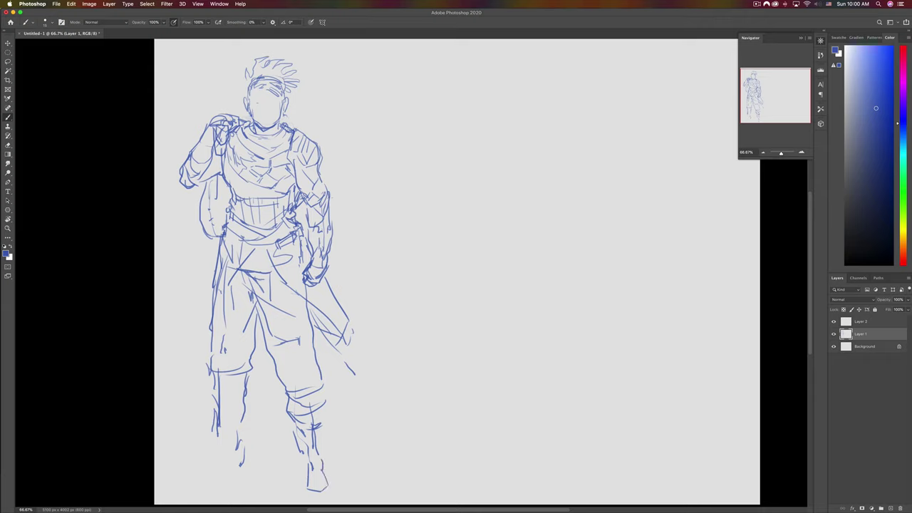
- Sketch the missing shin and boot on the figure's unfinished leg and add wrap bands around the calf
mouse_move(224, 438)
mouse_down()
mouse_move(221, 460)
mouse_move(203, 470)
mouse_move(211, 480)
mouse_move(242, 468)
mouse_move(204, 477)
mouse_move(227, 444)
mouse_move(229, 382)
mouse_up()
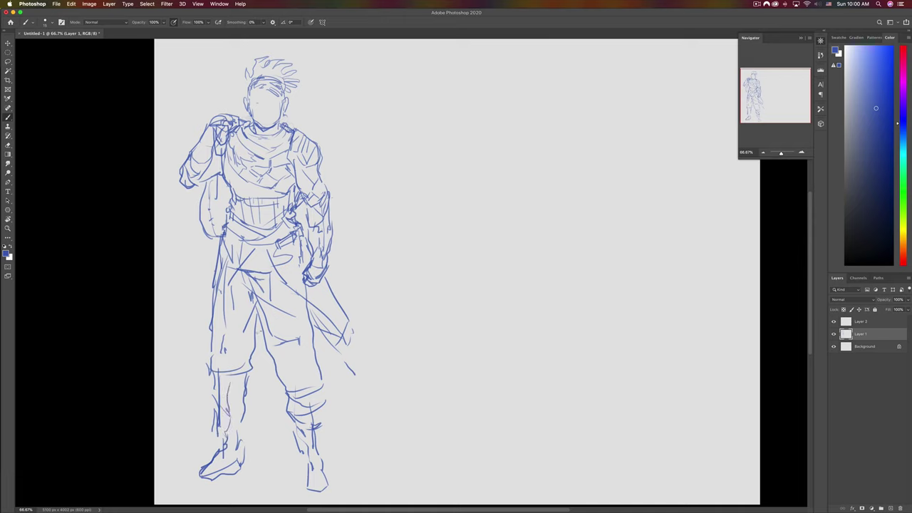
drag(258, 312, 255, 322)
drag(227, 183, 232, 198)
drag(305, 228, 301, 238)
mouse_move(248, 408)
mouse_down()
mouse_move(222, 427)
mouse_move(211, 397)
mouse_up()
mouse_move(219, 408)
mouse_down()
mouse_move(238, 409)
mouse_move(215, 397)
mouse_move(213, 355)
mouse_up()
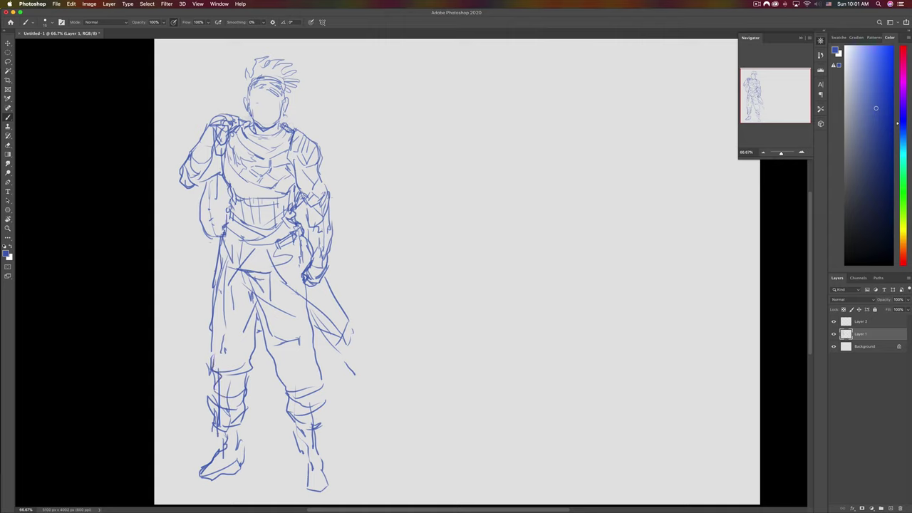
- Erase the new boot's ankle and foot and redraw them as a narrower boot pointing outward with an ankle cuff
key(e)
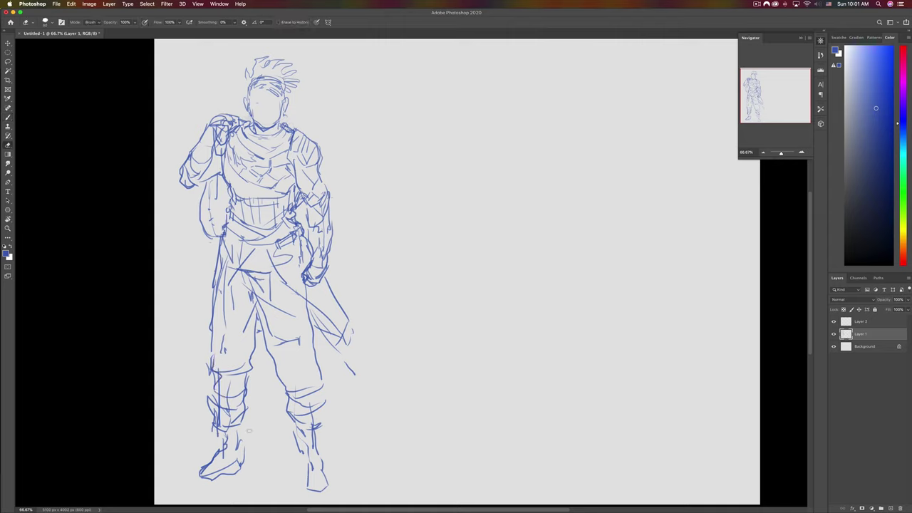
mouse_move(244, 446)
mouse_down()
mouse_move(235, 474)
mouse_move(204, 484)
mouse_move(238, 467)
mouse_move(208, 460)
mouse_move(203, 479)
mouse_move(212, 455)
mouse_up()
key(b)
mouse_move(218, 436)
mouse_down()
mouse_move(219, 446)
mouse_move(239, 444)
mouse_move(222, 463)
mouse_move(235, 460)
mouse_up()
mouse_move(241, 424)
mouse_down()
mouse_move(235, 442)
mouse_move(250, 419)
mouse_move(215, 435)
mouse_up()
drag(221, 431, 212, 446)
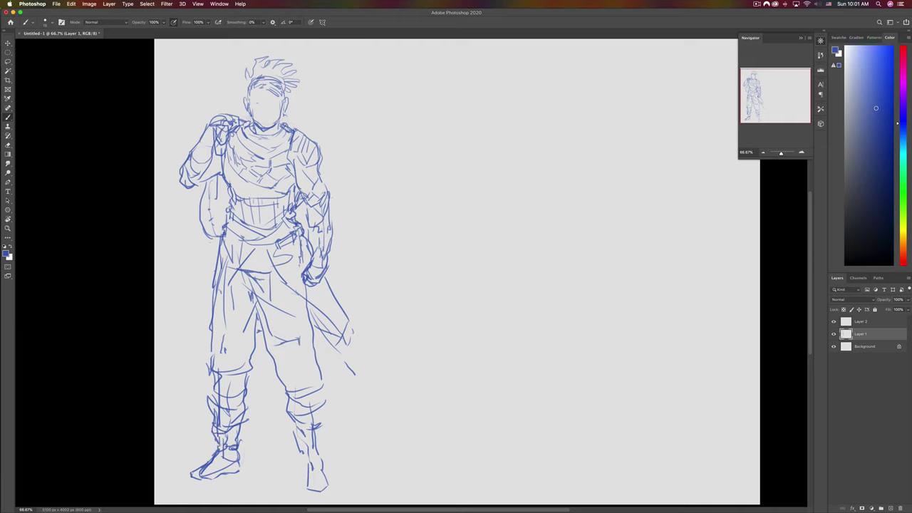
- Define the other leg's boot and ankle and add wrap folds below the knee, with a touch-up on the opposite calf
mouse_move(302, 427)
mouse_down()
mouse_move(312, 420)
mouse_move(330, 436)
mouse_move(305, 465)
mouse_move(326, 486)
mouse_move(322, 440)
mouse_up()
mouse_move(320, 406)
mouse_down()
mouse_move(328, 428)
mouse_move(318, 364)
mouse_up()
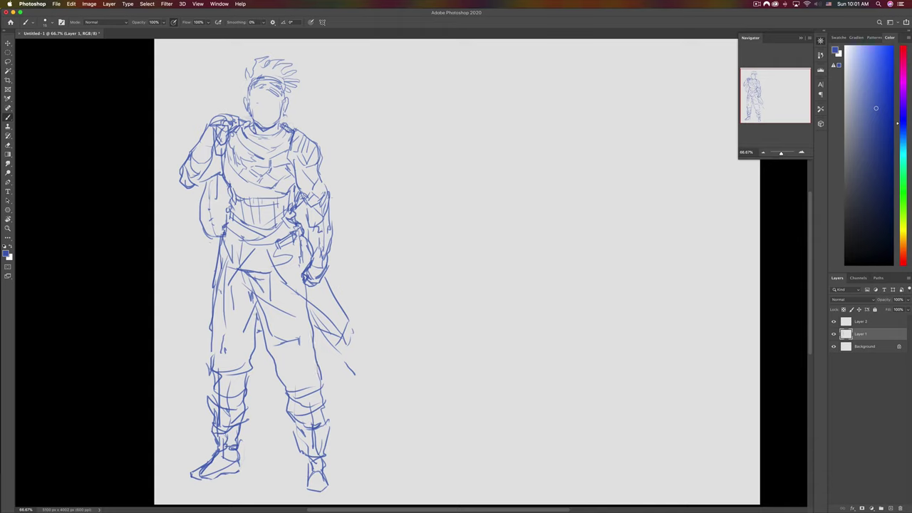
mouse_move(278, 380)
mouse_down()
mouse_move(275, 364)
mouse_move(284, 399)
mouse_move(308, 404)
mouse_up()
drag(288, 403, 326, 412)
drag(316, 382, 327, 411)
drag(250, 379, 240, 409)
- Select the lower legs with the Lasso tool, move them up slightly to shorten the legs, and flip the canvas horizontally
key(l)
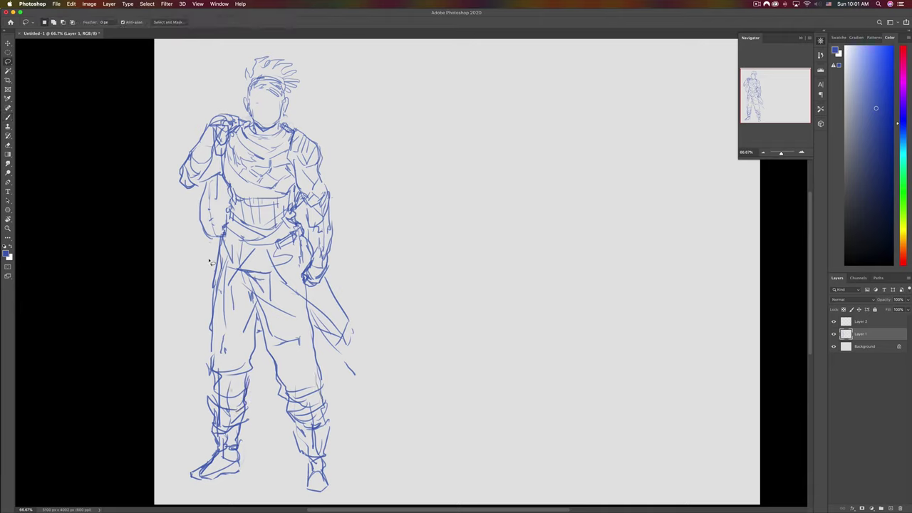
mouse_move(186, 332)
mouse_down()
mouse_move(164, 382)
mouse_move(204, 503)
mouse_move(349, 402)
mouse_move(326, 369)
mouse_move(213, 348)
mouse_move(186, 335)
mouse_up()
key(v)
drag(227, 361, 225, 351)
key(super+d)
key(super+shift+h)
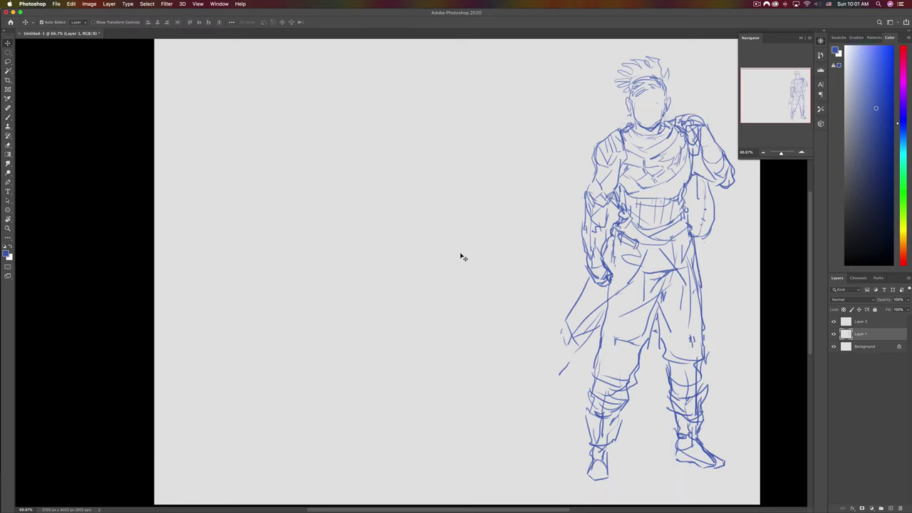
- Lasso the character's head, adjust it with Free Transform and deselect it
scroll(517, 225, right, 3)
scroll(517, 225, up, 1)
key(l)
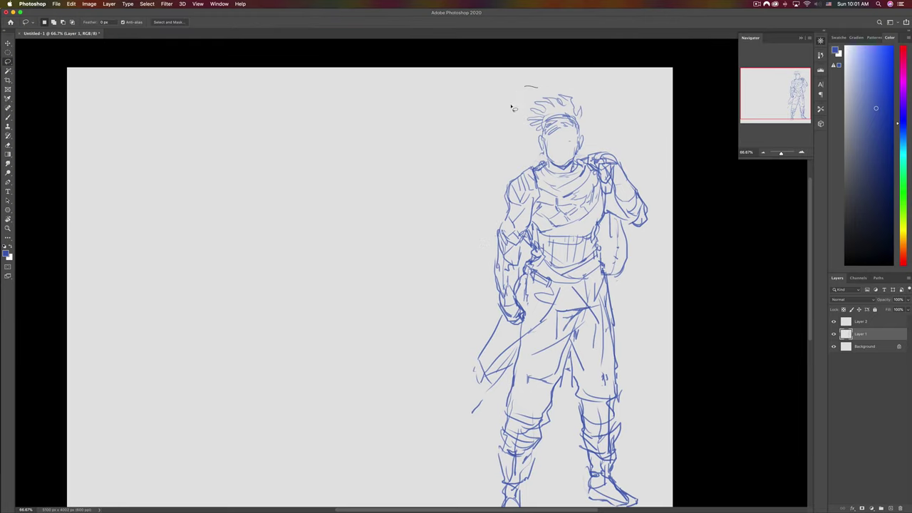
mouse_move(511, 107)
mouse_down()
mouse_move(547, 163)
mouse_move(576, 166)
mouse_move(589, 123)
mouse_move(566, 81)
mouse_up()
key(super+t)
drag(506, 70, 524, 63)
key(Return)
drag(572, 158, 541, 169)
key(Return)
key(ctrl+d)
- Touch up the lines of the lowered arm and close the outline of the foot below it
key(b)
drag(545, 240, 562, 211)
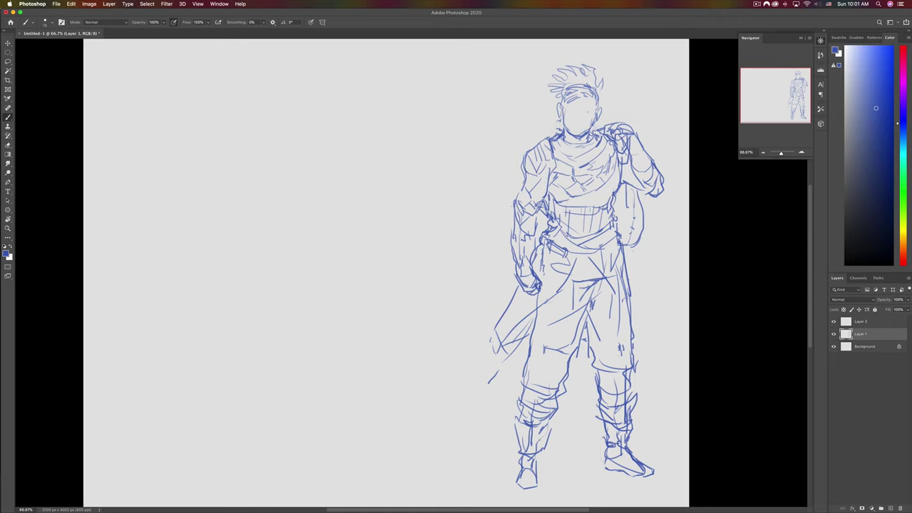
mouse_move(539, 475)
mouse_down()
mouse_move(540, 487)
mouse_move(514, 484)
mouse_up()
- Cut away the old coat-tail lines and sketch a tail flaring outward with a hatched trim, darkening the gap between the legs
key(l)
mouse_move(488, 310)
mouse_down()
mouse_move(506, 399)
mouse_move(536, 317)
mouse_move(522, 288)
mouse_move(511, 335)
mouse_move(519, 348)
mouse_move(476, 328)
mouse_move(442, 336)
mouse_move(469, 331)
mouse_move(484, 362)
mouse_move(523, 367)
mouse_move(525, 354)
mouse_move(529, 362)
mouse_move(490, 363)
mouse_up()
key(super+x)
key(b)
mouse_move(490, 346)
mouse_down()
mouse_move(480, 360)
mouse_move(474, 354)
mouse_up()
drag(477, 336, 462, 346)
drag(468, 330, 448, 343)
drag(583, 325, 584, 345)
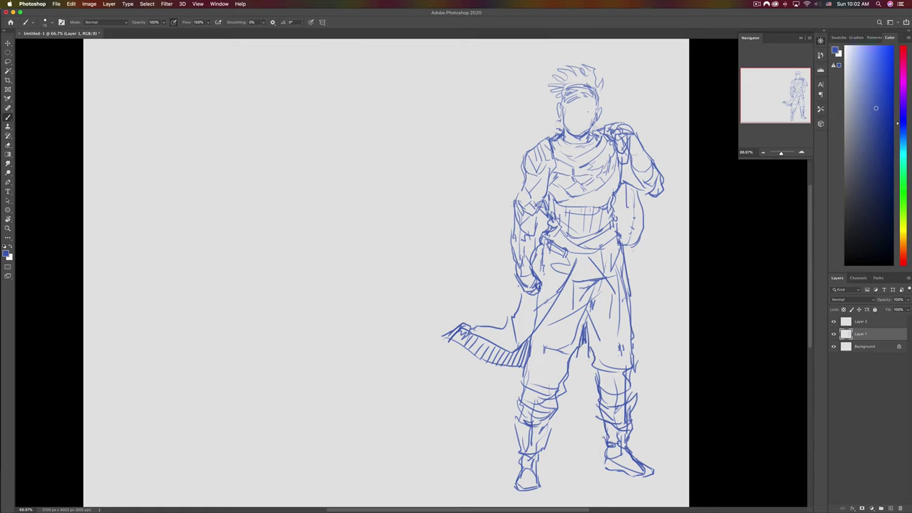
- Erase the crossing fold lines below the waist and draw a belt across the hips
mouse_move(570, 280)
mouse_down()
mouse_move(607, 269)
mouse_move(555, 303)
mouse_up()
key(e)
mouse_move(558, 268)
mouse_down()
mouse_move(604, 270)
mouse_move(588, 258)
mouse_move(563, 273)
mouse_up()
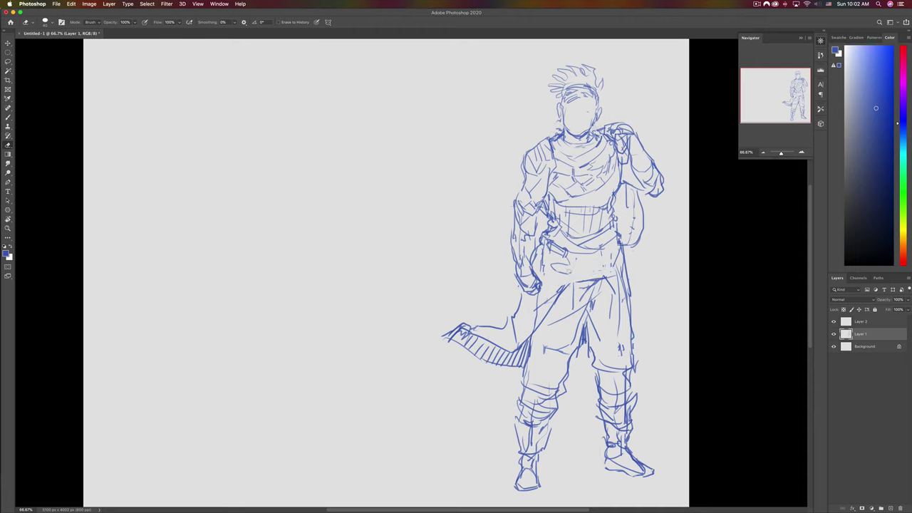
key(b)
mouse_move(615, 255)
mouse_down()
mouse_move(568, 289)
mouse_move(618, 248)
mouse_move(620, 268)
mouse_move(626, 253)
mouse_move(616, 245)
mouse_up()
- Strengthen the inner contour of the lowered forearm beside the waist
mouse_move(541, 209)
mouse_down()
mouse_move(546, 217)
mouse_move(535, 232)
mouse_up()
drag(538, 232, 532, 254)
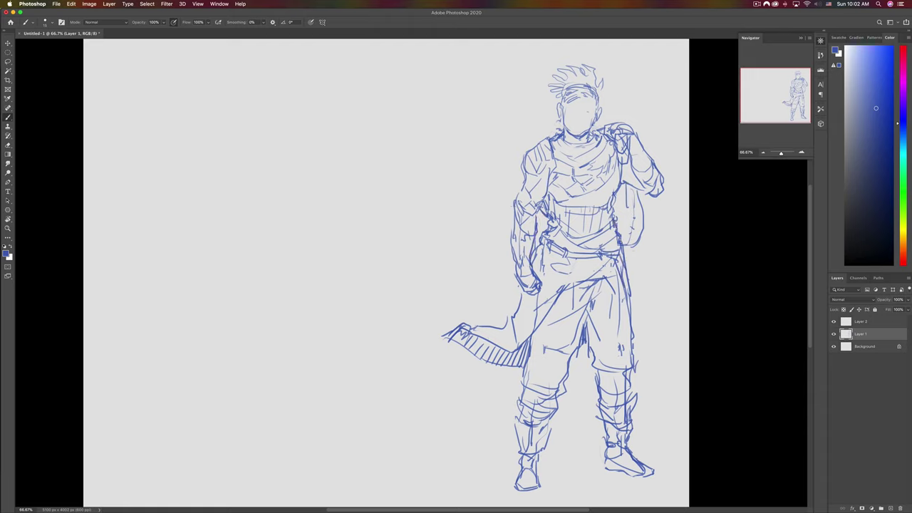
drag(540, 212, 531, 244)
- Reinforce the underside of the raised forearm and the strap at the opposite shoulder, undoing the stray strokes
drag(623, 185, 651, 197)
drag(625, 166, 639, 183)
key(super+z)
key(super+z)
drag(629, 167, 634, 188)
key(super+z)
drag(560, 167, 550, 184)
drag(554, 149, 549, 183)
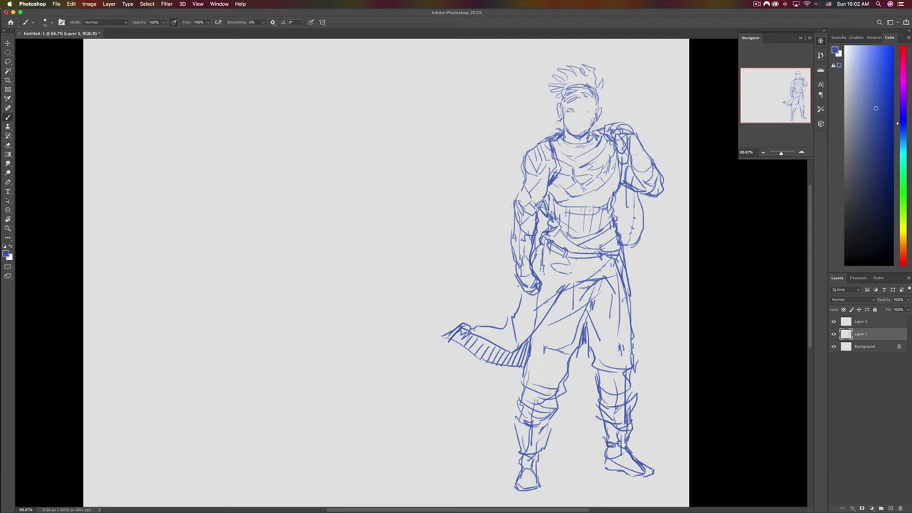
- Draw the eyes, brows, nose and mouth on the blank face and define the chin
key(super+z)
drag(583, 111, 593, 110)
key(e)
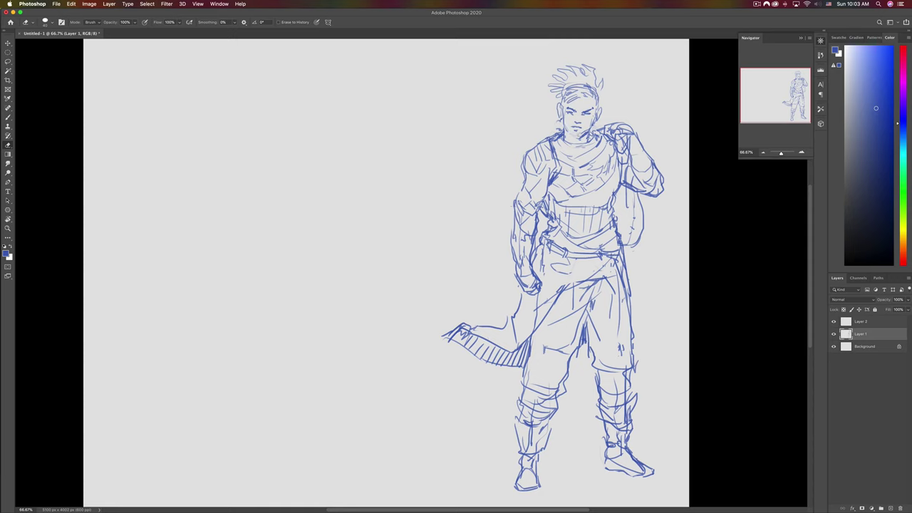
key(b)
drag(580, 135, 590, 126)
- Flip the canvas horizontally and adjust the placement of the mouth and nose with the Lasso tool
key(super+shift+h)
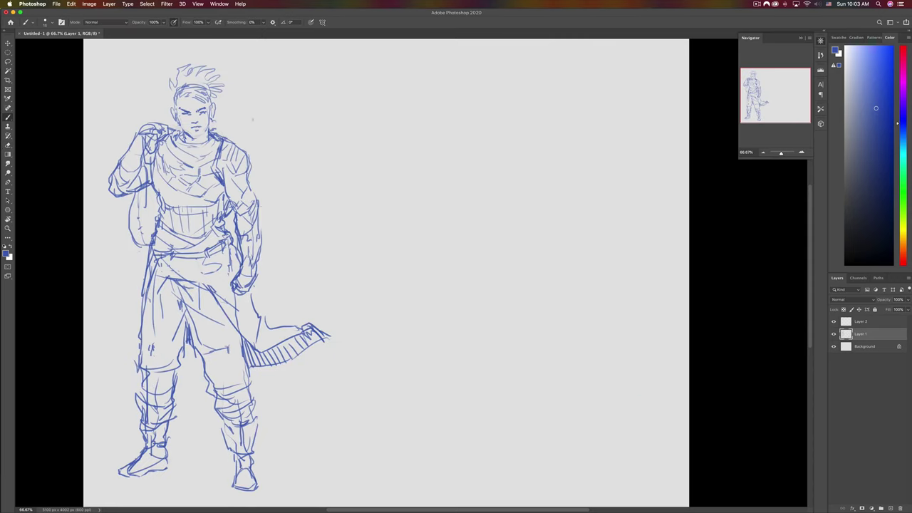
drag(202, 142, 267, 143)
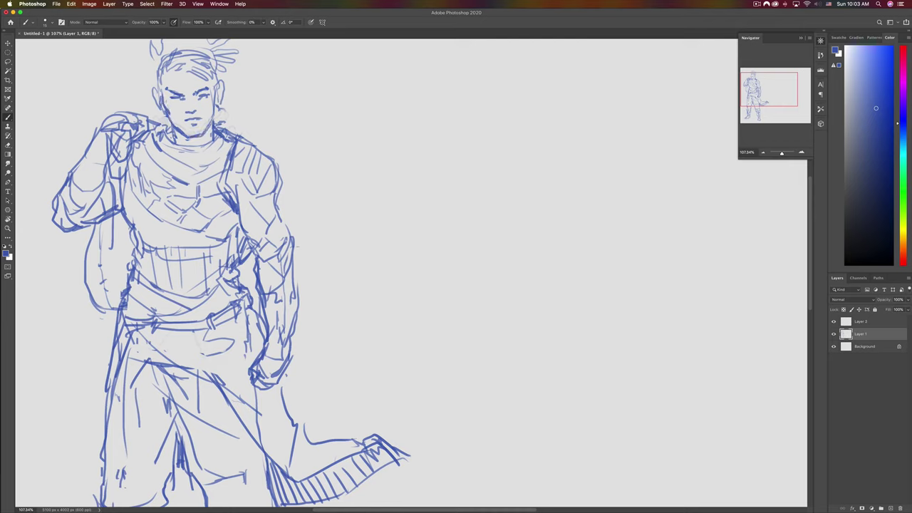
key(l)
mouse_move(183, 119)
mouse_down()
mouse_move(200, 127)
mouse_move(197, 116)
mouse_move(184, 120)
mouse_up()
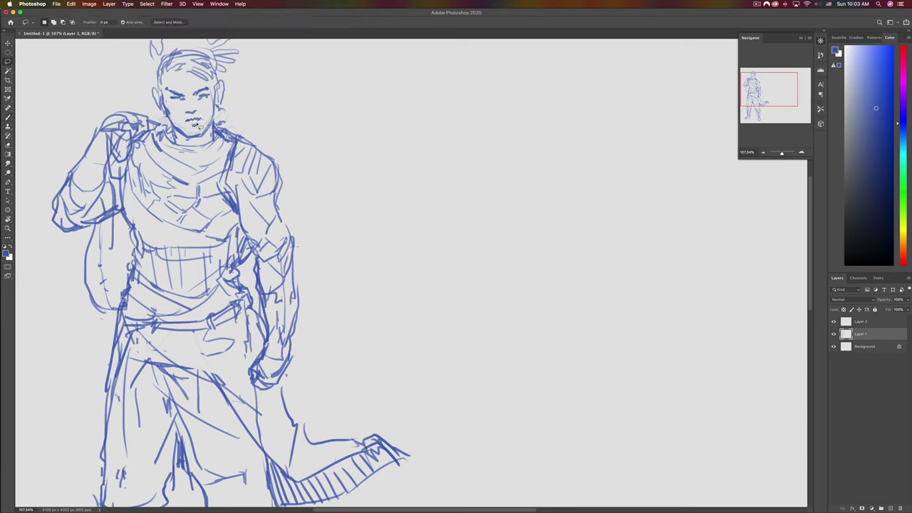
drag(186, 120, 200, 120)
drag(182, 101, 186, 106)
key(b)
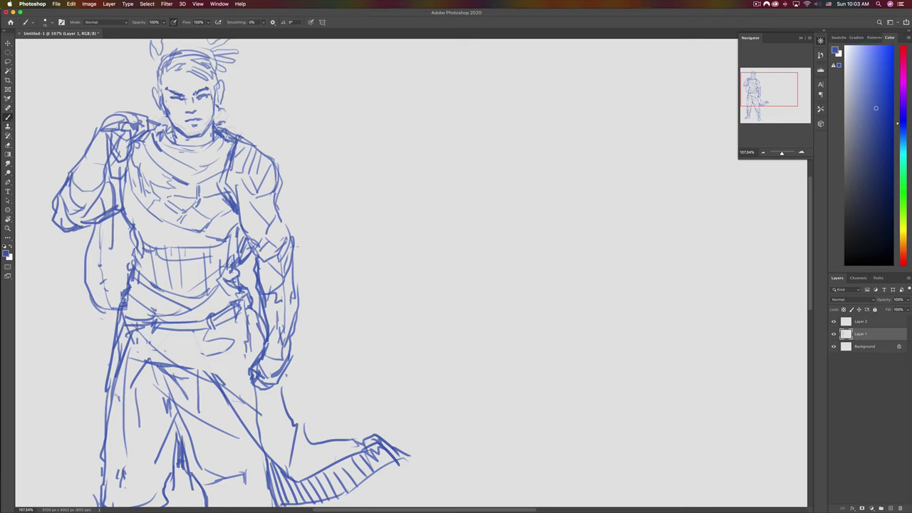
- Refine the jaw, ear and hairline contours around the face with short brush strokes
drag(210, 105, 212, 113)
drag(155, 92, 159, 105)
drag(158, 83, 157, 90)
drag(159, 92, 159, 75)
mouse_move(171, 78)
mouse_down()
mouse_move(177, 100)
mouse_move(165, 74)
mouse_move(164, 88)
mouse_up()
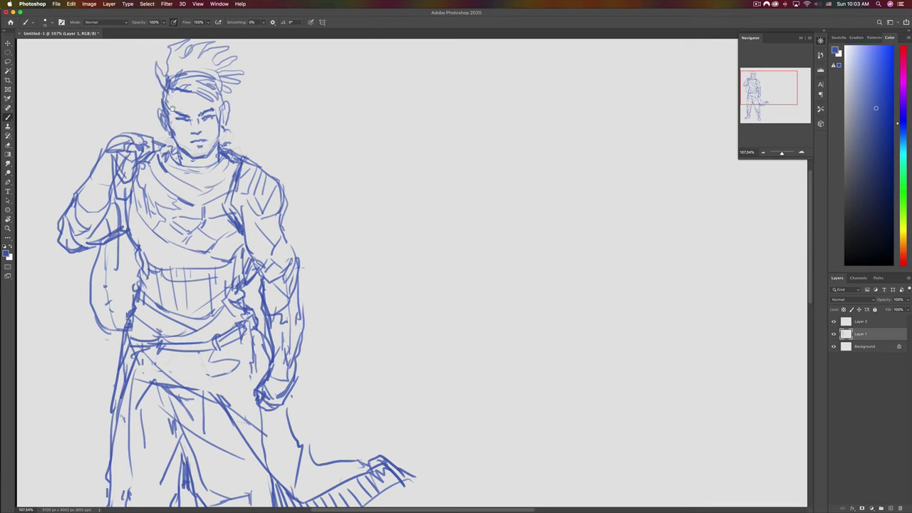
- Darken the bag strap beneath the raised hand with short strokes, undoing the misplaced one
mouse_move(213, 147)
mouse_down()
mouse_move(210, 164)
mouse_move(155, 149)
mouse_move(120, 163)
mouse_up()
key(super+z)
mouse_move(122, 160)
mouse_down()
mouse_move(121, 188)
mouse_move(120, 174)
mouse_up()
drag(119, 156, 111, 165)
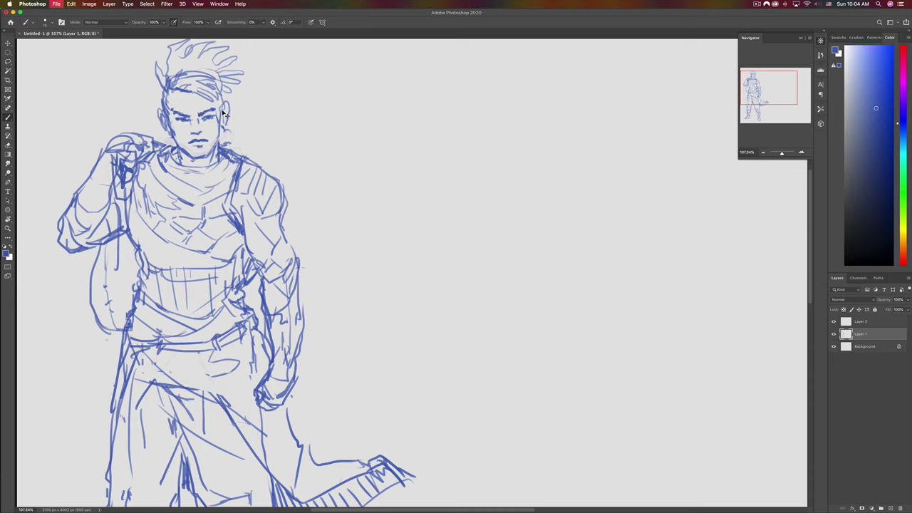
- Save the document in Photoshop format as GUILDEON_SKETCHES.psd with Maximize Compatibility enabled
key(super+s)
text(GUILDHERO_SKETCH)
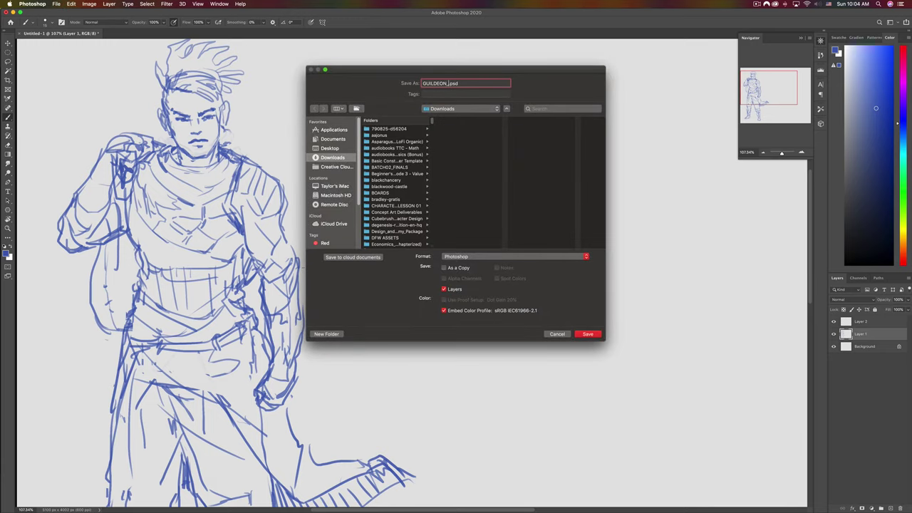
key(Return)
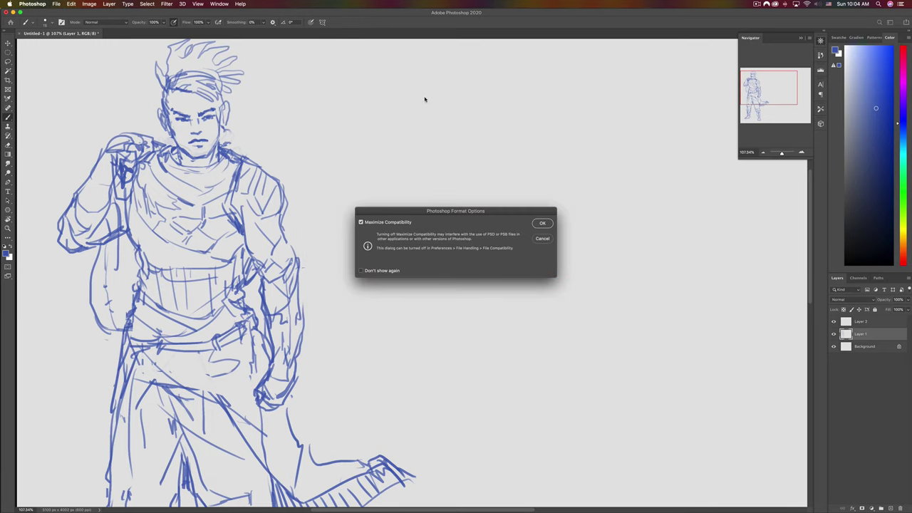
key(Return)
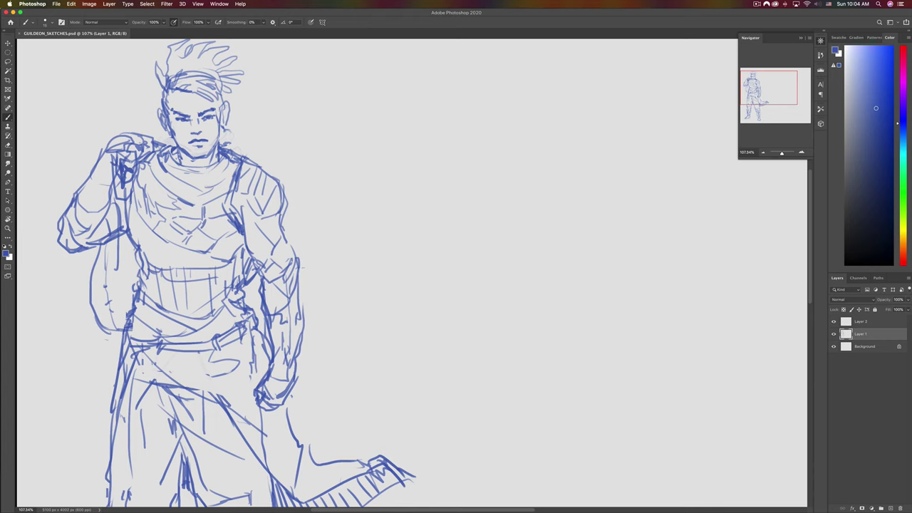
- Erase the ear on the side of the head facing the lowered arm
key(r)
mouse_move(217, 102)
mouse_down()
mouse_move(212, 109)
mouse_move(217, 102)
mouse_up()
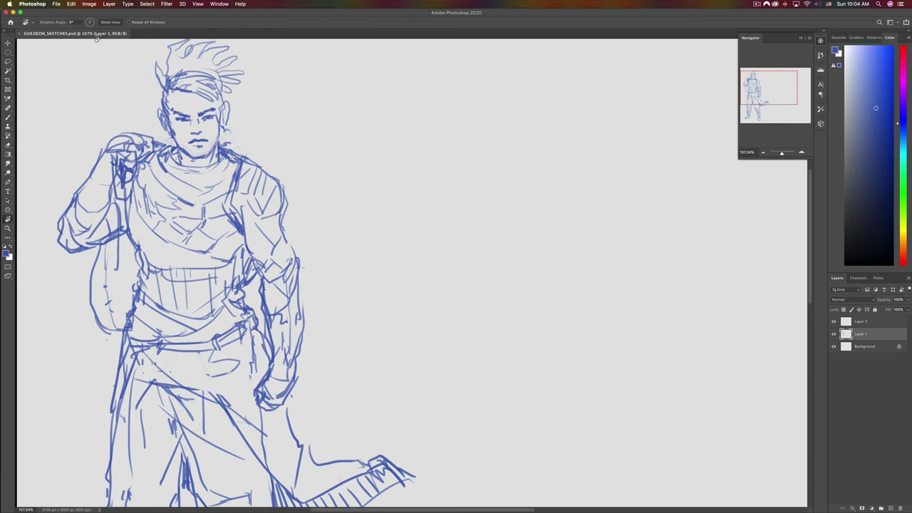
key(e)
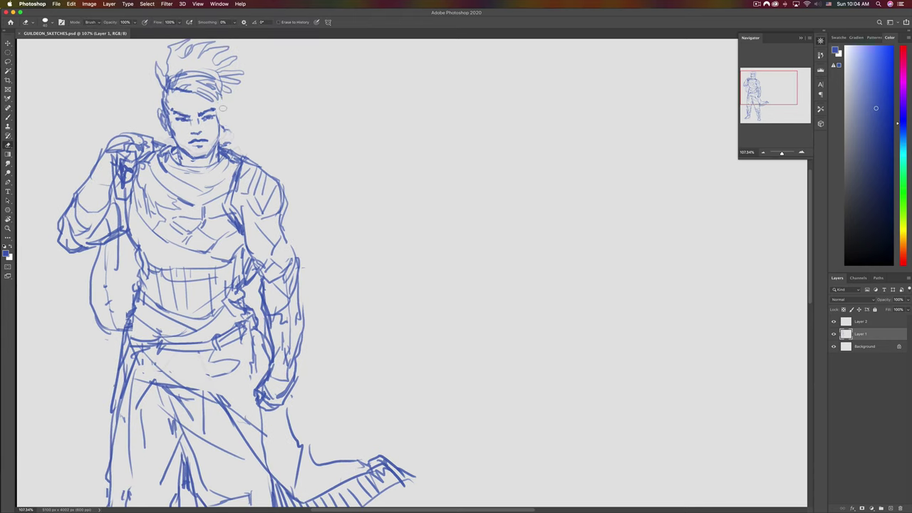
key(b)
- Try new outline strokes for the erased ear and undo them
drag(220, 118, 225, 106)
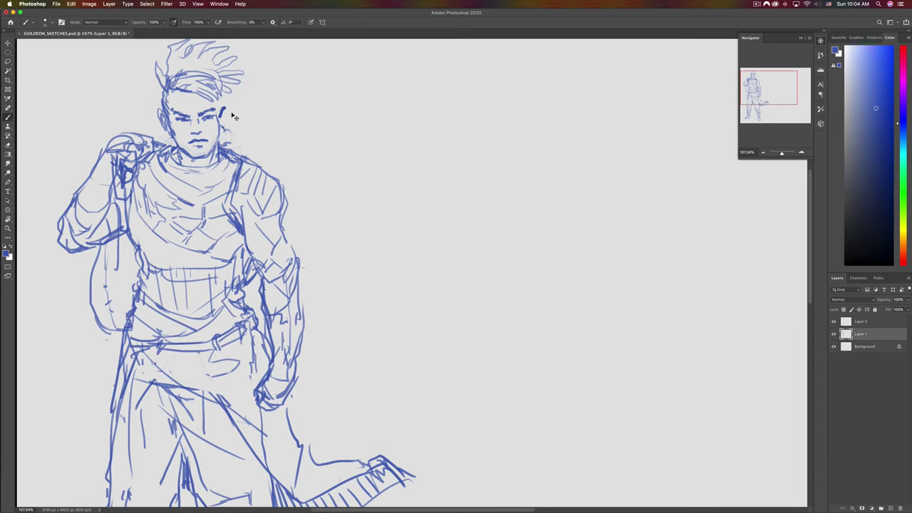
key(ctrl+z)
key(alt+BackSpace)
key(super+z)
key(super+z)
mouse_move(220, 117)
mouse_down()
mouse_move(225, 105)
mouse_move(220, 134)
mouse_up()
drag(221, 125, 213, 94)
key(super+z)
key(super+z)
key(super+z)
key(super+z)
key(super+z)
key(super+z)
- Redraw the ear edge and the opposite side of the jaw, and flip the canvas horizontally
drag(223, 118, 218, 135)
drag(171, 129, 169, 149)
key(super+shift+h)
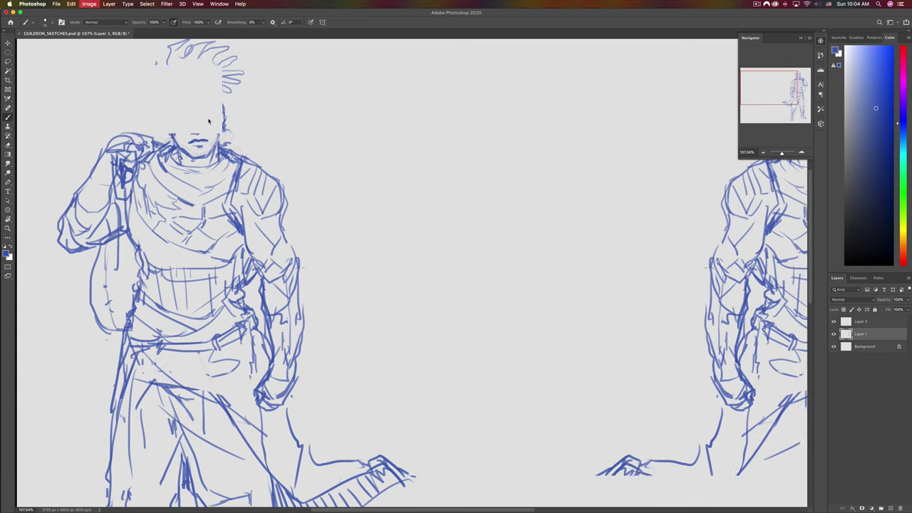
drag(347, 161, 246, 165)
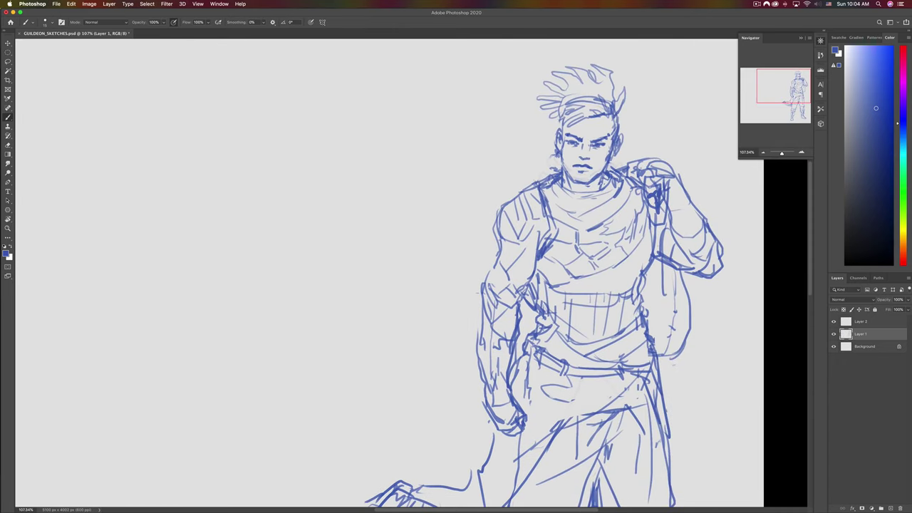
- Clean up the edges of the head sketch with the eraser and reinforce the jawline near the neck
key(e)
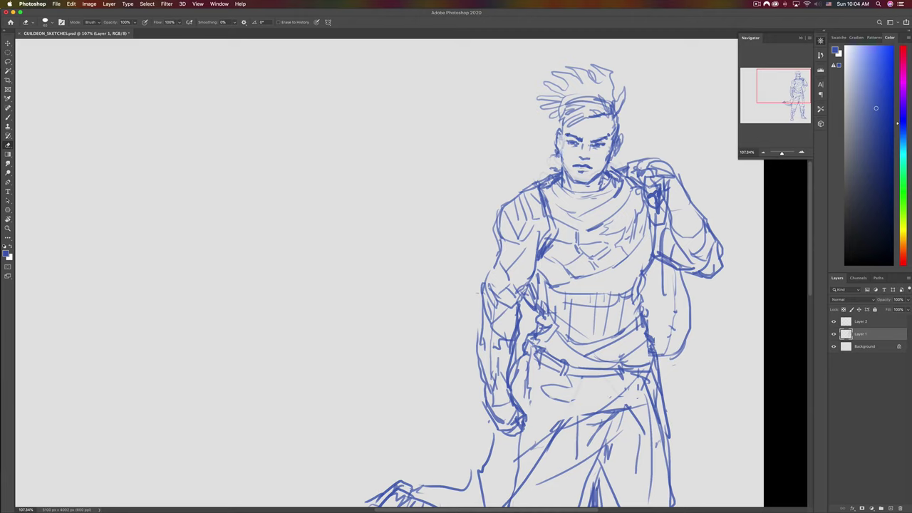
key(b)
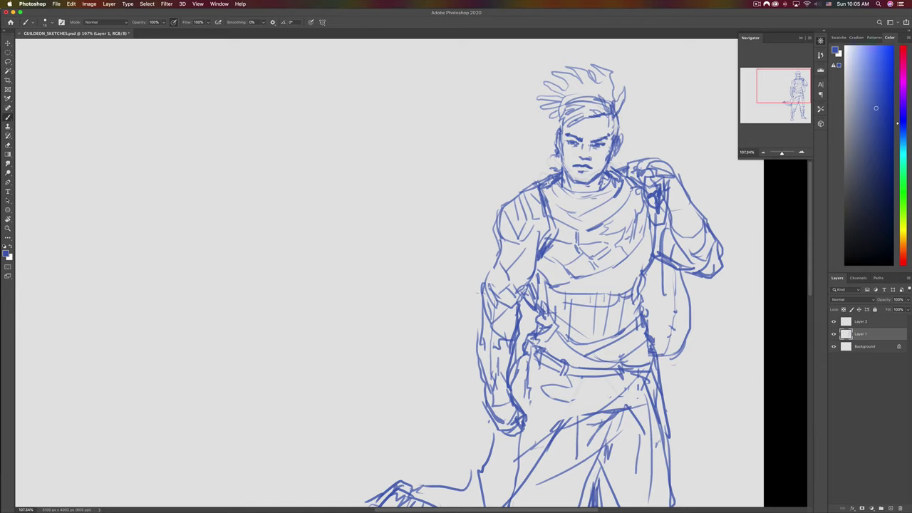
key(e)
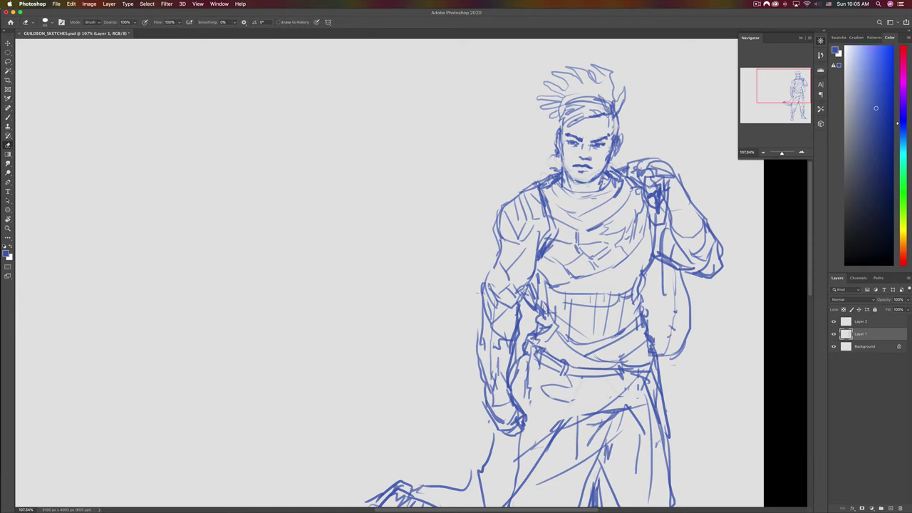
key(b)
drag(564, 171, 574, 178)
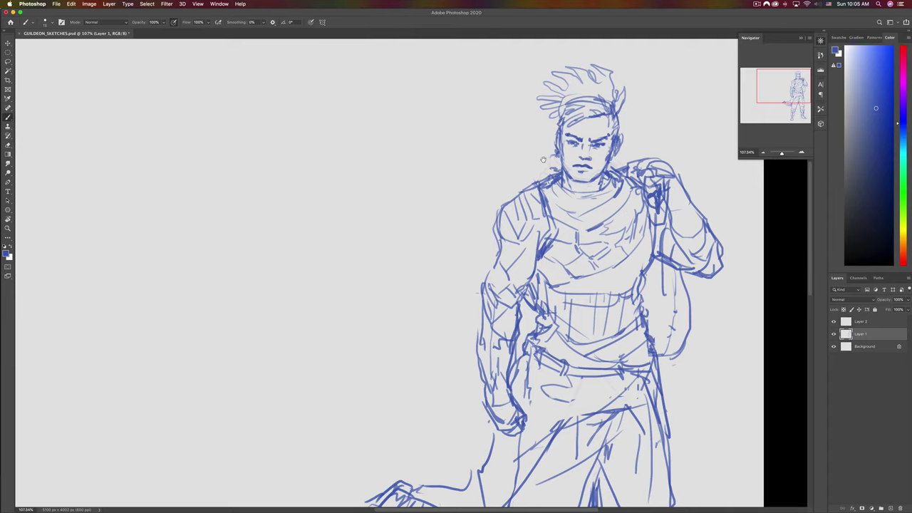
- Add a new layer above the character sketch and draw a weapon handle passing through the lowered fist, with a ringed end over the skirt
drag(543, 160, 549, 132)
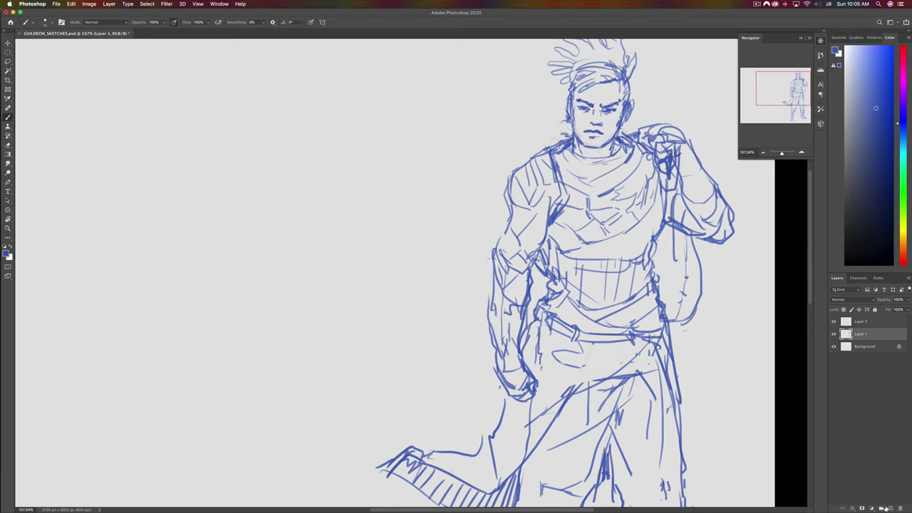
click(891, 508)
mouse_move(535, 383)
mouse_down()
mouse_move(586, 391)
mouse_move(581, 417)
mouse_move(595, 401)
mouse_move(590, 419)
mouse_move(574, 416)
mouse_up()
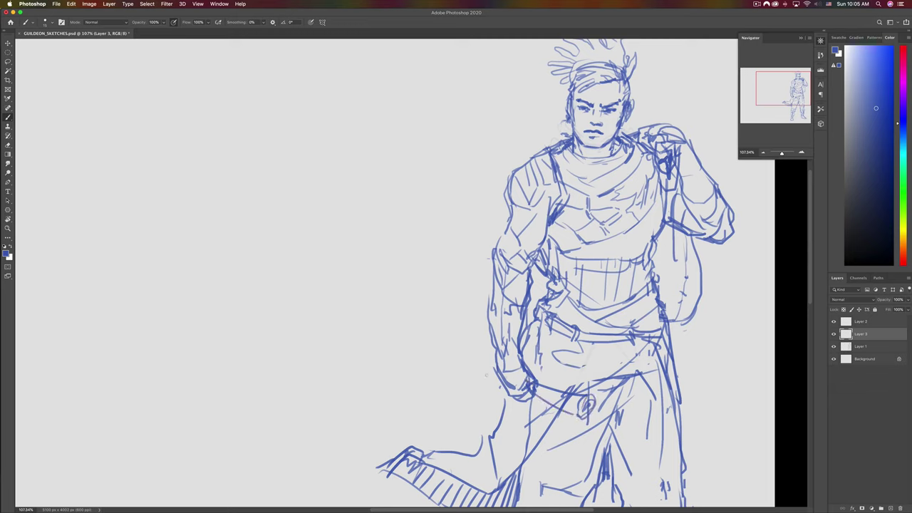
drag(471, 364, 502, 387)
mouse_move(468, 363)
mouse_down()
mouse_move(497, 370)
mouse_move(455, 360)
mouse_move(463, 372)
mouse_move(542, 396)
mouse_up()
drag(493, 373, 503, 387)
drag(497, 386, 506, 392)
mouse_move(522, 353)
mouse_down()
mouse_move(472, 400)
mouse_move(472, 386)
mouse_move(458, 387)
mouse_move(466, 389)
mouse_up()
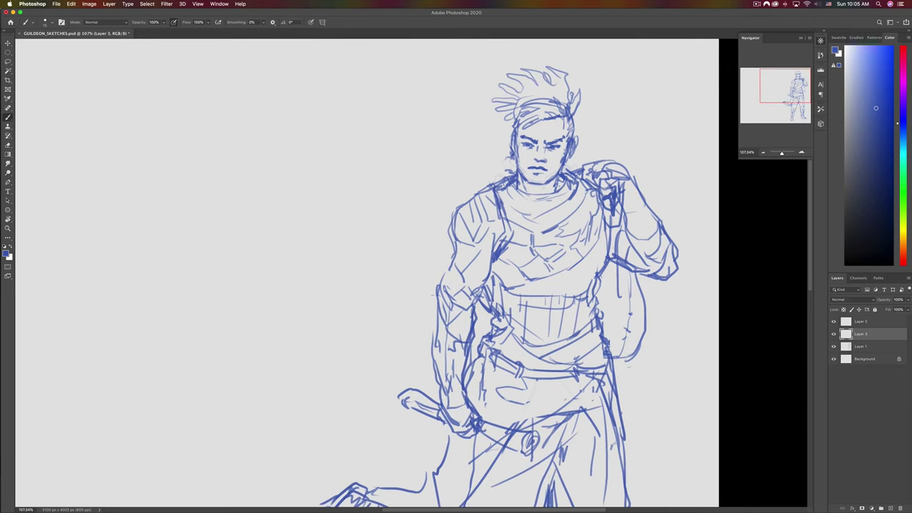
- Reinforce the contours along the waist, the armpit and the lowered arm
drag(603, 272, 594, 302)
drag(486, 287, 481, 296)
drag(454, 232, 438, 308)
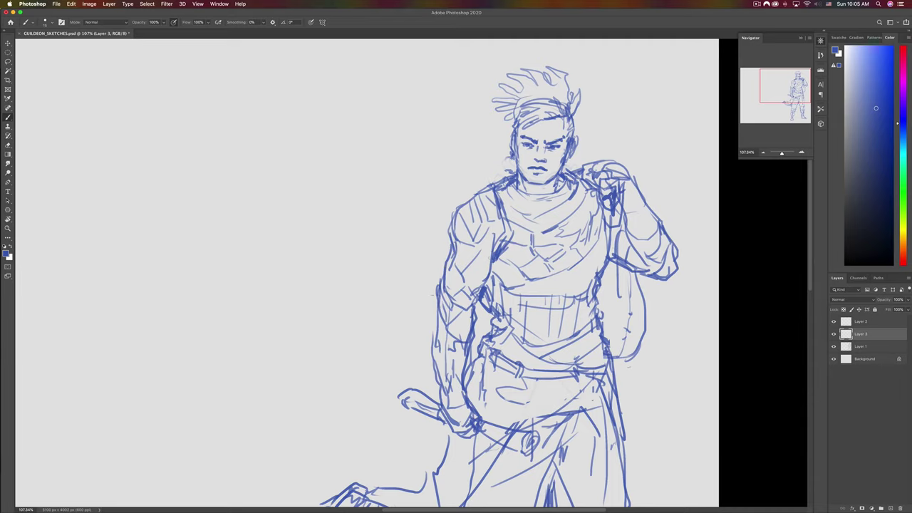
drag(490, 264, 465, 326)
drag(491, 247, 472, 247)
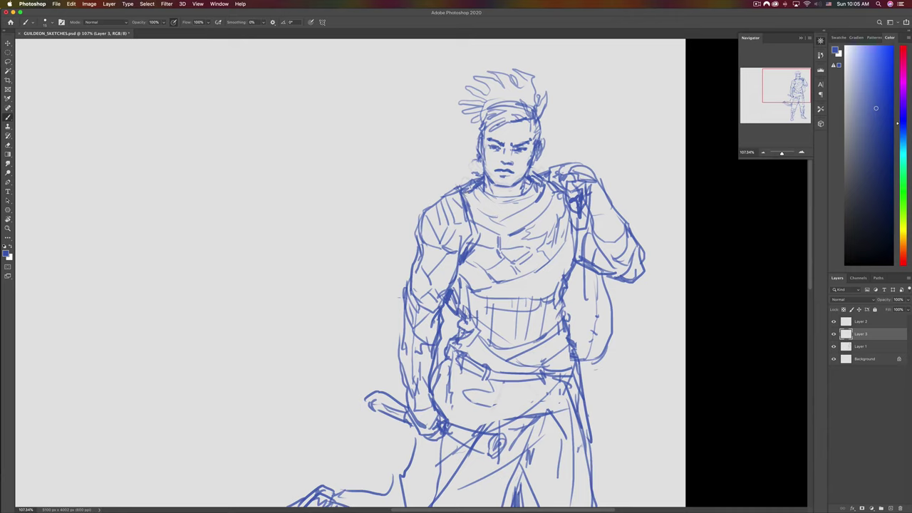
mouse_move(480, 120)
mouse_down()
mouse_move(467, 138)
mouse_move(478, 133)
mouse_move(480, 112)
mouse_move(477, 122)
mouse_up()
- Undo the last three strokes, flip the canvas horizontally and bring the mirrored figure into view
key(super+z)
key(super+z)
key(super+z)
key(super+f)
drag(290, 161, 534, 145)
mouse_move(293, 201)
mouse_down()
mouse_move(441, 202)
mouse_move(474, 227)
mouse_up()
- Merge the weapon layer down into the character sketch layer and erase stray lines across the headband
key(e)
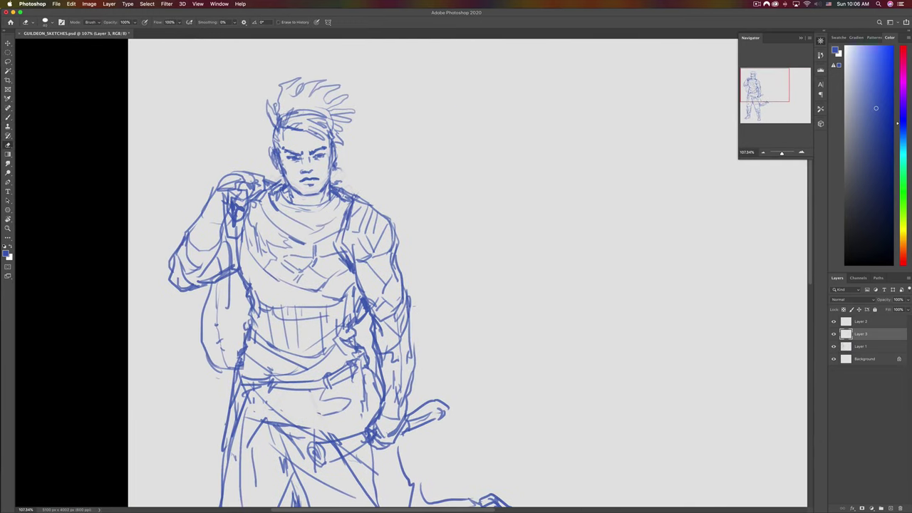
right_click(871, 334)
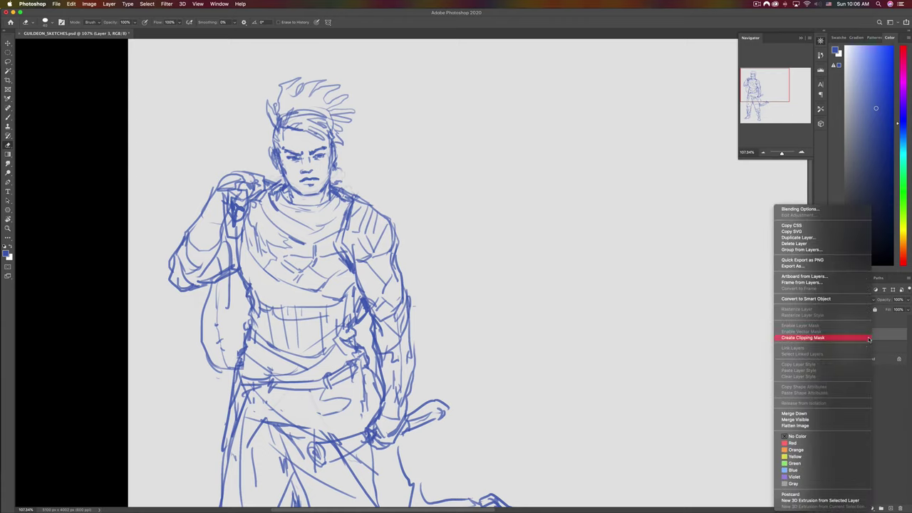
click(836, 413)
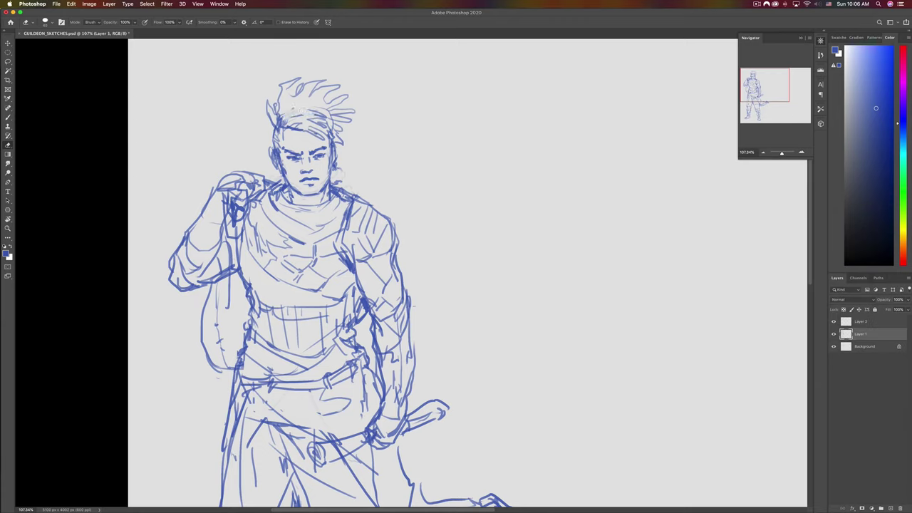
mouse_move(317, 112)
mouse_down()
mouse_move(285, 117)
mouse_move(299, 107)
mouse_up()
- Redraw the hairline and the side of the head next to the raised arm, undoing a stray jaw stroke
key(b)
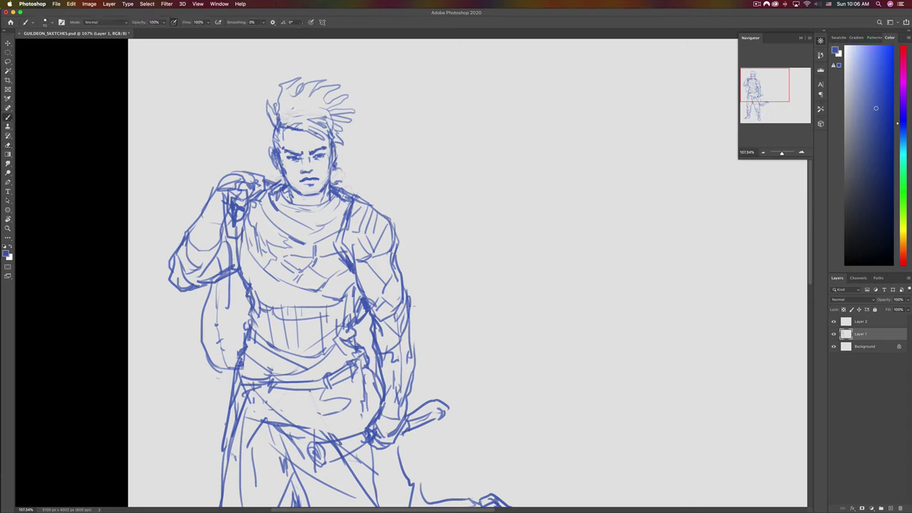
mouse_move(294, 126)
mouse_down()
mouse_move(324, 131)
mouse_move(323, 121)
mouse_move(276, 151)
mouse_up()
drag(283, 174, 284, 185)
key(super+z)
drag(270, 118, 275, 136)
key(super+minus)
drag(282, 212, 279, 197)
key(super+minus)
key(super+minus)
key(super+minus)
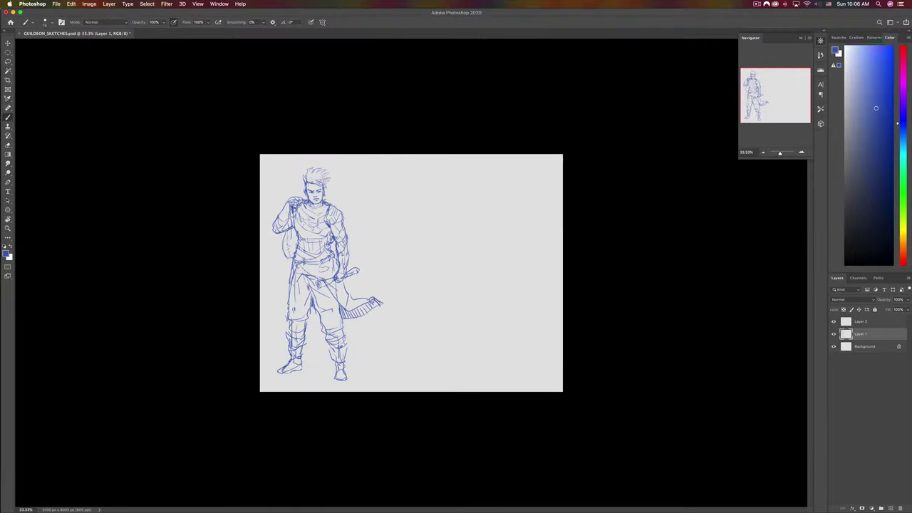
key(l)
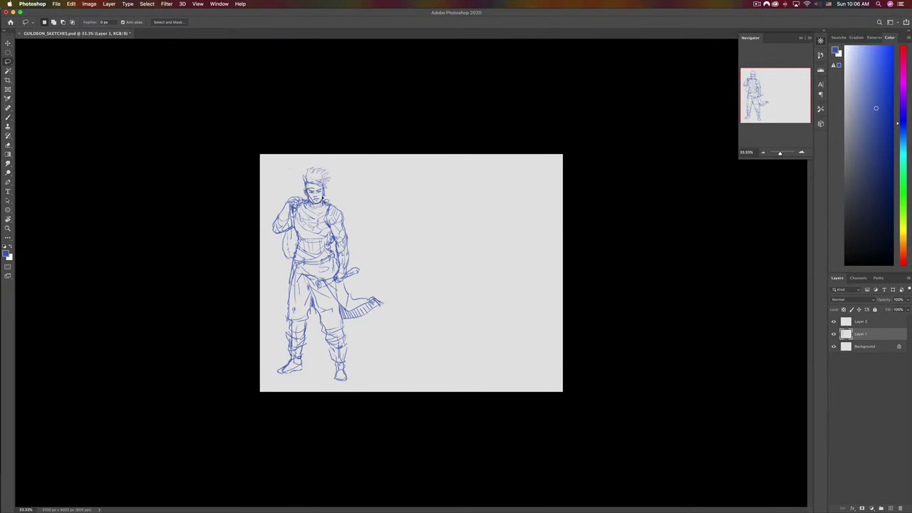
key(v)
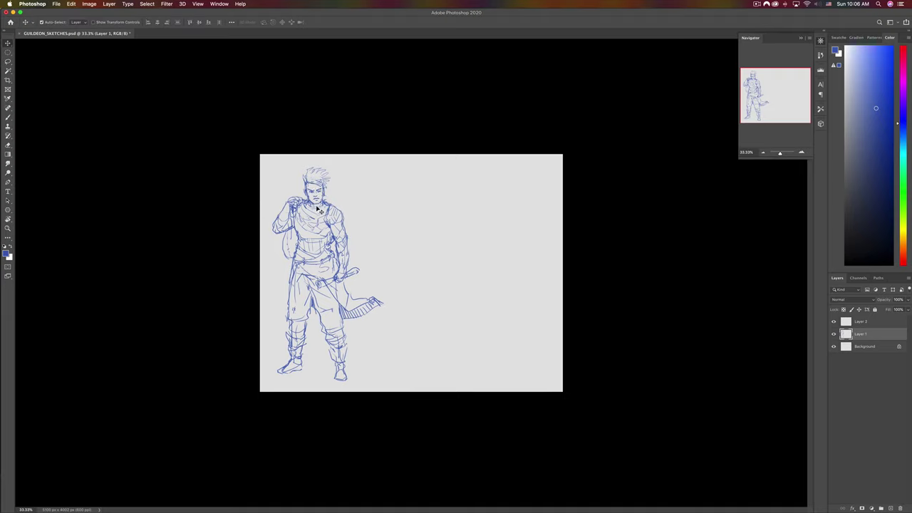
key(b)
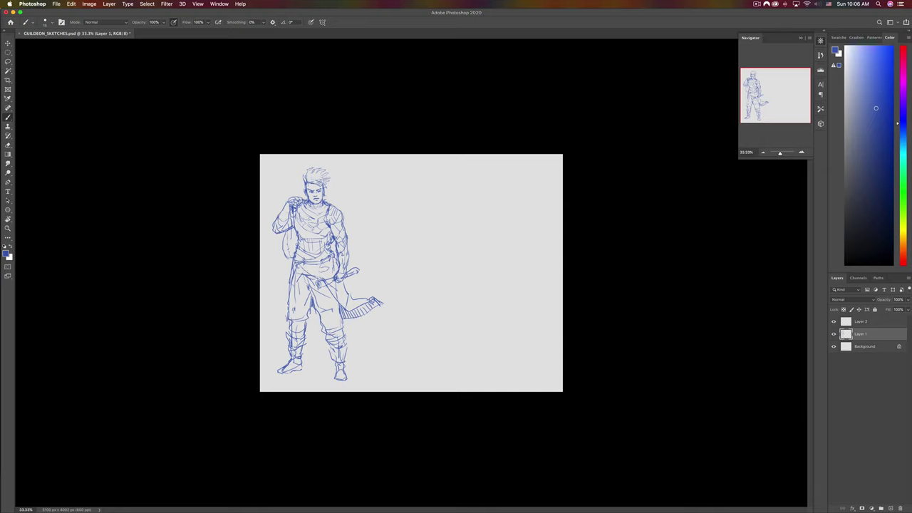
key(e)
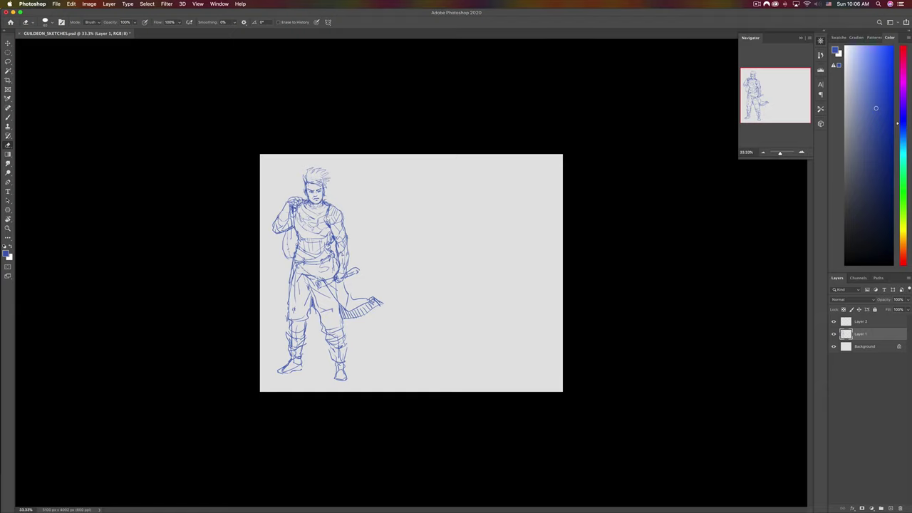
key(super+z)
key(super+shift+z)
- Rework the outer leg contour and the diagonal sash at the waist, undoing unsuitable strokes
key(b)
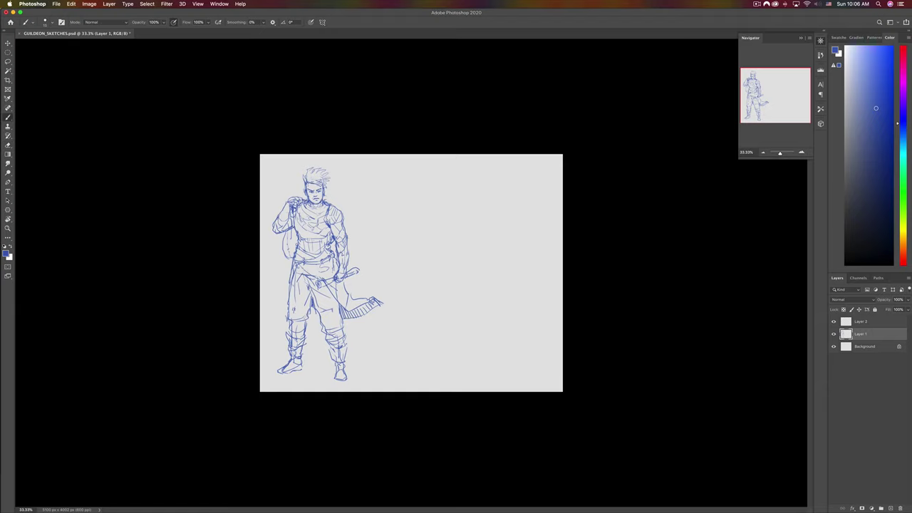
mouse_move(290, 320)
mouse_down()
mouse_move(286, 333)
mouse_move(346, 350)
mouse_up()
mouse_move(297, 257)
mouse_down()
mouse_move(312, 258)
mouse_move(319, 278)
mouse_move(307, 277)
mouse_move(317, 277)
mouse_up()
key(super+z)
key(super+z)
drag(285, 320, 287, 333)
drag(289, 278, 302, 306)
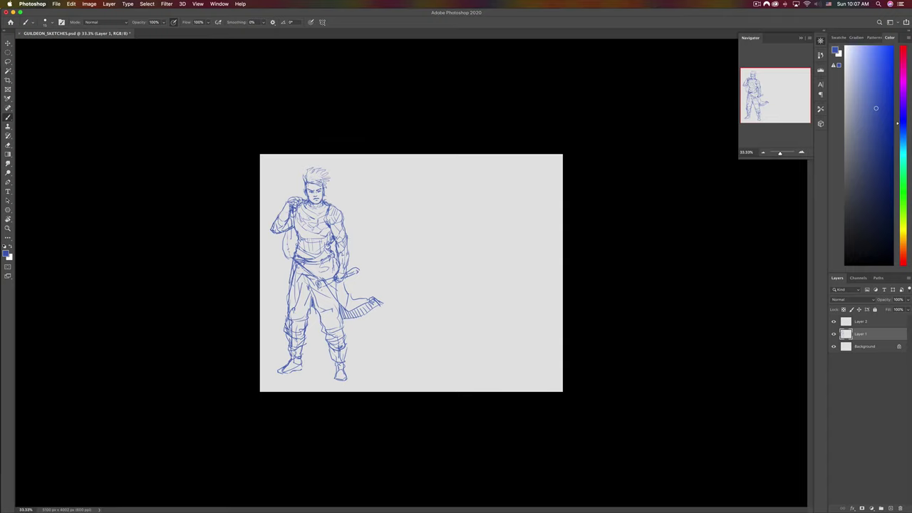
key(super+z)
- Flip the canvas horizontally and move the character sketch slightly inward from the nearby canvas edge
key(shift+super+h)
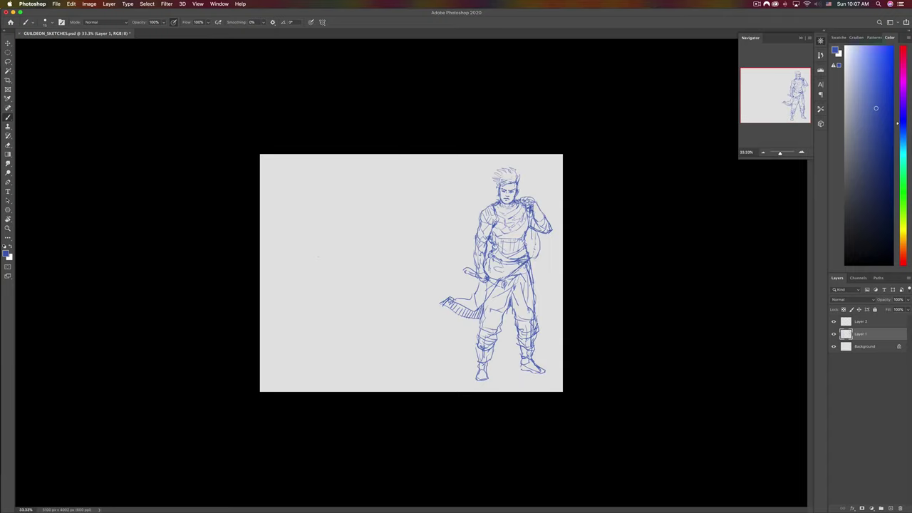
key(v)
drag(499, 285, 481, 285)
- Lasso the lower leg and foot beneath the trailing cloth and start a free transform on them
key(l)
mouse_move(450, 333)
mouse_down()
mouse_move(481, 376)
mouse_move(470, 337)
mouse_up()
key(super+t)
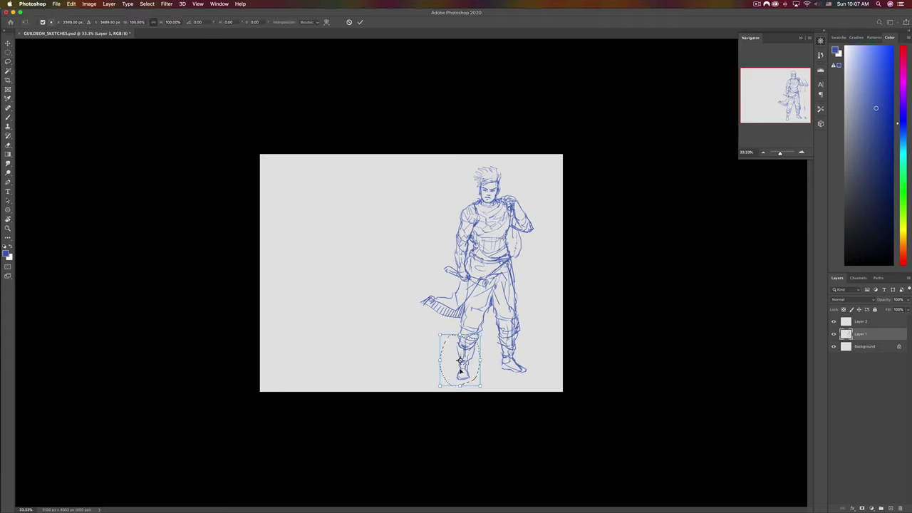
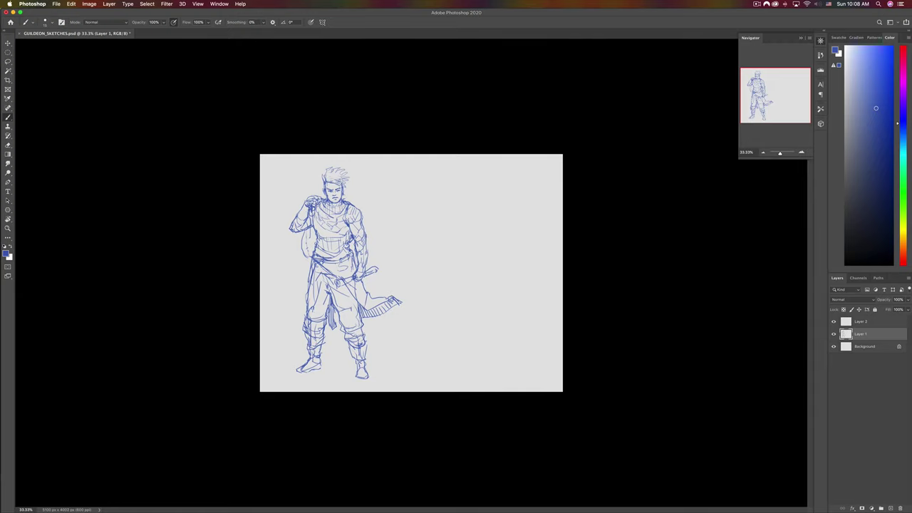
- Sketch the rounded head and jaw of a second character in magenta on the empty area beside the first figure
key(super+plus)
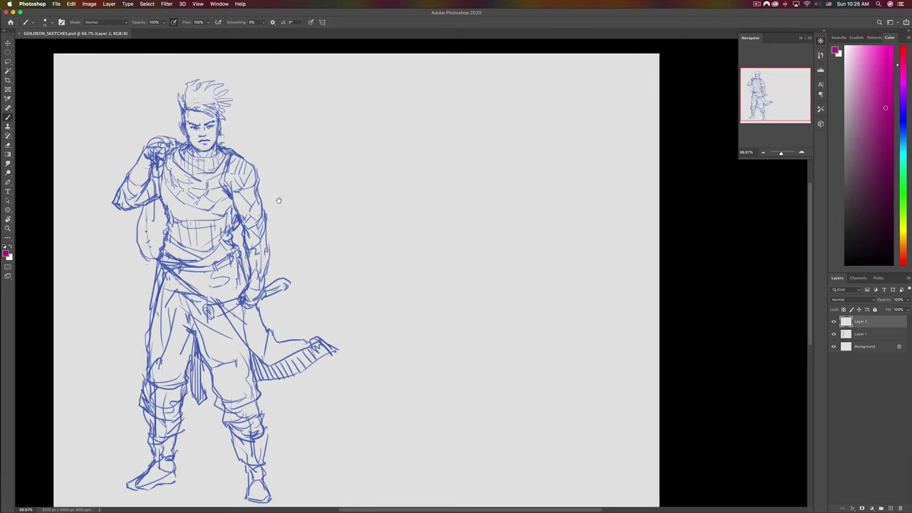
key(super+plus)
drag(279, 200, 319, 269)
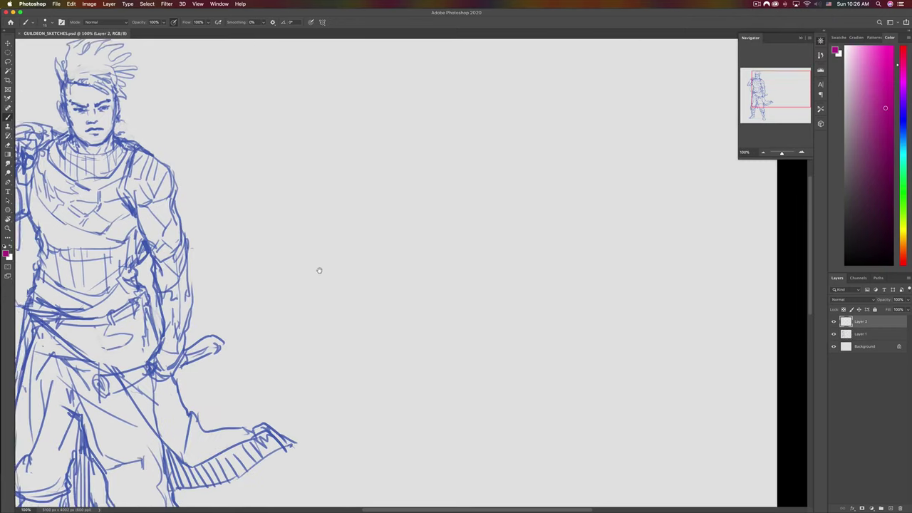
drag(342, 225, 326, 257)
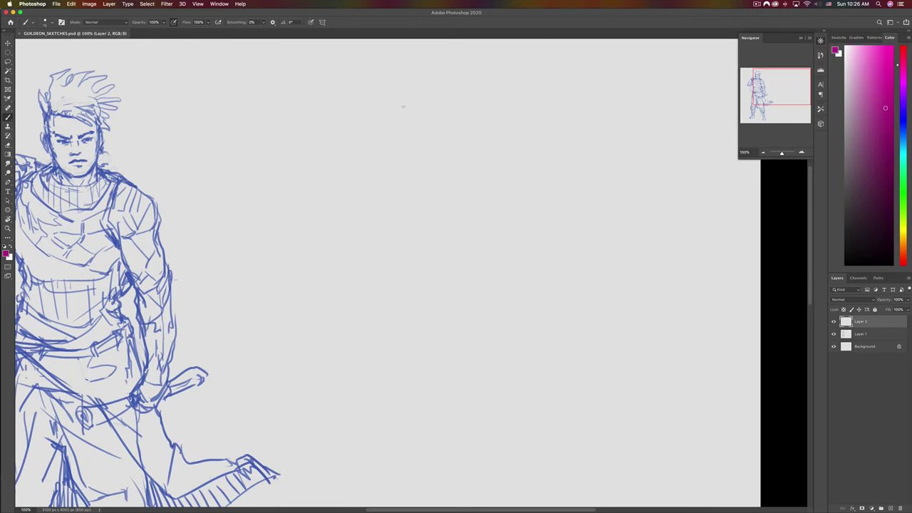
mouse_move(399, 100)
mouse_down()
mouse_move(436, 100)
mouse_move(449, 136)
mouse_move(385, 118)
mouse_move(390, 142)
mouse_move(434, 177)
mouse_up()
drag(388, 156, 428, 176)
drag(386, 140, 391, 151)
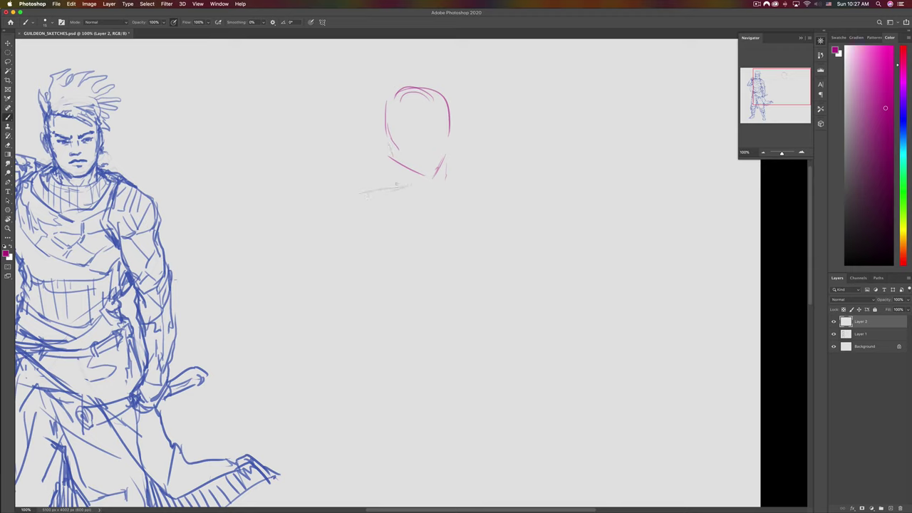
- Rough in the shoulder, hip and limb guide lines, add pointed ears to the head, and flip the canvas horizontally
drag(421, 310, 399, 320)
drag(562, 274, 507, 302)
mouse_move(358, 192)
mouse_down()
mouse_move(379, 210)
mouse_move(371, 206)
mouse_up()
mouse_move(382, 96)
mouse_down()
mouse_move(404, 76)
mouse_move(403, 97)
mouse_move(445, 71)
mouse_move(447, 99)
mouse_up()
key(super+shift+h)
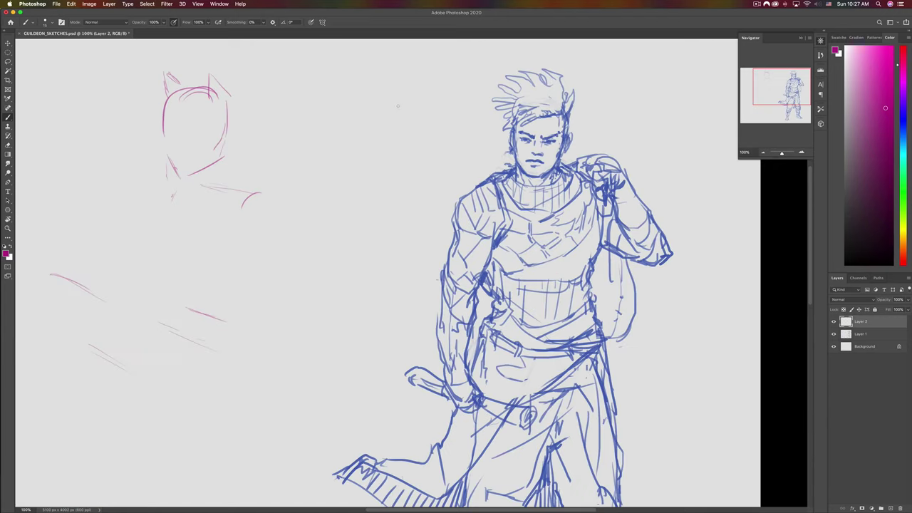
- Sketch the second character's torso sides, ribcage base and hip contours below the head
drag(323, 147, 393, 151)
scroll(392, 151, left, 5)
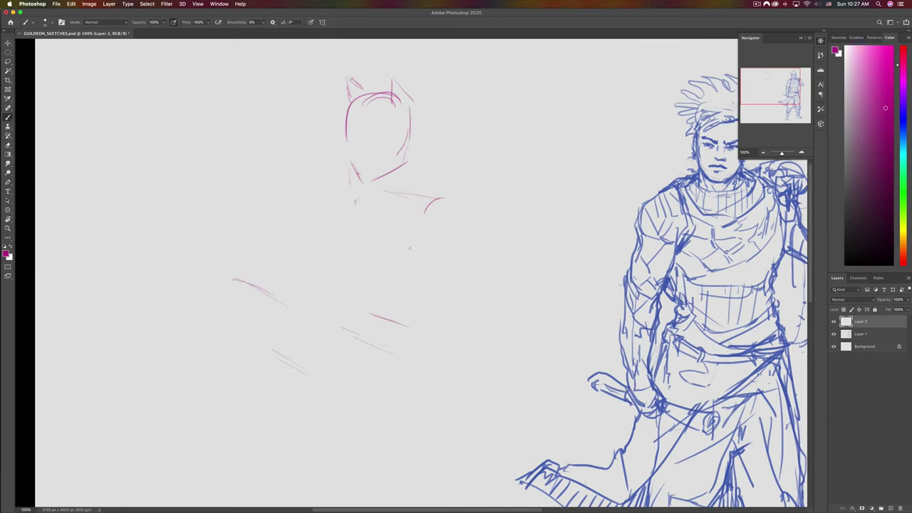
drag(447, 245, 424, 300)
drag(359, 220, 365, 275)
drag(442, 275, 433, 318)
key(super+z)
mouse_move(397, 285)
mouse_down()
mouse_move(364, 270)
mouse_move(365, 203)
mouse_up()
mouse_move(432, 295)
mouse_down()
mouse_move(433, 338)
mouse_move(390, 379)
mouse_up()
drag(428, 345, 345, 314)
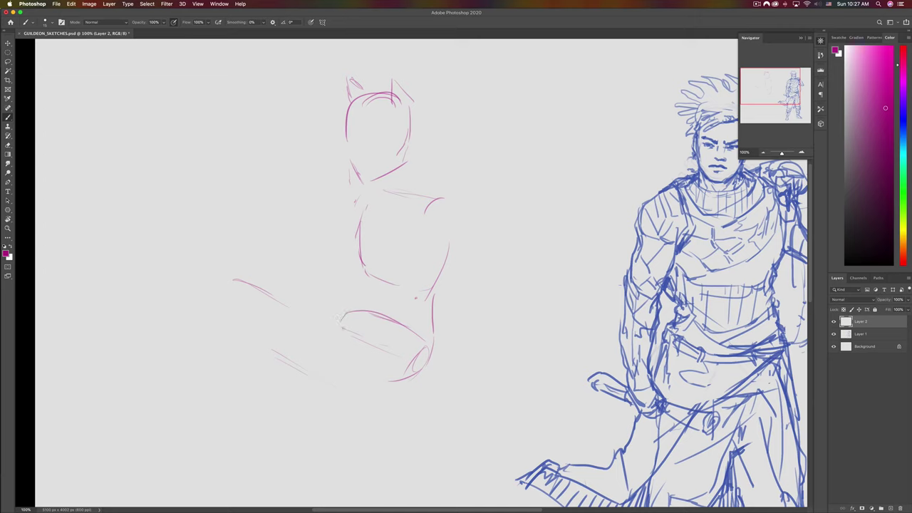
- Refine the lower pelvis line and add the waist contour above the hip
mouse_move(375, 379)
mouse_down()
mouse_move(349, 366)
mouse_move(349, 338)
mouse_move(346, 367)
mouse_up()
key(super+z)
drag(345, 309, 353, 296)
- Draw the second character's chest forms, undoing and redrawing the contour on the far side
mouse_move(359, 217)
mouse_down()
mouse_move(350, 253)
mouse_move(353, 218)
mouse_move(378, 269)
mouse_up()
key(super+z)
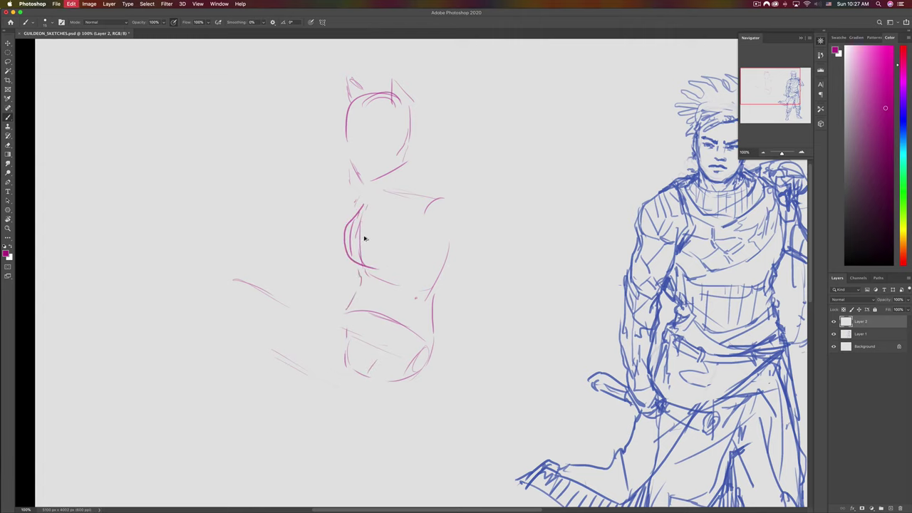
mouse_move(362, 213)
mouse_down()
mouse_move(340, 243)
mouse_move(362, 266)
mouse_up()
key(super+z)
mouse_move(403, 227)
mouse_down()
mouse_move(394, 249)
mouse_move(409, 272)
mouse_move(420, 242)
mouse_move(397, 228)
mouse_move(402, 272)
mouse_move(386, 235)
mouse_move(394, 221)
mouse_up()
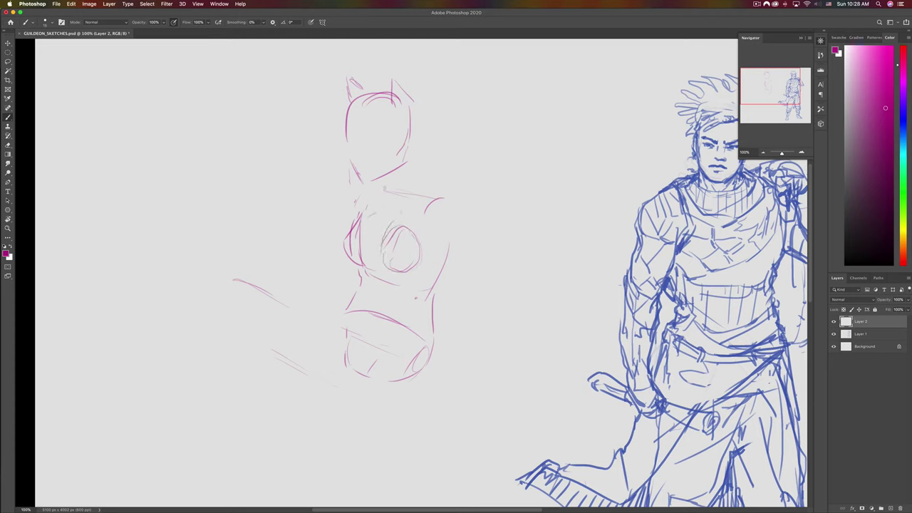
- Draw the second character's hair framing the face, and add the neck and collarbone lines
mouse_move(379, 180)
mouse_down()
mouse_move(390, 196)
mouse_move(419, 190)
mouse_up()
mouse_move(414, 98)
mouse_down()
mouse_move(419, 123)
mouse_move(385, 158)
mouse_up()
mouse_move(418, 130)
mouse_down()
mouse_move(421, 151)
mouse_move(400, 175)
mouse_move(412, 170)
mouse_up()
drag(374, 141, 384, 133)
key(super+z)
mouse_move(394, 128)
mouse_down()
mouse_move(381, 135)
mouse_move(372, 114)
mouse_move(344, 122)
mouse_move(335, 148)
mouse_move(352, 156)
mouse_move(339, 166)
mouse_move(349, 148)
mouse_move(362, 178)
mouse_move(409, 189)
mouse_move(406, 205)
mouse_move(441, 195)
mouse_up()
drag(387, 190, 376, 205)
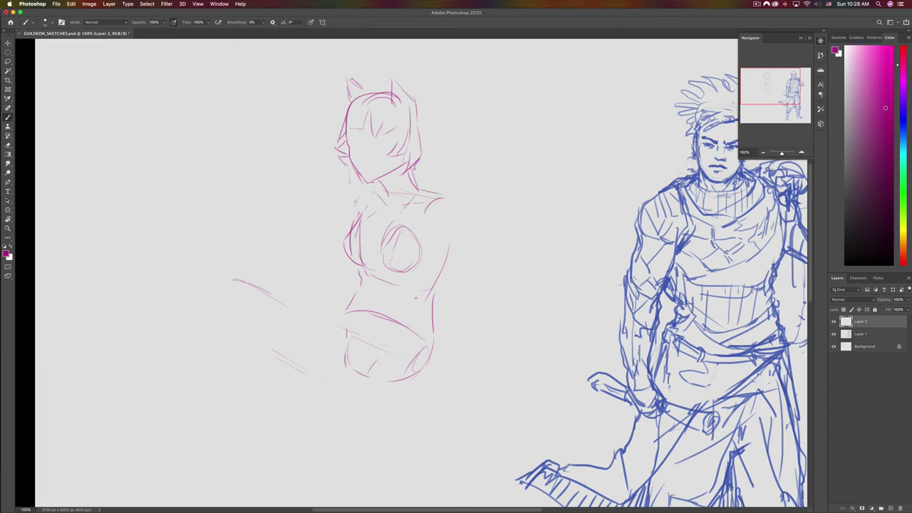
- Draw the near shoulder and a long guide line for the extended arm, and flip the canvas horizontally
drag(416, 183, 448, 196)
mouse_move(429, 200)
mouse_down()
mouse_move(461, 222)
mouse_move(492, 350)
mouse_move(517, 390)
mouse_up()
key(super+shift+h)
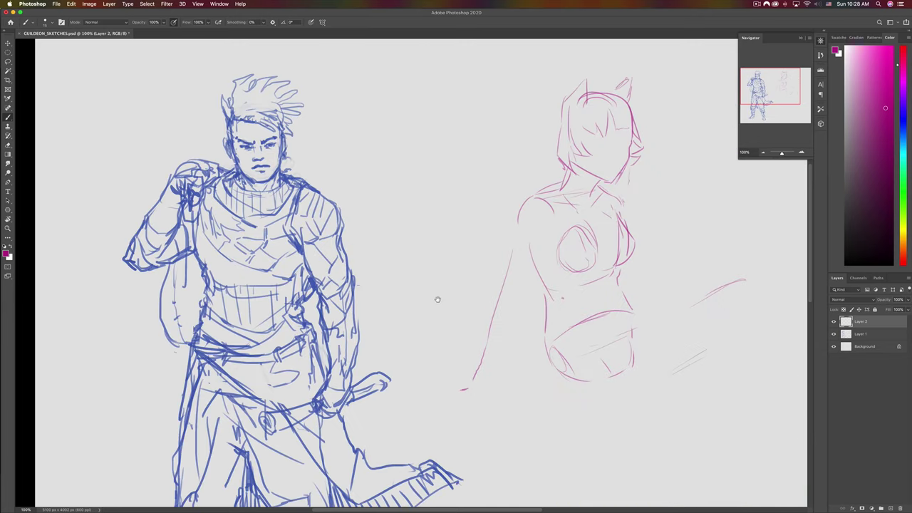
drag(521, 277, 437, 283)
drag(436, 214, 433, 250)
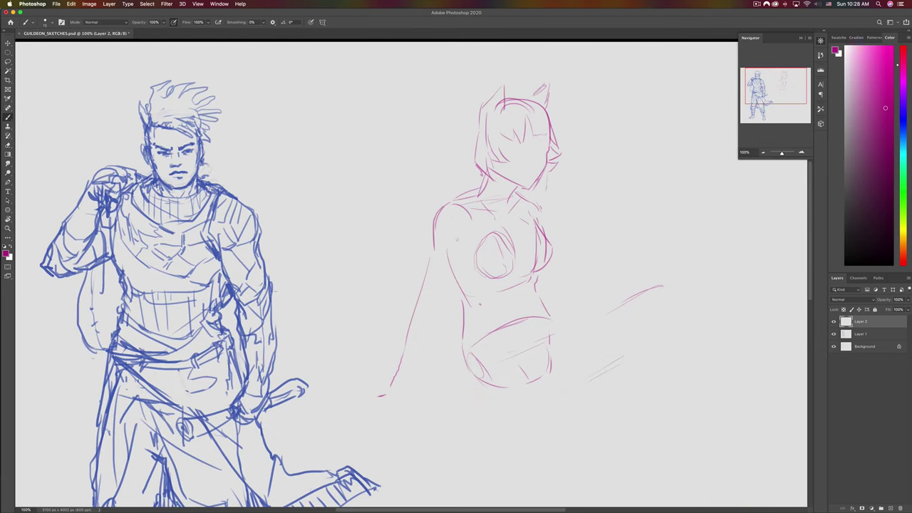
- Undo the last stroke and draw the upper arm and forearm contours of the second character's extended arm
key(super+z)
mouse_move(438, 207)
mouse_down()
mouse_move(436, 255)
mouse_move(457, 233)
mouse_move(466, 237)
mouse_move(449, 270)
mouse_move(437, 268)
mouse_move(436, 301)
mouse_up()
mouse_move(428, 244)
mouse_down()
mouse_move(436, 299)
mouse_move(417, 275)
mouse_move(390, 361)
mouse_up()
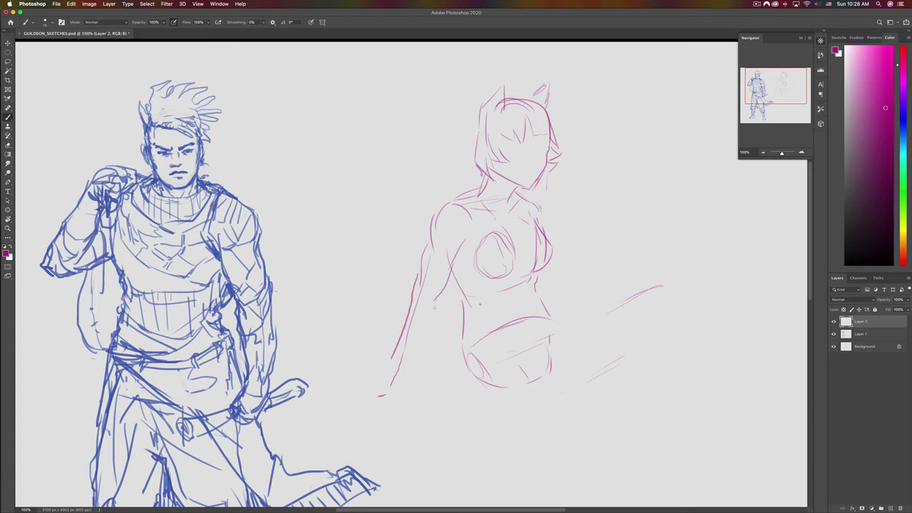
drag(437, 302, 395, 373)
- Erase the rough forearm line and redraw the forearm down to the wrist and hand
key(e)
drag(403, 325, 390, 364)
key(b)
mouse_move(406, 321)
mouse_down()
mouse_move(396, 376)
mouse_move(389, 372)
mouse_up()
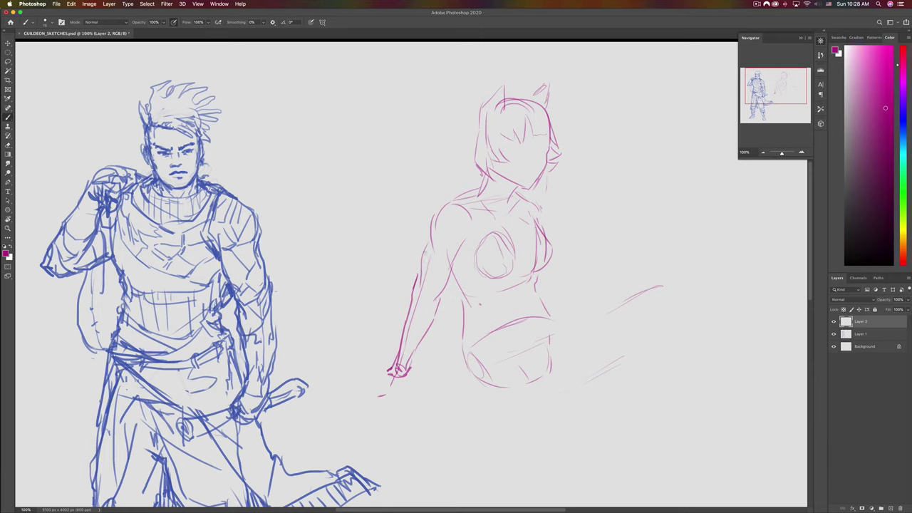
key(e)
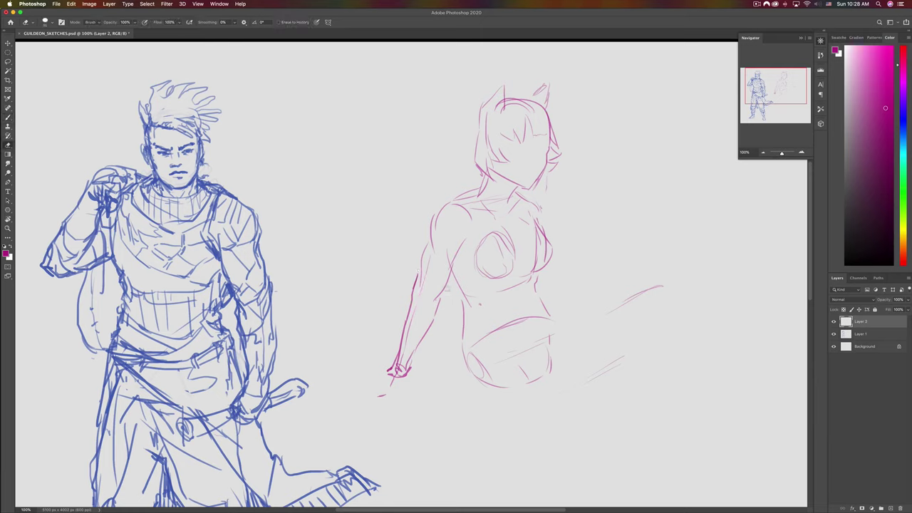
key(b)
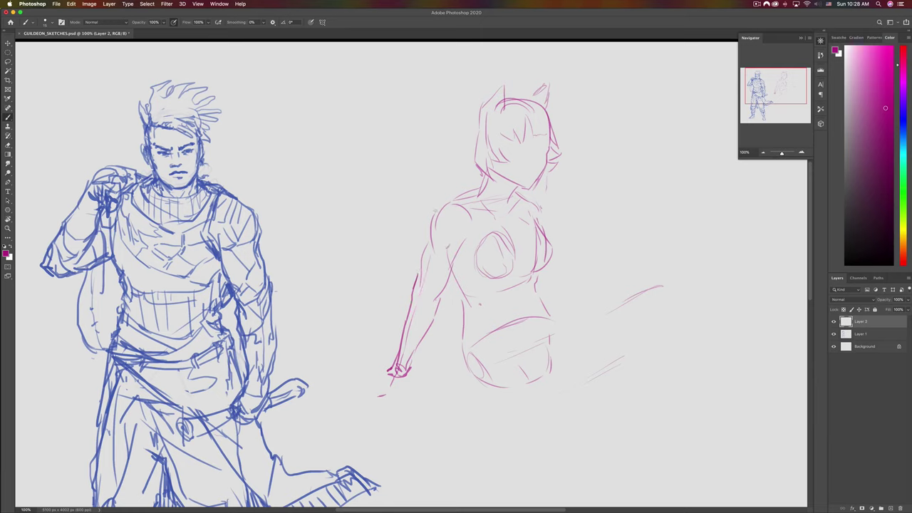
- Draw the second character's waist, hip and near thigh contours, add a curved line around the thigh, and extend the far thigh line
drag(452, 265, 474, 314)
key(super+z)
key(super+z)
mouse_move(461, 297)
mouse_down()
mouse_move(466, 346)
mouse_move(476, 372)
mouse_move(467, 379)
mouse_move(488, 395)
mouse_move(553, 394)
mouse_up()
mouse_move(479, 353)
mouse_down()
mouse_move(511, 331)
mouse_move(568, 312)
mouse_up()
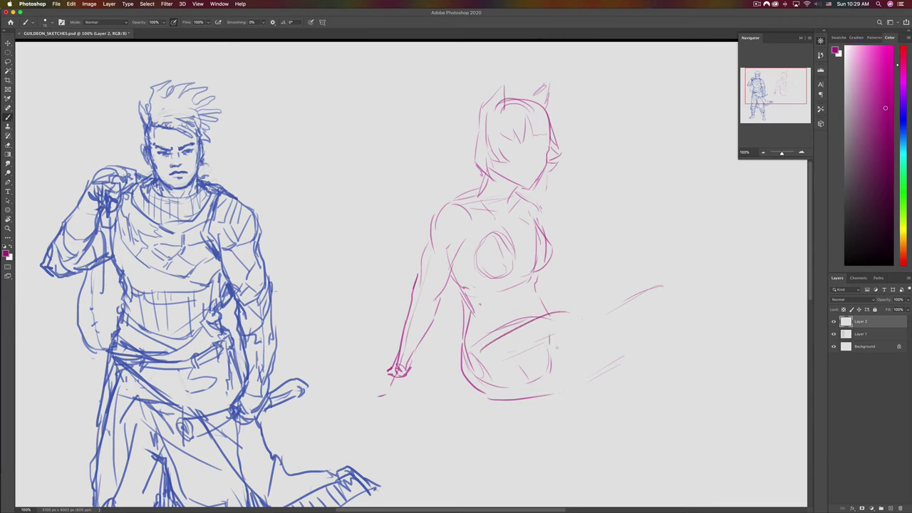
key(super+z)
drag(489, 399, 570, 374)
drag(481, 347, 574, 313)
drag(508, 333, 512, 390)
mouse_move(553, 321)
mouse_down()
mouse_move(563, 373)
mouse_move(590, 354)
mouse_move(577, 365)
mouse_move(610, 316)
mouse_move(610, 337)
mouse_up()
- Draw the palm and fingers of the second character's planted hand and touch up the forearm contour
mouse_move(406, 372)
mouse_down()
mouse_move(406, 392)
mouse_move(368, 393)
mouse_move(392, 396)
mouse_move(360, 385)
mouse_up()
drag(379, 390, 352, 386)
drag(433, 295, 388, 323)
- Sketch the kneecaps of both legs and touch up the second character's chest and side contours
drag(544, 388, 526, 378)
mouse_move(592, 300)
mouse_down()
mouse_move(605, 294)
mouse_move(579, 312)
mouse_move(612, 312)
mouse_up()
mouse_move(591, 306)
mouse_down()
mouse_move(602, 315)
mouse_move(520, 318)
mouse_move(492, 330)
mouse_move(471, 321)
mouse_move(477, 281)
mouse_up()
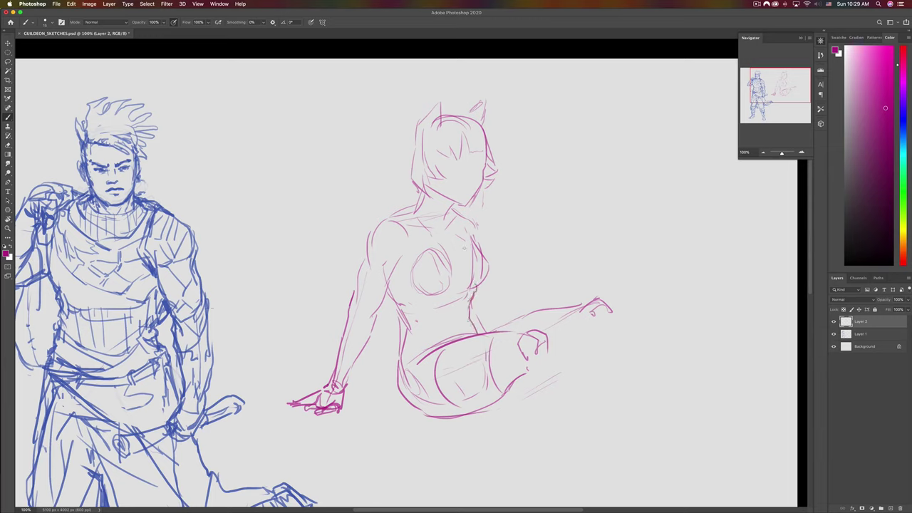
drag(463, 248, 462, 233)
drag(400, 282, 392, 306)
- Flip the canvas horizontally, add the neck-to-shoulder line, and draw the shin and calf of the near lower leg
key(super+shift+h)
drag(395, 314, 439, 318)
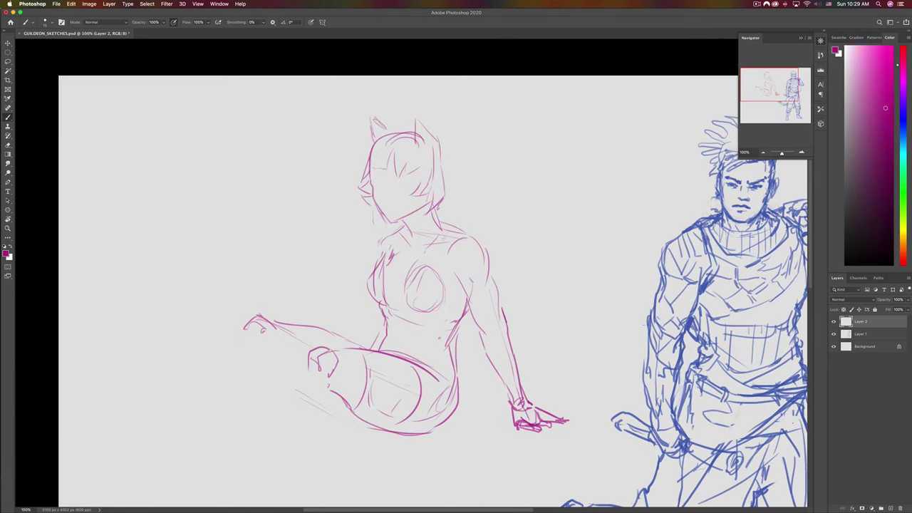
drag(442, 223, 473, 241)
drag(304, 356, 337, 345)
drag(333, 404, 363, 371)
drag(332, 320, 296, 409)
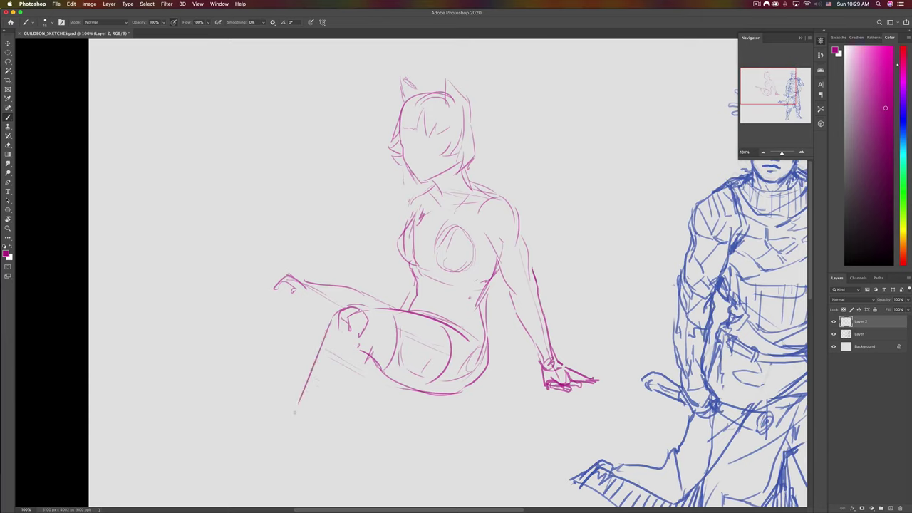
drag(369, 359, 308, 426)
- Draw a slanted ground guide line for the feet and start the far lower leg's shin and calf lines
drag(228, 417, 286, 444)
key(super+z)
drag(231, 412, 287, 442)
drag(297, 324, 306, 312)
drag(263, 322, 258, 341)
- Erase the rough near calf line, redraw the calf down to the ankle, and undo the last stroke
key(e)
drag(367, 358, 343, 403)
key(b)
mouse_move(367, 360)
mouse_down()
mouse_move(294, 442)
mouse_move(287, 430)
mouse_move(301, 442)
mouse_up()
key(super+z)
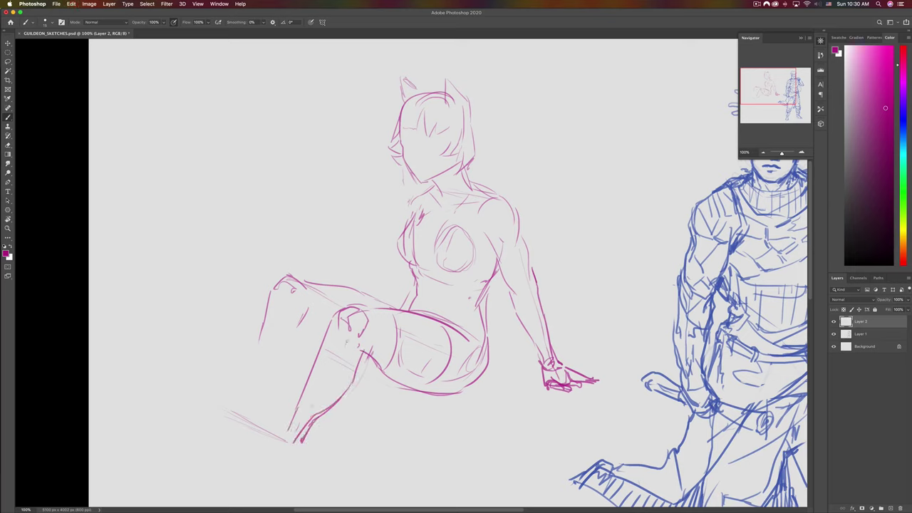
- Draw the calf and shin of the far lower leg down to the ankle, replacing the first calf stroke
mouse_move(303, 325)
mouse_down()
mouse_move(295, 349)
mouse_move(258, 379)
mouse_up()
key(super+z)
mouse_move(301, 330)
mouse_down()
mouse_move(299, 351)
mouse_move(261, 406)
mouse_up()
drag(266, 349, 240, 402)
drag(403, 299, 354, 355)
- Flip the canvas horizontally and draw the near foot with its heel, arch, toes and a ground guide line
key(super+shift+h)
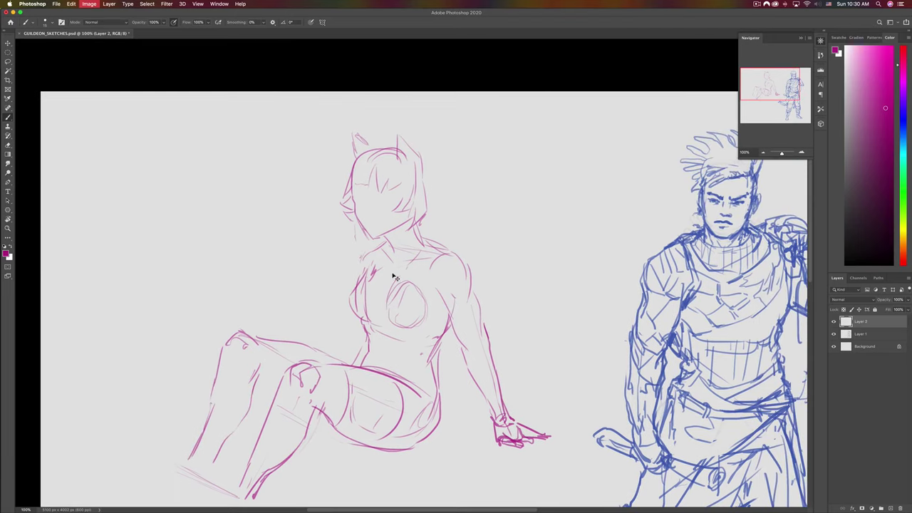
drag(488, 328, 321, 277)
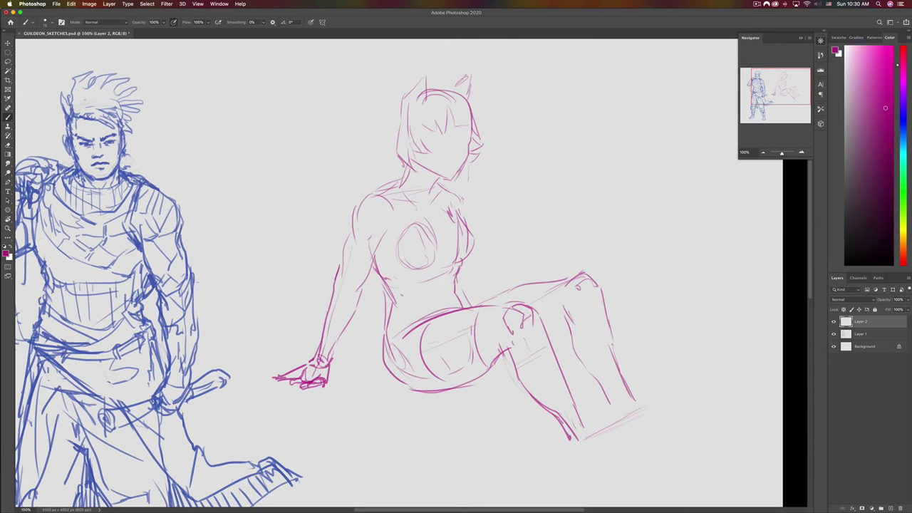
mouse_move(568, 444)
mouse_down()
mouse_move(570, 456)
mouse_move(588, 460)
mouse_move(619, 451)
mouse_move(607, 438)
mouse_up()
drag(631, 467, 669, 445)
drag(592, 463, 625, 471)
drag(612, 448, 630, 463)
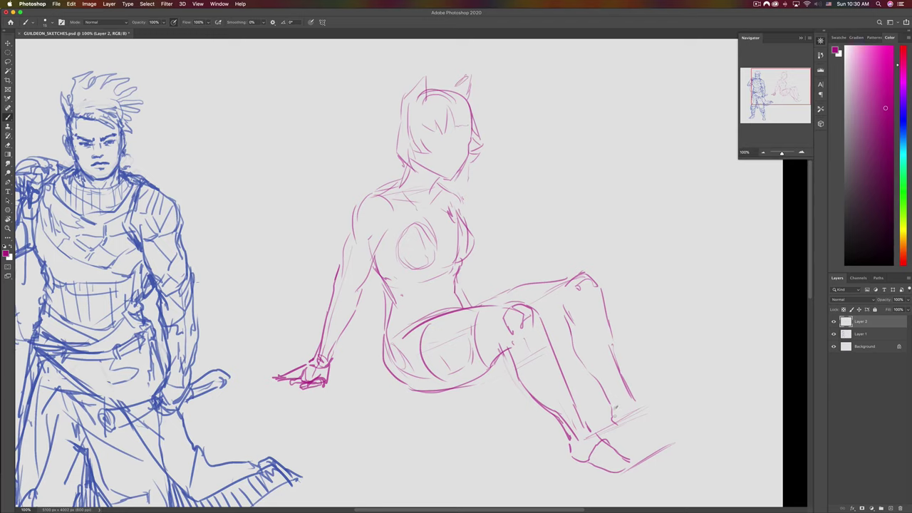
- Draw the far foot from the ankle and heel to the toes
mouse_move(614, 417)
mouse_down()
mouse_move(642, 410)
mouse_move(613, 434)
mouse_up()
mouse_move(614, 427)
mouse_down()
mouse_move(620, 438)
mouse_move(641, 413)
mouse_move(666, 436)
mouse_move(662, 451)
mouse_move(679, 438)
mouse_up()
drag(675, 438, 641, 414)
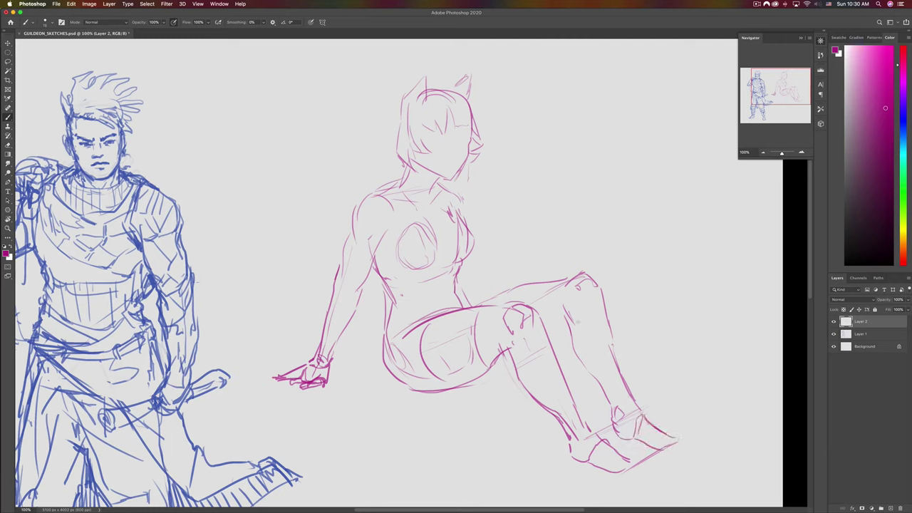
- Add short contour and shading strokes around the knees and behind the near knee, and undo the trial strokes
drag(598, 288, 597, 300)
drag(548, 337, 569, 329)
mouse_move(513, 359)
mouse_down()
mouse_move(493, 368)
mouse_move(513, 349)
mouse_up()
mouse_move(492, 305)
mouse_down()
mouse_move(538, 304)
mouse_move(451, 315)
mouse_up()
key(super+z)
key(super+z)
key(super+z)
key(super+z)
- Darken the second character's chest contours and erase stray lines around the neck
mouse_move(443, 246)
mouse_down()
mouse_move(441, 266)
mouse_move(441, 248)
mouse_move(420, 223)
mouse_move(421, 267)
mouse_up()
drag(465, 227, 452, 205)
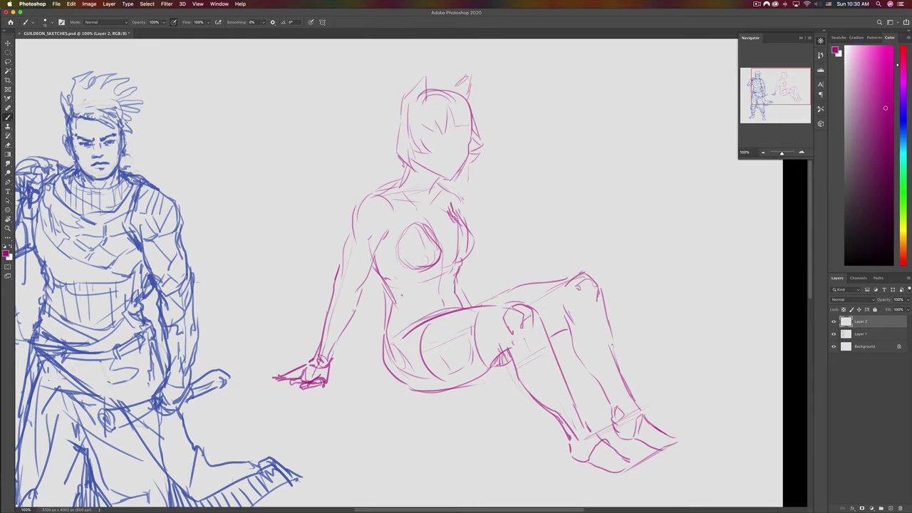
scroll(360, 294, up, 2)
key(e)
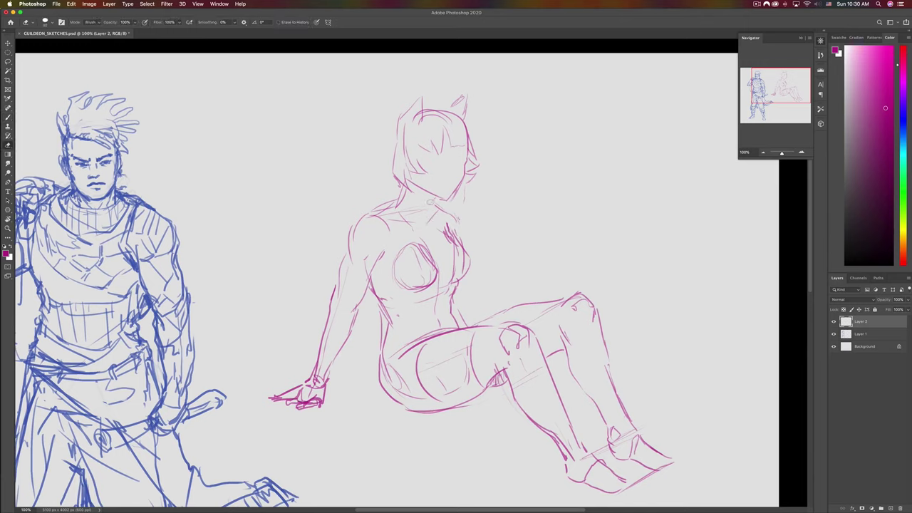
key(b)
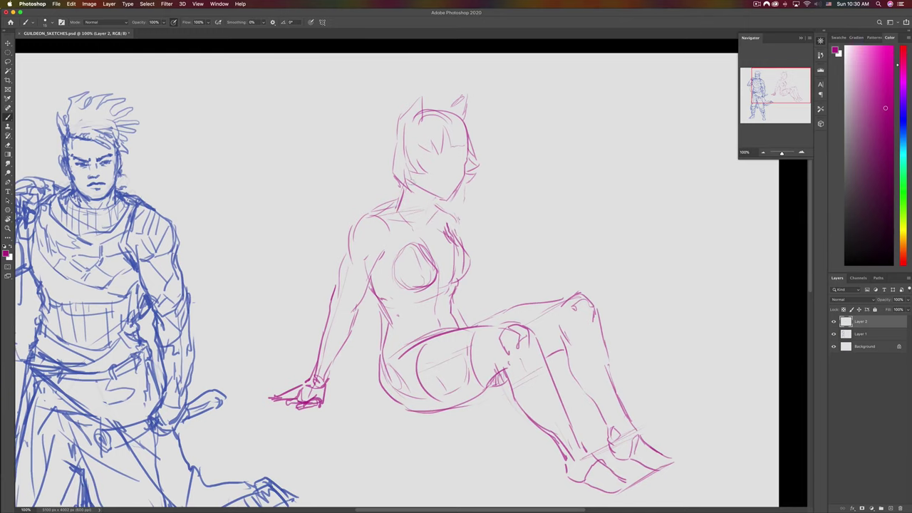
- Draw a guide line across the tips of both ears and erase the rough fringe over the face
key(e)
mouse_move(415, 185)
mouse_down()
mouse_move(450, 198)
mouse_move(425, 192)
mouse_move(415, 149)
mouse_move(416, 104)
mouse_move(459, 93)
mouse_move(446, 95)
mouse_up()
key(b)
key(ctrl+z)
drag(387, 100, 471, 92)
key(e)
mouse_move(445, 129)
mouse_down()
mouse_move(435, 147)
mouse_move(476, 152)
mouse_up()
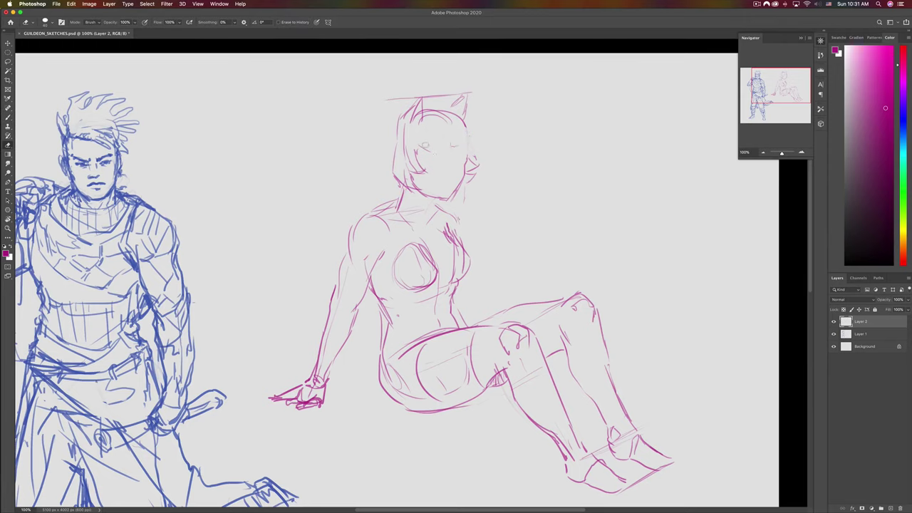
- Draw a sweeping fringe across the forehead and fuller hair contours on both sides of the head
key(b)
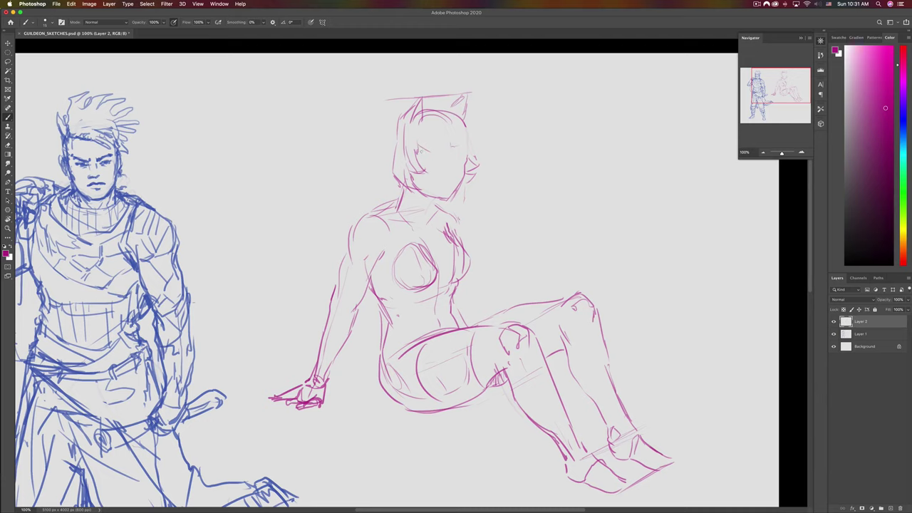
drag(428, 147, 417, 156)
drag(433, 139, 420, 157)
mouse_move(453, 146)
mouse_down()
mouse_move(432, 156)
mouse_move(483, 143)
mouse_move(473, 154)
mouse_up()
drag(473, 154, 469, 164)
drag(400, 133, 390, 177)
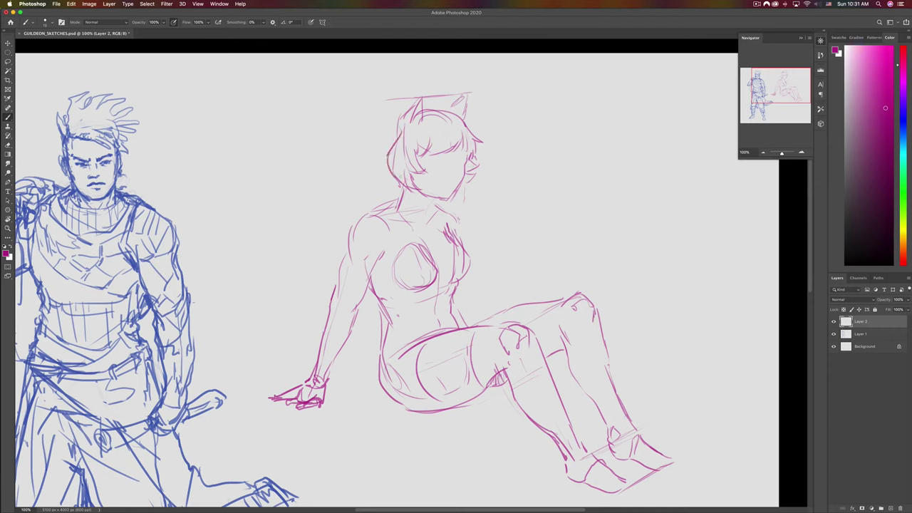
drag(397, 120, 390, 159)
- Redraw the front of the neck, erase the dark strokes on the far chest, and touch up the arm contour
mouse_move(428, 201)
mouse_down()
mouse_move(424, 212)
mouse_move(443, 212)
mouse_up()
key(e)
mouse_move(453, 243)
mouse_down()
mouse_move(446, 227)
mouse_move(461, 244)
mouse_up()
key(b)
drag(348, 308, 352, 314)
key(e)
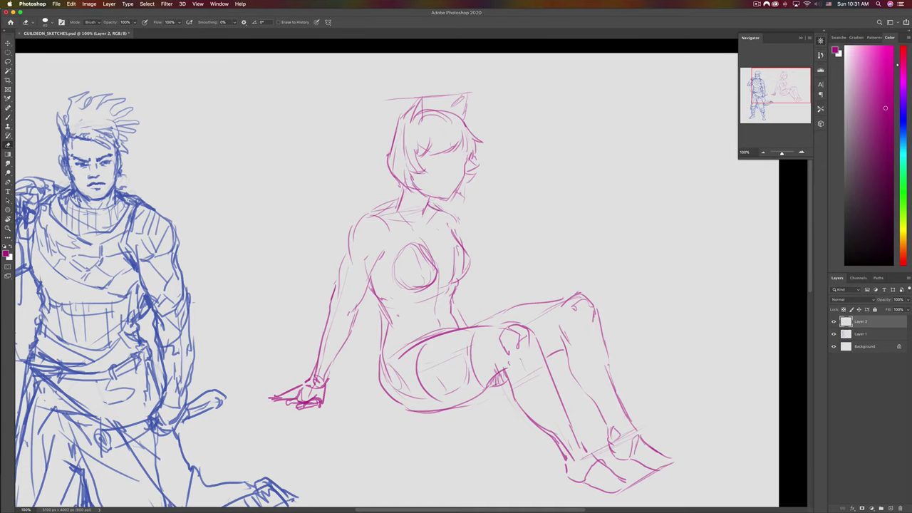
- Sketch the near eye, mouth, far brow and shadow under the chin, and erase stray marks around the far eye
key(b)
mouse_move(388, 207)
mouse_down()
mouse_move(375, 211)
mouse_move(399, 198)
mouse_move(426, 216)
mouse_move(431, 199)
mouse_up()
key(super+z)
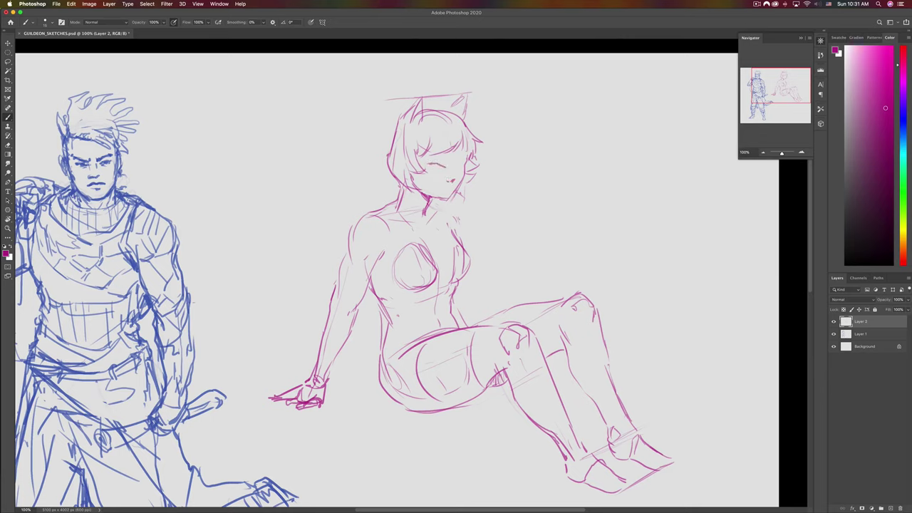
mouse_move(453, 164)
mouse_down()
mouse_move(462, 160)
mouse_move(442, 156)
mouse_move(460, 154)
mouse_up()
key(e)
drag(458, 164, 460, 173)
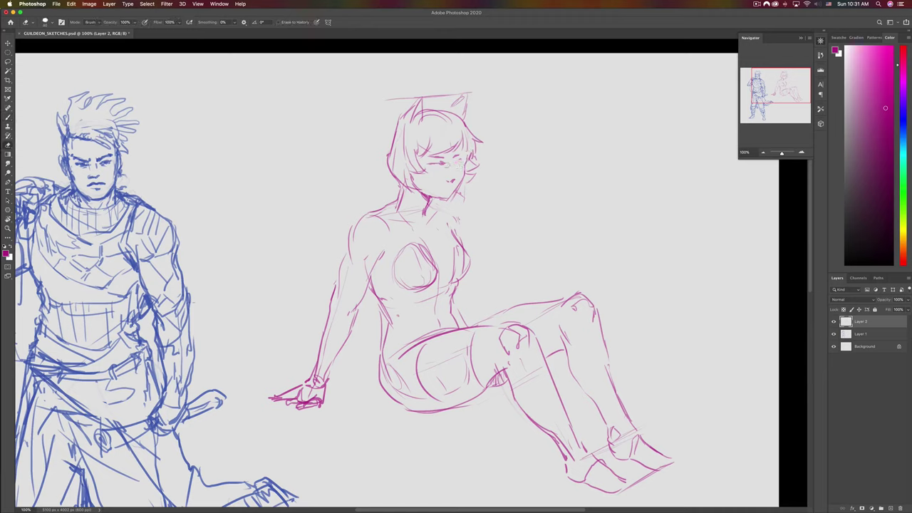
- Define the near eye's lower lid, lasso-select the small area at the mouth, and clear the selection
key(b)
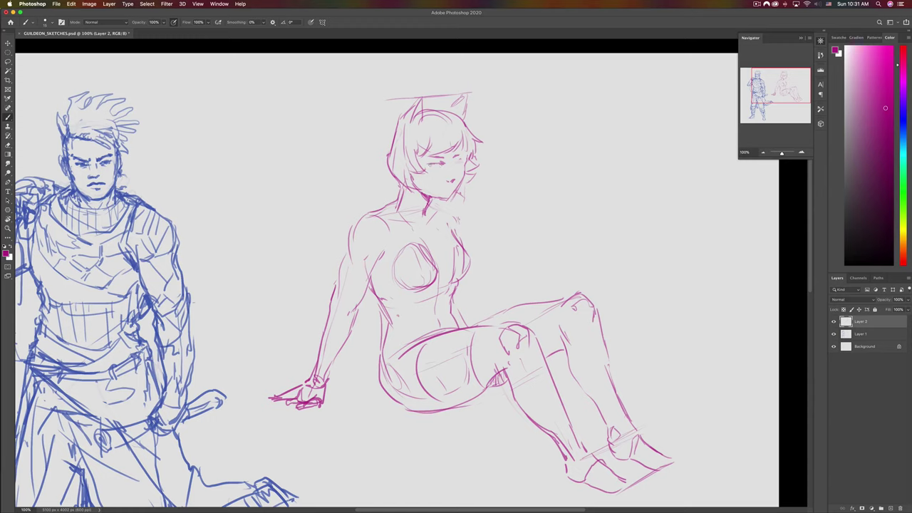
drag(430, 168, 445, 165)
key(l)
drag(454, 177, 454, 181)
key(super+d)
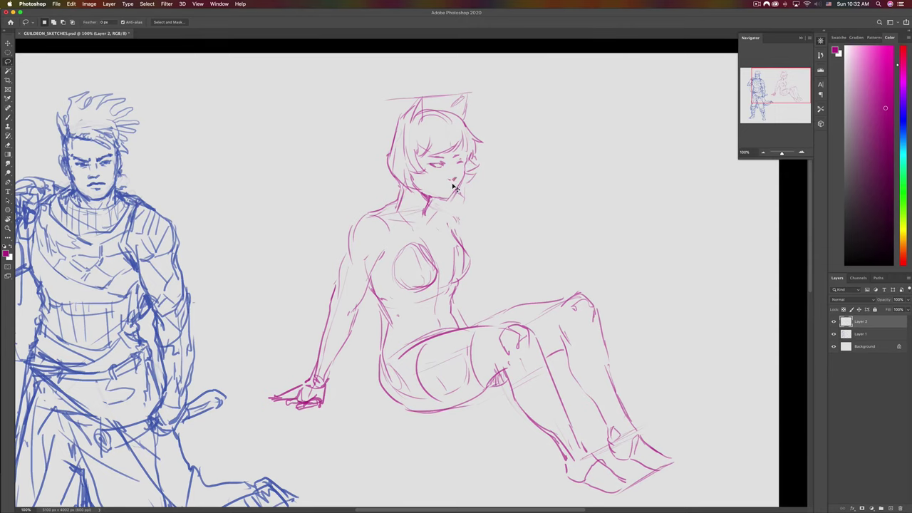
- Flip the canvas horizontally and refine both eyes, the nose and the mouth, undoing the misplaced strokes
scroll(453, 187, right, 5)
key(b)
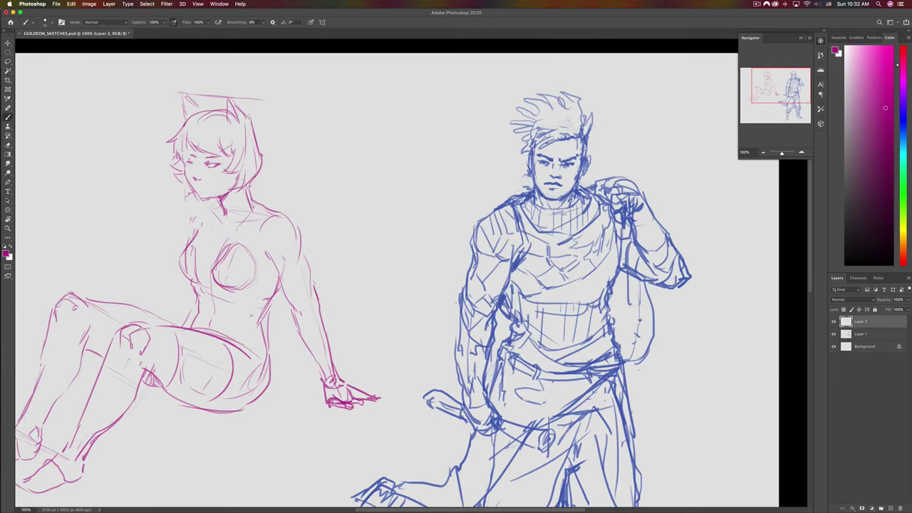
drag(186, 161, 194, 165)
drag(206, 163, 213, 170)
key(super+z)
mouse_move(199, 189)
mouse_down()
mouse_move(247, 198)
mouse_move(223, 194)
mouse_up()
key(super+z)
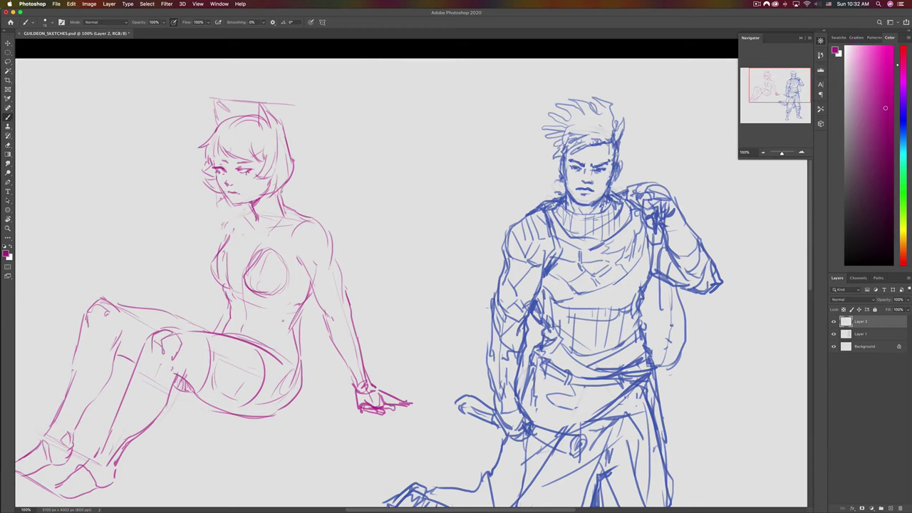
- Clean up the hair tips beside the far cheek and redraw the fringe and side locks around the face
key(e)
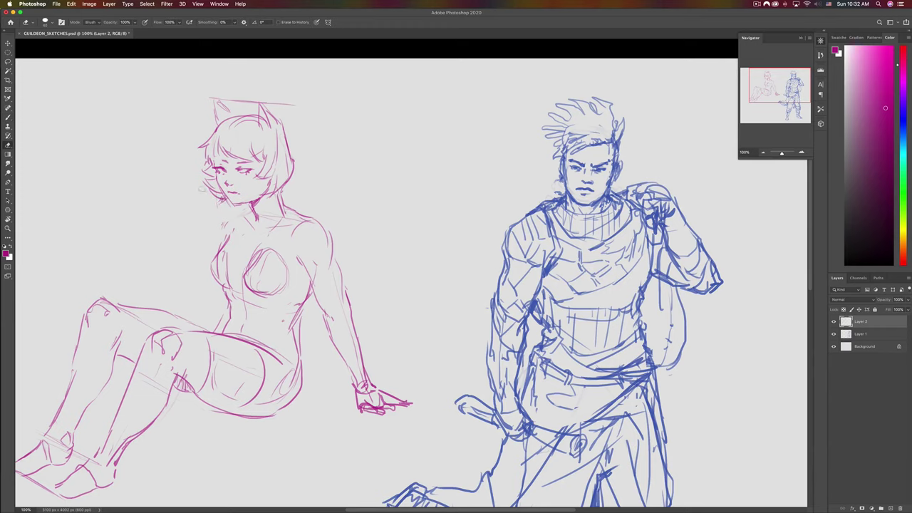
key(b)
drag(210, 147, 204, 173)
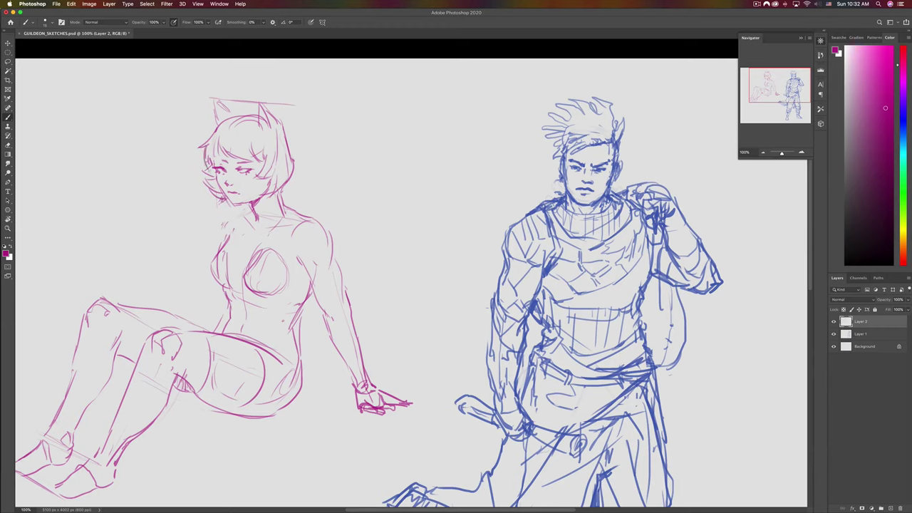
key(super+z)
mouse_move(215, 140)
mouse_down()
mouse_move(212, 167)
mouse_move(216, 156)
mouse_move(262, 138)
mouse_move(271, 184)
mouse_up()
- Redraw both pointed ears with hatched interiors and reshape the back of the hair
drag(279, 129, 266, 112)
drag(270, 117, 211, 99)
mouse_move(219, 113)
mouse_down()
mouse_move(213, 99)
mouse_move(229, 111)
mouse_move(214, 113)
mouse_move(258, 105)
mouse_move(208, 94)
mouse_up()
mouse_move(276, 122)
mouse_down()
mouse_move(295, 158)
mouse_move(289, 145)
mouse_move(300, 152)
mouse_move(292, 178)
mouse_move(296, 171)
mouse_up()
key(e)
key(b)
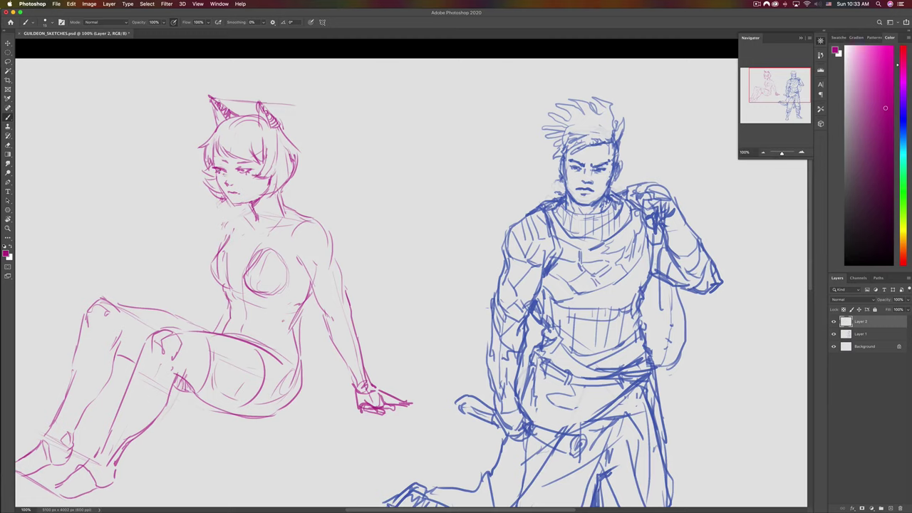
- Erase the far eye and redraw it with a sharper brow and lid
key(e)
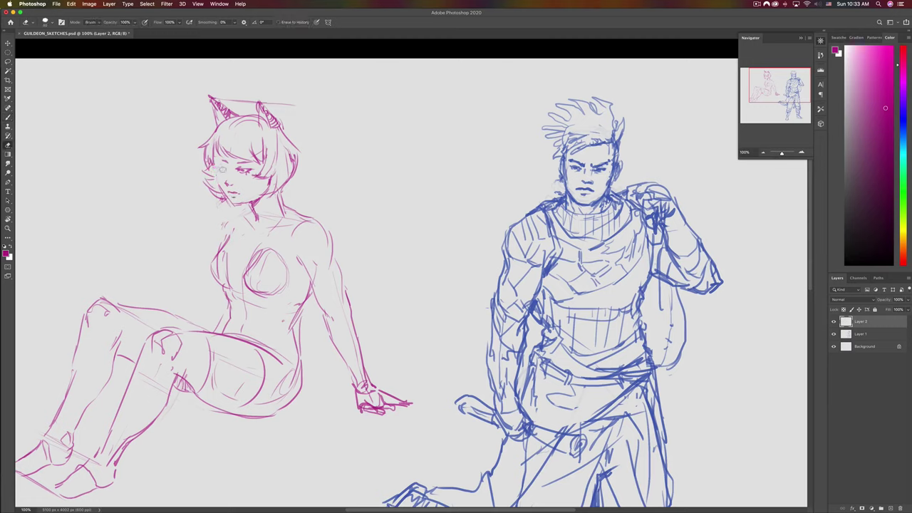
mouse_move(237, 163)
mouse_down()
mouse_move(246, 163)
mouse_move(223, 162)
mouse_up()
key(b)
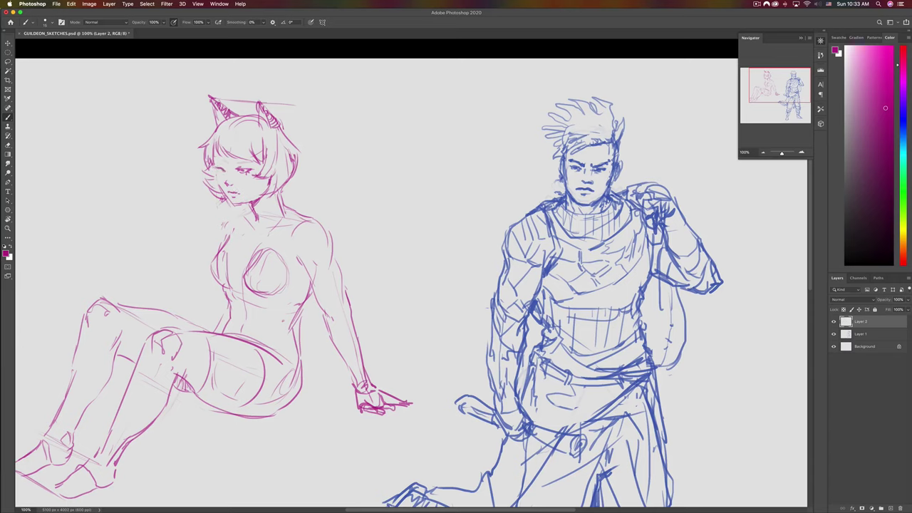
mouse_move(218, 167)
mouse_down()
mouse_move(210, 169)
mouse_move(221, 176)
mouse_up()
key(e)
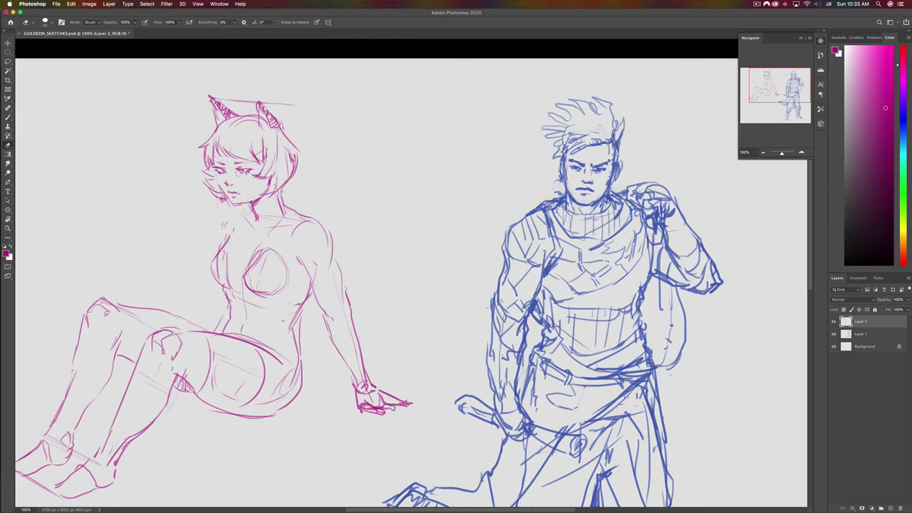
key(b)
scroll(412, 281, left, 3)
scroll(412, 281, down, 1)
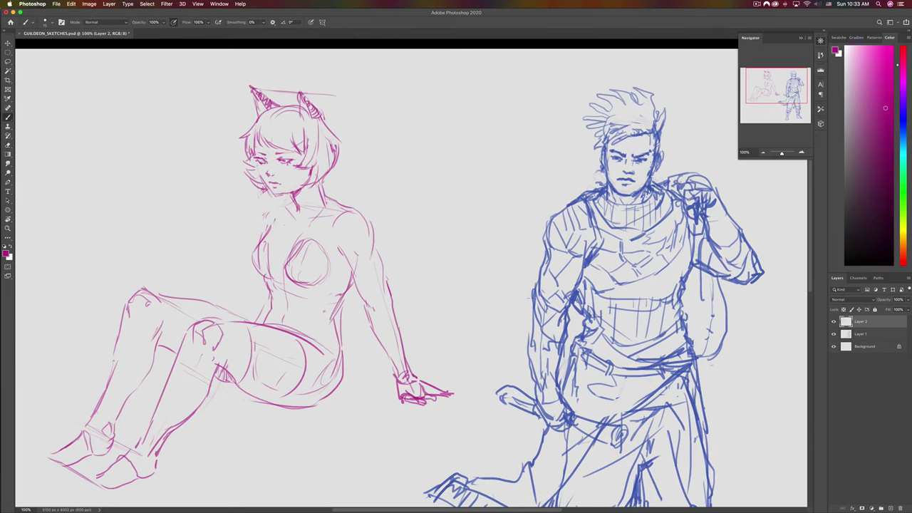
drag(255, 161, 271, 193)
key(ctrl+z)
key(ctrl+z)
key(e)
key(b)
key(ctrl+z)
- Flip the canvas horizontally and redraw the far shoulder, chest and waist contours of the second character
key(ctrl+shift+h)
drag(493, 198, 466, 204)
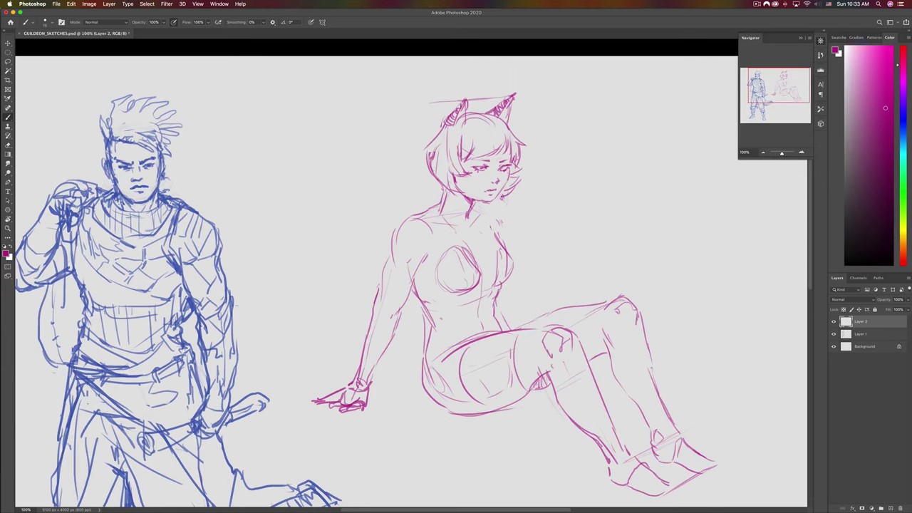
key(e)
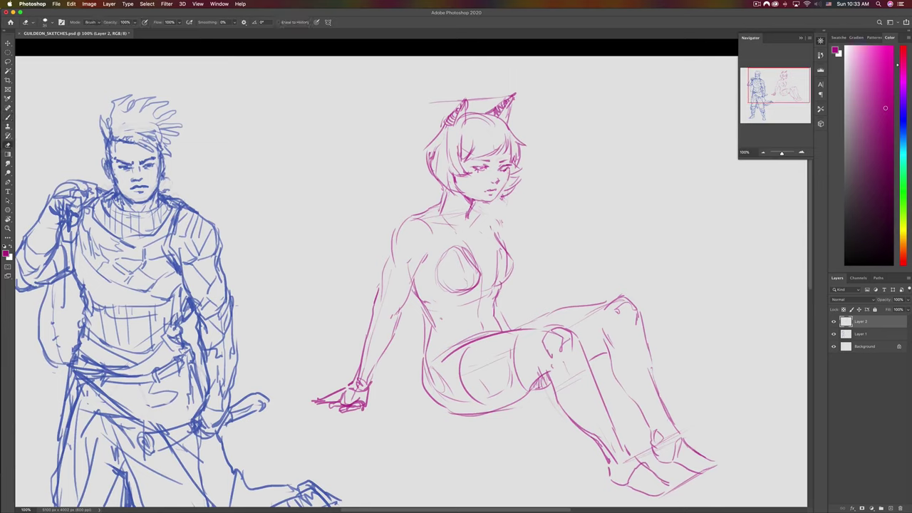
key(b)
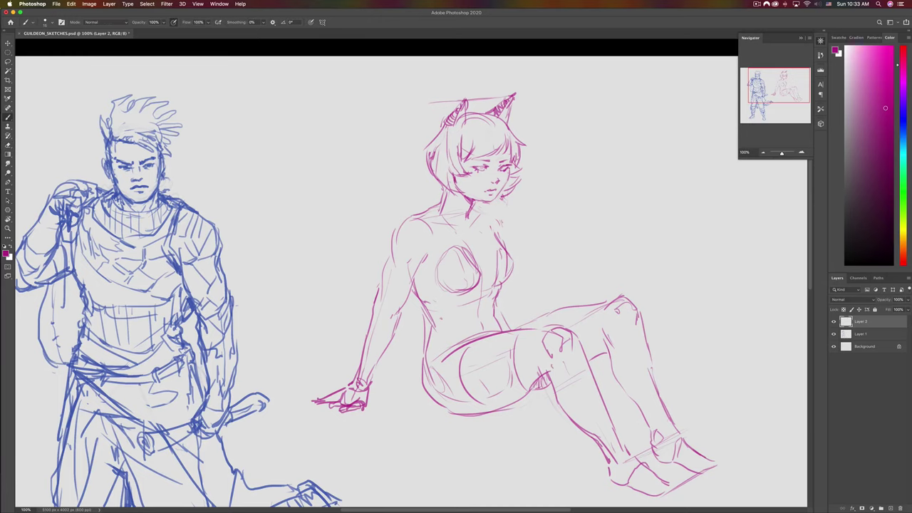
scroll(412, 280, right, 3)
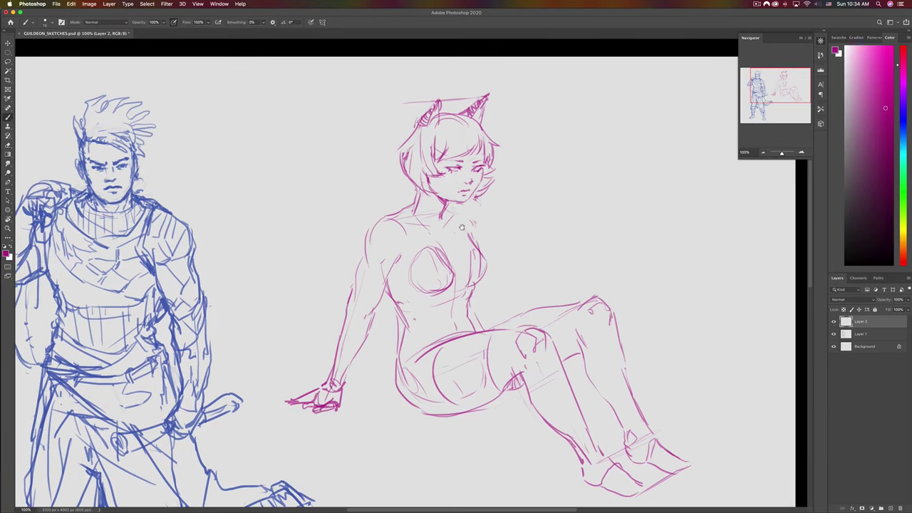
scroll(412, 280, down, 2)
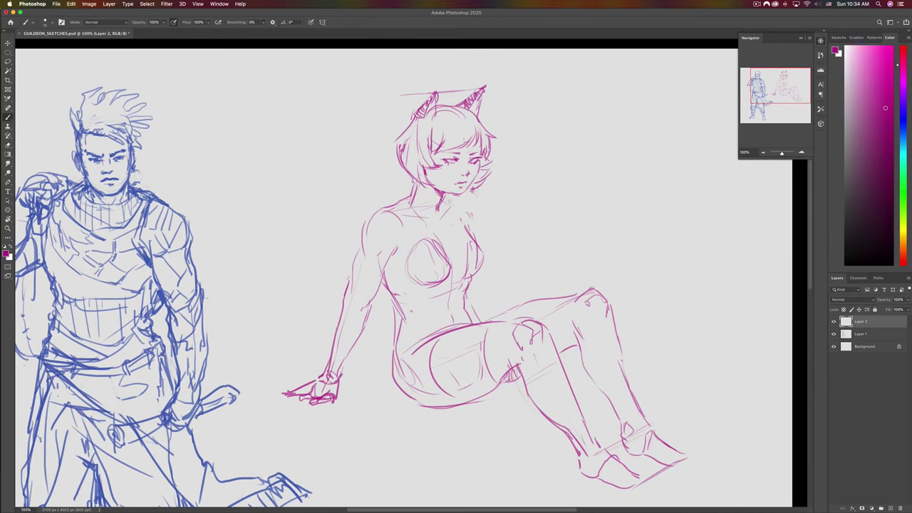
mouse_move(445, 198)
mouse_down()
mouse_move(468, 216)
mouse_move(473, 236)
mouse_up()
mouse_move(475, 298)
mouse_down()
mouse_move(468, 322)
mouse_move(443, 318)
mouse_up()
- Redraw the top contour of the far thigh from the hip to the knee, undoing the first two attempts
mouse_move(431, 287)
mouse_down()
mouse_move(433, 300)
mouse_move(481, 305)
mouse_move(484, 320)
mouse_move(546, 306)
mouse_up()
key(super+z)
drag(475, 322, 552, 290)
key(super+z)
mouse_move(476, 322)
mouse_down()
mouse_move(583, 287)
mouse_move(600, 288)
mouse_move(607, 316)
mouse_up()
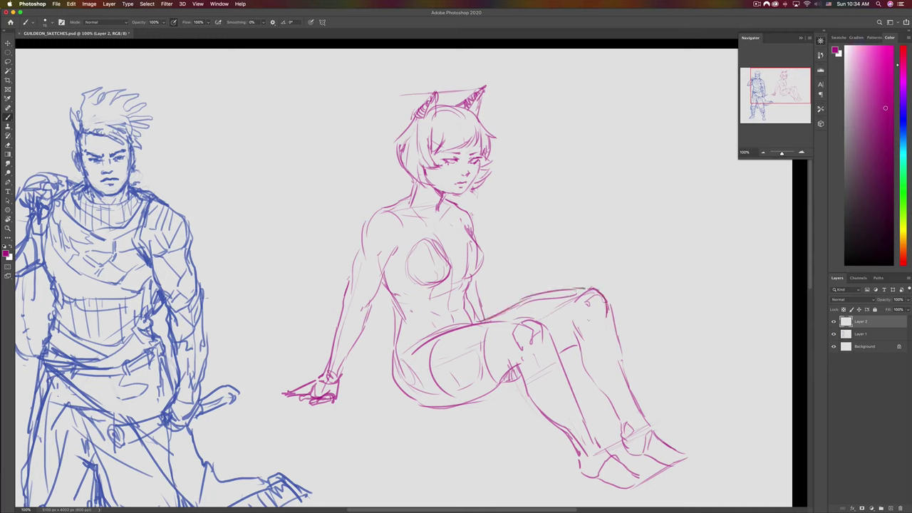
- Redraw the inner contour of the far lower leg and touch up the face, undoing the trial strokes across the hair and shoulder
mouse_move(565, 349)
mouse_down()
mouse_move(578, 343)
mouse_move(617, 416)
mouse_up()
drag(452, 162, 460, 165)
key(e)
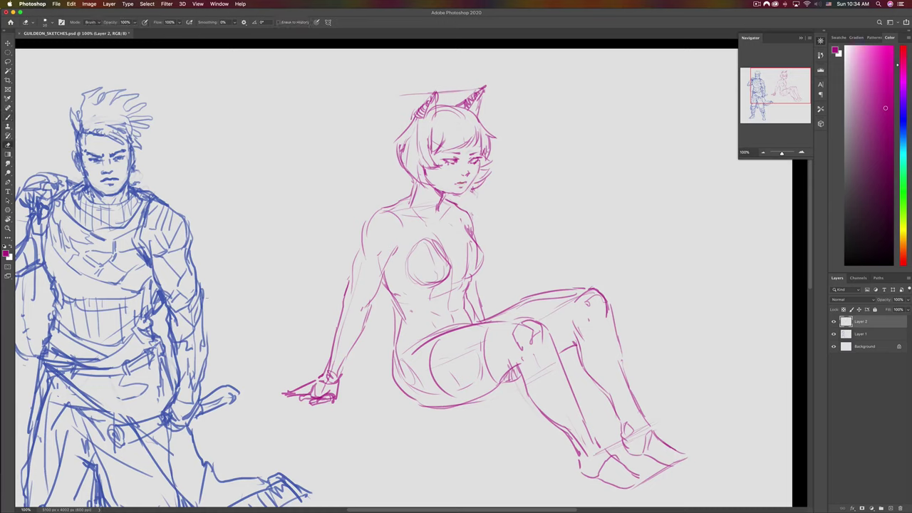
key(b)
mouse_move(426, 167)
mouse_down()
mouse_move(428, 147)
mouse_move(481, 137)
mouse_move(480, 162)
mouse_up()
key(super+z)
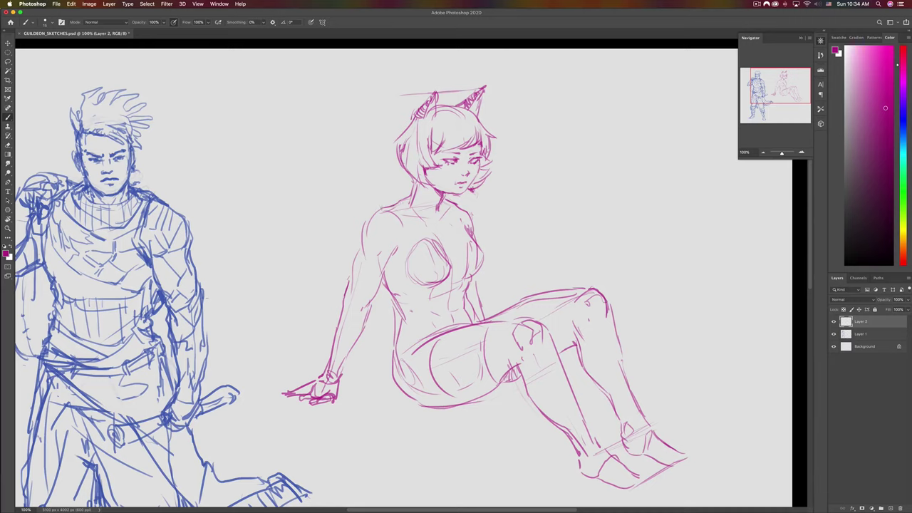
mouse_move(372, 213)
mouse_down()
mouse_move(383, 207)
mouse_move(358, 256)
mouse_move(369, 241)
mouse_move(359, 244)
mouse_up()
key(super+z)
scroll(358, 244, right, 2)
scroll(359, 245, up, 1)
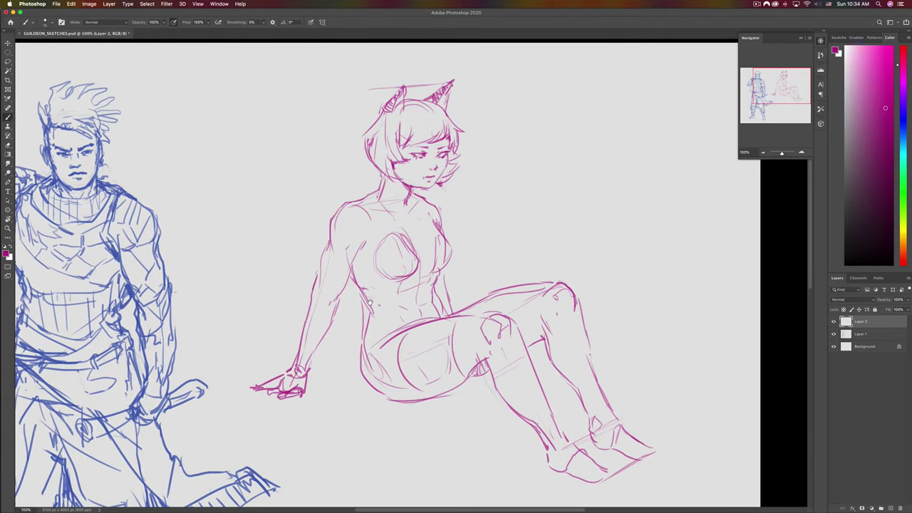
- Delete the middle of the far thigh's top contour and redraw it smoothly from the hip over the knee
key(l)
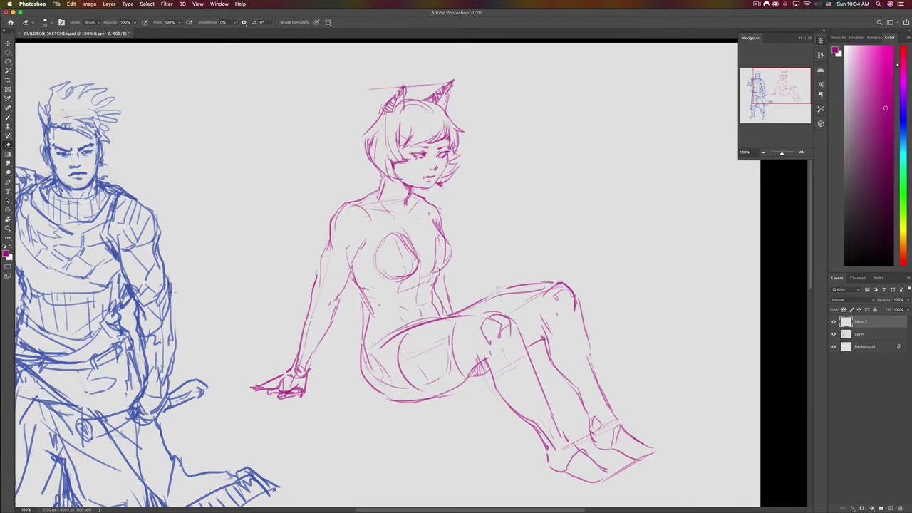
mouse_move(503, 270)
mouse_down()
mouse_move(511, 301)
mouse_move(560, 283)
mouse_move(519, 273)
mouse_up()
key(Delete)
key(super+d)
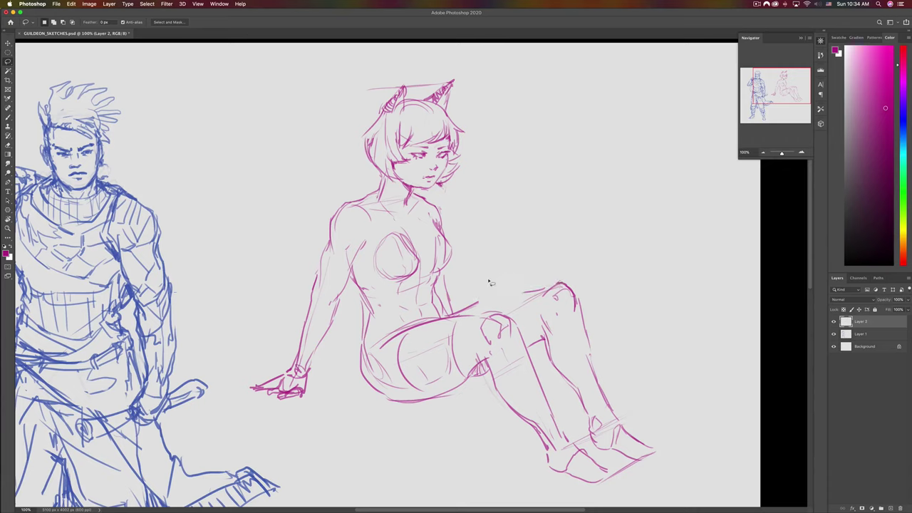
key(b)
mouse_move(456, 313)
mouse_down()
mouse_move(553, 284)
mouse_move(577, 297)
mouse_move(593, 377)
mouse_up()
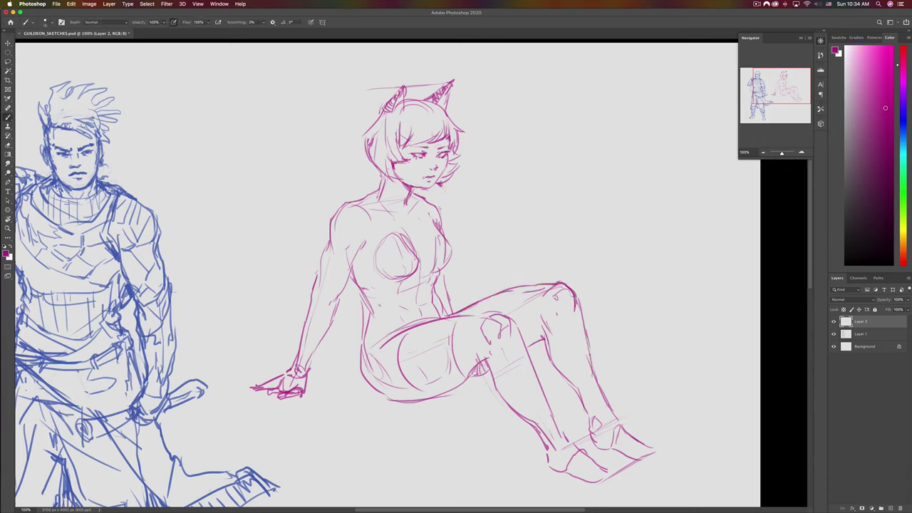
- Add small accent strokes to the far ankle, near thigh, far waist and toes of the seated character
drag(615, 418, 622, 427)
drag(465, 347, 475, 360)
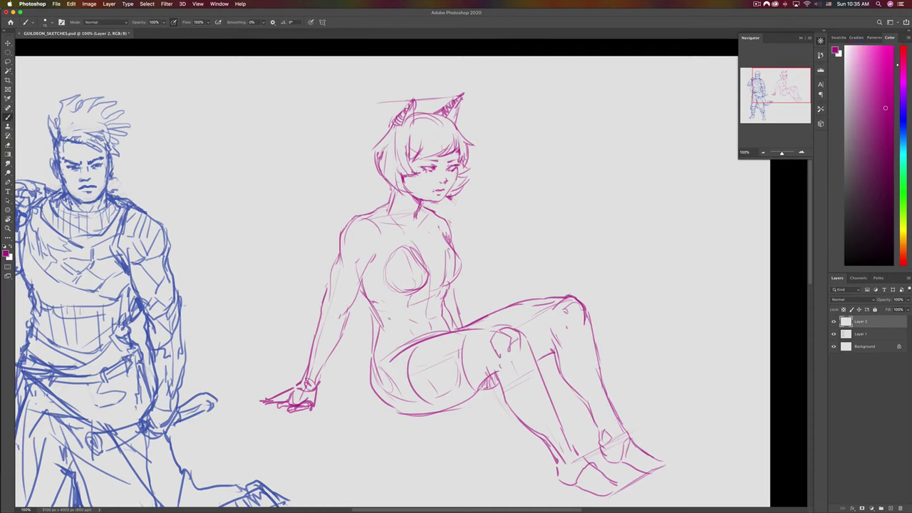
drag(452, 285, 455, 293)
scroll(390, 283, right, 3)
scroll(390, 283, up, 1)
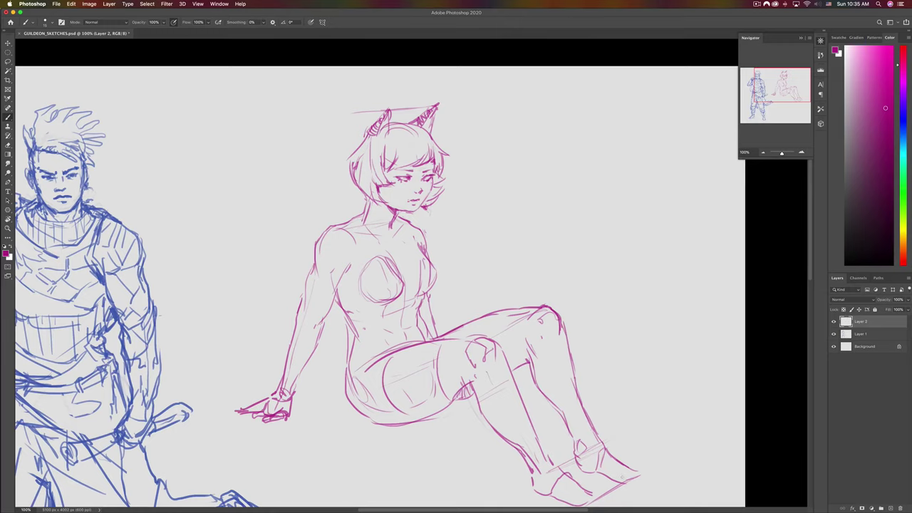
drag(631, 473, 641, 478)
- Darken both irises and refine the near brow, eyelid and nose of the seated character
scroll(431, 122, up, 5)
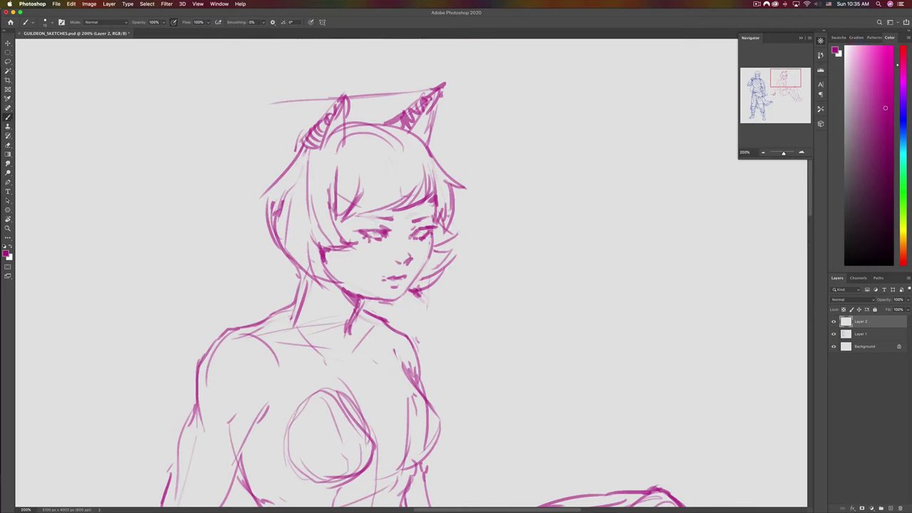
drag(374, 233, 427, 236)
mouse_move(371, 232)
mouse_down()
mouse_move(381, 238)
mouse_move(381, 219)
mouse_up()
drag(396, 266, 399, 262)
- Erase the upper lip and redraw the mouth with a softer lip line and a short lower-lip stroke
key(e)
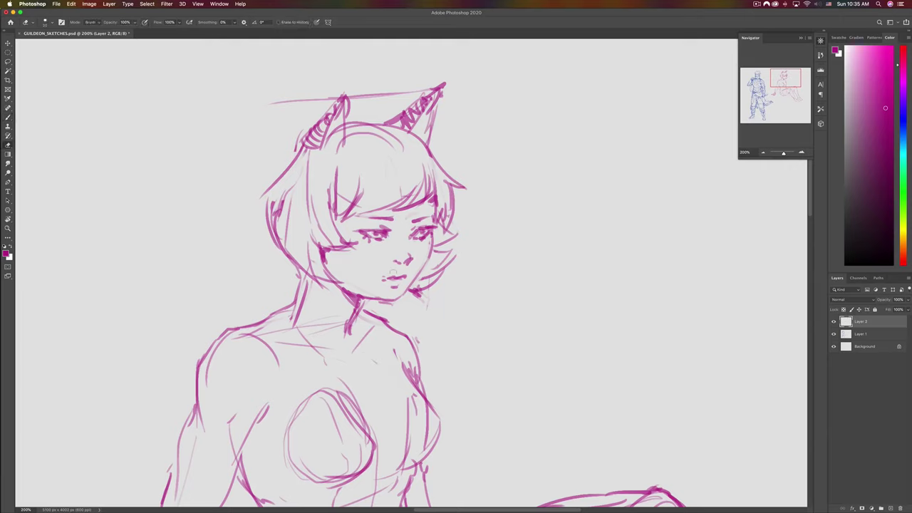
mouse_move(392, 273)
mouse_down()
mouse_move(385, 281)
mouse_move(393, 285)
mouse_move(381, 281)
mouse_move(411, 274)
mouse_up()
key(b)
key(ctrl+z)
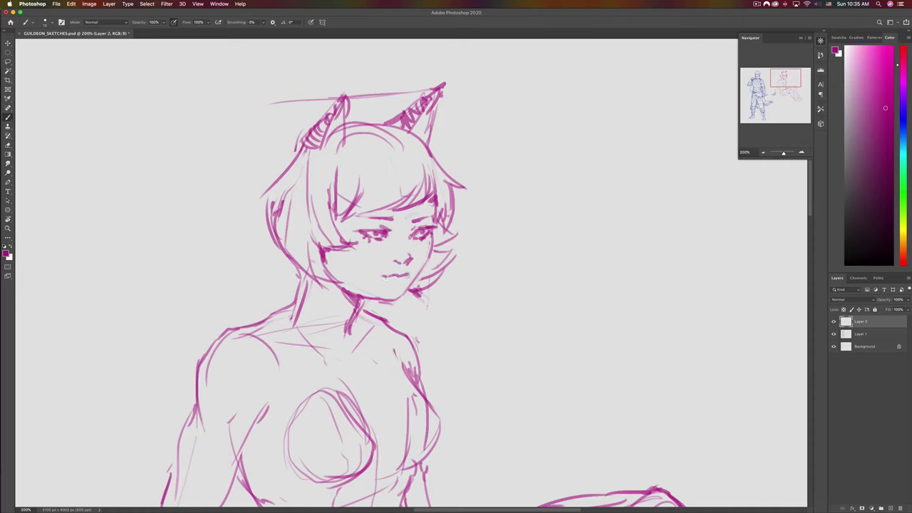
mouse_move(392, 284)
mouse_down()
mouse_move(409, 276)
mouse_move(397, 277)
mouse_up()
- Draw the near eyelid crease, lighten part of the far iris and redraw the far eye's upper lid
drag(366, 226, 380, 224)
key(e)
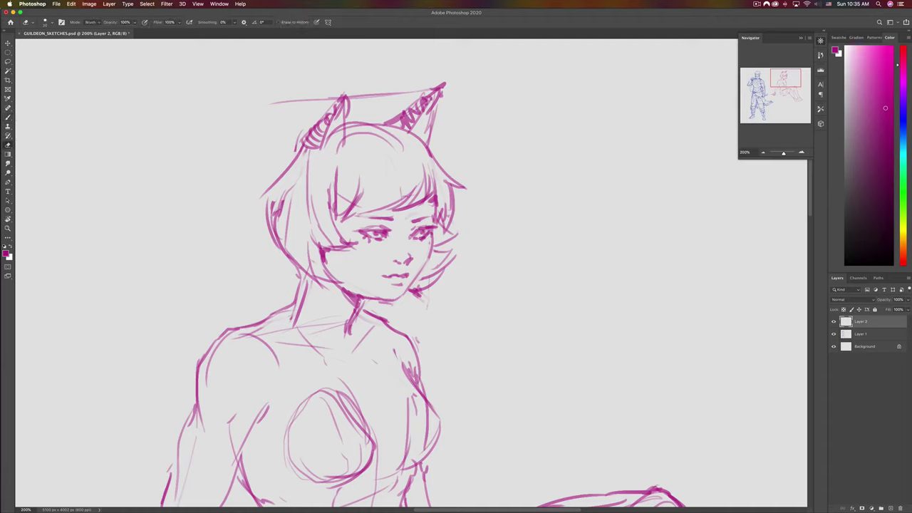
drag(422, 233, 422, 231)
key(b)
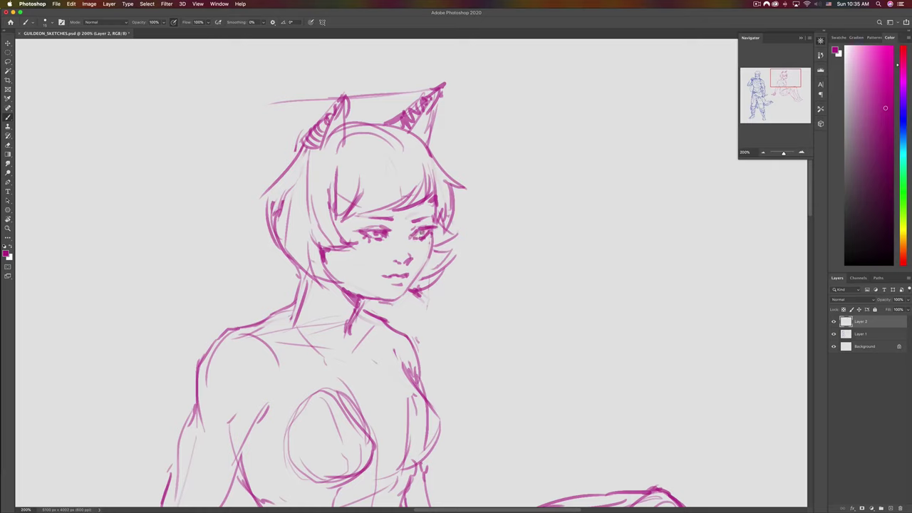
drag(416, 227, 430, 221)
- Erase the back line of the neck and redraw it where it meets the shoulder
key(super+minus)
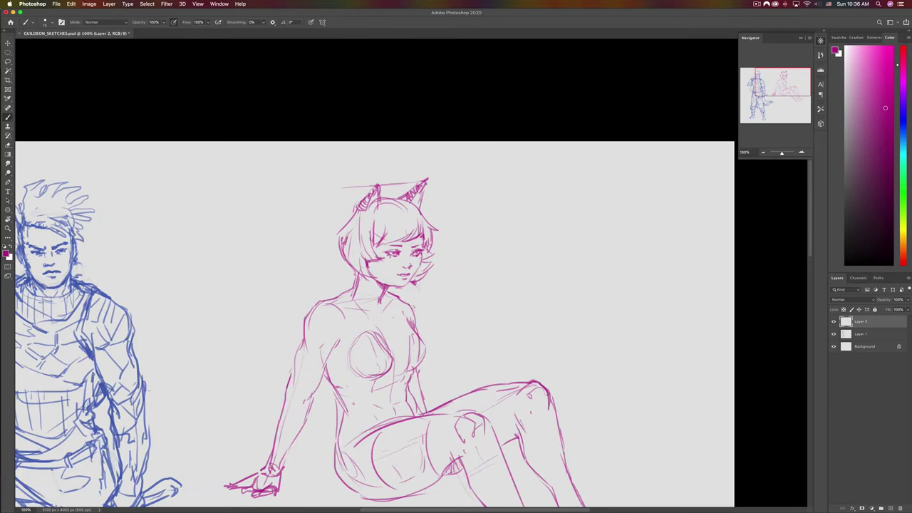
scroll(399, 242, left, 10)
scroll(399, 243, down, 3)
scroll(437, 226, down, 5)
scroll(438, 227, right, 3)
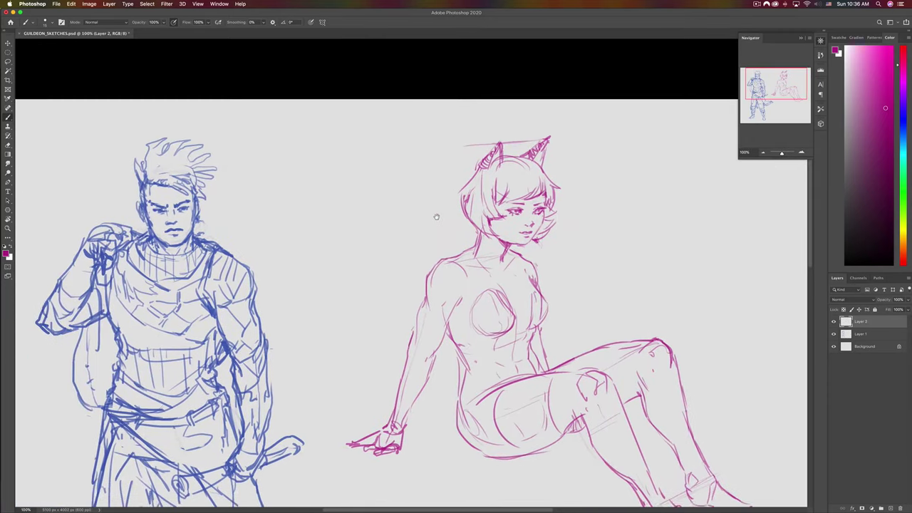
scroll(464, 190, right, 3)
scroll(464, 191, down, 1)
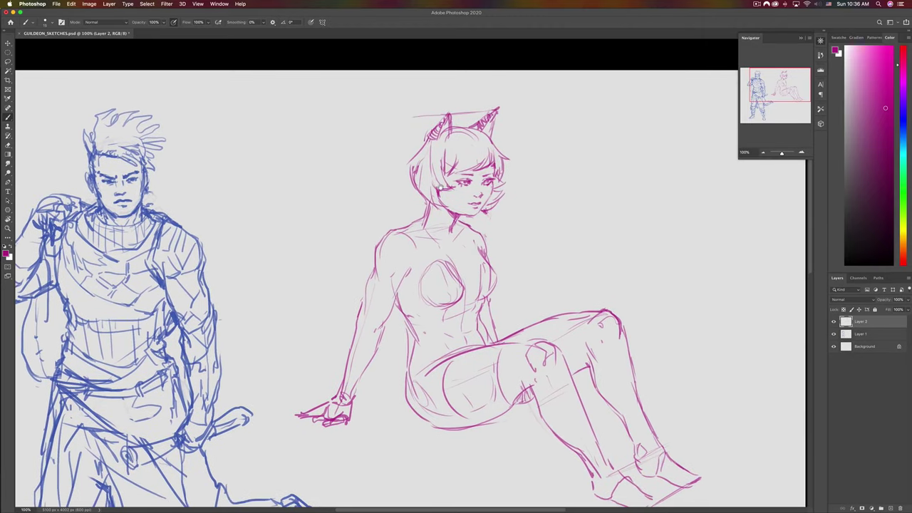
key(e)
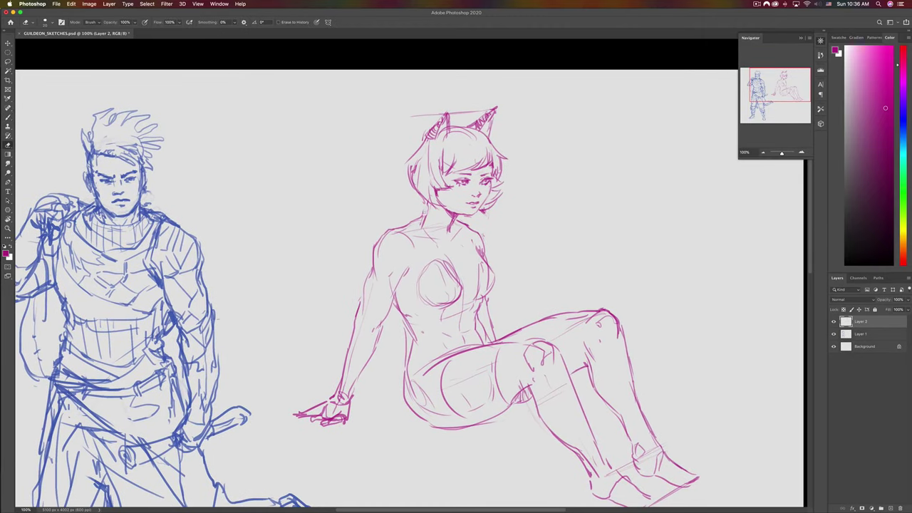
key(b)
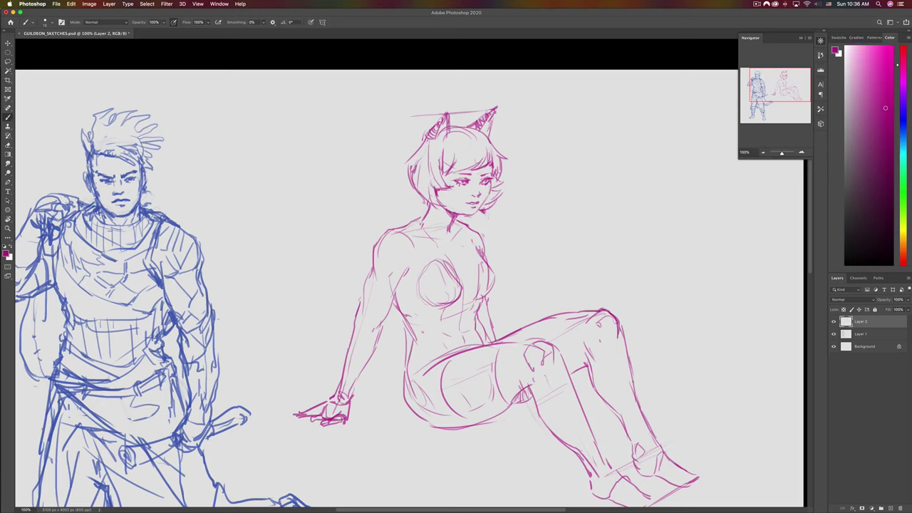
drag(424, 215, 414, 221)
- Lasso the near eye, reposition it slightly on the face and clear the selection
scroll(403, 240, up, 1)
scroll(403, 241, right, 3)
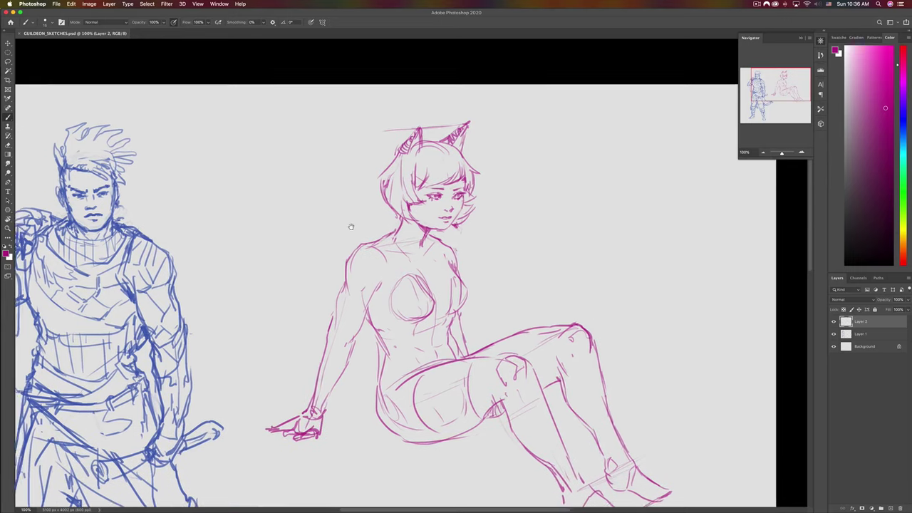
key(l)
mouse_move(416, 202)
mouse_down()
mouse_move(403, 206)
mouse_move(409, 215)
mouse_move(432, 202)
mouse_move(411, 198)
mouse_up()
key(v)
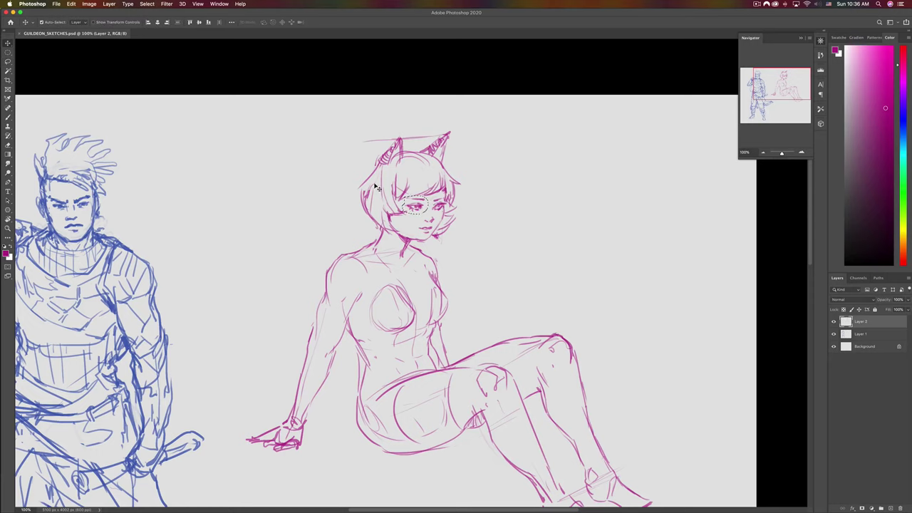
key(super+d)
- Flip the canvas horizontally to check both characters in mirror view
key(super+f)
scroll(275, 201, left, 5)
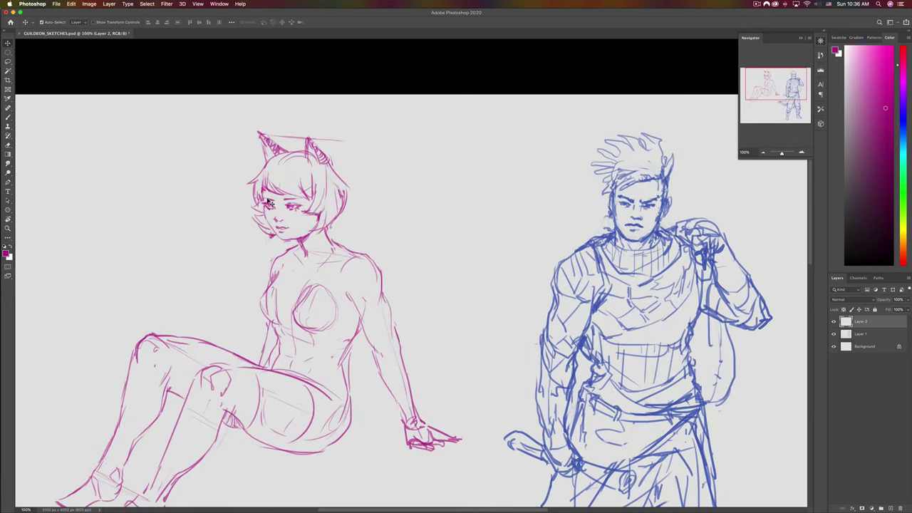
scroll(235, 211, left, 3)
drag(247, 207, 238, 204)
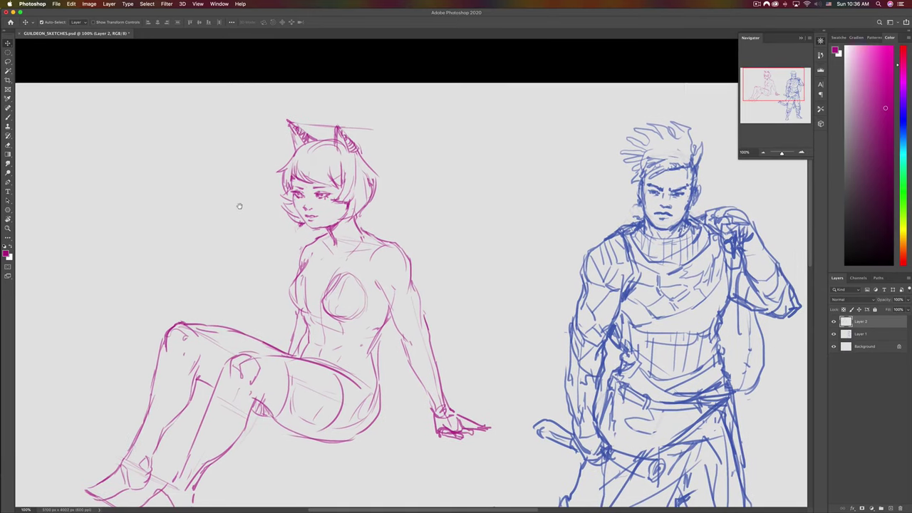
click(756, 5)
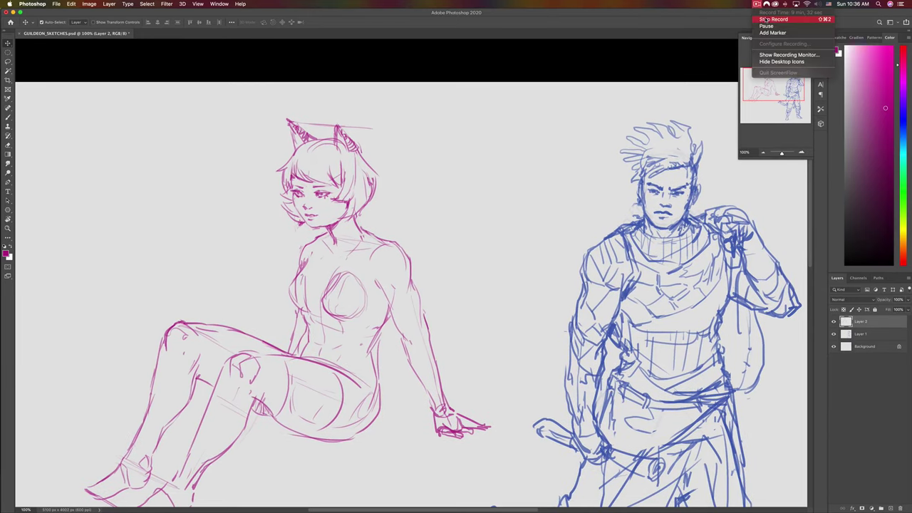
click(764, 20)
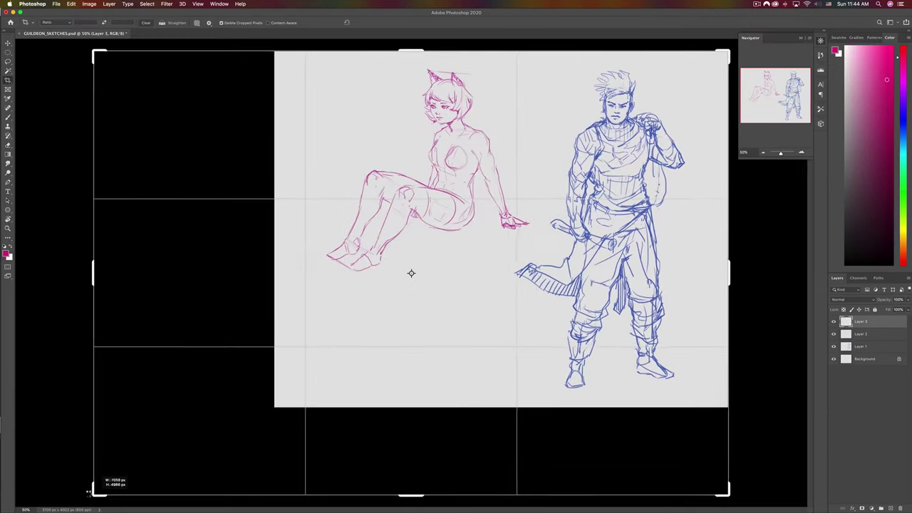
- Extend the canvas with Crop beside and below the sketches, and fill the Background layer with the existing light grey
drag(89, 493, 49, 511)
key(Return)
key(b)
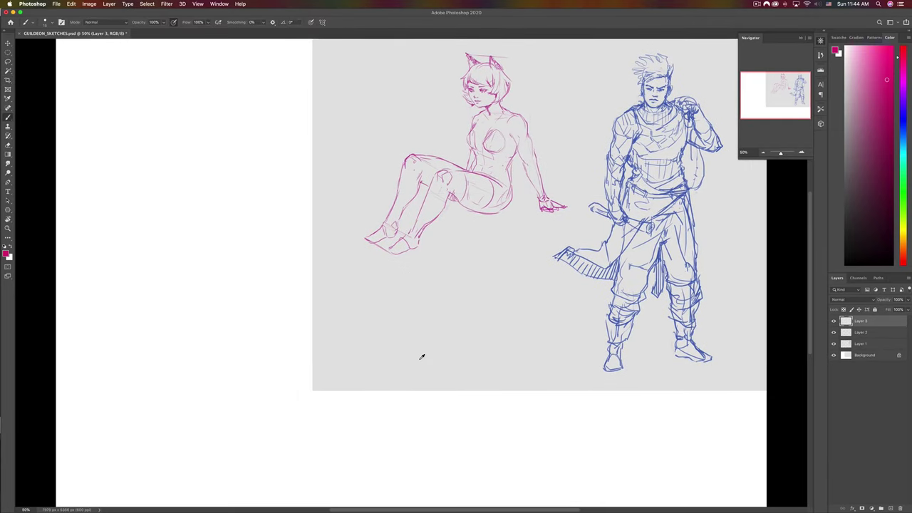
key(x)
click(864, 354)
key(alt+BackSpace)
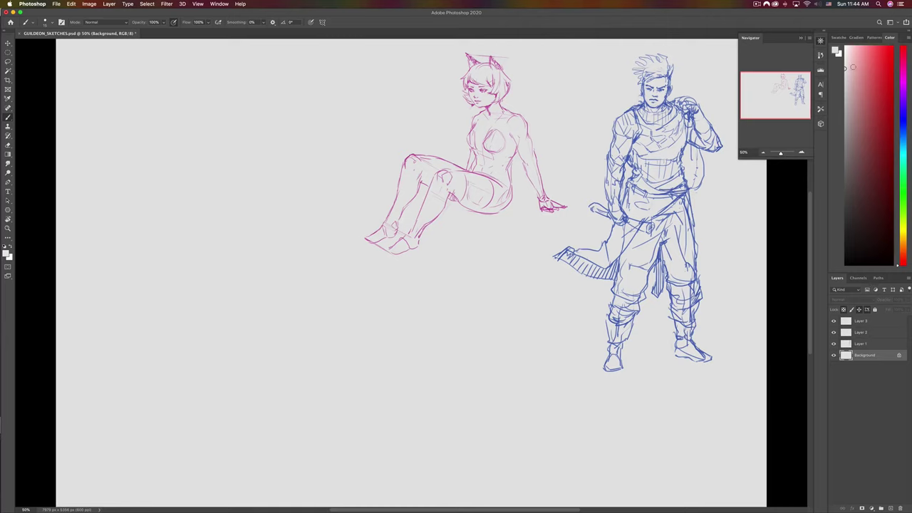
- On Layer 3, block in a third character's head, hairline, neck base and torso guidelines in red in the empty canvas area
click(888, 72)
drag(162, 120, 293, 219)
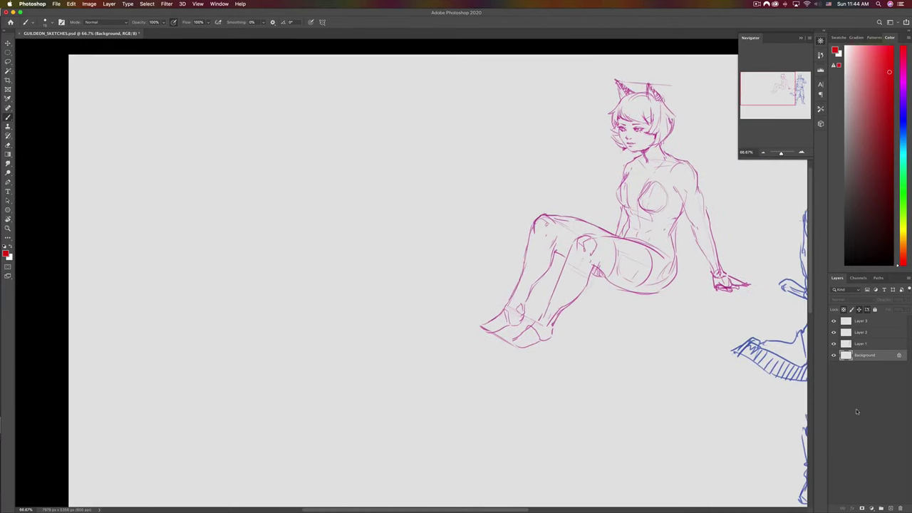
click(870, 321)
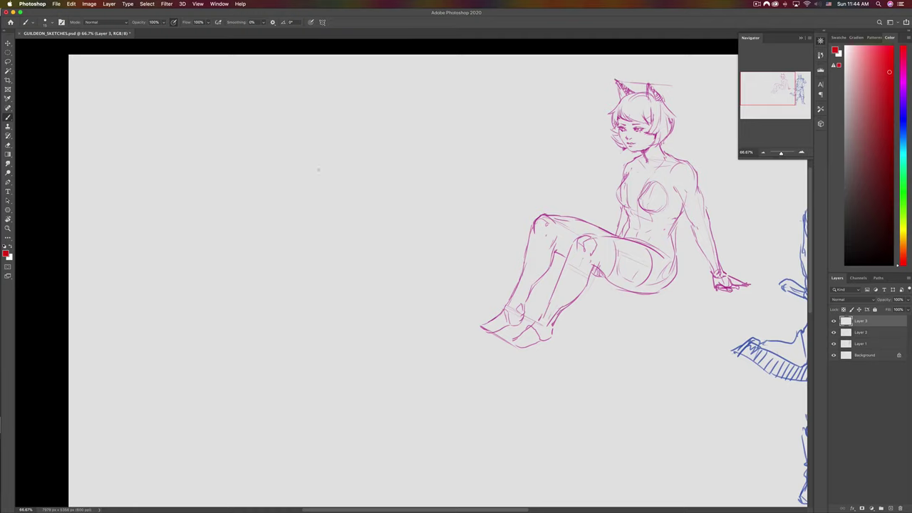
mouse_move(291, 168)
mouse_down()
mouse_move(332, 179)
mouse_move(271, 182)
mouse_move(267, 229)
mouse_up()
drag(352, 363, 258, 402)
mouse_move(289, 278)
mouse_down()
mouse_move(356, 276)
mouse_move(338, 275)
mouse_up()
mouse_move(275, 163)
mouse_down()
mouse_move(318, 162)
mouse_move(323, 213)
mouse_move(259, 198)
mouse_move(284, 231)
mouse_up()
mouse_move(328, 211)
mouse_down()
mouse_move(305, 241)
mouse_move(303, 277)
mouse_move(293, 275)
mouse_up()
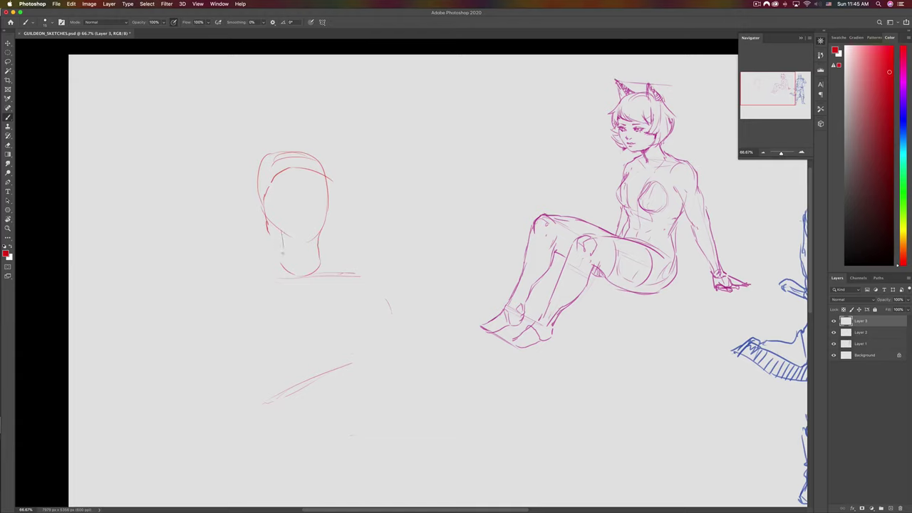
- Sketch the third character's jaw, neck sides, sloping shoulders and rounded chest outline, undoing the rejected shoulder strokes
mouse_move(282, 237)
mouse_down()
mouse_move(280, 262)
mouse_move(284, 236)
mouse_move(311, 244)
mouse_up()
mouse_move(280, 243)
mouse_down()
mouse_move(251, 253)
mouse_move(255, 259)
mouse_up()
key(ctrl+z)
drag(325, 242, 344, 252)
key(super+z)
mouse_move(347, 318)
mouse_down()
mouse_move(321, 330)
mouse_move(329, 335)
mouse_up()
mouse_move(358, 280)
mouse_down()
mouse_move(365, 312)
mouse_move(338, 337)
mouse_move(270, 342)
mouse_move(270, 291)
mouse_up()
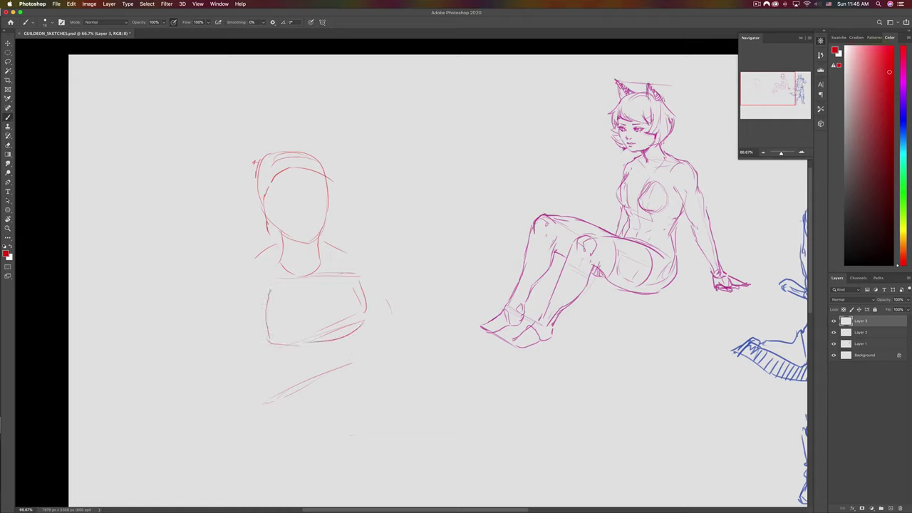
- Add a V-shaped neckline and collar lines, and outline the hair with a curled tuft on the crown
drag(327, 268, 300, 302)
drag(261, 261, 273, 272)
mouse_move(239, 162)
mouse_down()
mouse_move(246, 133)
mouse_move(263, 148)
mouse_move(302, 140)
mouse_move(324, 159)
mouse_move(347, 207)
mouse_move(322, 241)
mouse_up()
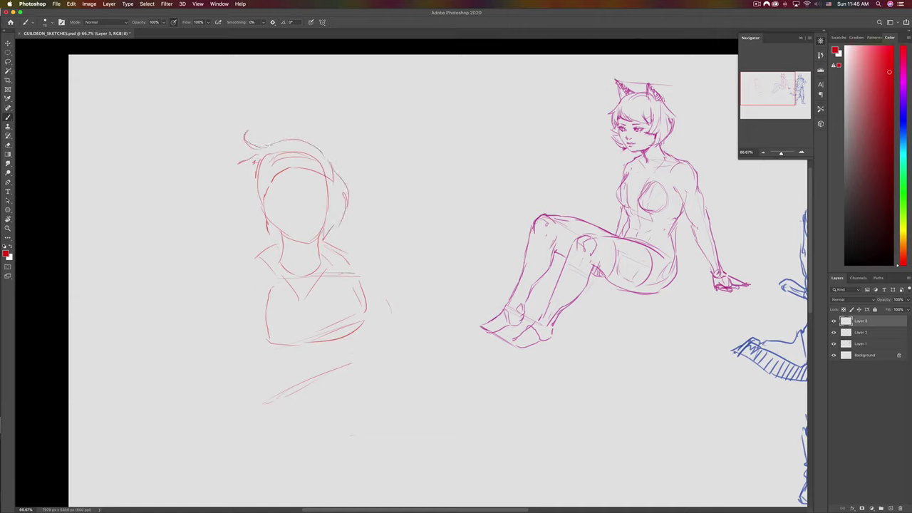
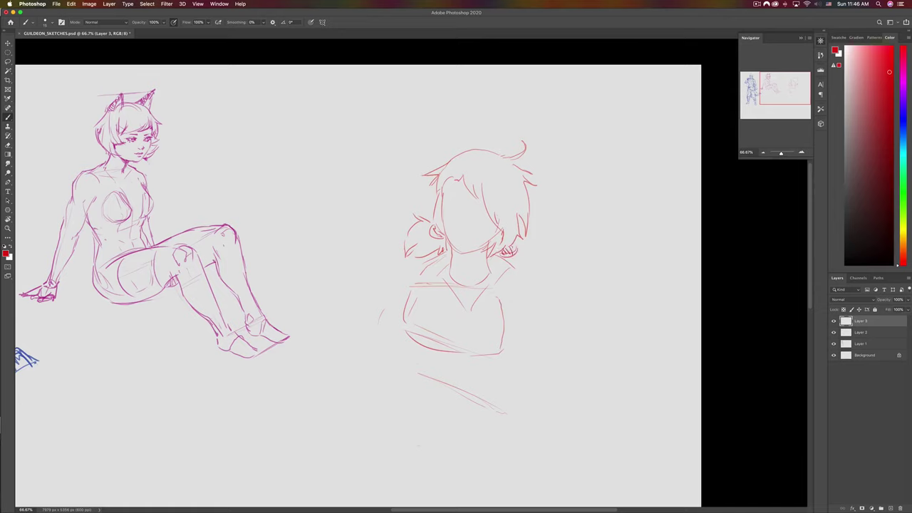
- Hatch the base of the ponytail and darken the jaw's underside, undoing the trial strokes for the side hair
mouse_move(437, 227)
mouse_down()
mouse_move(434, 236)
mouse_move(430, 221)
mouse_up()
drag(427, 179, 430, 213)
key(super+z)
mouse_move(419, 178)
mouse_down()
mouse_move(433, 184)
mouse_move(433, 214)
mouse_move(446, 226)
mouse_move(428, 216)
mouse_up()
key(super+z)
drag(462, 251, 491, 244)
key(super+z)
- Sketch curved chest contours, crossing neckline lines and the outer shoulder contour on the red character's torso
drag(497, 320, 502, 342)
drag(459, 316, 492, 302)
mouse_move(406, 308)
mouse_down()
mouse_move(444, 296)
mouse_move(470, 305)
mouse_up()
drag(476, 295, 492, 292)
mouse_move(436, 256)
mouse_down()
mouse_move(518, 272)
mouse_move(530, 297)
mouse_up()
key(space)
drag(500, 349, 530, 350)
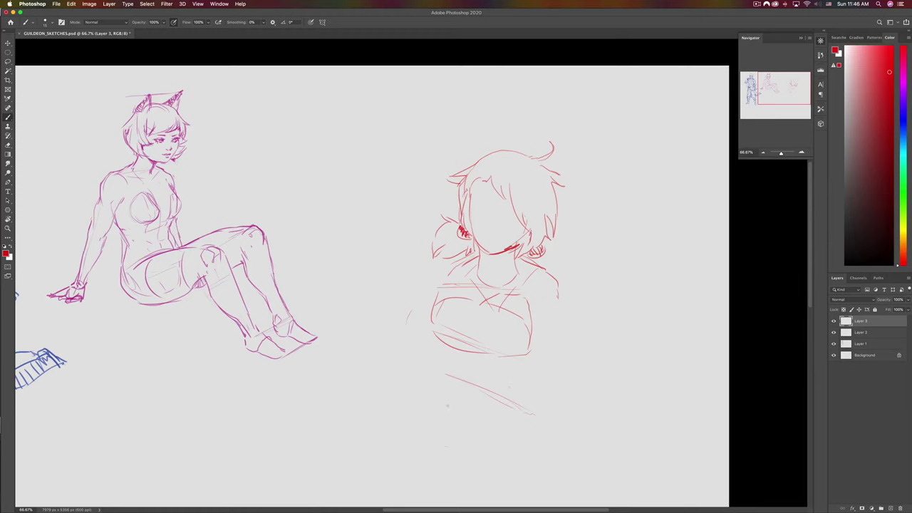
- Undo the trial stroke below the torso, flip the canvas horizontally and sketch a curved ribcage line under the chest
drag(457, 417, 509, 431)
key(super+z)
key(super+shift+h)
key(space)
drag(225, 388, 446, 385)
scroll(446, 385, left, 5)
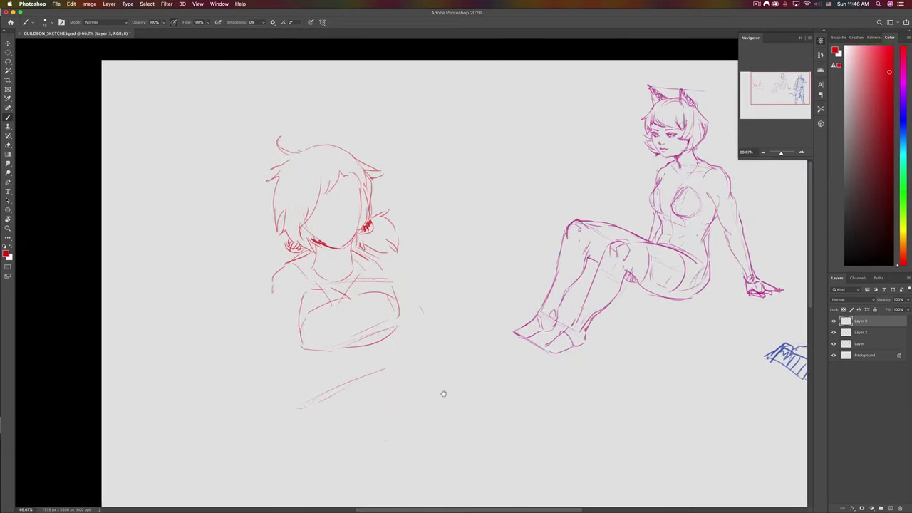
drag(347, 374, 370, 365)
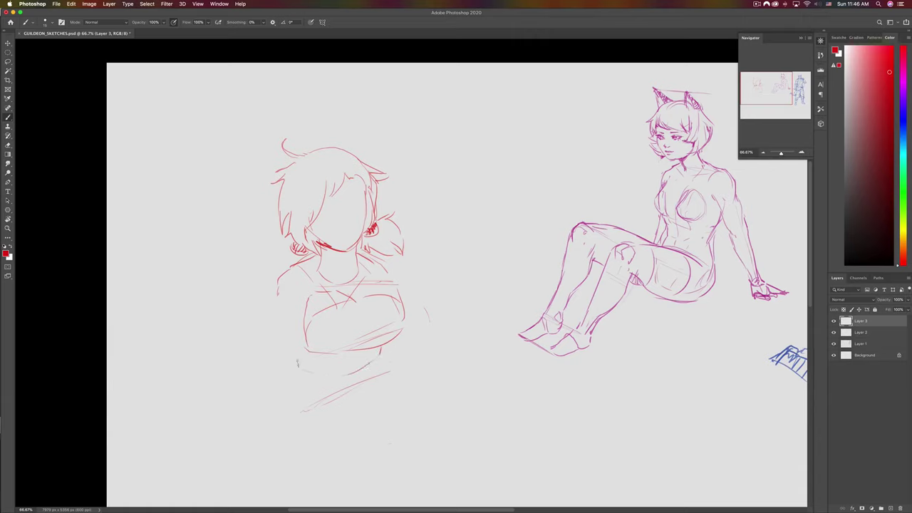
- Sketch the oval chest form, the waist side line and a long hip contour on the red character's torso
drag(297, 347, 300, 365)
mouse_move(308, 325)
mouse_down()
mouse_move(329, 353)
mouse_move(352, 349)
mouse_up()
drag(307, 326, 335, 350)
drag(321, 301, 305, 322)
drag(363, 275, 334, 292)
mouse_move(374, 363)
mouse_down()
mouse_move(344, 415)
mouse_move(318, 421)
mouse_up()
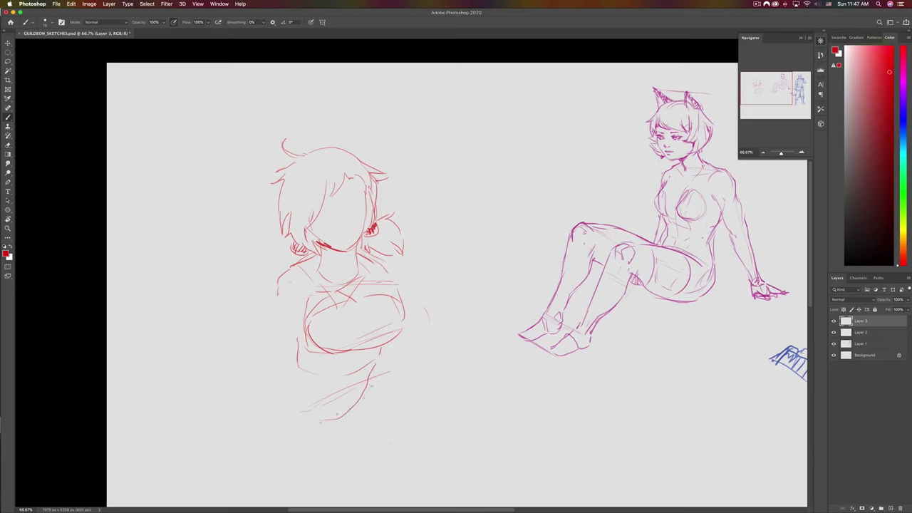
- Sketch the flared hip contours on both sides and reinforce the outer waist and chest edge lines
drag(370, 398, 360, 423)
mouse_move(307, 436)
mouse_down()
mouse_move(273, 397)
mouse_move(289, 364)
mouse_move(341, 410)
mouse_up()
drag(285, 322, 265, 414)
mouse_move(381, 367)
mouse_down()
mouse_move(362, 427)
mouse_move(373, 377)
mouse_up()
drag(387, 346, 381, 358)
drag(403, 305, 397, 335)
mouse_move(371, 262)
mouse_down()
mouse_move(395, 294)
mouse_move(404, 331)
mouse_up()
drag(307, 326, 311, 335)
- Select the stray hair tip beside the red character's head with the Lasso, delete it and deselect
drag(345, 189, 387, 210)
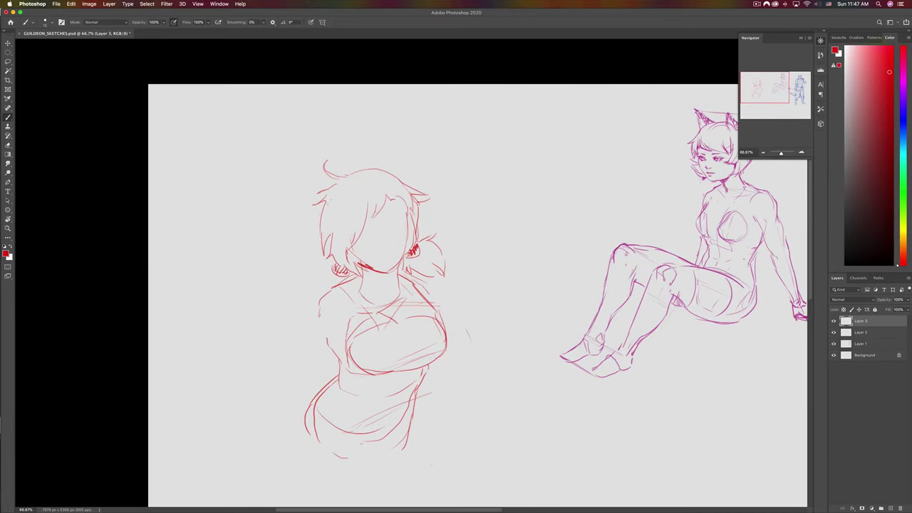
key(l)
mouse_move(417, 176)
mouse_down()
mouse_move(432, 206)
mouse_move(426, 184)
mouse_up()
key(Delete)
key(super+d)
- Sketch the near ponytail and darken the jawline, undoing the trial strokes, and add a curved hem line at the hips
key(b)
drag(306, 260, 331, 265)
mouse_move(308, 264)
mouse_down()
mouse_move(332, 264)
mouse_move(316, 290)
mouse_up()
key(super+z)
key(super+z)
drag(398, 267, 409, 272)
mouse_move(350, 246)
mouse_down()
mouse_move(369, 289)
mouse_move(366, 276)
mouse_move(370, 287)
mouse_move(397, 267)
mouse_move(415, 310)
mouse_up()
key(super+z)
key(super+z)
drag(353, 449, 433, 407)
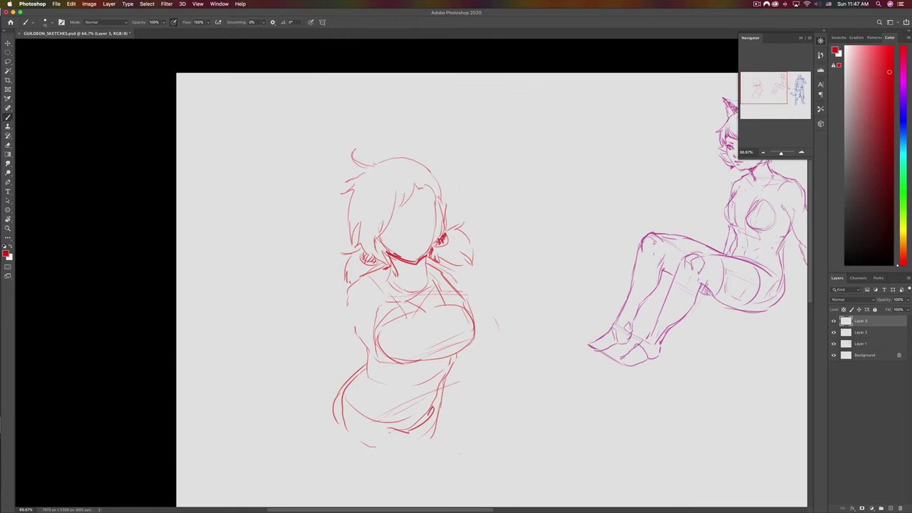
- Hatch the shadow under the red character's jaw and sketch the near pointed ear
mouse_move(392, 258)
mouse_down()
mouse_move(416, 275)
mouse_move(400, 273)
mouse_up()
drag(394, 258, 410, 268)
drag(392, 266, 394, 273)
drag(377, 241, 384, 250)
drag(351, 213, 373, 237)
drag(359, 221, 366, 227)
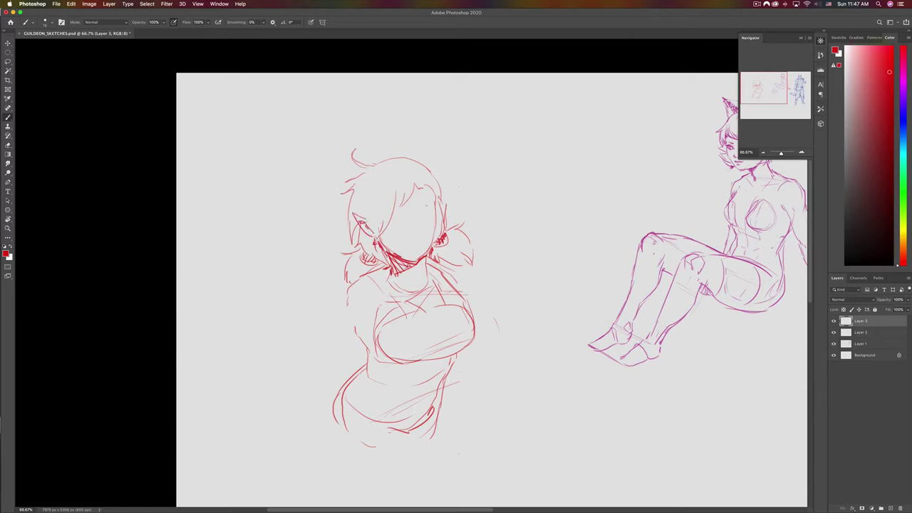
- Sketch the far pointed ear and darken the near ear, undoing the trial strokes
drag(444, 198, 445, 226)
drag(446, 206, 446, 219)
key(super+z)
key(super+z)
mouse_move(357, 219)
mouse_down()
mouse_move(377, 231)
mouse_move(365, 224)
mouse_move(424, 188)
mouse_move(438, 239)
mouse_move(431, 268)
mouse_up()
key(super+z)
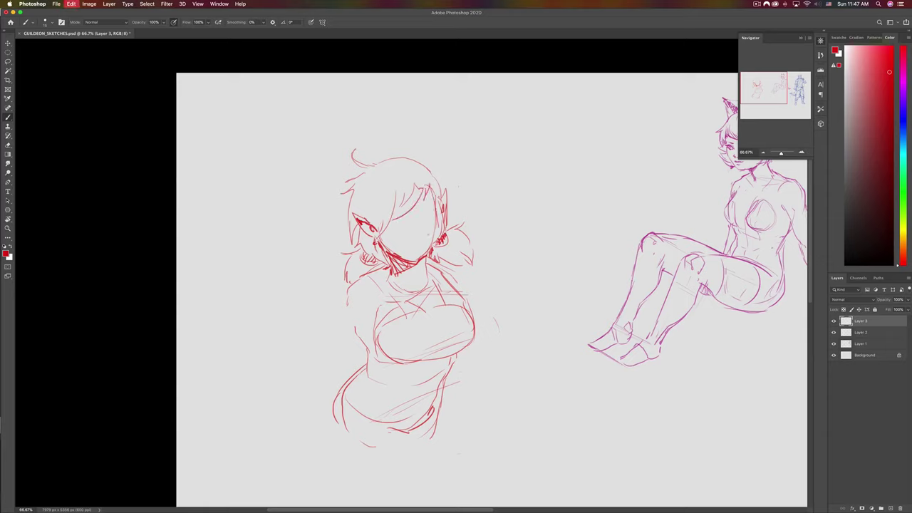
- Undo the trial strokes across the face and flip the canvas horizontally, keeping the red character in view
mouse_move(432, 194)
mouse_down()
mouse_move(435, 211)
mouse_move(389, 222)
mouse_up()
key(super+z)
key(super+z)
key(super+shift+h)
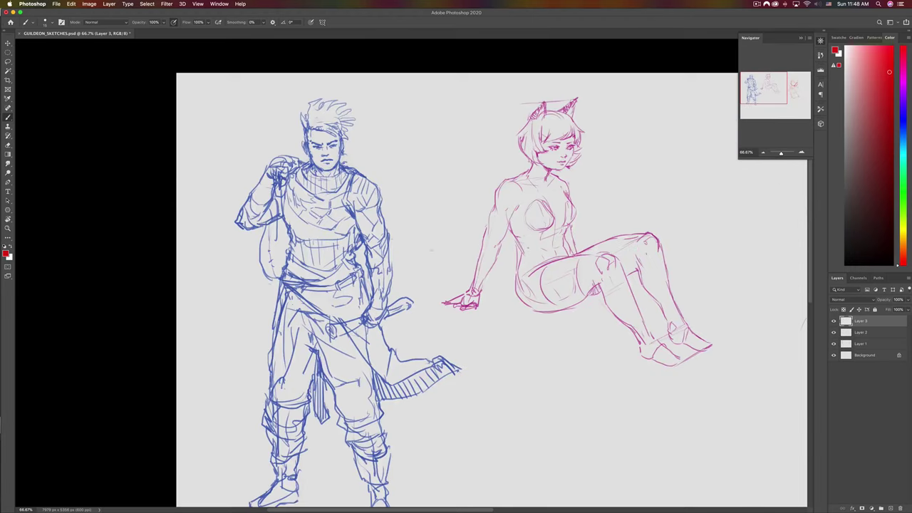
drag(671, 298, 414, 286)
scroll(416, 300, right, 5)
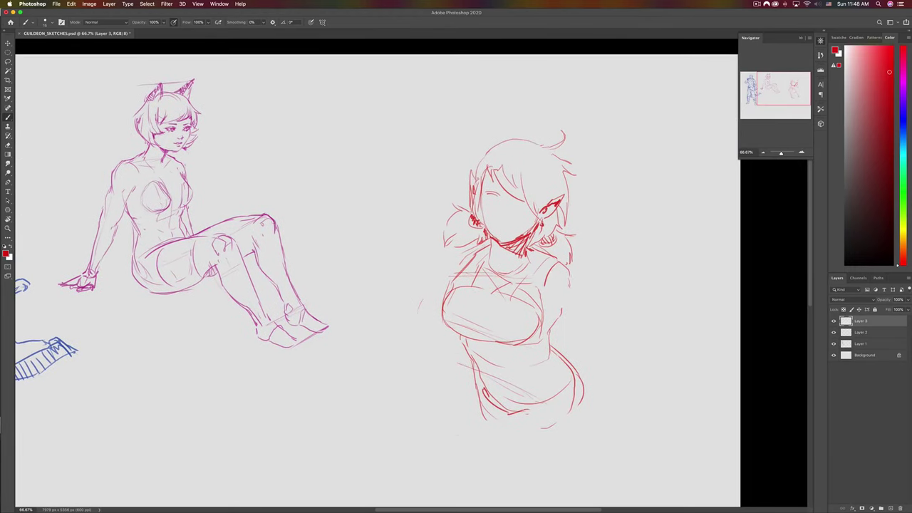
- Extend the outer shoulder line and darken the lower edge of the chest
drag(567, 263, 579, 280)
mouse_move(458, 335)
mouse_down()
mouse_move(468, 354)
mouse_move(463, 338)
mouse_move(518, 345)
mouse_up()
drag(448, 339, 423, 373)
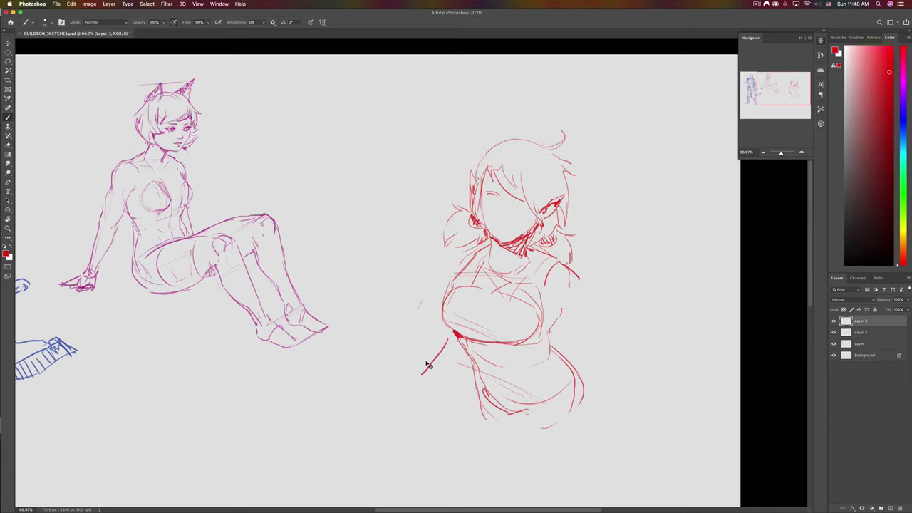
key(super+z)
mouse_move(403, 335)
mouse_down()
mouse_move(427, 318)
mouse_move(453, 346)
mouse_move(440, 350)
mouse_move(465, 373)
mouse_move(443, 389)
mouse_move(465, 400)
mouse_up()
key(super+z)
key(super+z)
key(super+z)
drag(415, 367, 461, 390)
key(super+z)
key(super+z)
- Outline a large book tucked at the red character's side, with its top edge, spine and bottom edge
drag(431, 345, 409, 354)
mouse_move(452, 332)
mouse_down()
mouse_move(418, 354)
mouse_move(412, 405)
mouse_up()
mouse_move(421, 367)
mouse_down()
mouse_move(430, 409)
mouse_move(419, 412)
mouse_up()
drag(434, 358, 459, 347)
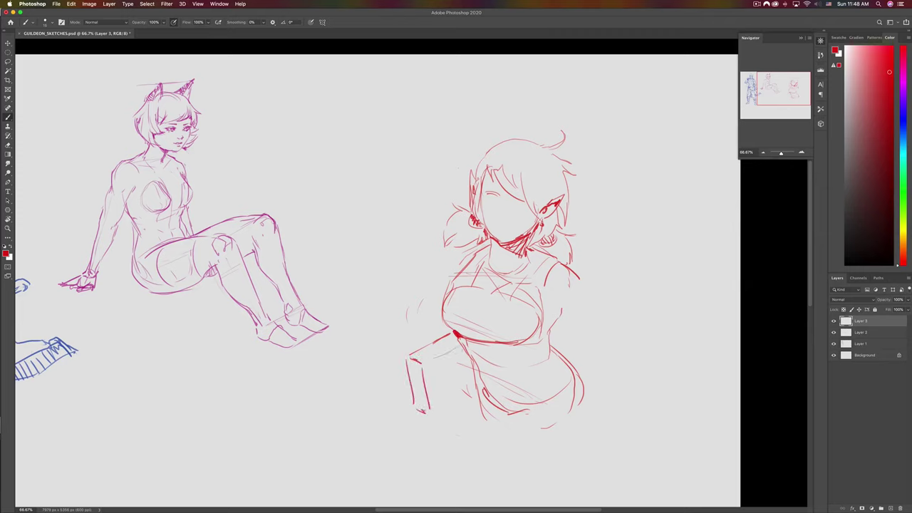
drag(429, 413, 478, 389)
- Redraw the inner spine line of the book, undoing the failed tries, and hatch the spine
drag(420, 367, 431, 412)
key(super+z)
drag(421, 366, 432, 415)
key(super+z)
drag(419, 366, 426, 409)
key(super+z)
mouse_move(422, 369)
mouse_down()
mouse_move(430, 419)
mouse_move(416, 404)
mouse_move(419, 421)
mouse_move(426, 415)
mouse_up()
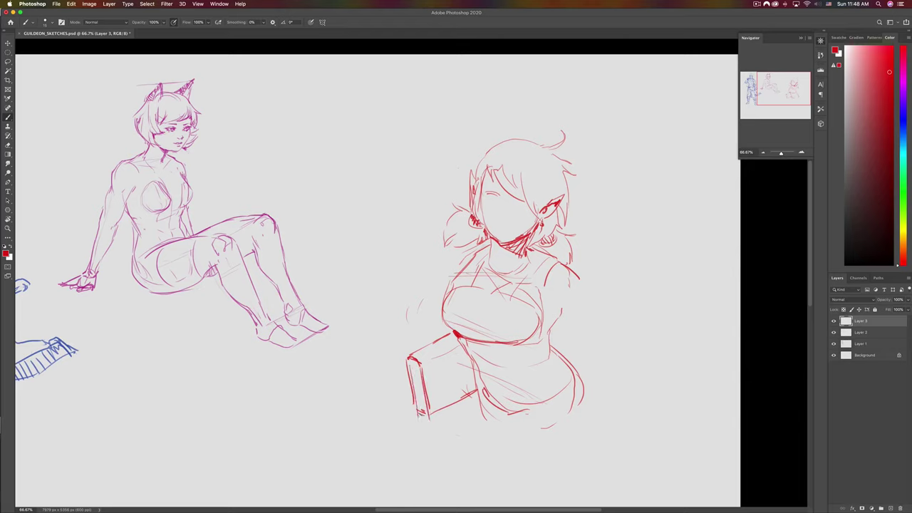
mouse_move(412, 368)
mouse_down()
mouse_move(422, 419)
mouse_move(423, 411)
mouse_up()
drag(421, 373, 425, 410)
- Draw the eye, eyebrow, nose and mouth on the red character's face and darken the lines around the jaw and ear
mouse_move(557, 262)
mouse_down()
mouse_move(526, 245)
mouse_move(537, 238)
mouse_up()
drag(482, 228, 476, 238)
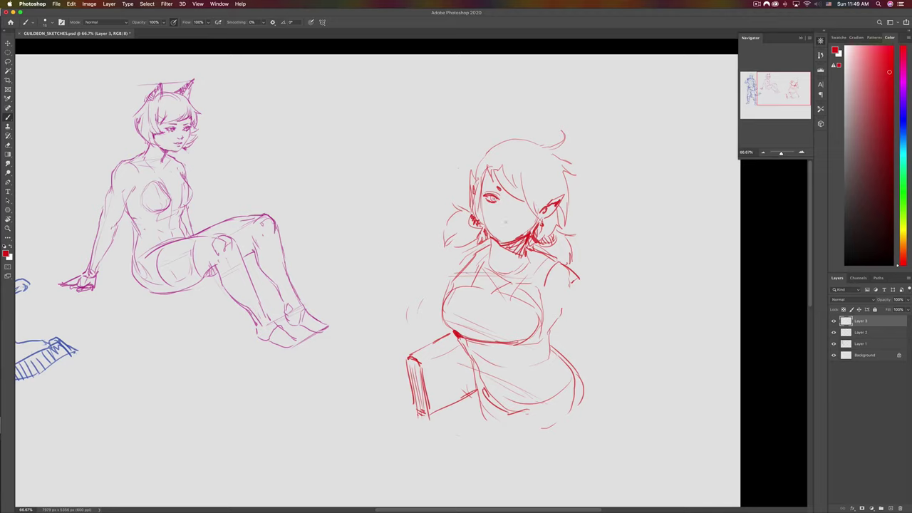
key(cmd+z)
drag(497, 214, 501, 219)
mouse_move(502, 226)
mouse_down()
mouse_move(512, 225)
mouse_move(502, 231)
mouse_up()
key(super+z)
mouse_move(552, 234)
mouse_down()
mouse_move(545, 240)
mouse_move(554, 243)
mouse_up()
mouse_move(476, 238)
mouse_down()
mouse_move(467, 247)
mouse_move(491, 257)
mouse_move(501, 243)
mouse_move(492, 237)
mouse_move(514, 247)
mouse_up()
key(super+z)
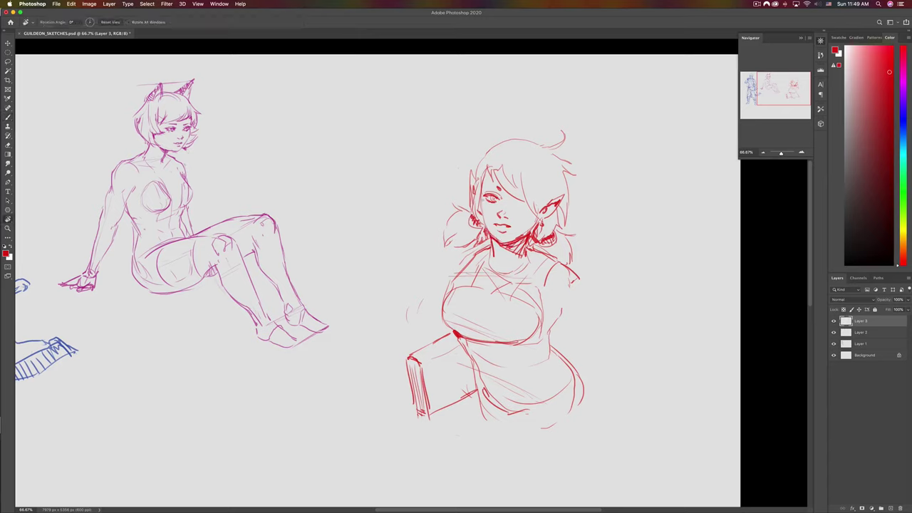
- Clean up the facial features with alternating Eraser and Brush touches, adding a small mark below the eye
key(e)
key(b)
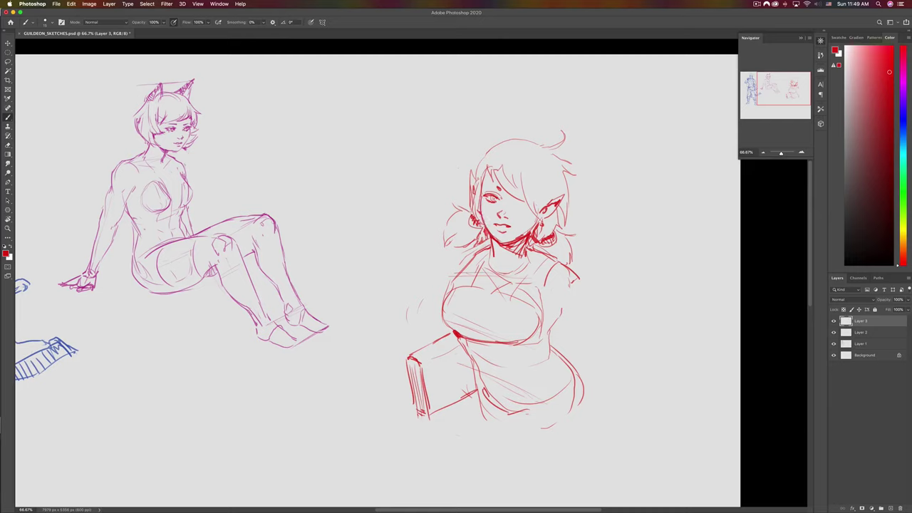
key(e)
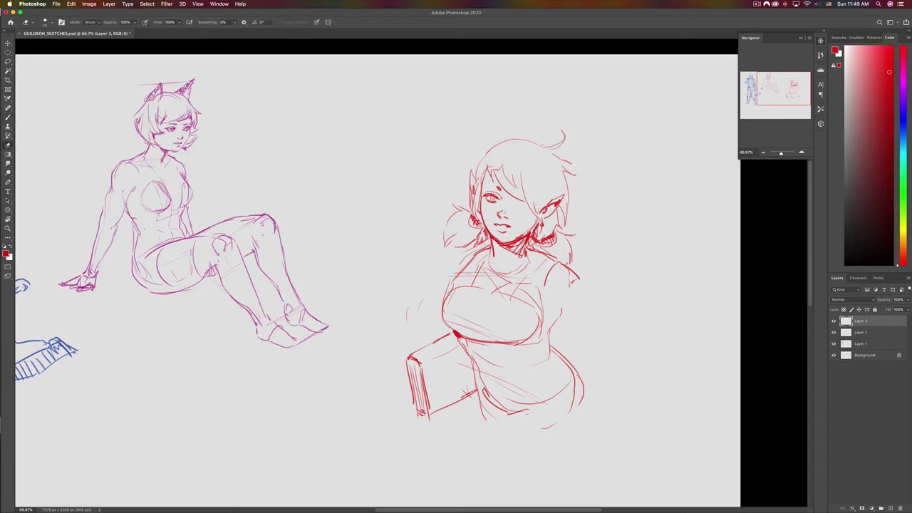
key(b)
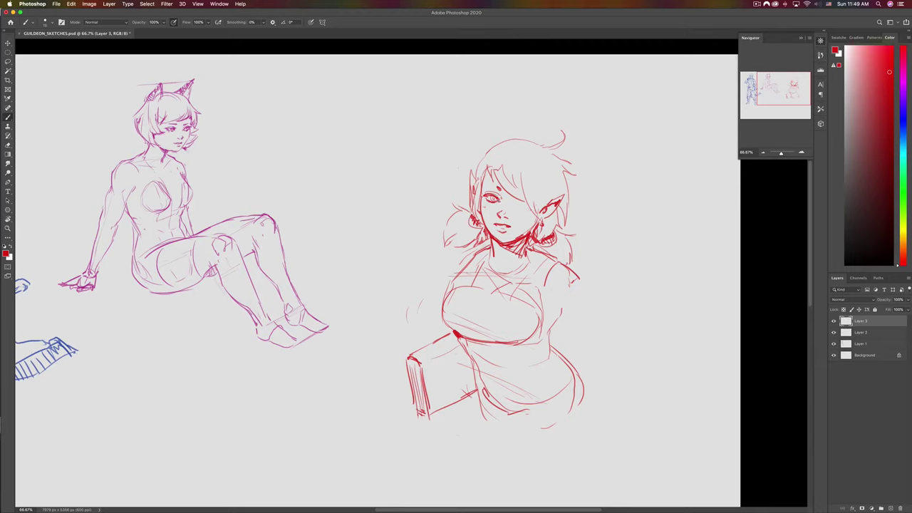
key(e)
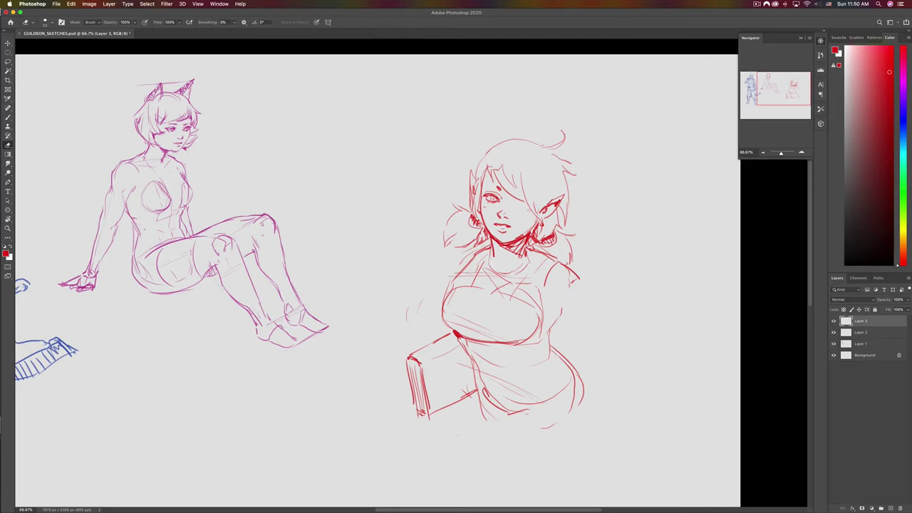
key(b)
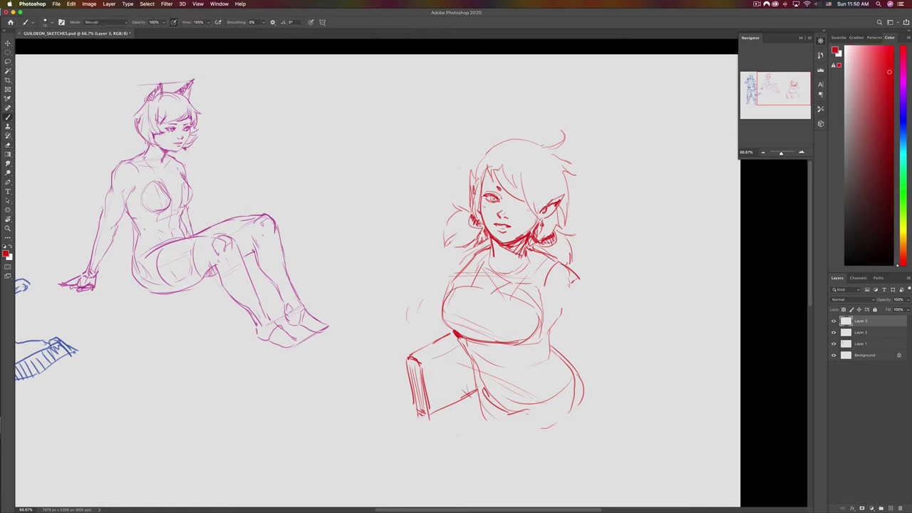
- Flip the canvas horizontally and draw the second eye and eyebrow beside the fringe, undoing the trial strokes
key(super+shift+h)
drag(105, 256, 319, 258)
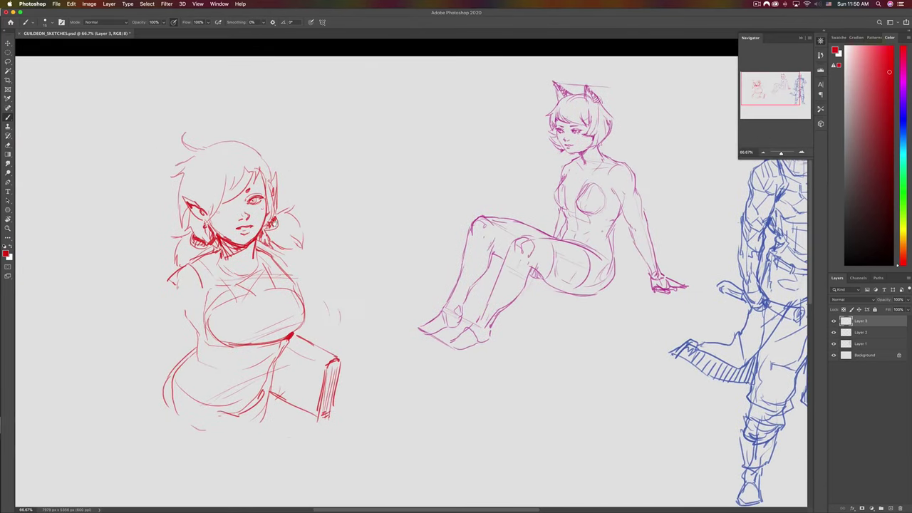
key(super+z)
mouse_move(231, 206)
mouse_down()
mouse_move(239, 212)
mouse_move(233, 203)
mouse_up()
drag(215, 203, 230, 201)
key(super+z)
- Erase the red character's mouth and redraw it with smaller lips, undoing the first attempt
key(e)
mouse_move(235, 227)
mouse_down()
mouse_move(255, 228)
mouse_move(244, 227)
mouse_move(247, 233)
mouse_up()
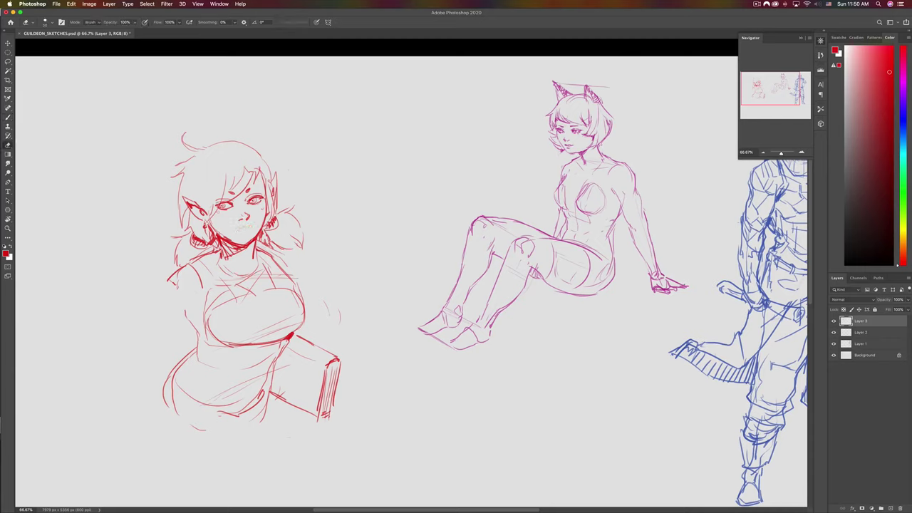
key(b)
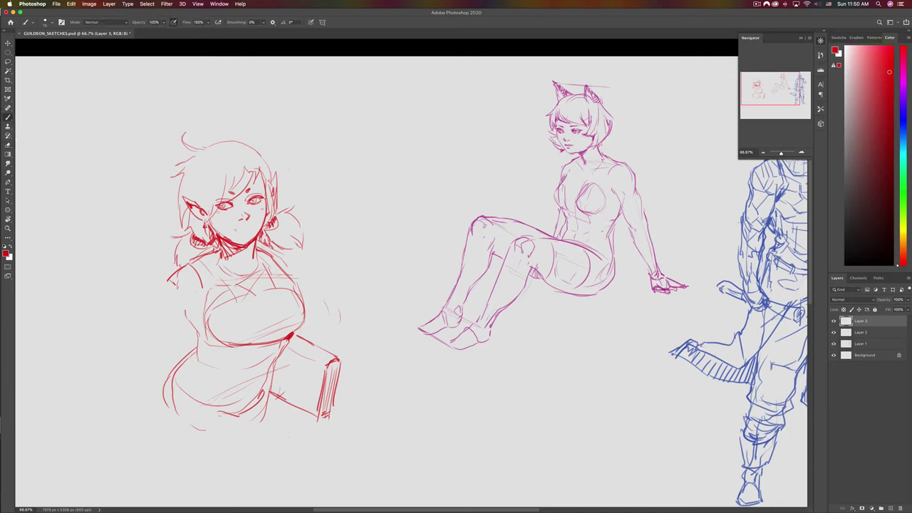
drag(234, 231, 253, 227)
key(super+z)
key(super+z)
drag(241, 229, 252, 227)
- Refine the eyes by redrawing the lid line and erasing the irises
drag(220, 206, 227, 204)
key(e)
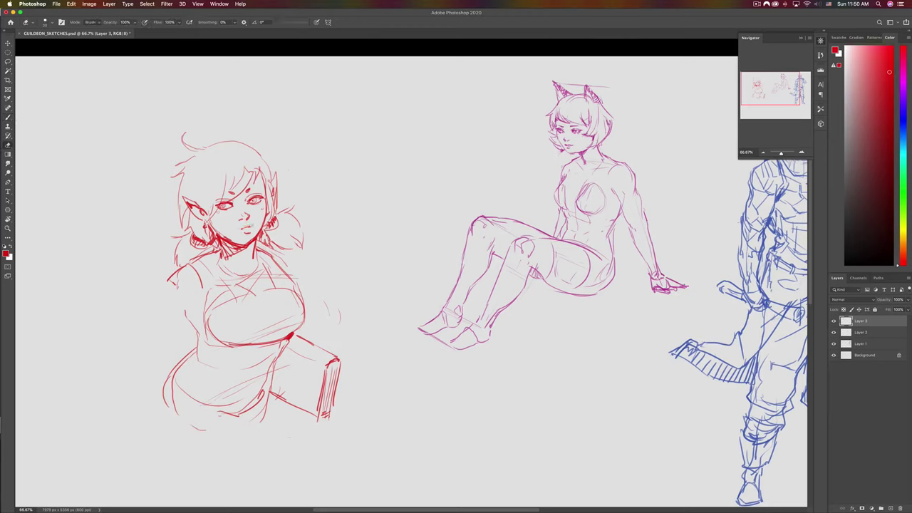
key(b)
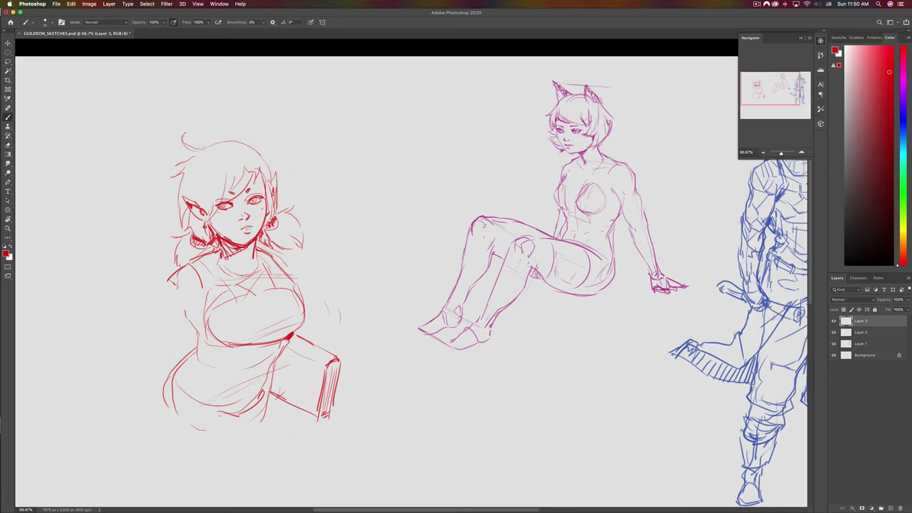
key(e)
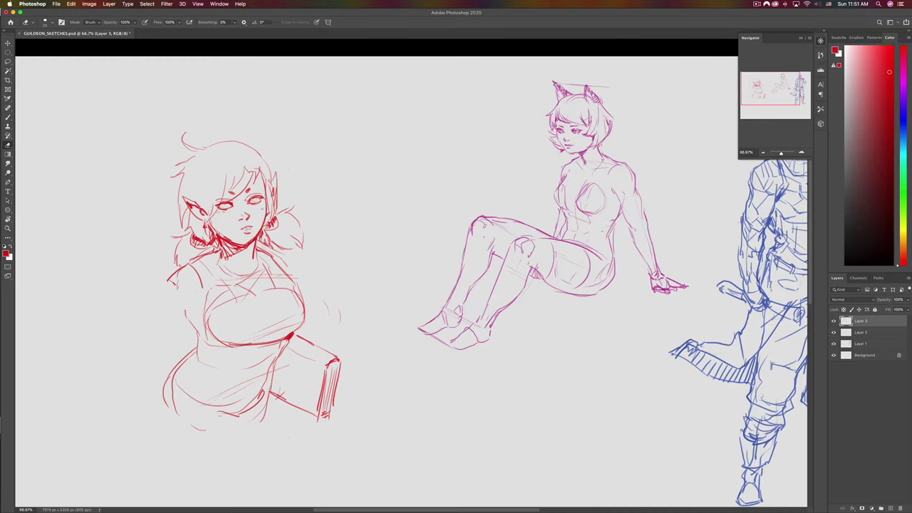
key(b)
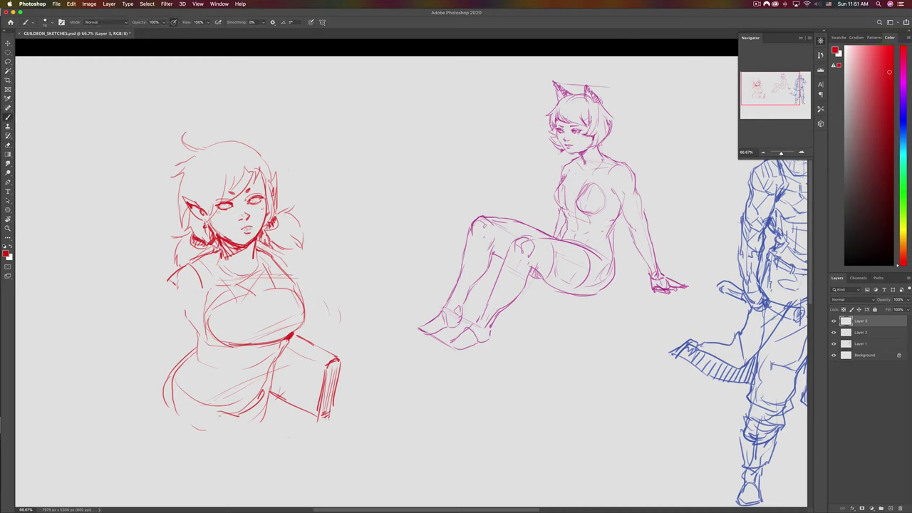
- Outline the rounded upper sleeve, sketch the hand gripping the book and reinforce the back contour down to the hip
mouse_move(203, 288)
mouse_down()
mouse_move(272, 281)
mouse_move(270, 298)
mouse_move(227, 296)
mouse_move(260, 318)
mouse_up()
mouse_move(349, 402)
mouse_down()
mouse_move(360, 404)
mouse_move(346, 394)
mouse_move(360, 401)
mouse_move(362, 387)
mouse_move(351, 399)
mouse_move(369, 395)
mouse_move(350, 405)
mouse_up()
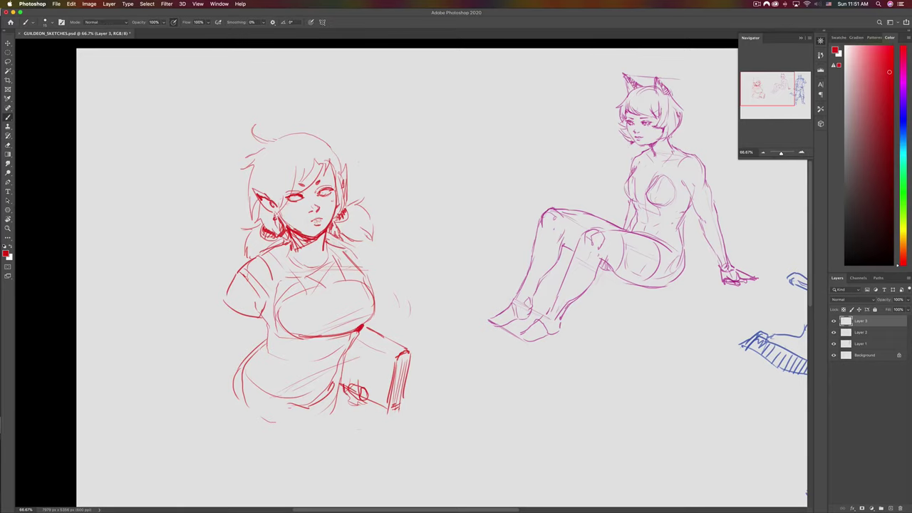
drag(359, 254, 352, 268)
drag(268, 314, 241, 384)
scroll(268, 416, left, 3)
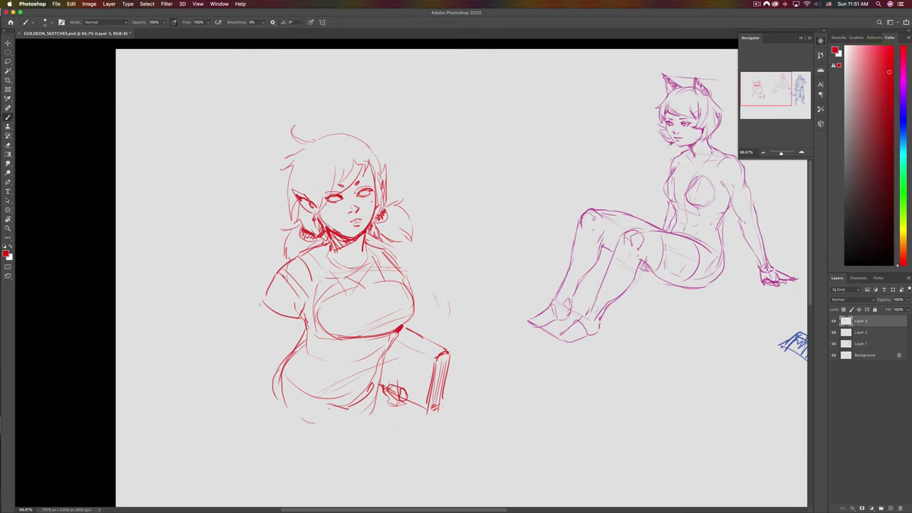
- Sketch the hanging arm with a long guide line, upper-arm contours and a band above the elbow, undoing the first guide
drag(275, 317, 268, 449)
key(super+z)
mouse_move(270, 320)
mouse_down()
mouse_move(260, 396)
mouse_move(271, 456)
mouse_up()
drag(300, 322, 274, 370)
mouse_move(262, 308)
mouse_down()
mouse_move(253, 363)
mouse_move(279, 358)
mouse_up()
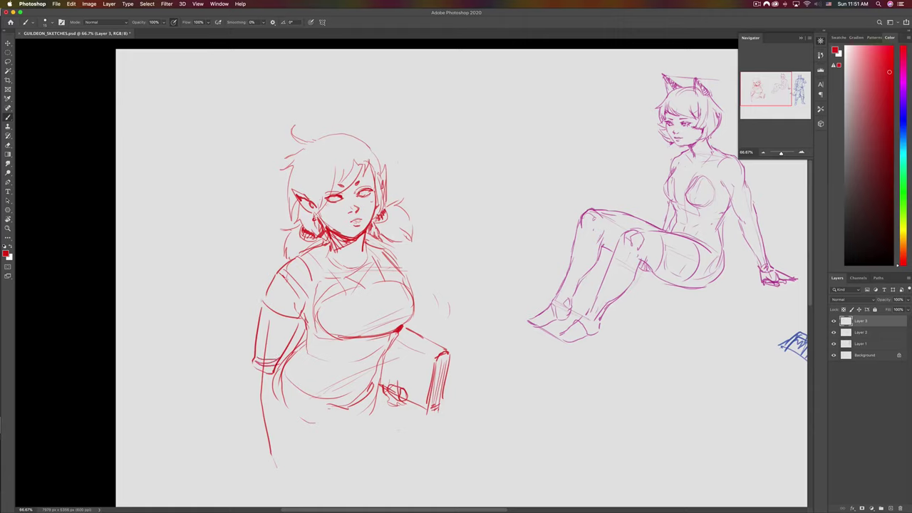
- Reinforce the upper sleeve and arm contours and outline a flared lower sleeve below the elbow band
drag(273, 312, 258, 319)
mouse_move(274, 281)
mouse_down()
mouse_move(266, 311)
mouse_move(273, 305)
mouse_move(284, 322)
mouse_move(250, 360)
mouse_up()
drag(265, 315, 252, 347)
drag(304, 311, 300, 335)
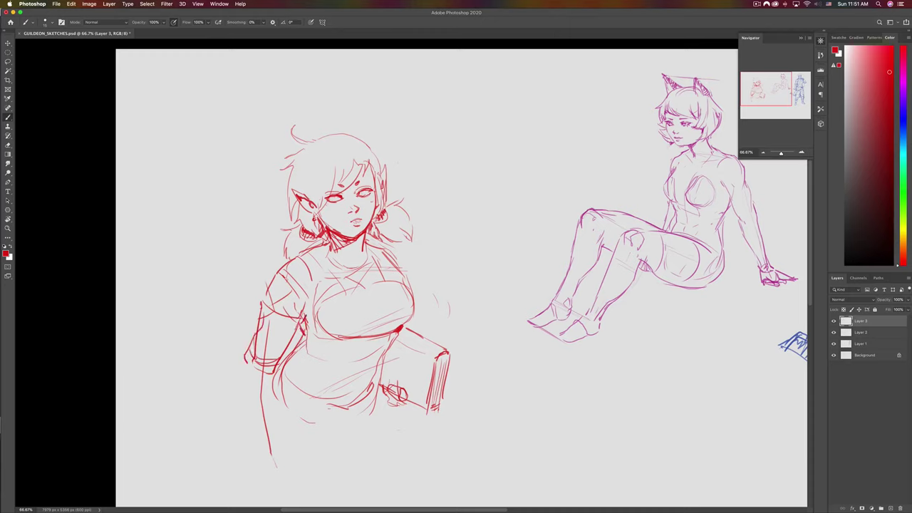
mouse_move(280, 367)
mouse_down()
mouse_move(258, 377)
mouse_move(235, 436)
mouse_move(277, 460)
mouse_move(292, 429)
mouse_move(282, 347)
mouse_move(342, 359)
mouse_up()
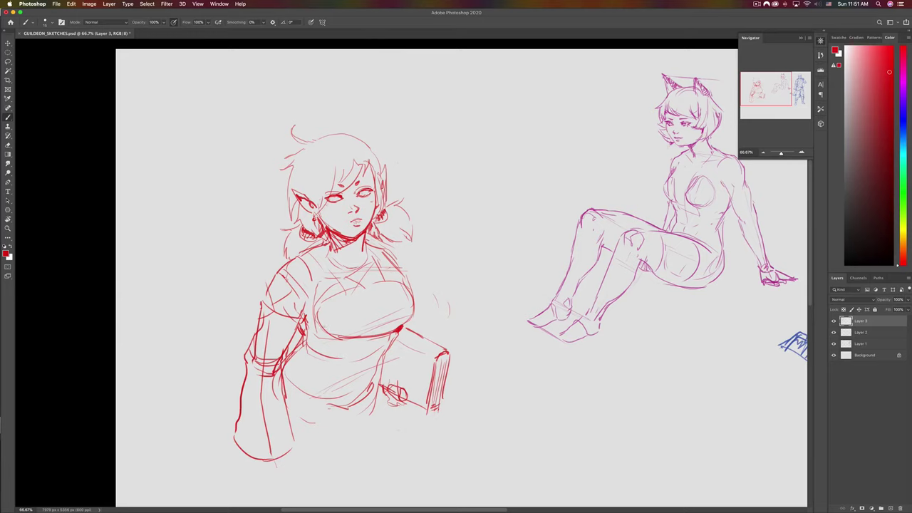
- Flip the canvas horizontally, select the red character's facial features with the Lasso, delete them and deselect
mouse_move(323, 326)
mouse_down()
mouse_move(372, 294)
mouse_move(405, 309)
mouse_move(223, 320)
mouse_up()
key(super+u)
drag(384, 338, 318, 311)
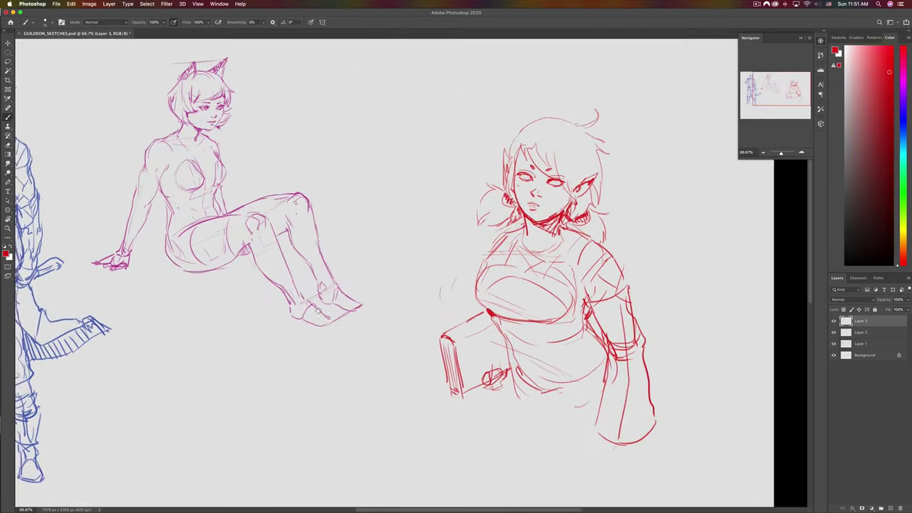
scroll(399, 285, right, 3)
key(l)
mouse_move(489, 184)
mouse_down()
mouse_move(473, 193)
mouse_move(492, 196)
mouse_move(472, 184)
mouse_move(504, 198)
mouse_move(510, 188)
mouse_move(478, 218)
mouse_move(494, 220)
mouse_move(489, 199)
mouse_move(511, 193)
mouse_move(516, 208)
mouse_up()
key(super+x)
key(Delete)
key(ctrl+d)
- Darken the red character's cheek and jaw contour, undoing the trial strokes across the face
key(b)
mouse_move(522, 188)
mouse_down()
mouse_move(517, 204)
mouse_move(525, 220)
mouse_up()
drag(470, 188, 464, 204)
key(super+z)
mouse_move(468, 188)
mouse_down()
mouse_move(467, 201)
mouse_move(520, 212)
mouse_move(506, 215)
mouse_move(514, 219)
mouse_up()
key(super+z)
key(super+z)
key(super+z)
key(super+z)
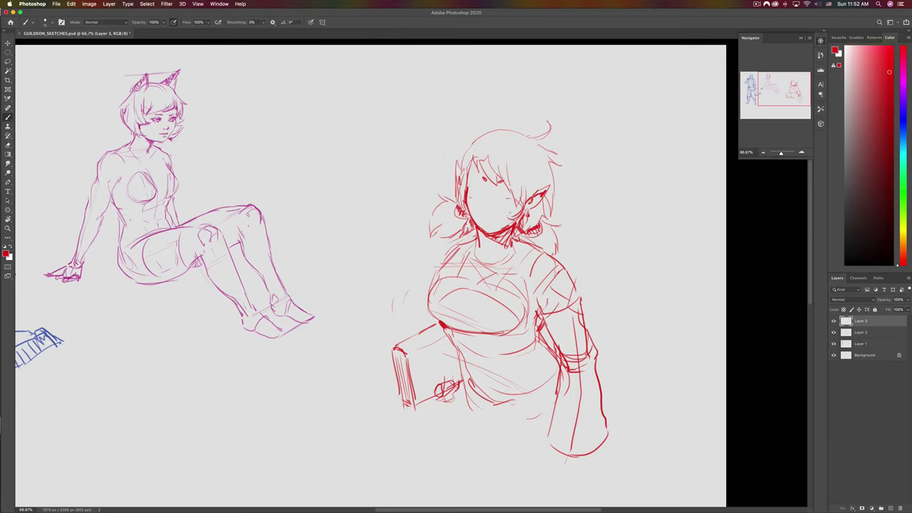
- Darken the far pointed ear, undo the trial stroke along the fringe and touch up with the Eraser
drag(462, 170, 463, 174)
mouse_move(464, 158)
mouse_down()
mouse_move(474, 150)
mouse_move(487, 174)
mouse_move(469, 178)
mouse_move(474, 191)
mouse_up()
key(super+z)
key(super+z)
key(e)
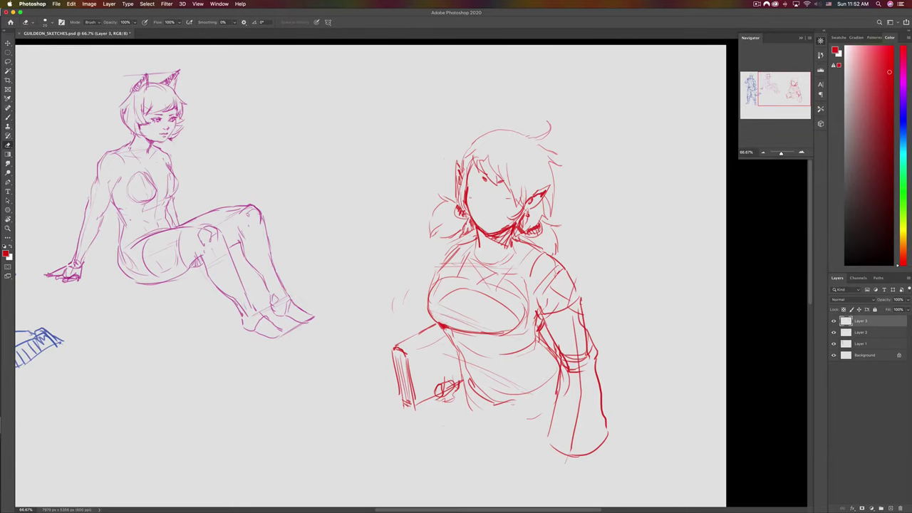
key(b)
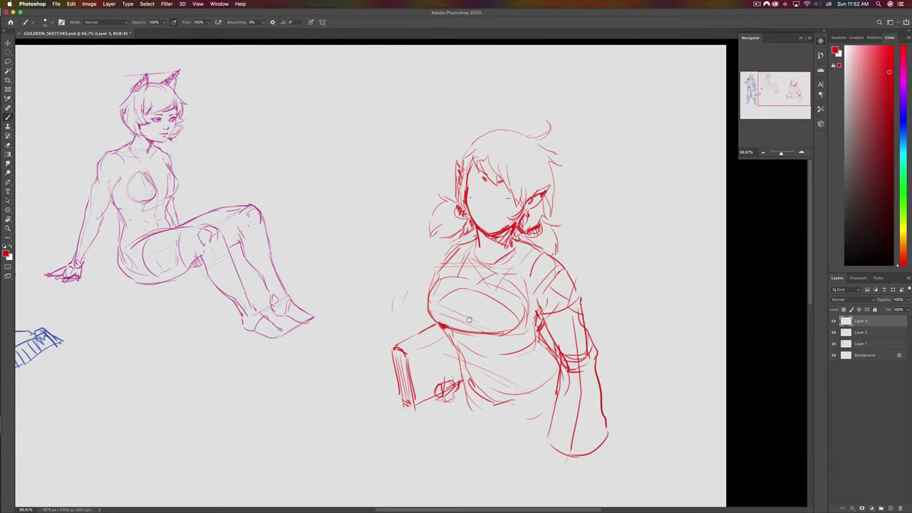
- Sketch the outer thigh line below the book hand and add a cuff line across the flared sleeve
drag(470, 321, 510, 299)
mouse_move(505, 401)
mouse_down()
mouse_move(528, 392)
mouse_move(528, 371)
mouse_move(502, 437)
mouse_up()
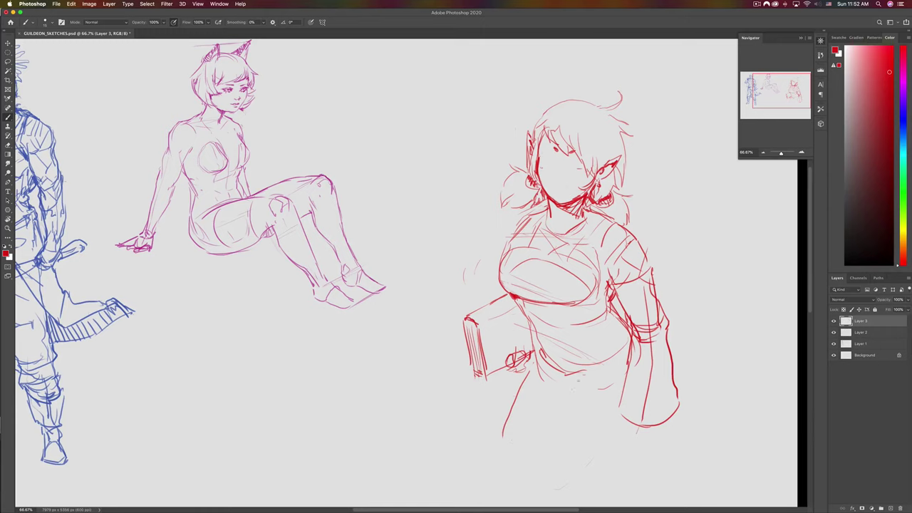
drag(577, 439, 578, 397)
mouse_move(624, 375)
mouse_down()
mouse_move(681, 362)
mouse_move(677, 297)
mouse_move(643, 212)
mouse_up()
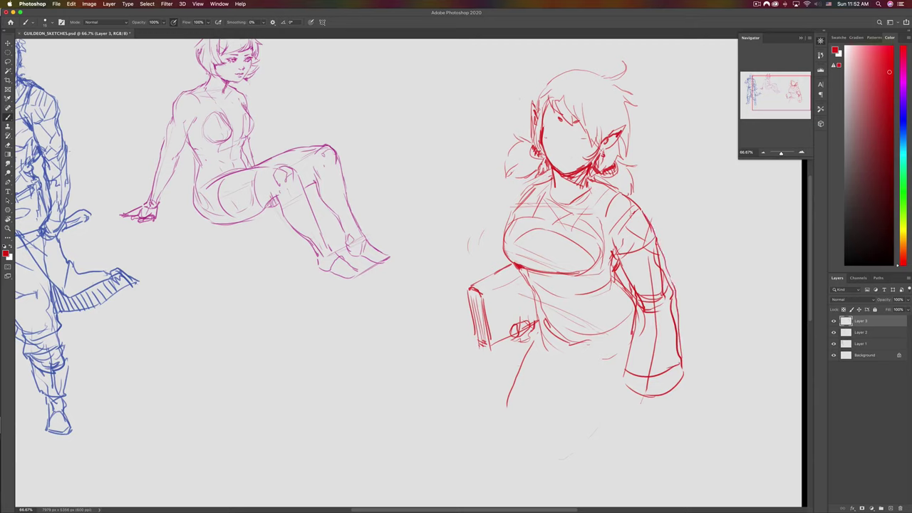
- Erase the outer contour of the red character's chest and redraw it as a darker curve
mouse_move(477, 289)
mouse_down()
mouse_move(484, 296)
mouse_move(518, 275)
mouse_move(518, 285)
mouse_up()
key(e)
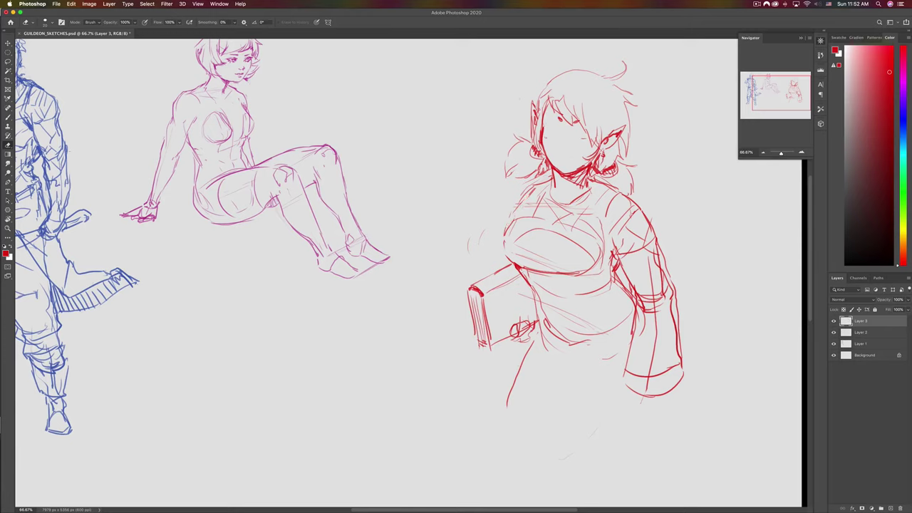
key(b)
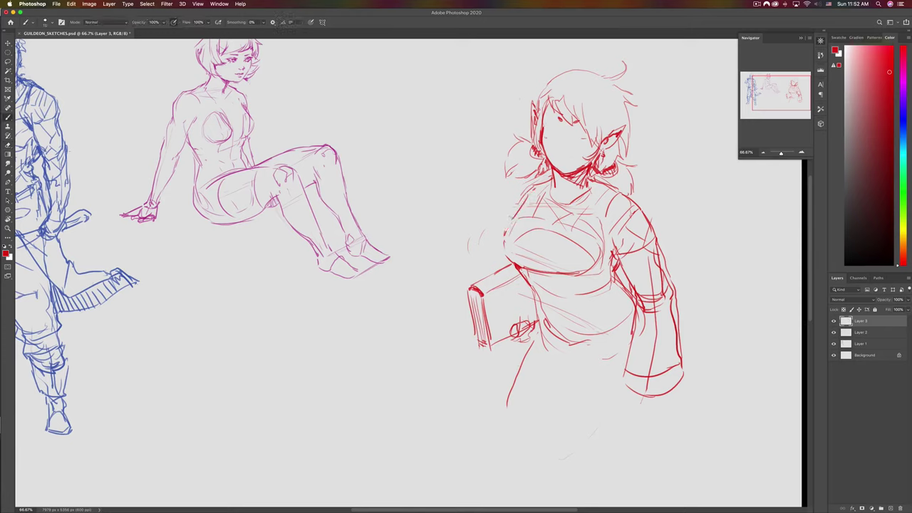
mouse_move(514, 216)
mouse_down()
mouse_move(503, 247)
mouse_move(513, 263)
mouse_up()
- Sketch the shorts' hem across both thighs with a short slit and fold marks at the hips
mouse_move(511, 382)
mouse_down()
mouse_move(584, 395)
mouse_move(577, 395)
mouse_move(582, 370)
mouse_move(582, 398)
mouse_move(616, 399)
mouse_up()
drag(621, 390, 615, 399)
mouse_move(620, 348)
mouse_down()
mouse_move(613, 365)
mouse_move(611, 345)
mouse_up()
mouse_move(533, 370)
mouse_down()
mouse_move(540, 375)
mouse_move(540, 343)
mouse_move(526, 366)
mouse_up()
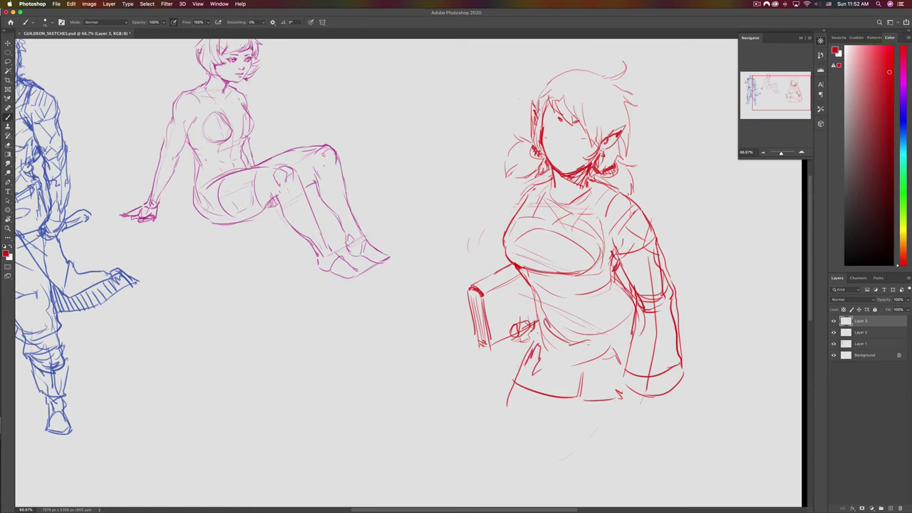
- Add a second curve to the flared sleeve cuff, erase the inner elbow lines and redraw the inner arm
mouse_move(624, 377)
mouse_down()
mouse_move(678, 389)
mouse_move(687, 356)
mouse_up()
mouse_move(636, 283)
mouse_down()
mouse_move(641, 322)
mouse_move(631, 291)
mouse_up()
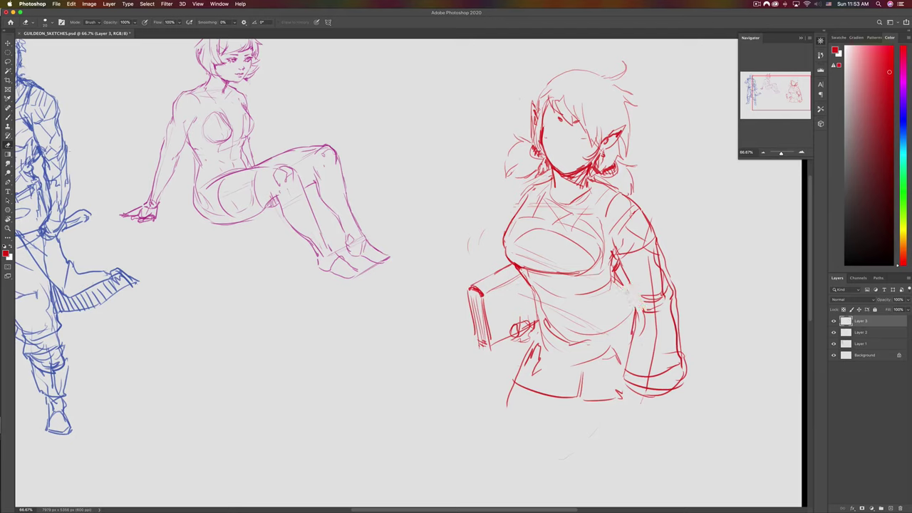
key(b)
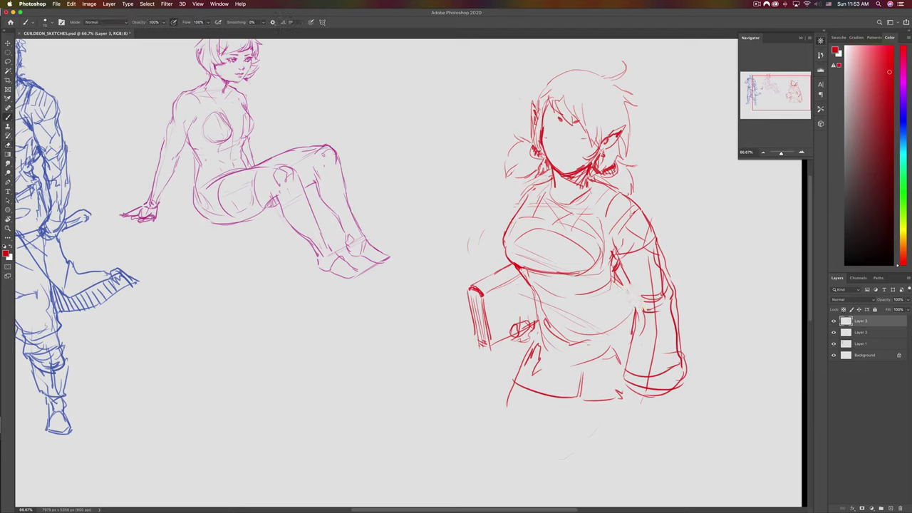
mouse_move(617, 261)
mouse_down()
mouse_move(631, 295)
mouse_move(610, 359)
mouse_up()
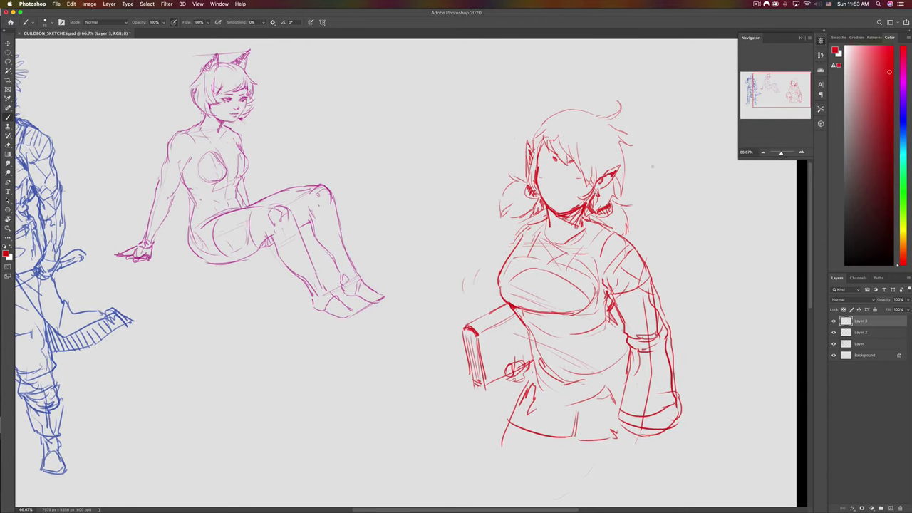
click(756, 6)
click(768, 26)
- Erase stray lines at the shirt hem, then lasso the hanging sleeved arm below the shoulder, delete it and deselect
drag(584, 314, 573, 292)
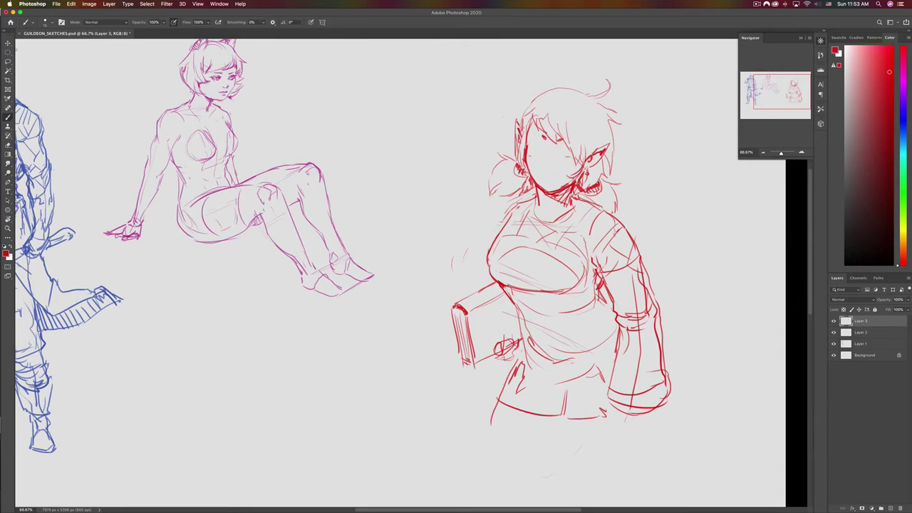
key(e)
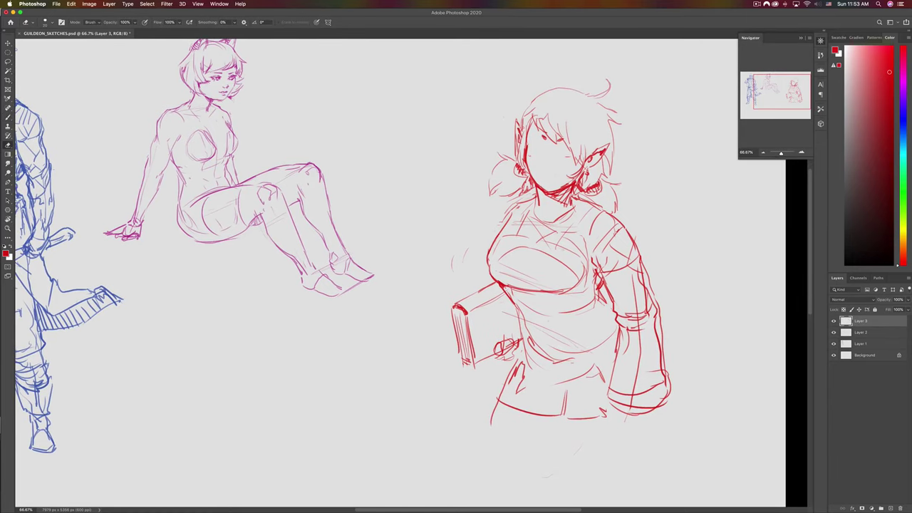
drag(529, 382, 548, 384)
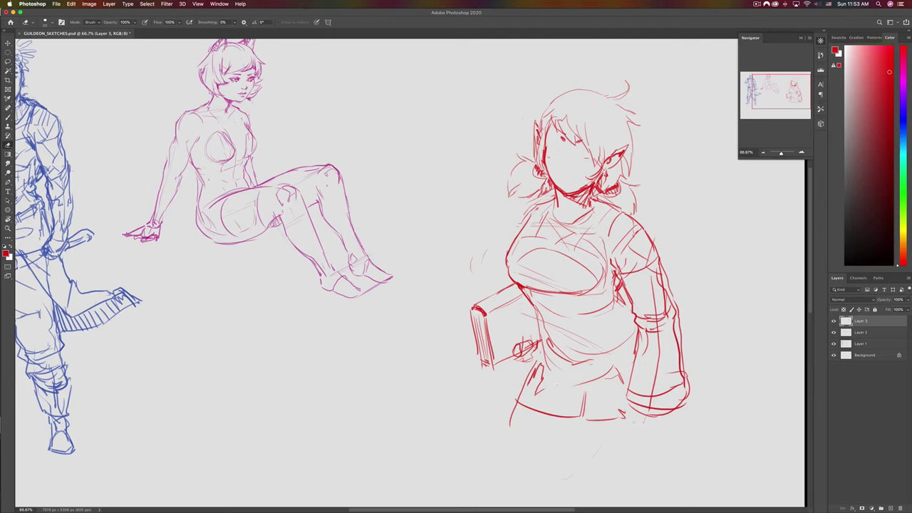
key(l)
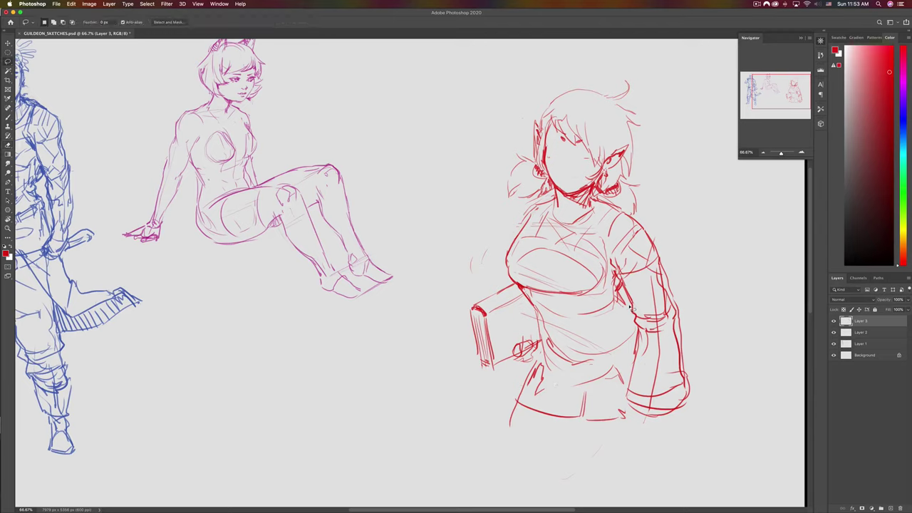
mouse_move(625, 275)
mouse_down()
mouse_move(710, 349)
mouse_move(647, 434)
mouse_move(620, 409)
mouse_move(627, 306)
mouse_up()
key(Delete)
key(ctrl+d)
key(b)
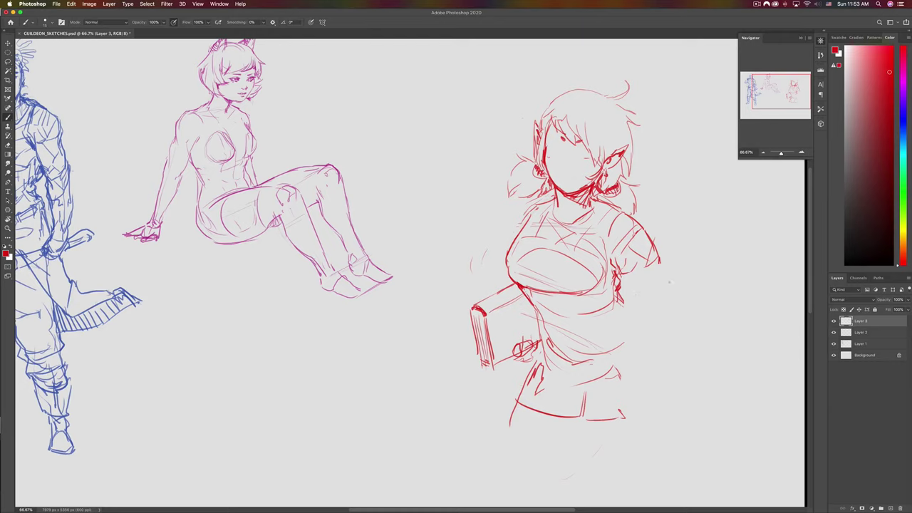
- Sketch a bent replacement arm with the elbow out, rolled sleeve edge, forearm towards the hip, and the waist line beside it
mouse_move(658, 248)
mouse_down()
mouse_move(682, 283)
mouse_move(667, 308)
mouse_up()
mouse_move(681, 278)
mouse_down()
mouse_move(698, 314)
mouse_move(621, 344)
mouse_up()
mouse_move(697, 330)
mouse_down()
mouse_move(673, 382)
mouse_move(643, 391)
mouse_up()
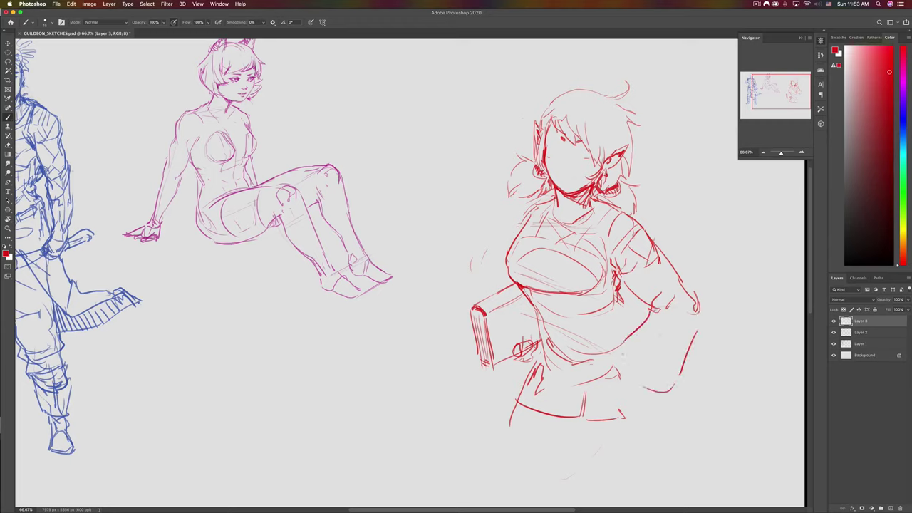
mouse_move(621, 345)
mouse_down()
mouse_move(644, 394)
mouse_move(663, 391)
mouse_up()
mouse_move(622, 305)
mouse_down()
mouse_move(634, 333)
mouse_move(624, 325)
mouse_up()
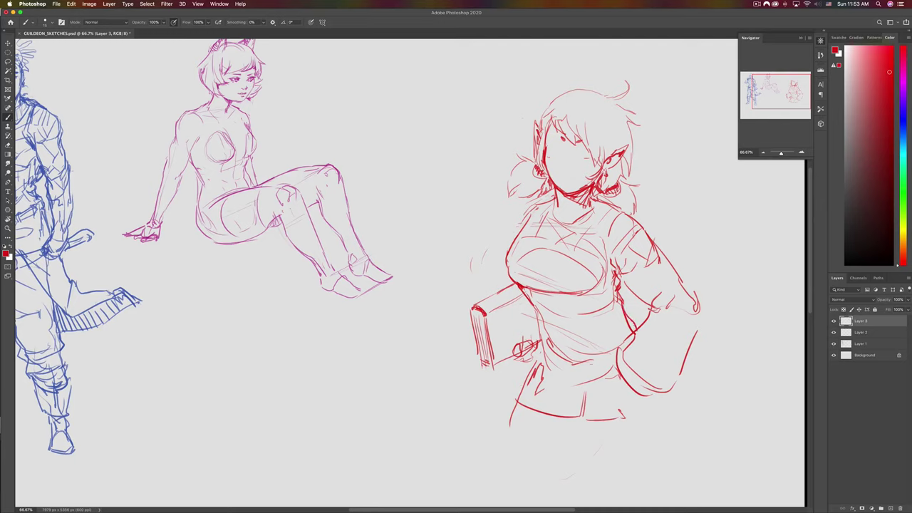
- Darken the book-side waist, erase the outer chest line and redraw the chest and shoulder contour, undoing a trial stroke
drag(542, 372, 536, 341)
key(e)
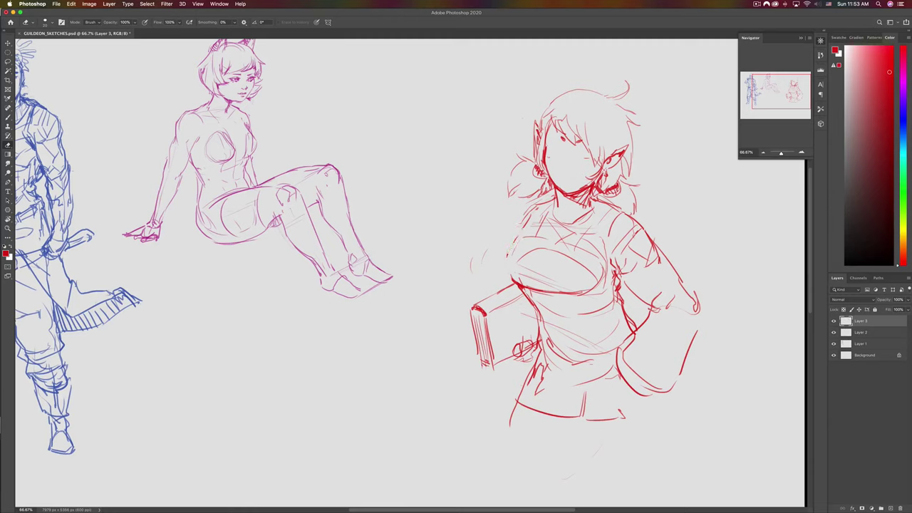
key(b)
mouse_move(517, 239)
mouse_down()
mouse_move(515, 283)
mouse_move(510, 245)
mouse_up()
key(super+z)
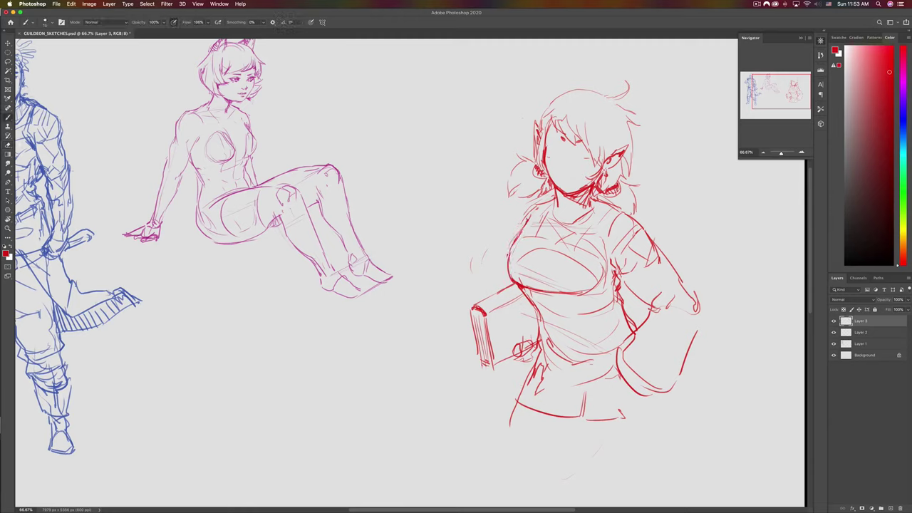
drag(524, 208, 515, 235)
- Select the hand holding the book with the Lasso, delete it and flip the canvas horizontally
key(l)
mouse_move(513, 345)
mouse_down()
mouse_move(519, 369)
mouse_move(539, 351)
mouse_move(536, 332)
mouse_up()
key(Delete)
key(super+shift+h)
key(b)
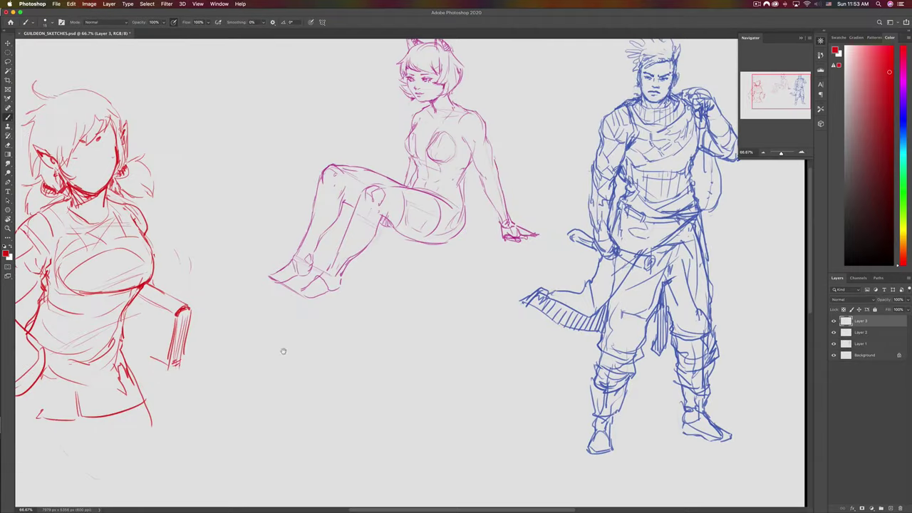
- Darken the curved fold line under the red character's chest
mouse_move(116, 358)
mouse_down()
mouse_move(392, 359)
mouse_move(430, 371)
mouse_move(428, 357)
mouse_up()
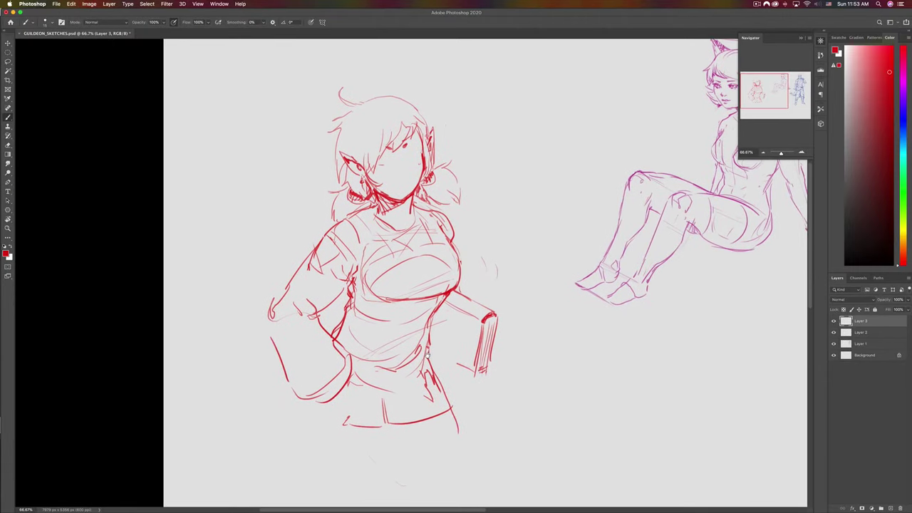
scroll(430, 353, left, 3)
scroll(429, 353, up, 2)
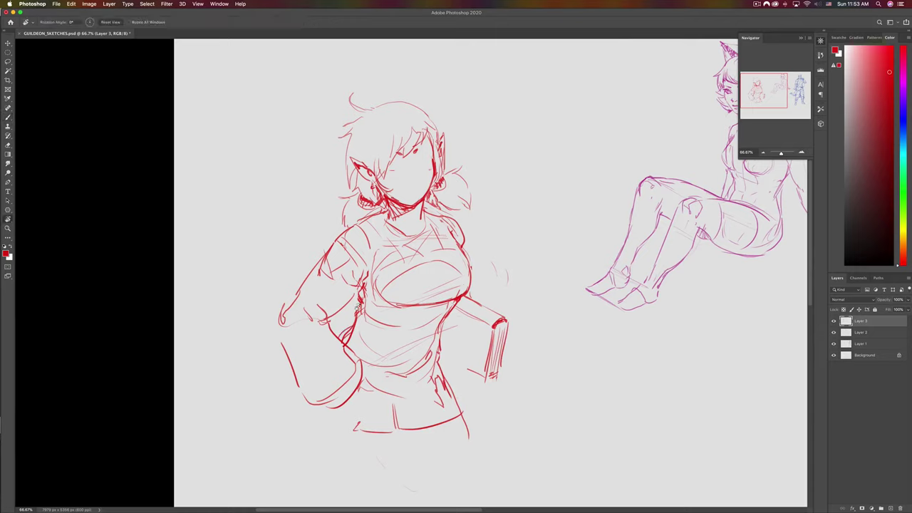
key(r)
mouse_move(365, 315)
mouse_down()
mouse_move(403, 327)
mouse_move(438, 320)
mouse_move(412, 328)
mouse_up()
key(super+z)
key(b)
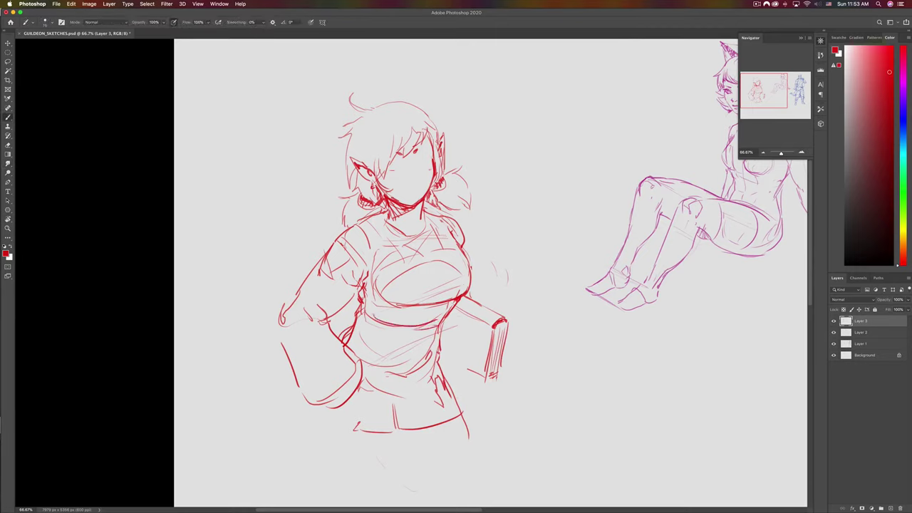
- Darken the armpit and hatch the gap between the torso and bent arm, undoing the trial strokes
drag(360, 293, 338, 336)
key(super+z)
key(super+z)
mouse_move(356, 317)
mouse_down()
mouse_move(348, 322)
mouse_move(405, 334)
mouse_move(332, 308)
mouse_move(348, 275)
mouse_up()
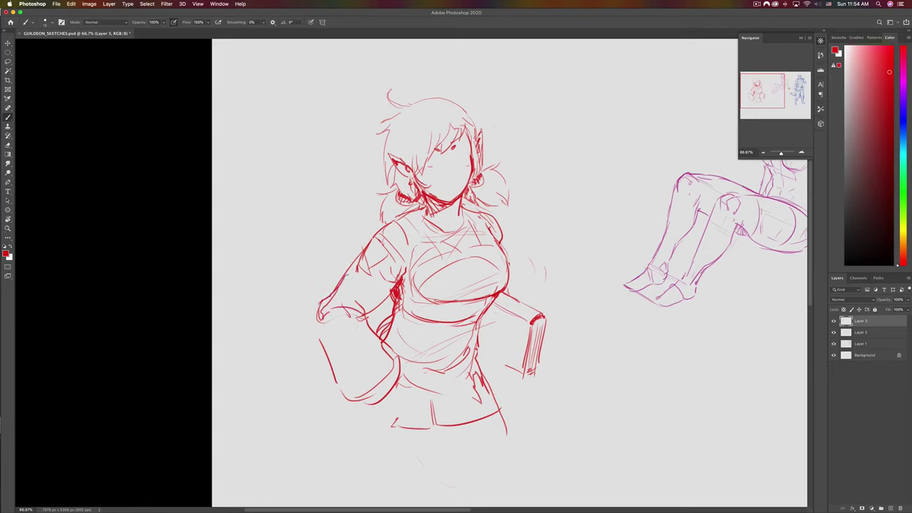
- Strengthen the bent arm's elbow and rolled sleeve edge, and add construction lines across the forearm
mouse_move(318, 318)
mouse_down()
mouse_move(324, 345)
mouse_move(371, 361)
mouse_move(374, 339)
mouse_up()
drag(356, 372, 347, 396)
mouse_move(342, 308)
mouse_down()
mouse_move(364, 319)
mouse_move(383, 268)
mouse_up()
mouse_move(370, 314)
mouse_down()
mouse_move(347, 340)
mouse_move(342, 305)
mouse_move(406, 291)
mouse_move(400, 309)
mouse_up()
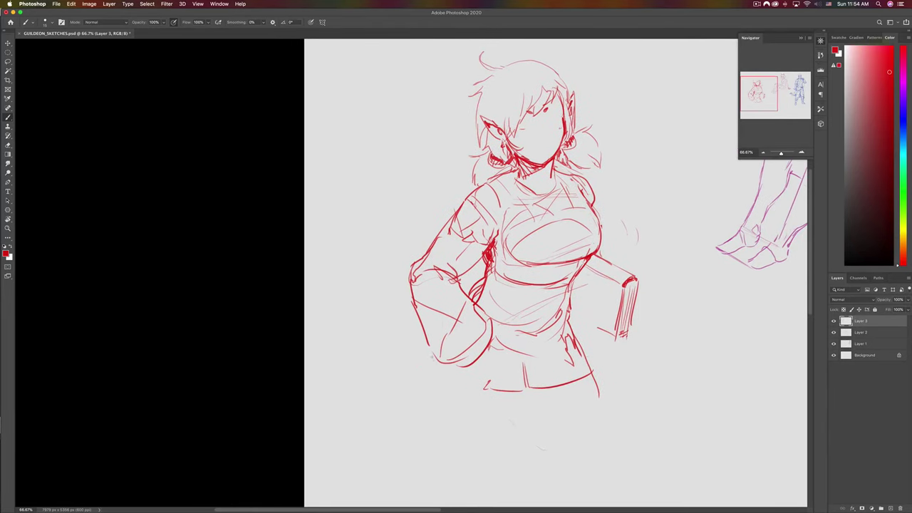
- Extend the outer thigh line on the book side and sketch faint guide arcs at knee height
drag(503, 389, 495, 411)
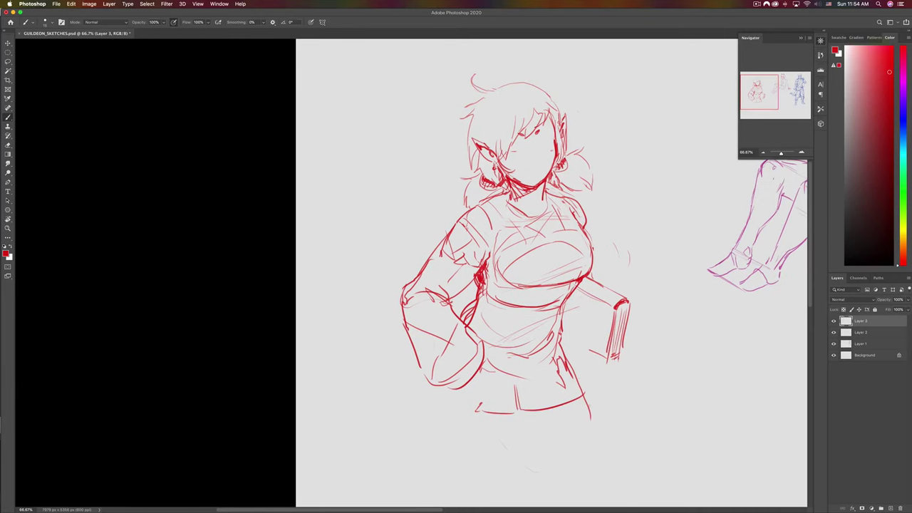
drag(587, 402, 600, 446)
drag(457, 482, 528, 490)
scroll(527, 488, down, 2)
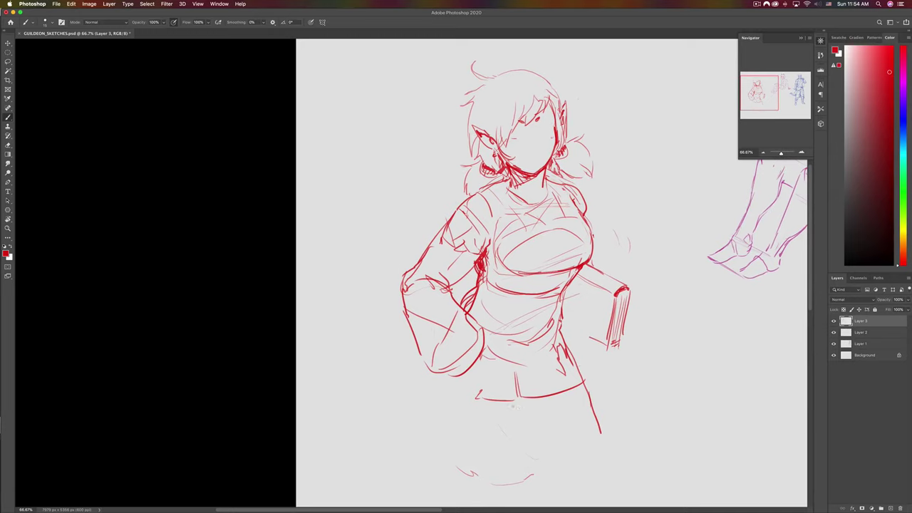
- Sketch the thigh below the bent arm with inner and outer contours and a rounded knee, undoing trial strokes
drag(520, 407, 482, 468)
drag(440, 379, 445, 458)
key(super+z)
drag(445, 381, 452, 466)
mouse_move(448, 461)
mouse_down()
mouse_move(440, 375)
mouse_move(444, 492)
mouse_up()
key(super+z)
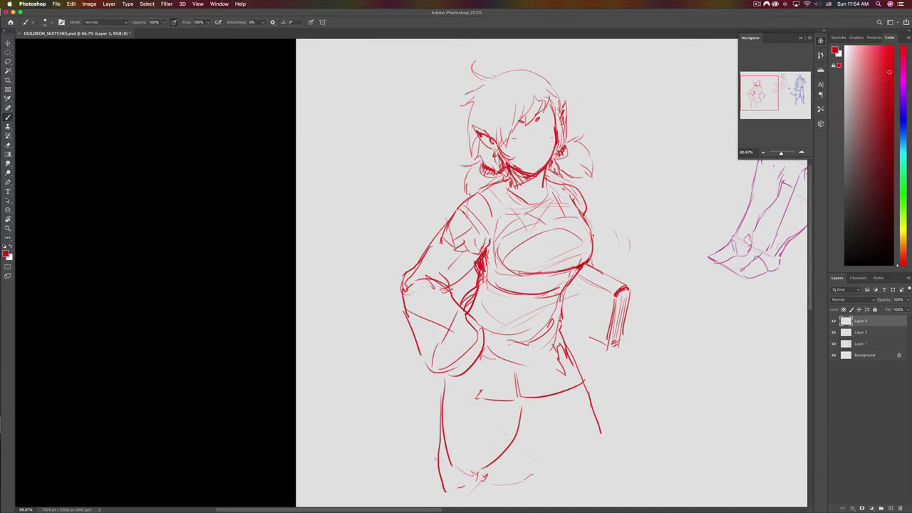
mouse_move(434, 460)
mouse_down()
mouse_move(436, 507)
mouse_move(452, 463)
mouse_move(425, 480)
mouse_up()
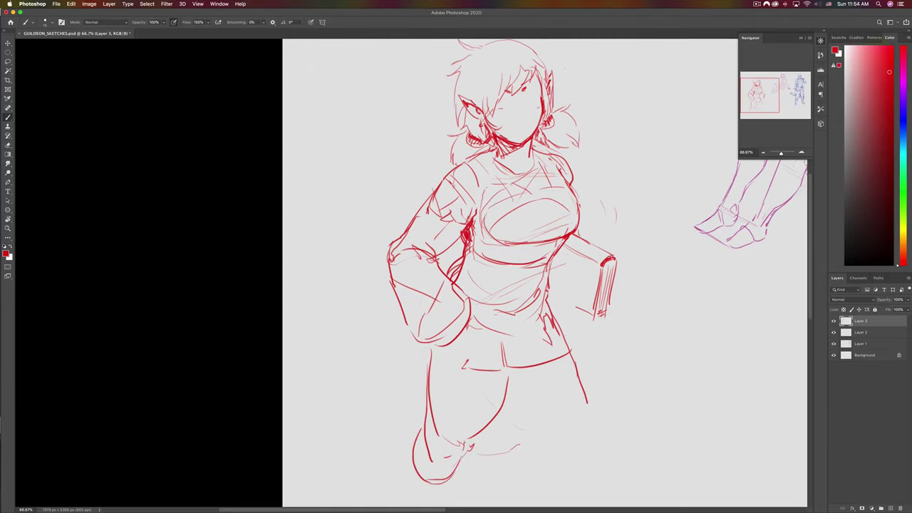
mouse_move(463, 456)
mouse_down()
mouse_move(507, 352)
mouse_move(506, 372)
mouse_up()
- Select the hips, shorts and legs with the Lasso, delete them and deselect
key(l)
mouse_move(395, 385)
mouse_down()
mouse_move(407, 368)
mouse_move(468, 349)
mouse_move(560, 363)
mouse_move(377, 458)
mouse_move(396, 388)
mouse_up()
key(Delete)
mouse_move(468, 358)
mouse_down()
mouse_move(587, 364)
mouse_move(546, 304)
mouse_move(508, 322)
mouse_up()
key(Delete)
key(ctrl+d)
key(b)
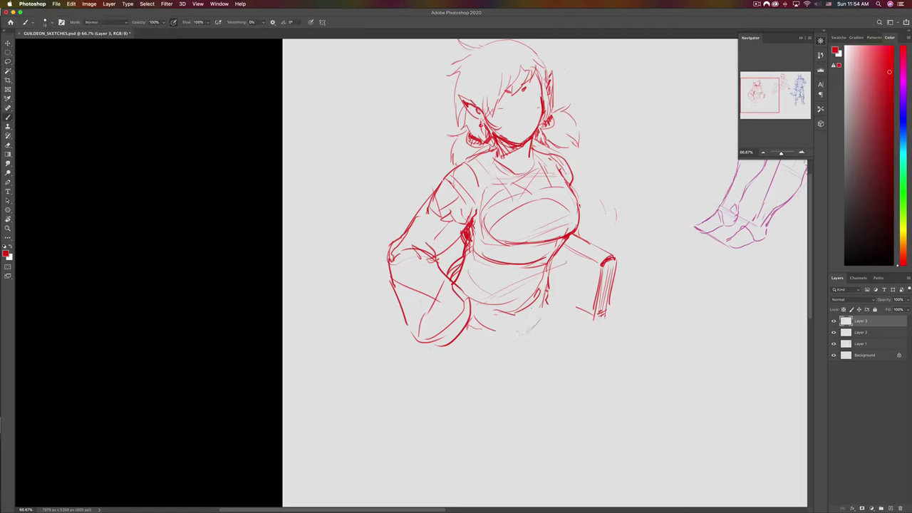
- Sketch curved hem and belt lines around the red character's lower waist
key(e)
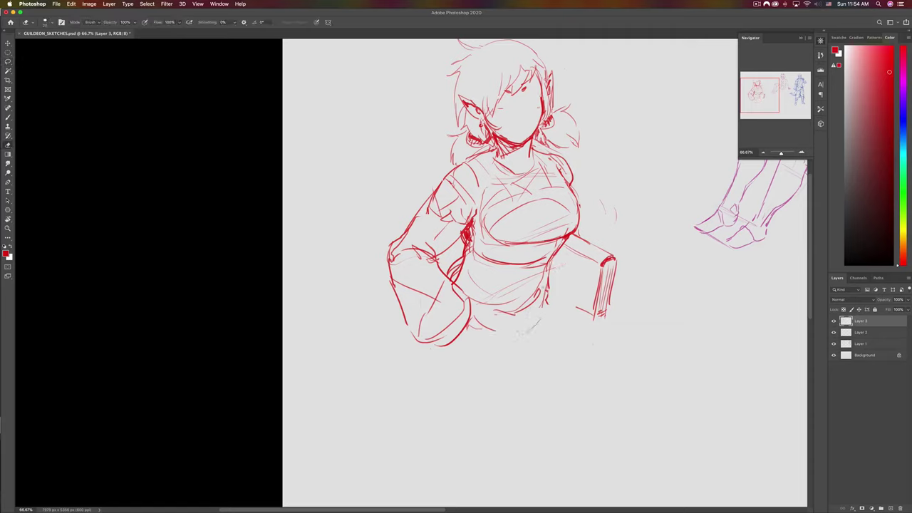
key(l)
key(b)
drag(468, 327, 533, 326)
drag(532, 326, 483, 334)
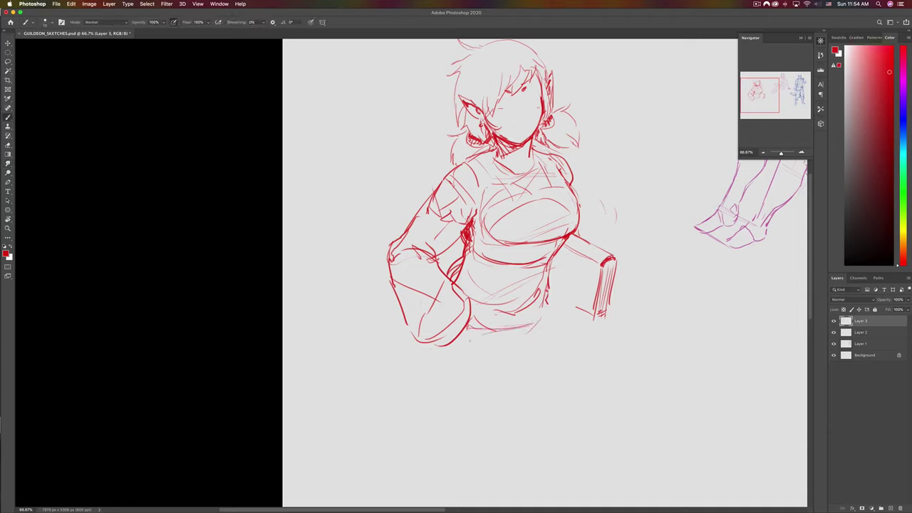
drag(540, 333, 496, 345)
- Sketch new hip contours and a long outer leg line sweeping down from the bent-arm side, undoing a trial inner-leg stroke
drag(420, 338, 425, 384)
drag(494, 349, 462, 476)
key(super+z)
drag(433, 389, 452, 453)
drag(469, 486, 486, 507)
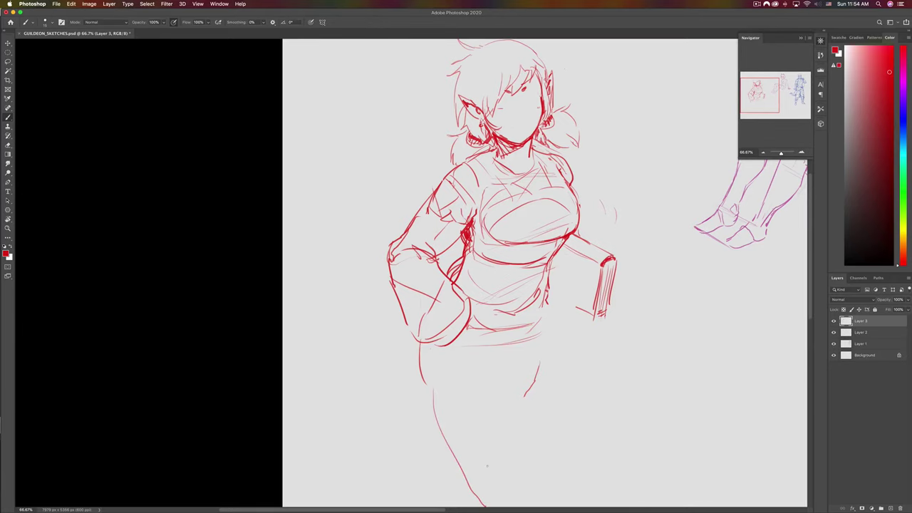
drag(450, 401, 407, 434)
drag(508, 373, 499, 406)
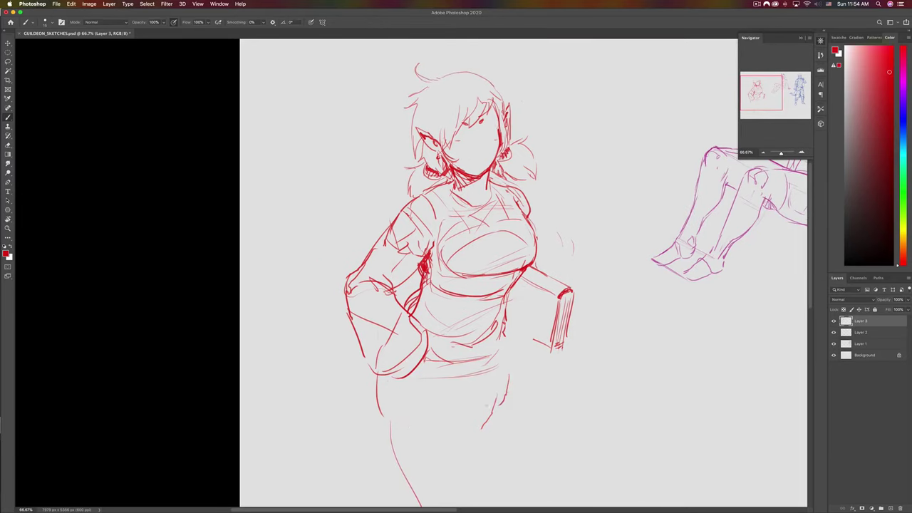
- Undo the trial thigh stroke, sketch a hand resting on the hip and flip the canvas horizontally
drag(528, 375, 569, 467)
key(super+z)
mouse_move(435, 339)
mouse_down()
mouse_move(427, 378)
mouse_move(422, 345)
mouse_move(442, 389)
mouse_move(432, 370)
mouse_move(422, 382)
mouse_up()
key(super+shift+h)
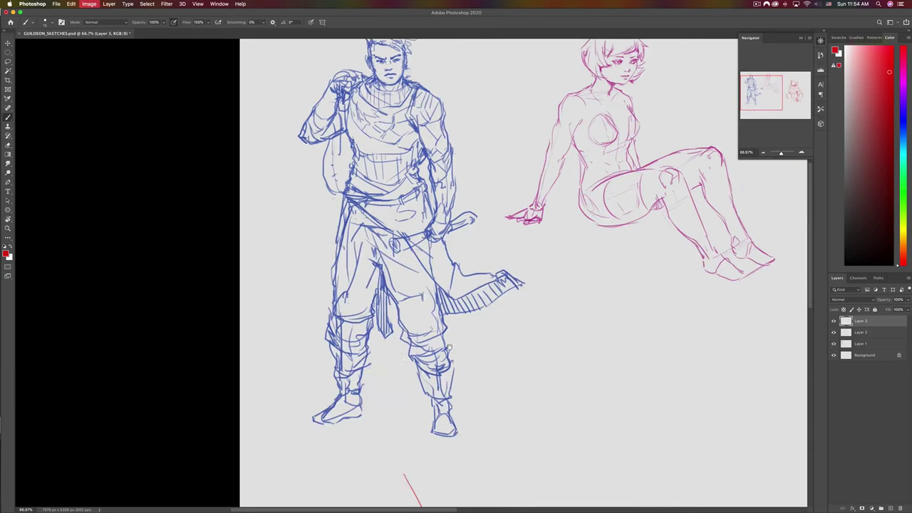
- Darken the book-side waist contour and sketch an angular shape beside the hip
drag(456, 355, 350, 376)
mouse_move(555, 349)
mouse_down()
mouse_move(398, 383)
mouse_move(342, 368)
mouse_up()
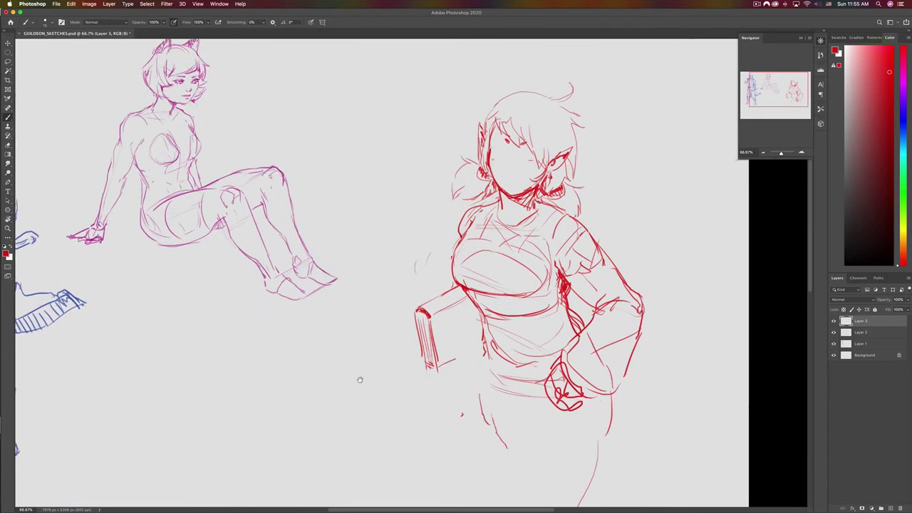
drag(495, 340, 500, 404)
mouse_move(486, 362)
mouse_down()
mouse_move(482, 388)
mouse_move(498, 403)
mouse_move(446, 405)
mouse_up()
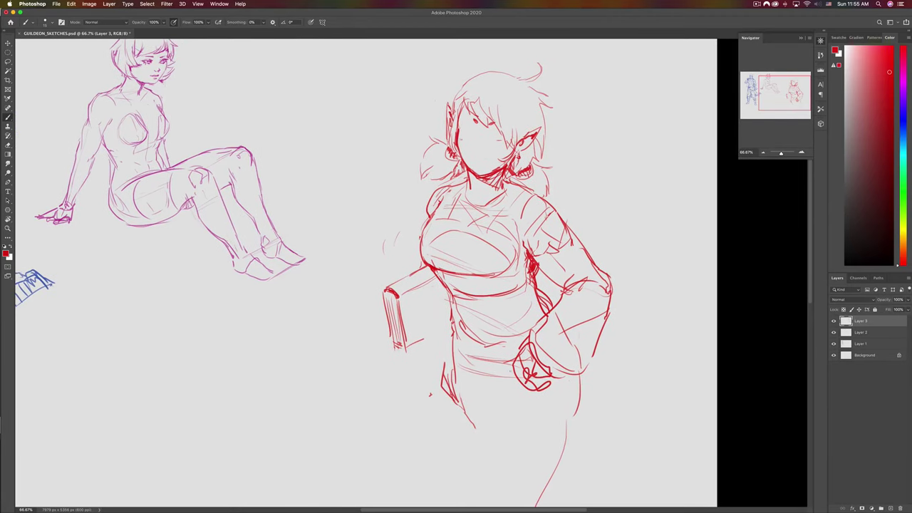
- Select the book with the Lasso, delete it and deselect
key(l)
mouse_move(373, 271)
mouse_down()
mouse_move(412, 362)
mouse_move(438, 298)
mouse_move(418, 259)
mouse_move(374, 273)
mouse_up()
key(Delete)
key(super+d)
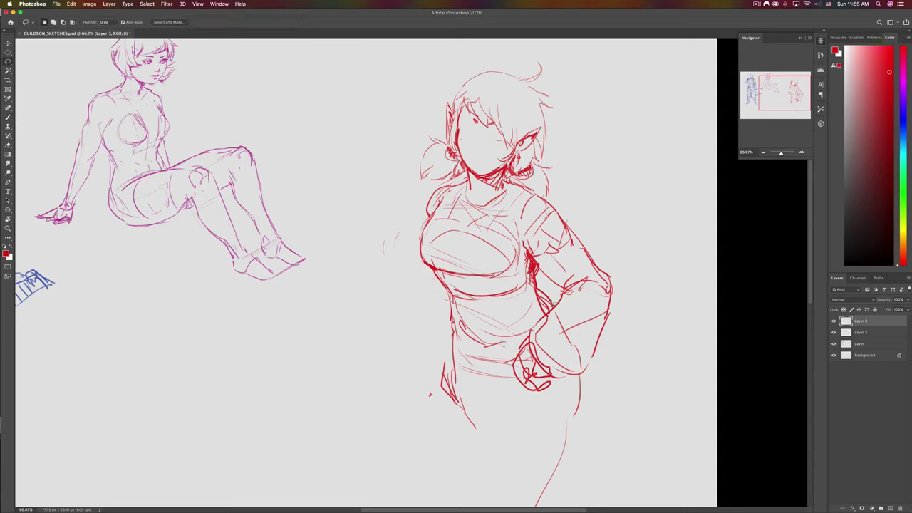
- Select the lower torso, forearm, hip hand and leg lines with the Lasso, delete them and deselect
mouse_move(539, 313)
mouse_down()
mouse_move(406, 390)
mouse_move(613, 326)
mouse_move(563, 298)
mouse_move(538, 314)
mouse_up()
key(Delete)
mouse_move(444, 370)
mouse_down()
mouse_move(474, 507)
mouse_move(560, 321)
mouse_up()
key(Delete)
key(super+d)
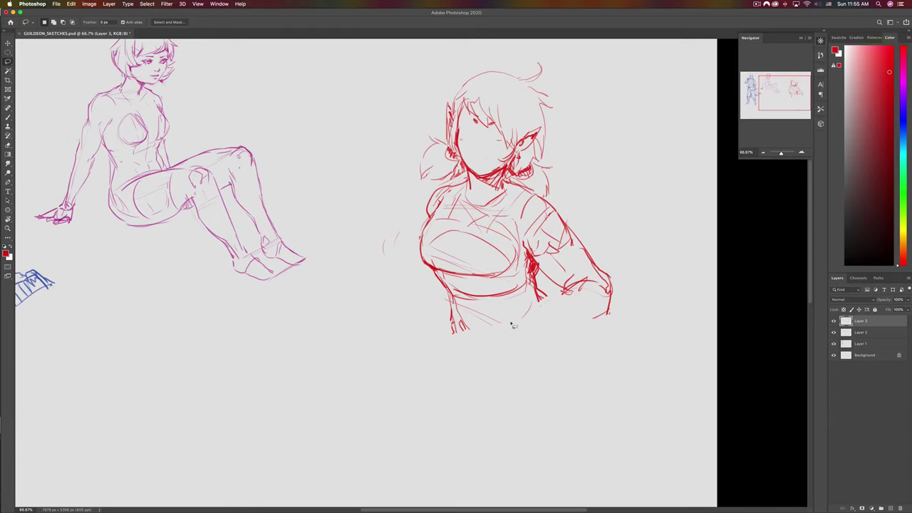
- Sketch the rounded lower belly and the flared hip contours below the red character's torso with the Brush
key(b)
mouse_move(456, 340)
mouse_down()
mouse_move(539, 406)
mouse_move(560, 378)
mouse_up()
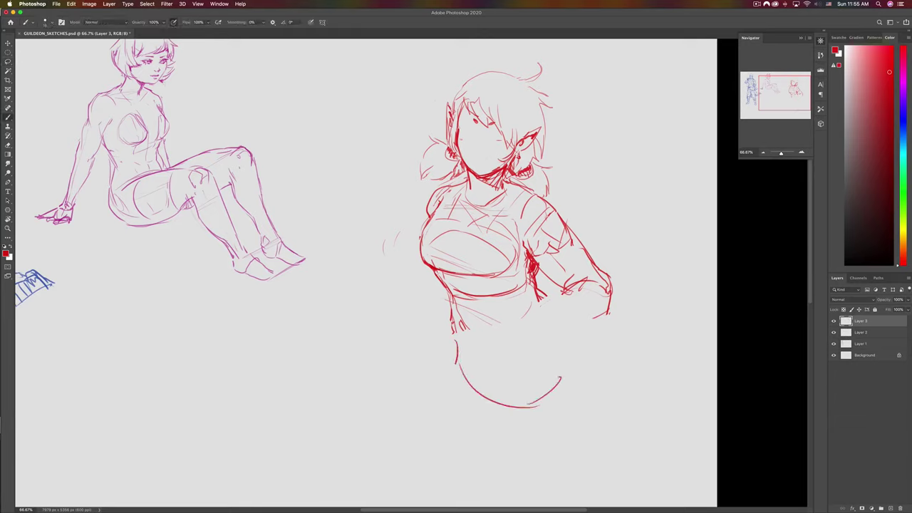
mouse_move(454, 312)
mouse_down()
mouse_move(440, 347)
mouse_move(526, 389)
mouse_move(559, 336)
mouse_up()
mouse_move(554, 301)
mouse_down()
mouse_move(594, 349)
mouse_move(557, 375)
mouse_up()
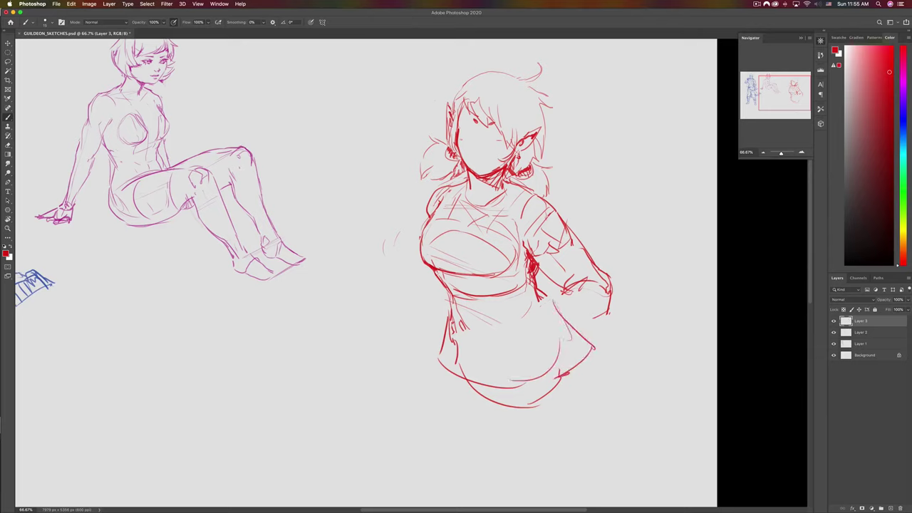
- Sketch a circular hand form at the hip and an angled forearm block running from the bent elbow across the waist
mouse_move(544, 320)
mouse_down()
mouse_move(580, 327)
mouse_move(563, 346)
mouse_move(553, 335)
mouse_move(535, 337)
mouse_up()
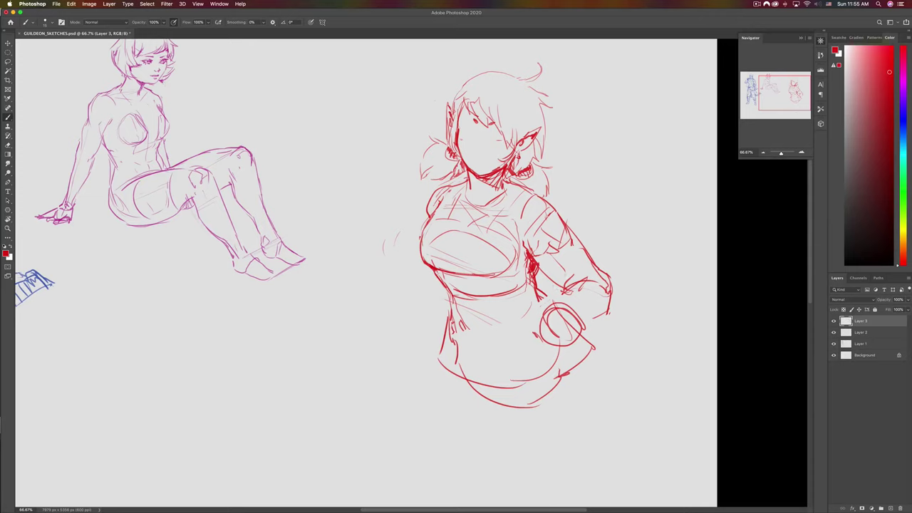
drag(574, 269, 535, 301)
drag(516, 335, 580, 288)
mouse_move(582, 289)
mouse_down()
mouse_move(576, 271)
mouse_move(583, 268)
mouse_up()
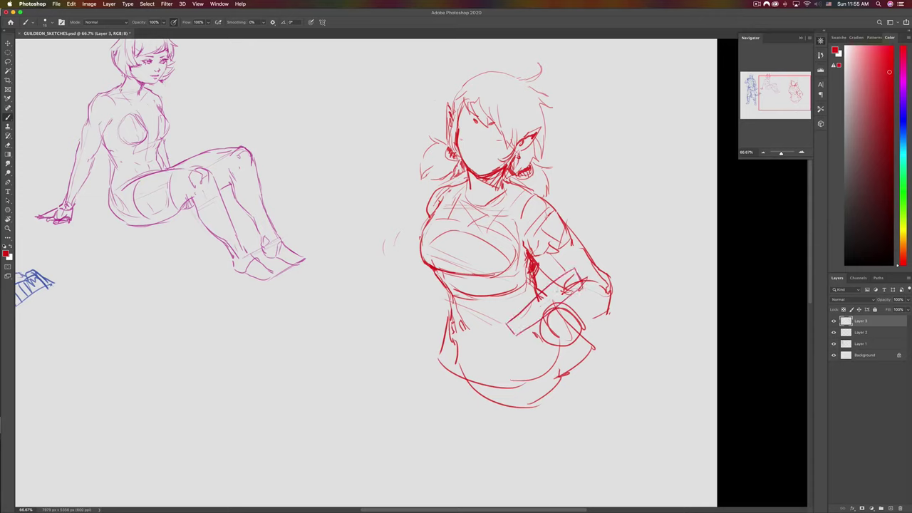
drag(527, 300, 493, 330)
mouse_move(568, 269)
mouse_down()
mouse_move(500, 324)
mouse_move(556, 252)
mouse_move(498, 318)
mouse_up()
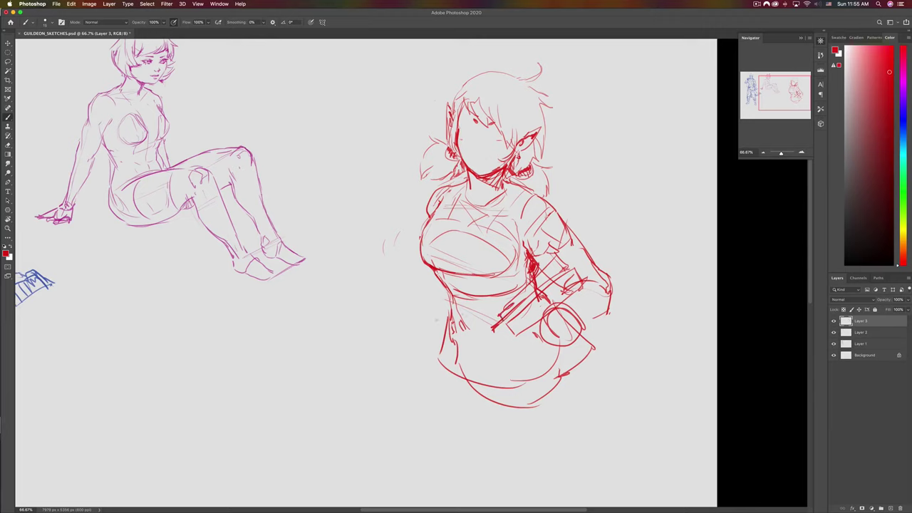
- Sketch the opposite arm bent across the waist, with a rounded elbow, forearm contours and sleeve folds
mouse_move(436, 319)
mouse_down()
mouse_move(512, 306)
mouse_move(408, 294)
mouse_up()
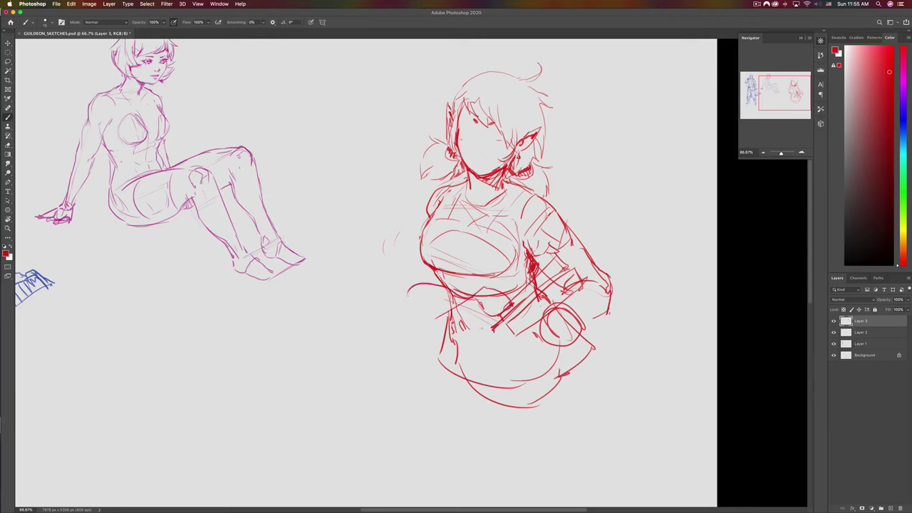
mouse_move(473, 285)
mouse_down()
mouse_move(467, 348)
mouse_move(507, 339)
mouse_move(426, 338)
mouse_up()
drag(403, 299, 403, 319)
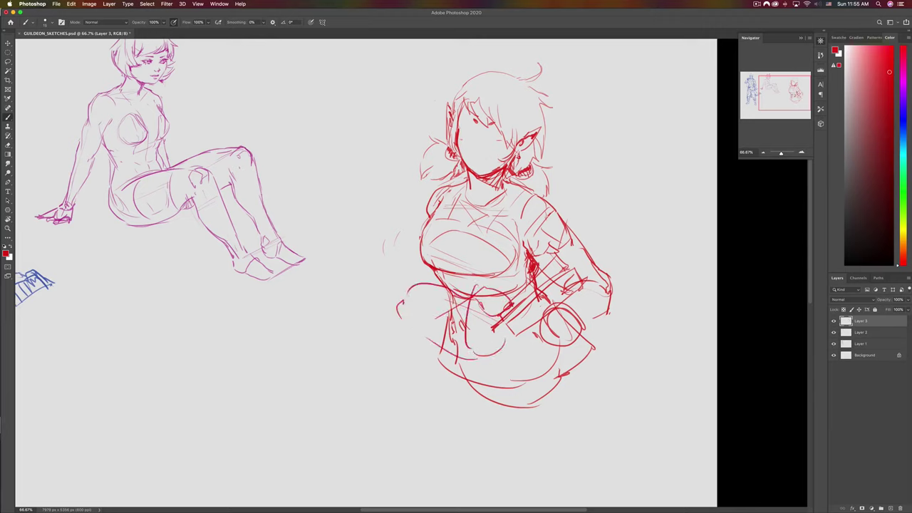
mouse_move(484, 290)
mouse_down()
mouse_move(435, 284)
mouse_move(456, 347)
mouse_up()
mouse_move(419, 272)
mouse_down()
mouse_move(401, 313)
mouse_move(412, 247)
mouse_move(420, 262)
mouse_move(405, 294)
mouse_up()
key(super+z)
mouse_move(429, 275)
mouse_down()
mouse_move(408, 293)
mouse_move(425, 329)
mouse_up()
drag(465, 288, 451, 336)
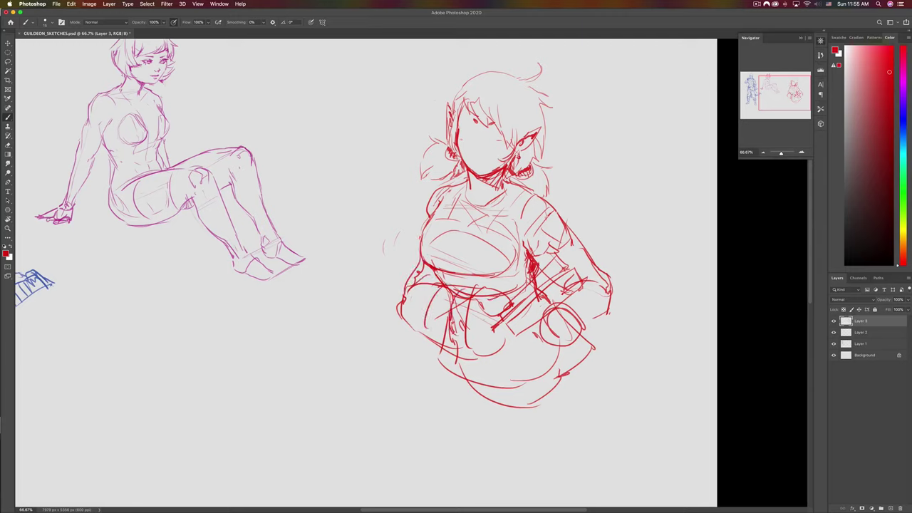
- Build up the wedge-shaped hand and rounded cuff at the hip, reinforce the outer elbow and add a lower hem line
mouse_move(497, 295)
mouse_down()
mouse_move(530, 292)
mouse_move(515, 301)
mouse_up()
mouse_move(522, 302)
mouse_down()
mouse_move(503, 317)
mouse_move(567, 314)
mouse_move(562, 296)
mouse_move(554, 307)
mouse_up()
mouse_move(554, 306)
mouse_down()
mouse_move(562, 321)
mouse_move(543, 330)
mouse_up()
mouse_move(550, 319)
mouse_down()
mouse_move(534, 332)
mouse_move(548, 341)
mouse_move(522, 329)
mouse_up()
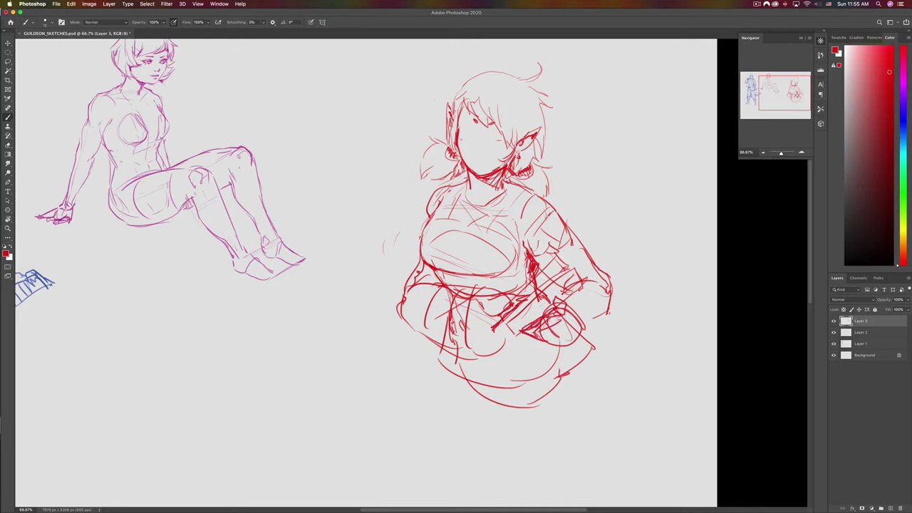
drag(564, 298, 588, 360)
drag(591, 328, 585, 357)
mouse_move(559, 300)
mouse_down()
mouse_move(586, 324)
mouse_move(571, 361)
mouse_move(603, 281)
mouse_up()
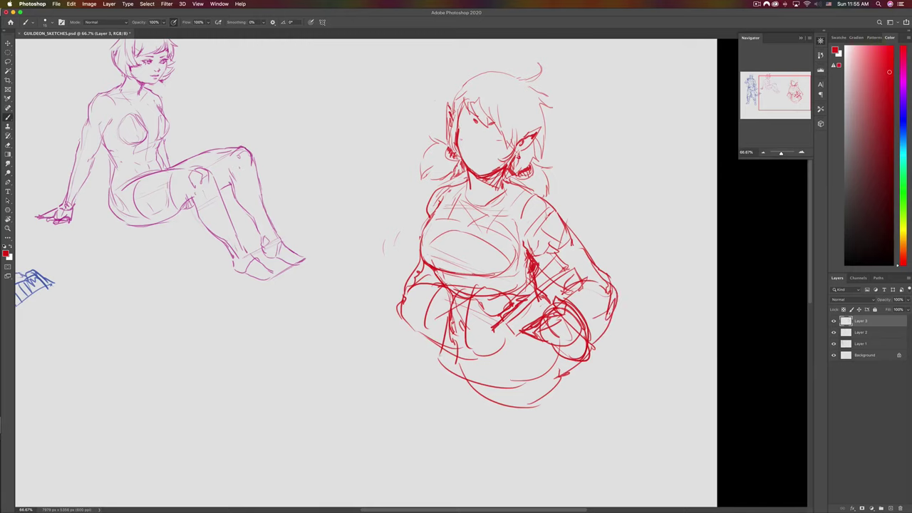
drag(434, 374, 518, 400)
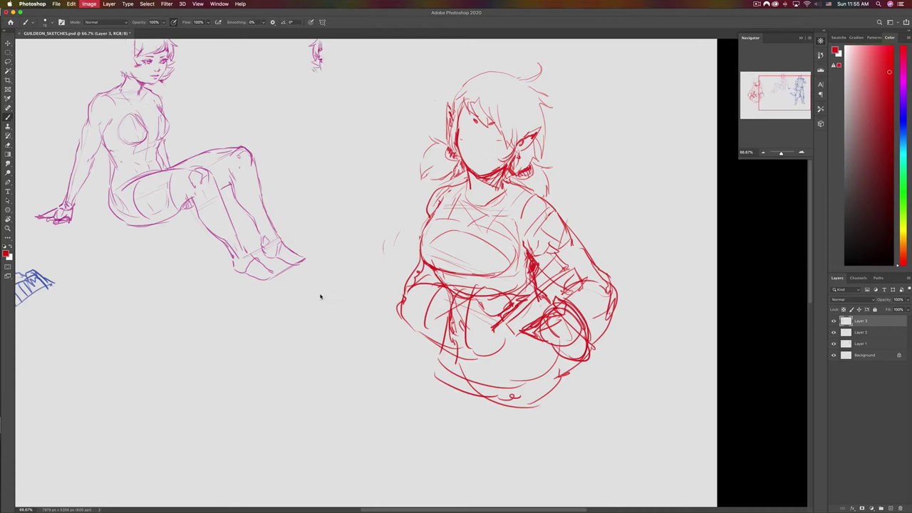
- Flip the canvas horizontally and move the red sketch slightly upward
drag(346, 300, 465, 299)
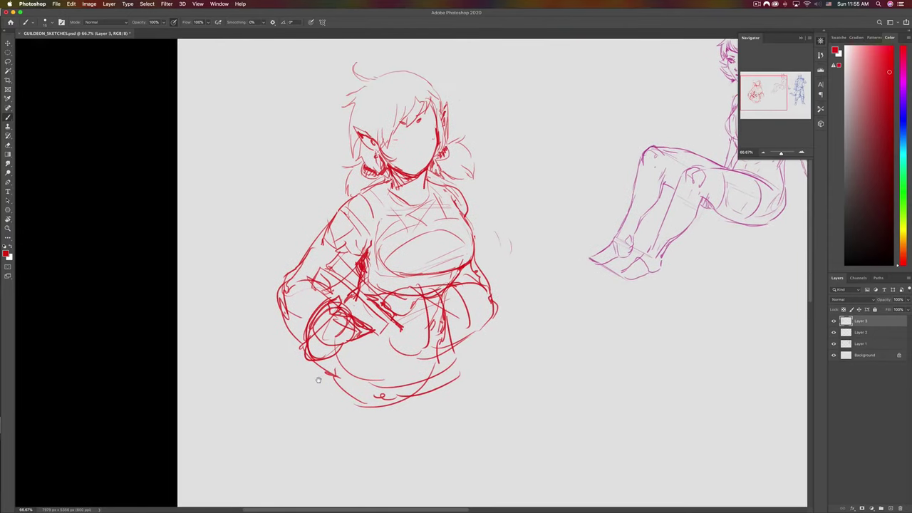
drag(318, 378, 297, 396)
drag(339, 322, 323, 292)
drag(321, 314, 329, 329)
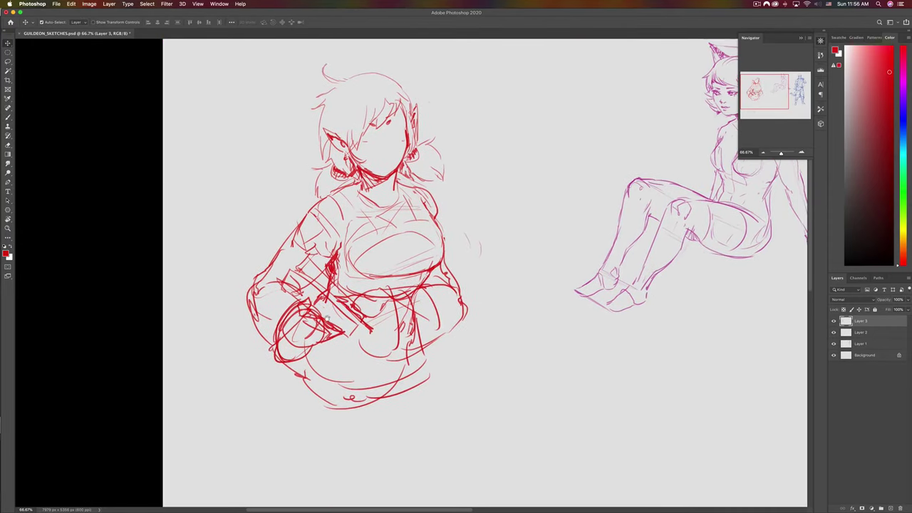
drag(364, 239, 364, 227)
key(b)
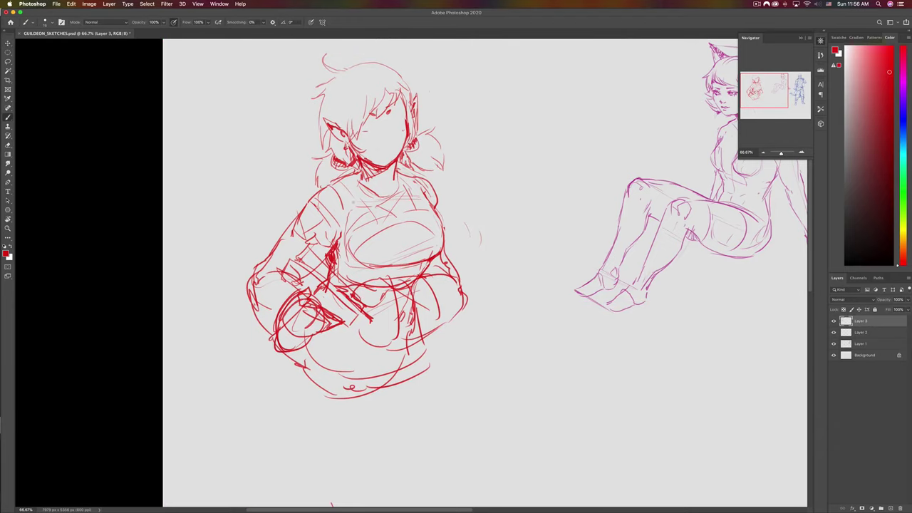
- Sketch one thigh below the hips with inner and outer contours, a hem band and a rough knee line
drag(325, 342, 392, 352)
drag(285, 360, 276, 430)
key(super+z)
drag(430, 362, 437, 442)
drag(356, 410, 371, 449)
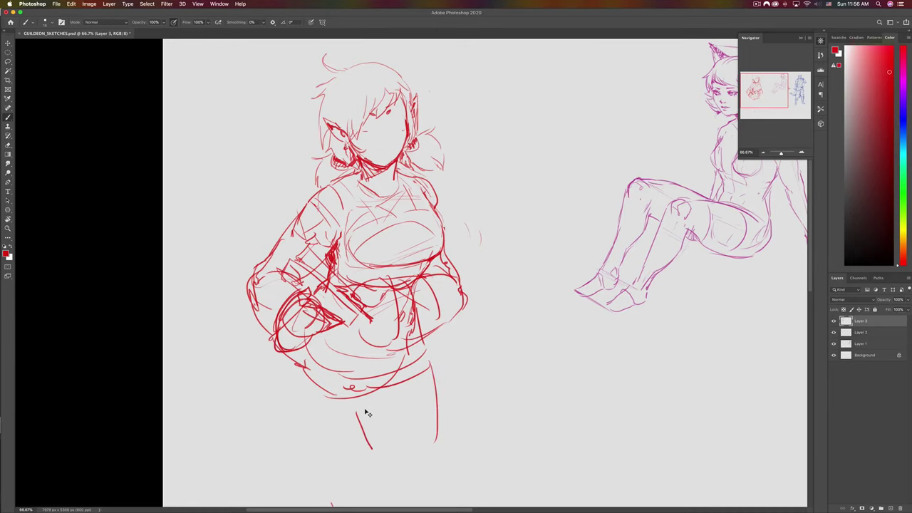
key(super+z)
mouse_move(362, 394)
mouse_down()
mouse_move(389, 461)
mouse_move(426, 466)
mouse_up()
drag(408, 399, 357, 406)
drag(291, 358, 274, 404)
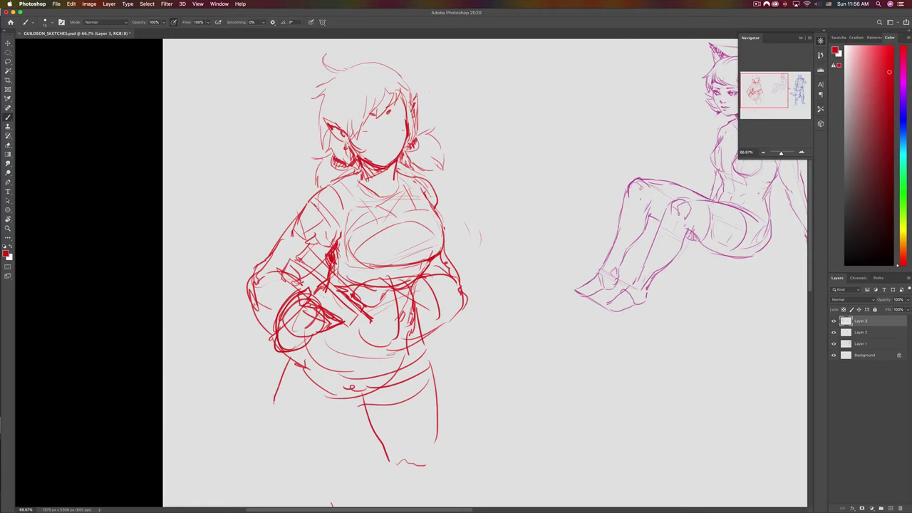
key(super+z)
- Sketch the other leg in a wide stance with curved thigh bands, and extend both legs past the knees
scroll(303, 360, up, 2)
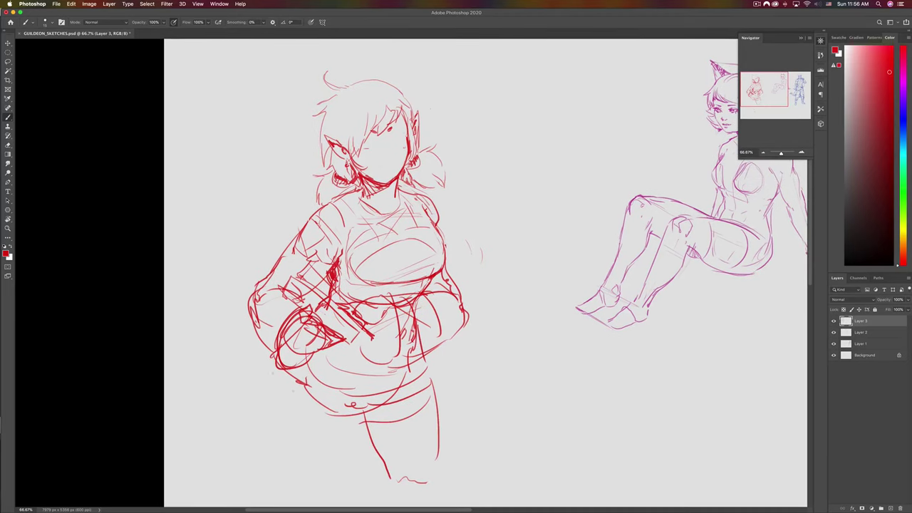
drag(278, 369, 247, 427)
key(super+z)
drag(284, 372, 261, 425)
mouse_move(347, 416)
mouse_down()
mouse_move(277, 467)
mouse_move(259, 450)
mouse_move(410, 436)
mouse_move(436, 420)
mouse_up()
mouse_move(300, 381)
mouse_down()
mouse_move(278, 410)
mouse_move(350, 421)
mouse_up()
mouse_move(260, 428)
mouse_down()
mouse_move(250, 454)
mouse_move(257, 476)
mouse_move(285, 479)
mouse_up()
drag(246, 444, 226, 506)
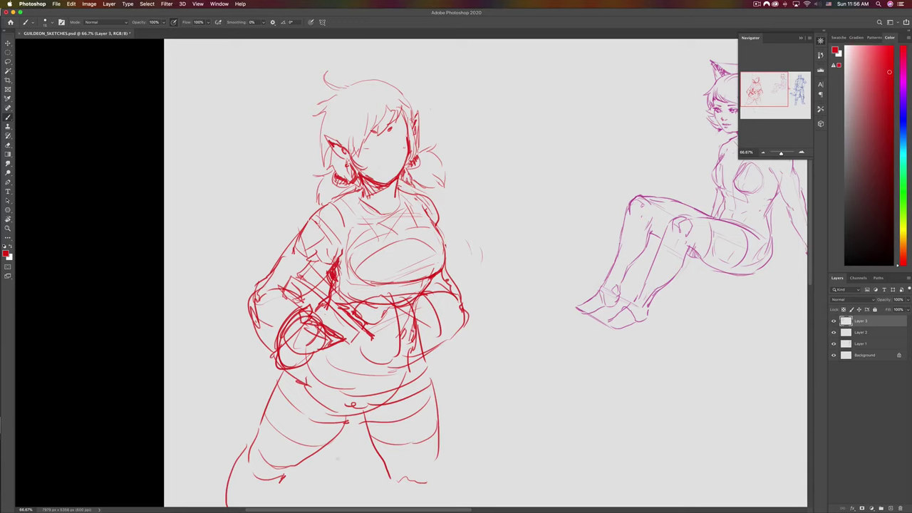
drag(387, 475, 392, 498)
drag(431, 472, 432, 490)
drag(404, 426, 384, 413)
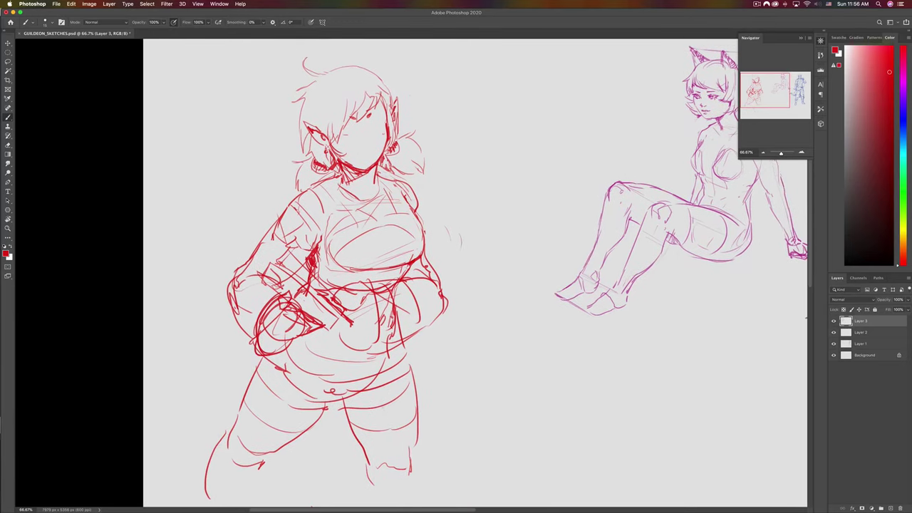
- Select the wide-stance legs and lower hip lines with the Lasso, delete them and deselect
key(super+minus)
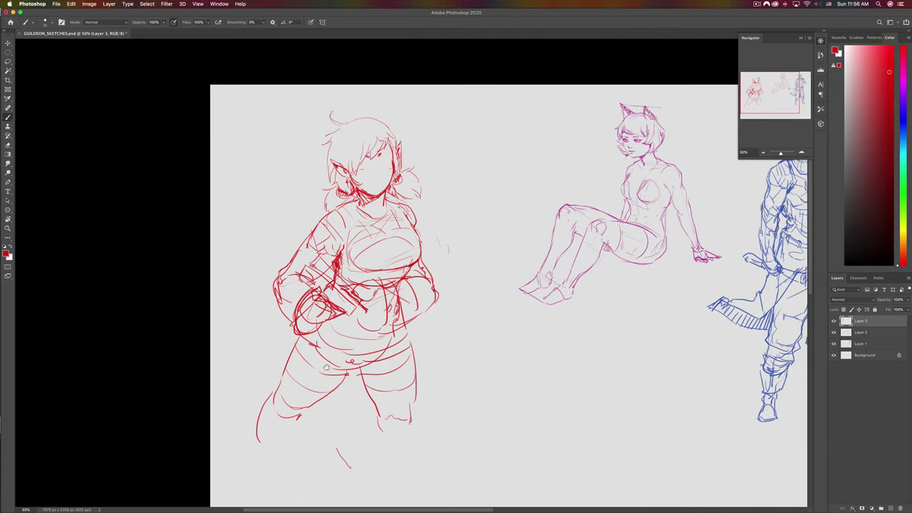
drag(326, 367, 295, 361)
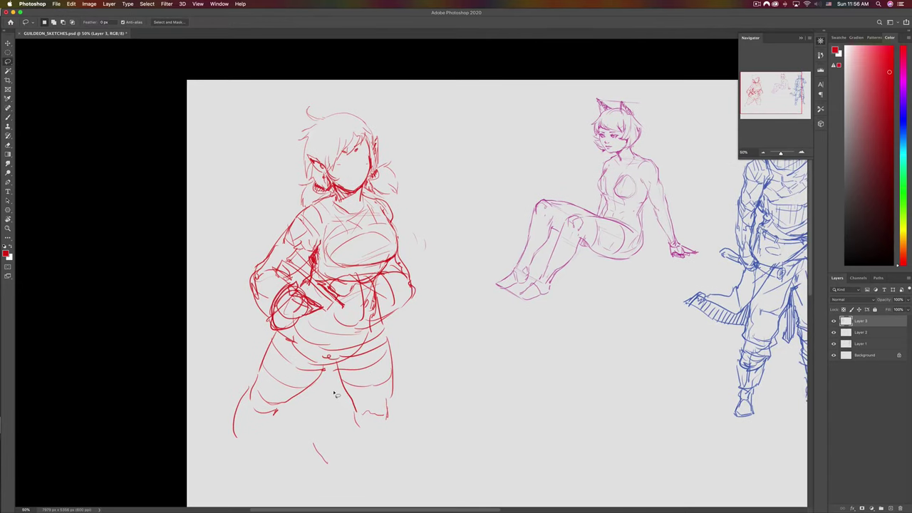
mouse_move(275, 416)
mouse_down()
mouse_move(260, 441)
mouse_move(238, 444)
mouse_move(234, 501)
mouse_up()
key(l)
mouse_move(212, 392)
mouse_down()
mouse_move(207, 494)
mouse_move(319, 403)
mouse_move(327, 374)
mouse_move(259, 344)
mouse_move(288, 420)
mouse_up()
key(Delete)
key(ctrl+d)
key(b)
key(l)
mouse_move(306, 367)
mouse_down()
mouse_move(418, 340)
mouse_move(305, 371)
mouse_up()
key(Delete)
key(ctrl+d)
key(b)
- Rough in a straighter standing leg below the hip hand, with a crotch curve and thigh and calf contours
drag(369, 351, 342, 401)
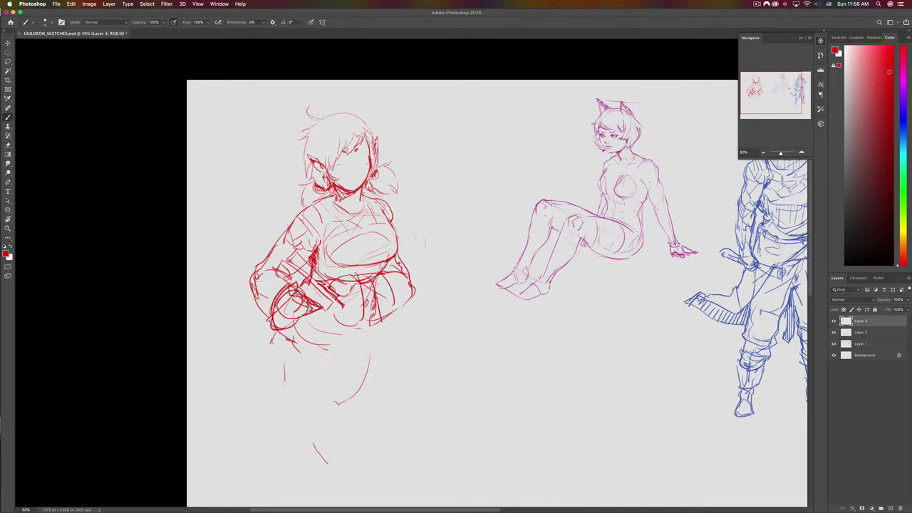
drag(285, 377, 279, 476)
drag(338, 431, 316, 494)
drag(286, 476, 289, 497)
drag(328, 422, 331, 432)
drag(290, 364, 362, 347)
key(ctrl+z)
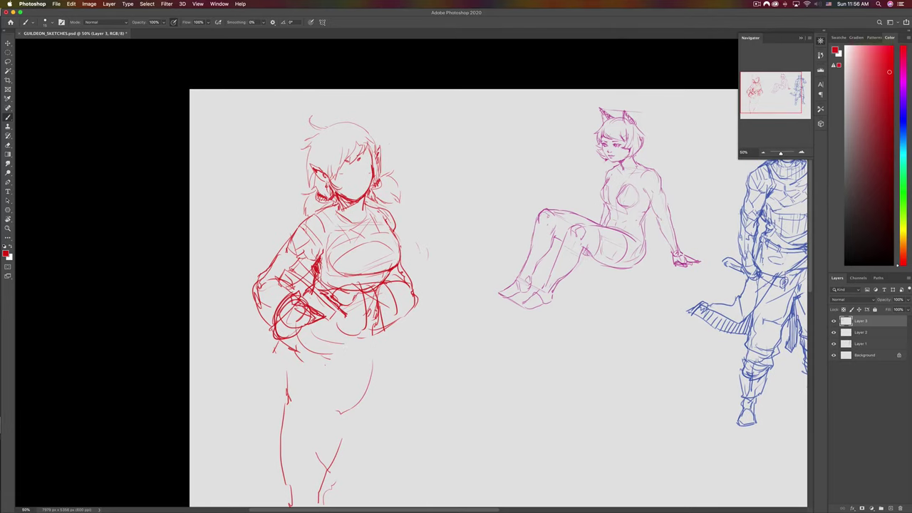
- Redraw the neckline curve across the upper chest and sketch a slanted hem line with thigh strokes below the waist
drag(318, 214, 382, 226)
key(super+z)
drag(319, 217, 371, 221)
key(super+z)
drag(313, 219, 371, 216)
mouse_move(306, 364)
mouse_down()
mouse_move(372, 339)
mouse_move(389, 399)
mouse_move(359, 413)
mouse_up()
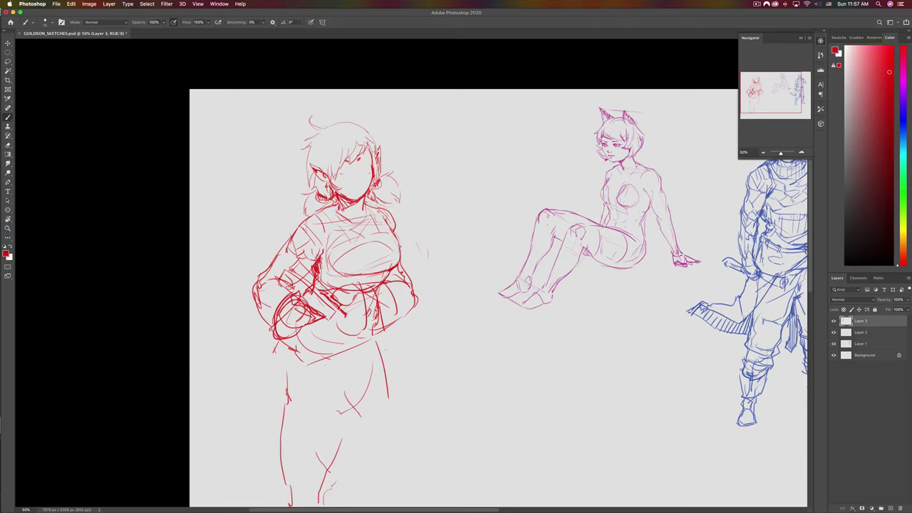
- Sketch both thighs and add the knee and lower-leg contours of the leg farther from the hip hand
drag(386, 339, 400, 405)
mouse_move(347, 437)
mouse_down()
mouse_move(337, 356)
mouse_move(295, 405)
mouse_move(298, 418)
mouse_up()
key(super+z)
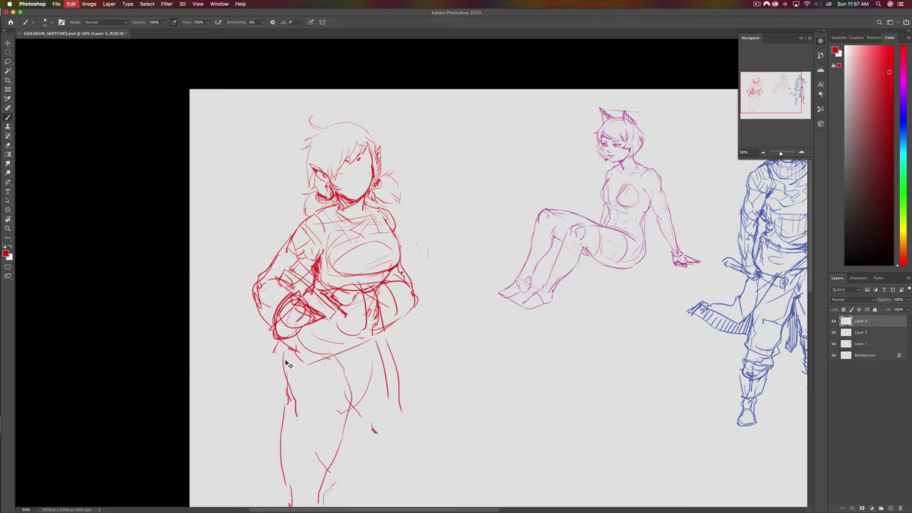
drag(288, 352, 284, 403)
mouse_move(355, 356)
mouse_down()
mouse_move(335, 428)
mouse_move(320, 434)
mouse_up()
key(super+z)
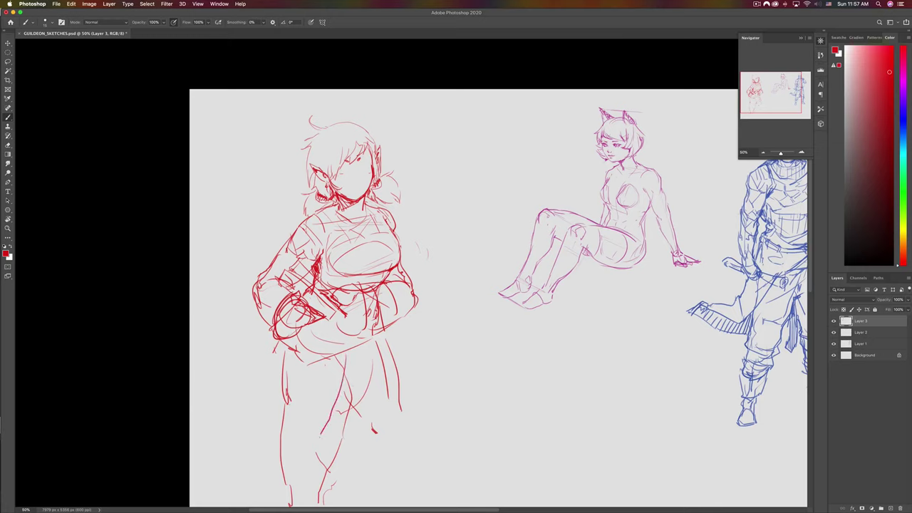
mouse_move(346, 404)
mouse_down()
mouse_move(383, 418)
mouse_move(362, 428)
mouse_move(399, 454)
mouse_move(391, 503)
mouse_up()
drag(319, 444, 345, 446)
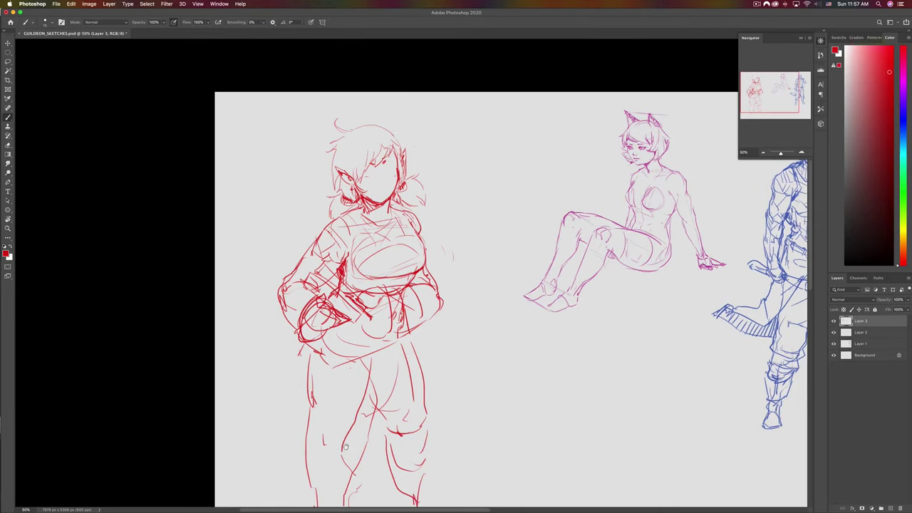
- Remove the leg below the hip hand with the Lasso and flip the canvas horizontally
key(l)
mouse_move(286, 449)
mouse_down()
mouse_move(380, 491)
mouse_move(370, 377)
mouse_move(294, 388)
mouse_up()
key(super+x)
key(super+shift+h)
key(b)
- Try new thigh and shin contours for the removed leg
mouse_move(692, 326)
mouse_down()
mouse_move(462, 369)
mouse_move(469, 328)
mouse_move(527, 361)
mouse_move(559, 467)
mouse_up()
scroll(469, 328, down, 5)
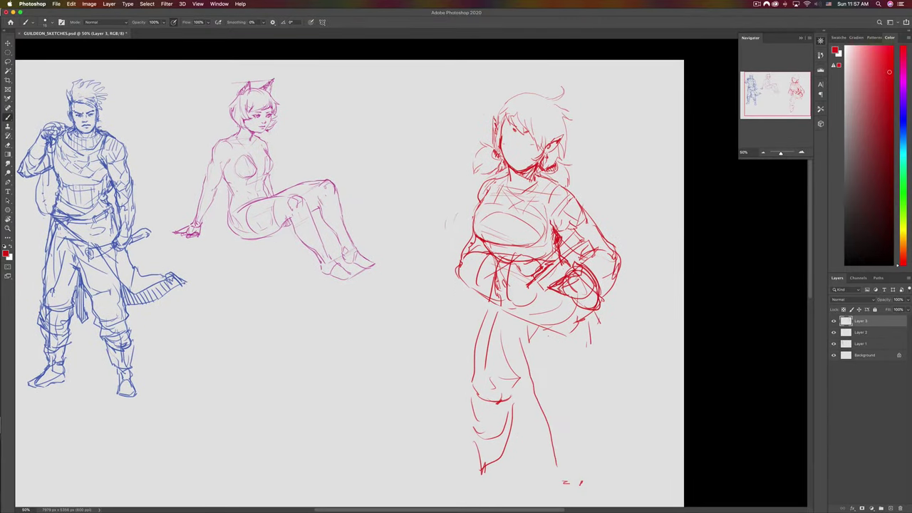
key(super+z)
drag(509, 328, 518, 375)
drag(575, 348, 563, 413)
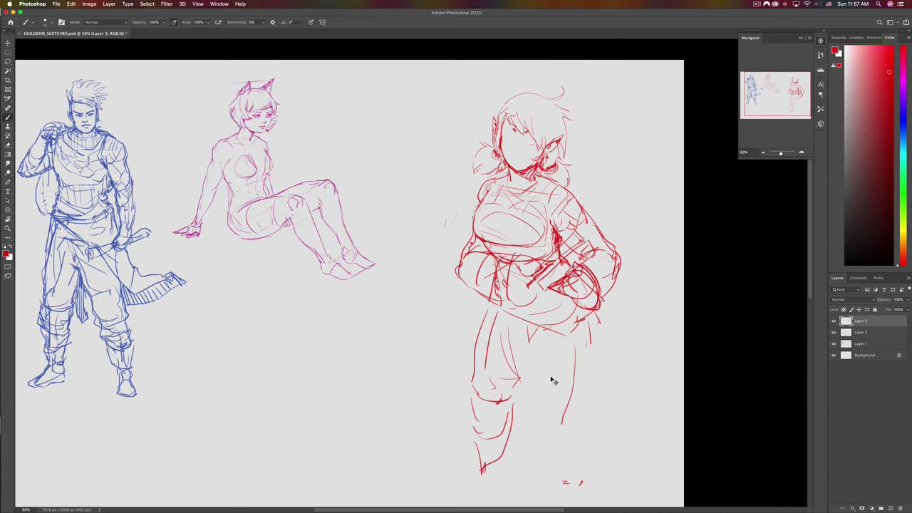
key(super+z)
drag(557, 445, 568, 483)
scroll(570, 485, down, 5)
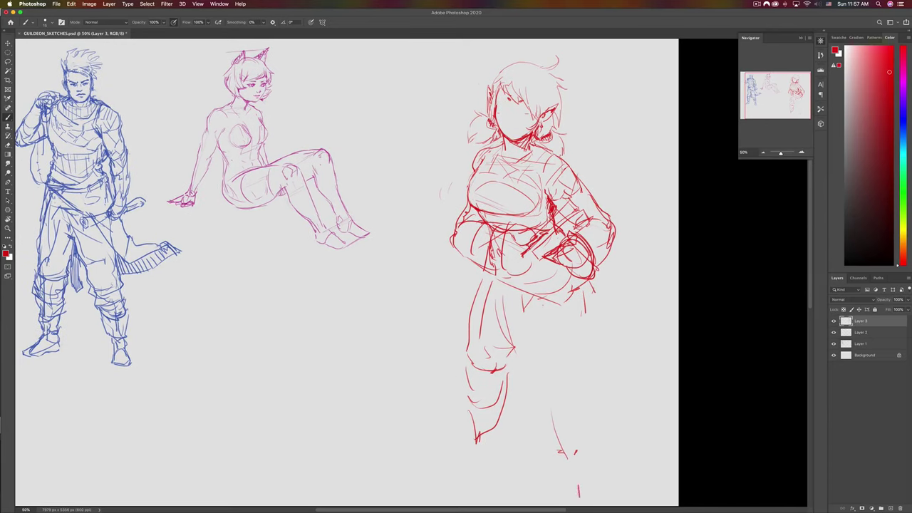
scroll(561, 454, down, 5)
scroll(556, 439, up, 5)
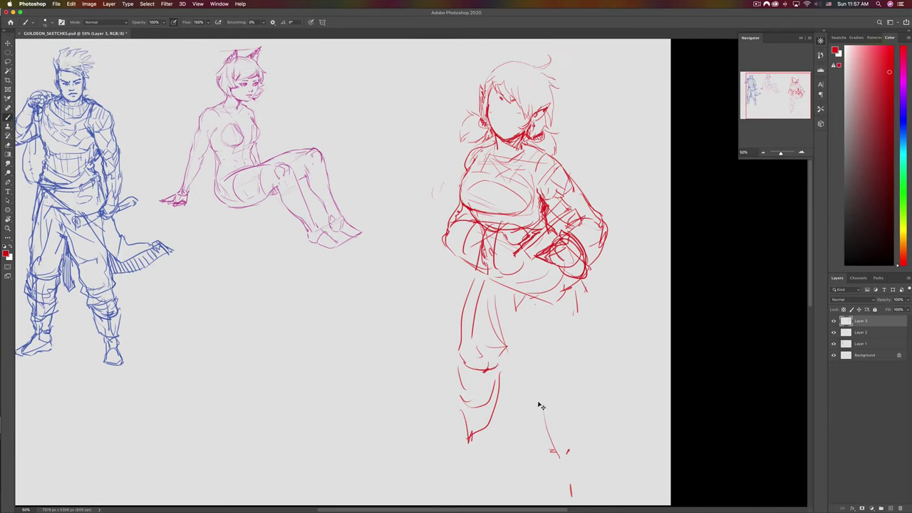
- Scale the whole red character down to about 90% and move it closer to the magenta character
key(super+t)
drag(430, 53, 446, 92)
drag(503, 170, 473, 143)
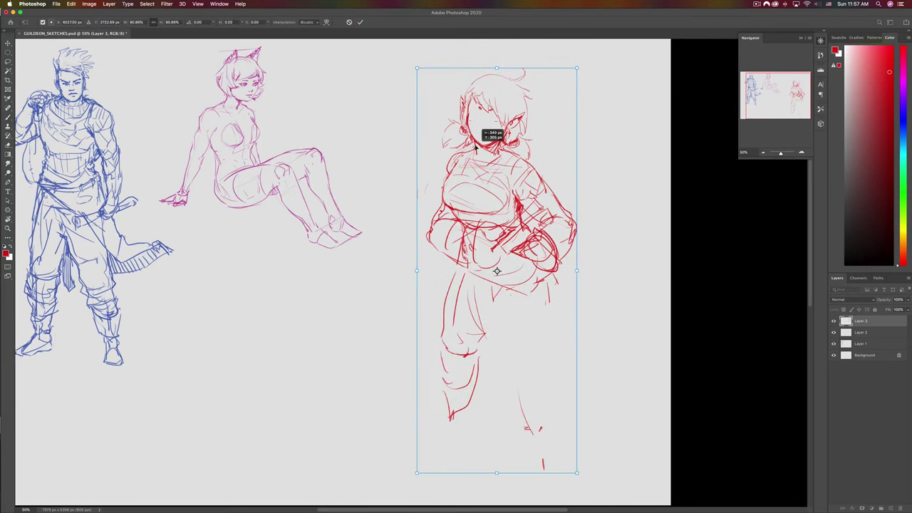
key(Return)
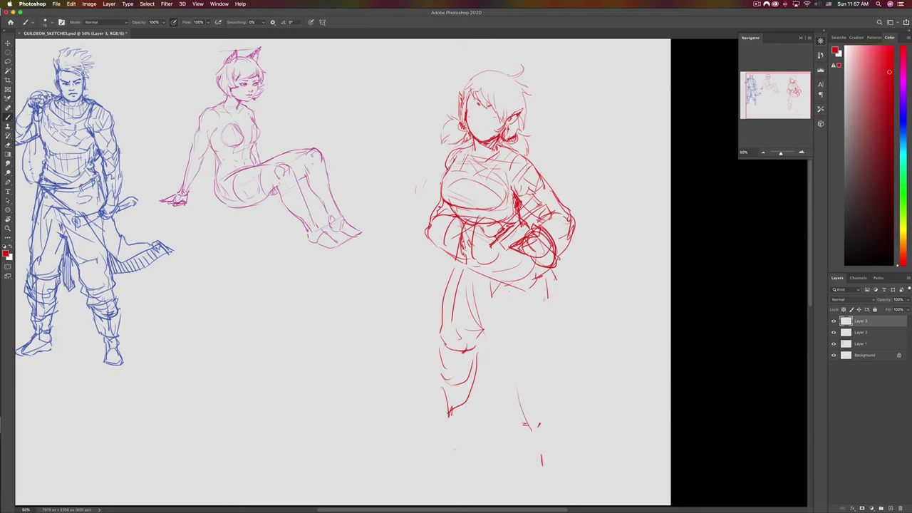
- Sketch slanted ground-plane guide lines beneath the red character's feet
drag(465, 469, 522, 481)
key(super+z)
drag(464, 468, 515, 479)
drag(426, 456, 524, 482)
- Try new leg strokes, and delete the red character's leg lines with the Lasso, leaving the ground guides
drag(518, 318, 525, 346)
drag(453, 315, 476, 417)
key(l)
mouse_move(426, 355)
mouse_down()
mouse_move(456, 425)
mouse_move(497, 459)
mouse_move(567, 441)
mouse_move(549, 325)
mouse_move(439, 260)
mouse_move(457, 302)
mouse_move(496, 313)
mouse_move(482, 322)
mouse_move(444, 302)
mouse_up()
key(Delete)
key(ctrl+d)
key(b)
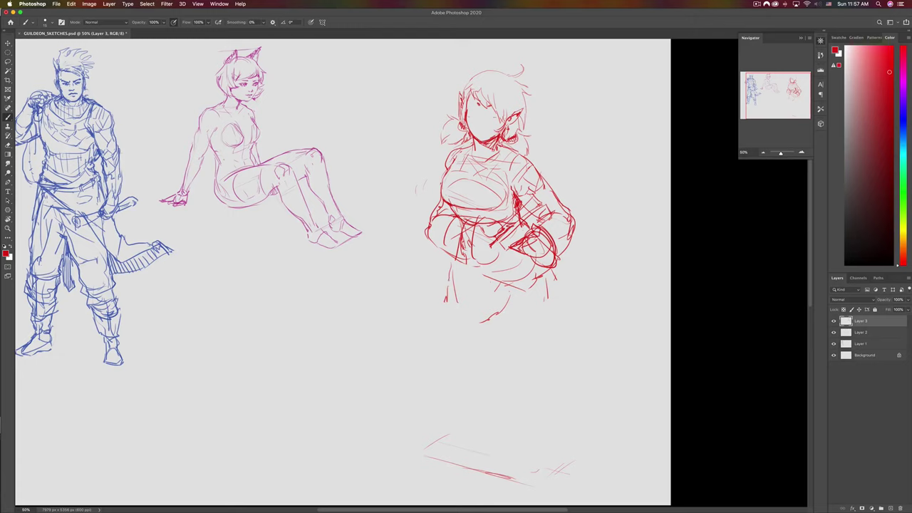
- Sketch the hem and the leg below the hip hand from thigh to ankle, plus a contour line for the other leg
mouse_move(463, 271)
mouse_down()
mouse_move(514, 283)
mouse_move(496, 350)
mouse_up()
mouse_move(545, 311)
mouse_down()
mouse_move(525, 378)
mouse_move(497, 369)
mouse_move(520, 381)
mouse_move(531, 362)
mouse_up()
drag(494, 327, 536, 306)
drag(451, 332, 447, 376)
drag(531, 376, 526, 435)
drag(496, 401, 505, 463)
drag(525, 427, 511, 472)
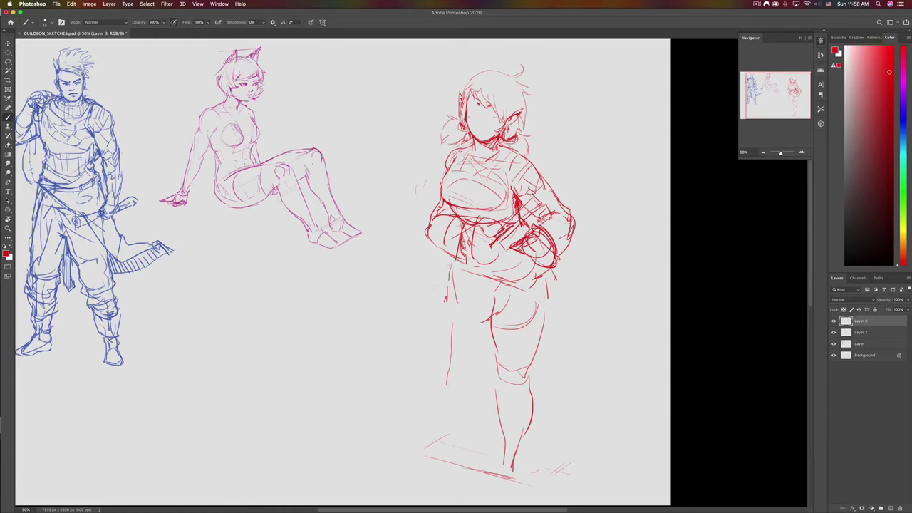
- Sketch the red character's other leg from thigh to foot with knee and calf contours, and erase stray marks near the ankle
drag(449, 332, 436, 426)
key(ctrl+z)
drag(448, 269, 436, 330)
mouse_move(481, 328)
mouse_down()
mouse_move(463, 350)
mouse_move(437, 353)
mouse_up()
drag(462, 352, 446, 362)
mouse_move(432, 332)
mouse_down()
mouse_move(412, 381)
mouse_move(418, 402)
mouse_up()
drag(451, 375, 439, 421)
mouse_move(426, 391)
mouse_down()
mouse_move(417, 427)
mouse_move(422, 446)
mouse_move(442, 456)
mouse_up()
drag(434, 456, 454, 457)
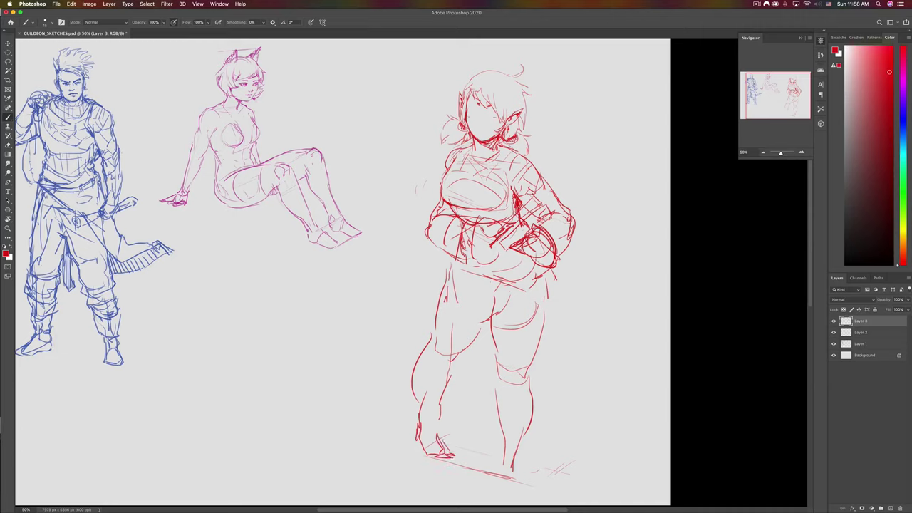
key(e)
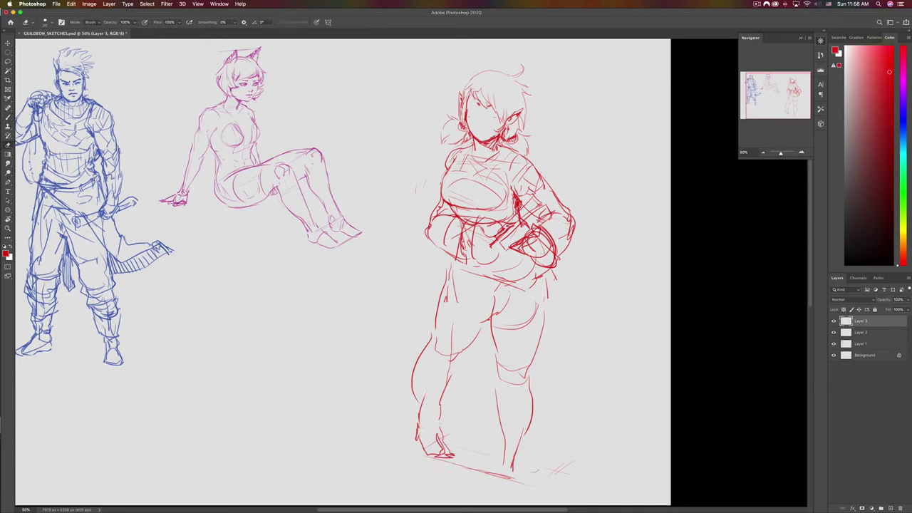
key(b)
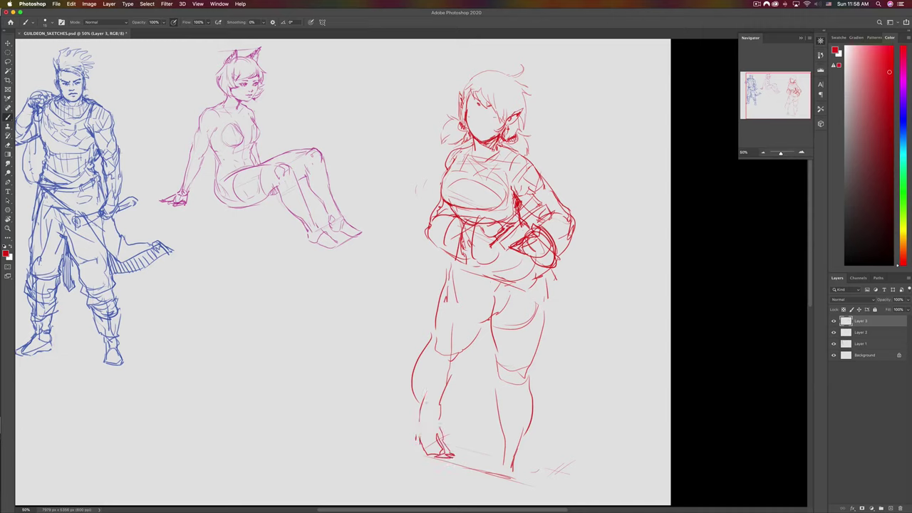
- Refine that leg's knee and calf contours, and sketch a pointed foot on the leg below the hip hand
drag(419, 421, 416, 439)
drag(417, 408, 414, 422)
drag(431, 380, 428, 393)
drag(449, 355, 437, 372)
mouse_move(526, 446)
mouse_down()
mouse_move(516, 486)
mouse_move(483, 503)
mouse_up()
drag(501, 480, 492, 495)
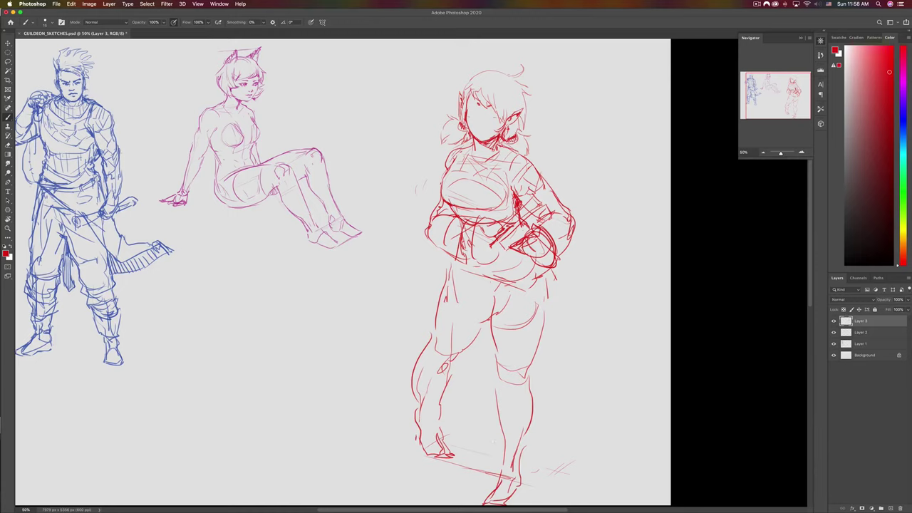
- Delete the other leg's lower part with the Lasso, and redraw its shin, ankle and foot
key(l)
mouse_move(413, 385)
mouse_down()
mouse_move(462, 391)
mouse_move(436, 365)
mouse_move(413, 400)
mouse_up()
key(Delete)
key(b)
mouse_move(452, 378)
mouse_down()
mouse_move(408, 439)
mouse_move(429, 446)
mouse_up()
drag(426, 438, 426, 451)
mouse_move(413, 438)
mouse_down()
mouse_move(430, 474)
mouse_move(414, 484)
mouse_move(403, 443)
mouse_up()
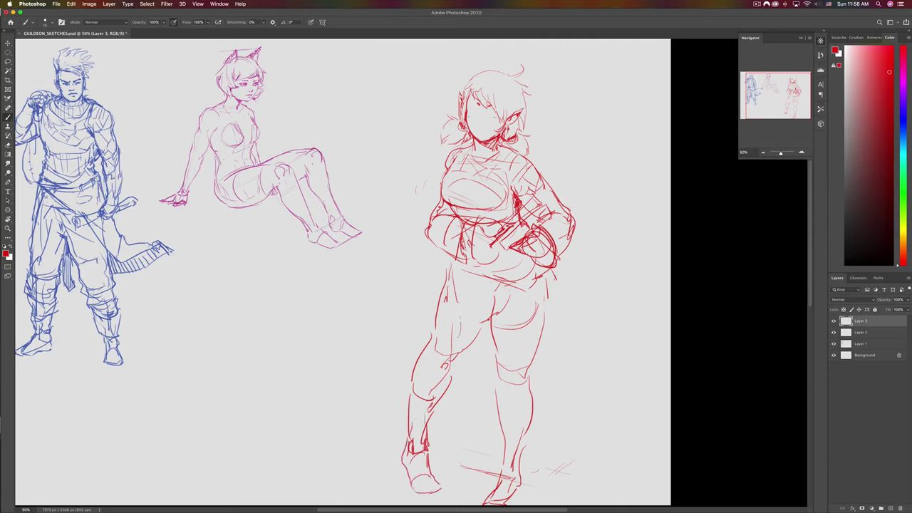
- Add a short contour at the crotch, and flip the canvas horizontally with the red character in view
mouse_move(462, 302)
mouse_down()
mouse_move(482, 318)
mouse_move(492, 309)
mouse_up()
key(super+f)
mouse_move(305, 347)
mouse_down()
mouse_move(455, 347)
mouse_move(491, 321)
mouse_move(513, 367)
mouse_up()
drag(329, 302, 316, 282)
key(super+t)
drag(188, 192, 213, 246)
key(Return)
scroll(235, 247, left, 5)
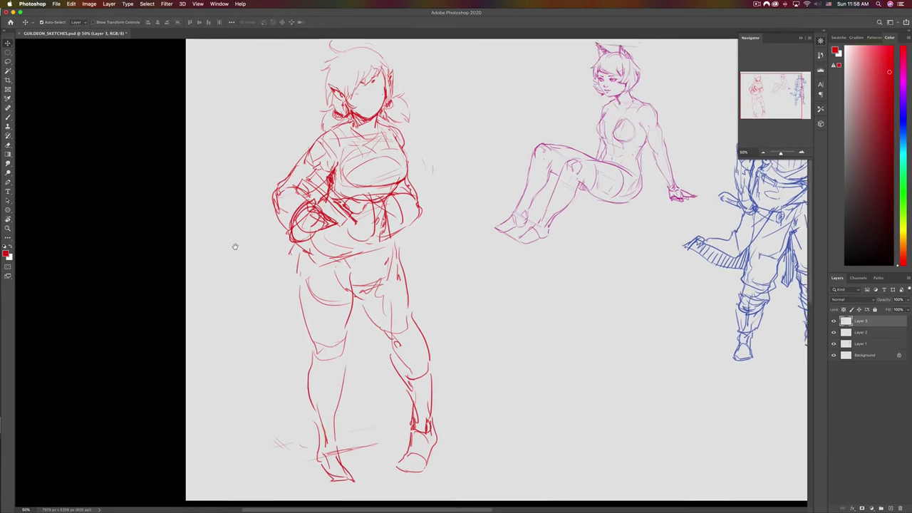
- Lasso both legs of the red character, skew and slightly shrink them, shift them under the hips, and deselect
key(l)
mouse_move(301, 268)
mouse_down()
mouse_move(414, 256)
mouse_move(463, 503)
mouse_move(327, 294)
mouse_move(301, 269)
mouse_up()
key(ctrl+t)
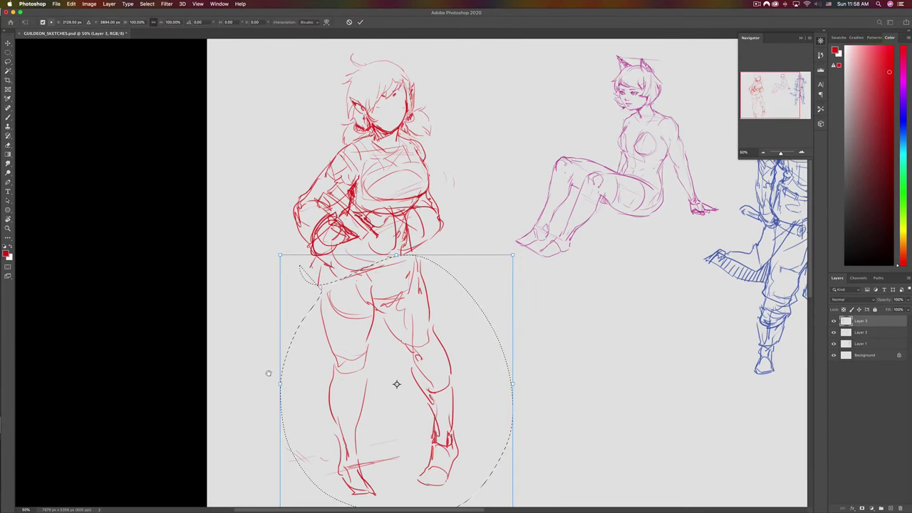
scroll(261, 326, down, 2)
drag(408, 482, 392, 474)
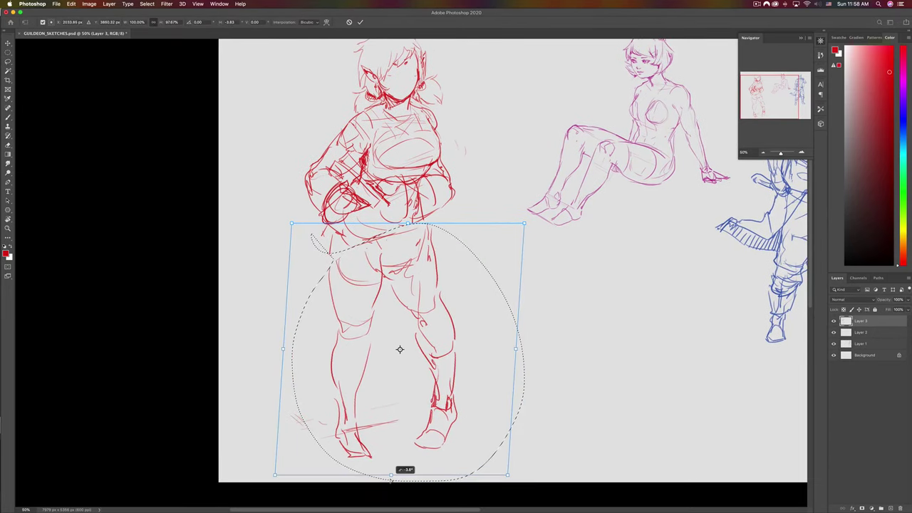
drag(519, 355, 519, 342)
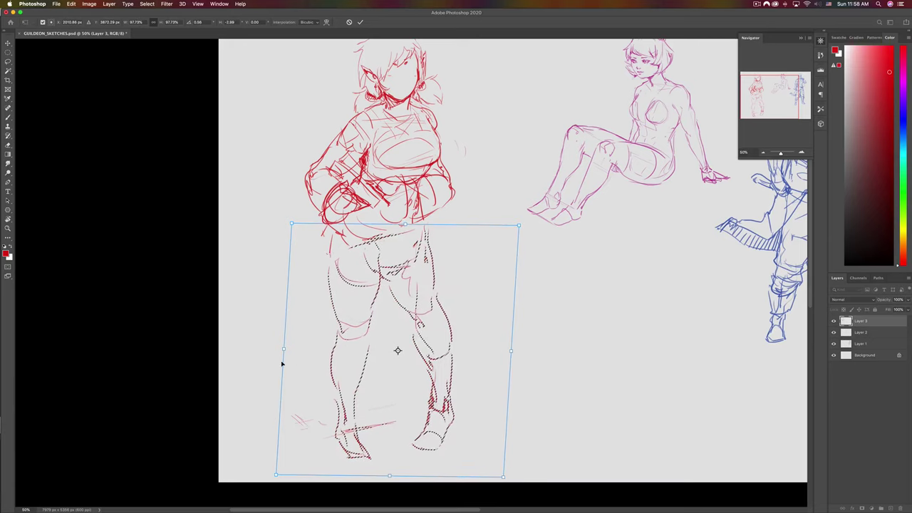
drag(282, 365, 278, 335)
key(Return)
key(ctrl+d)
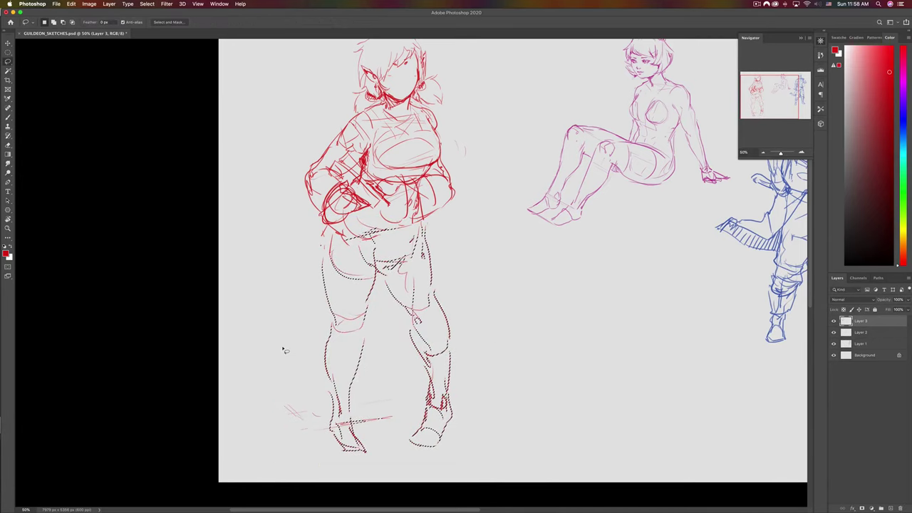
- Lasso and delete the lower part of the leg farther from the hip hand, from the knee down
text(b)
click(415, 391)
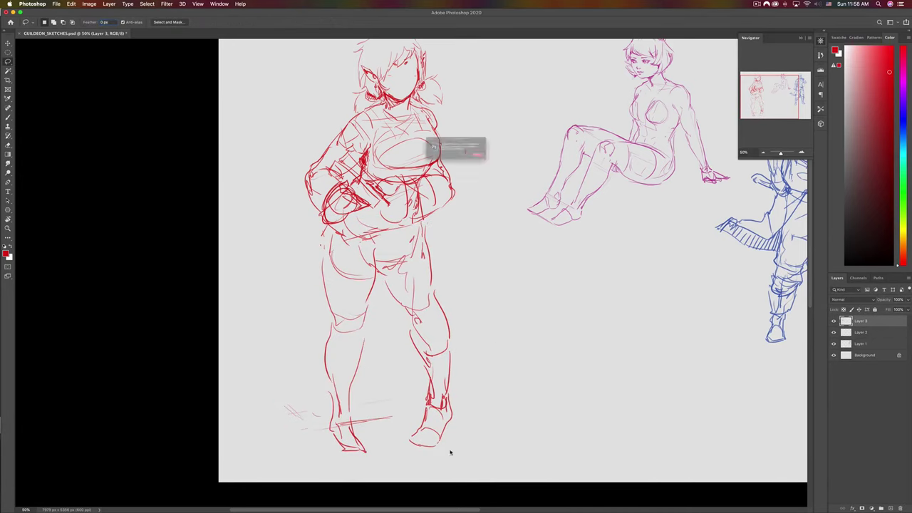
key(Return)
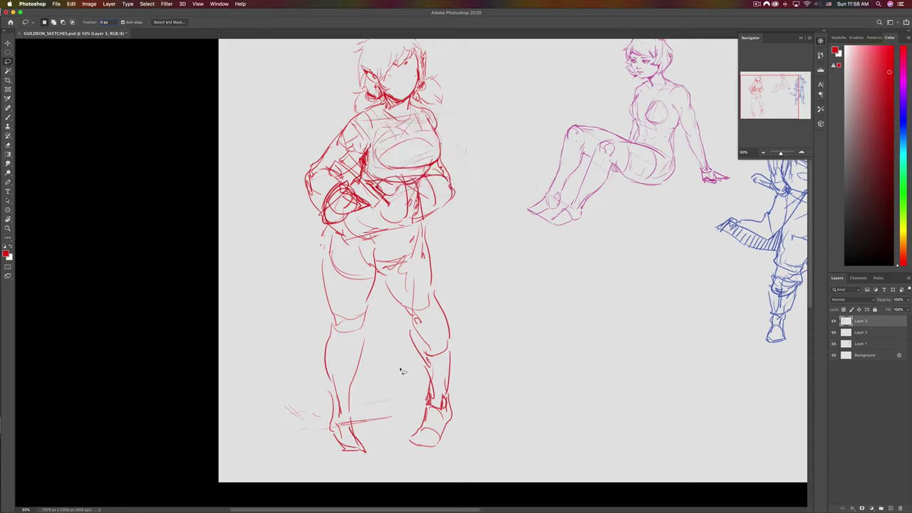
mouse_move(400, 360)
mouse_down()
mouse_move(470, 327)
mouse_move(410, 356)
mouse_up()
key(Delete)
key(ctrl+d)
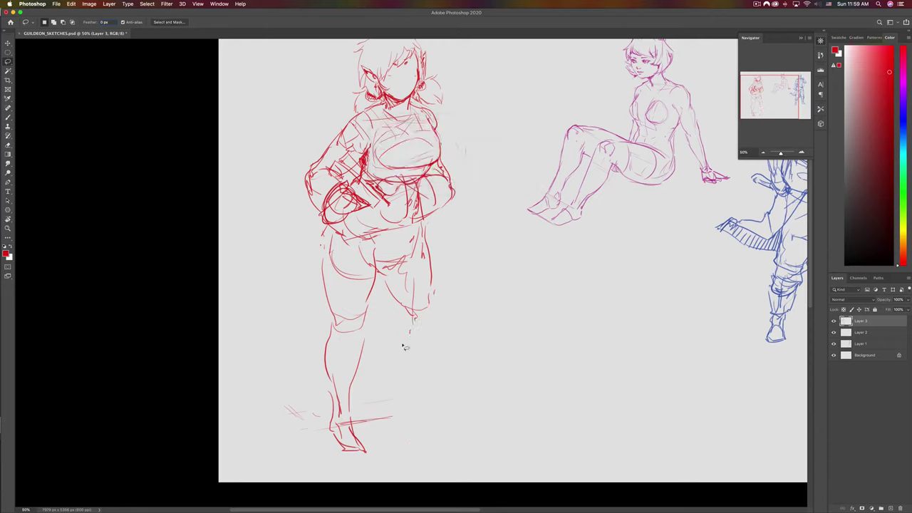
- Sketch a short flared skirt around the hips with a curved hem and side folds, plus trial knee contours for the missing leg
key(b)
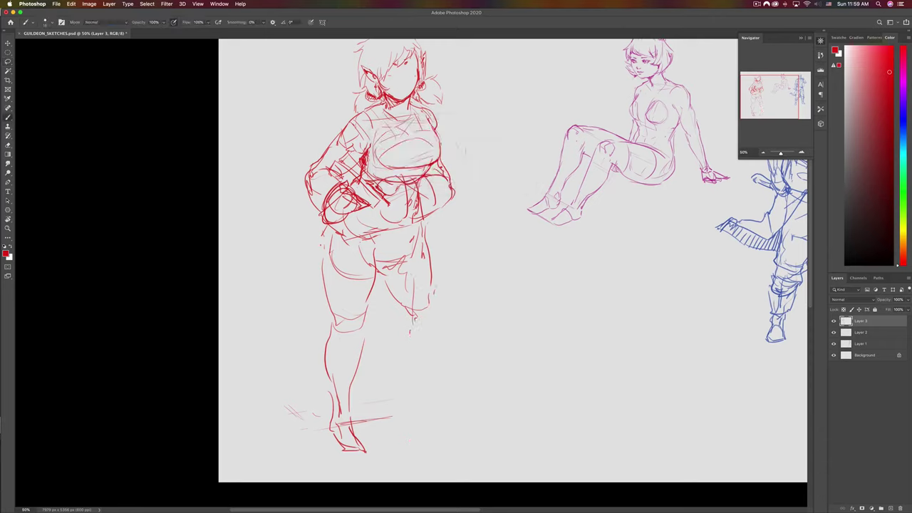
drag(436, 289, 449, 360)
drag(409, 317, 426, 346)
drag(329, 340, 322, 230)
drag(324, 262, 322, 228)
mouse_move(421, 234)
mouse_down()
mouse_move(420, 248)
mouse_move(443, 262)
mouse_up()
mouse_move(399, 289)
mouse_down()
mouse_move(447, 268)
mouse_move(381, 296)
mouse_move(356, 295)
mouse_up()
drag(387, 256, 389, 298)
drag(430, 235, 453, 266)
drag(424, 219, 460, 251)
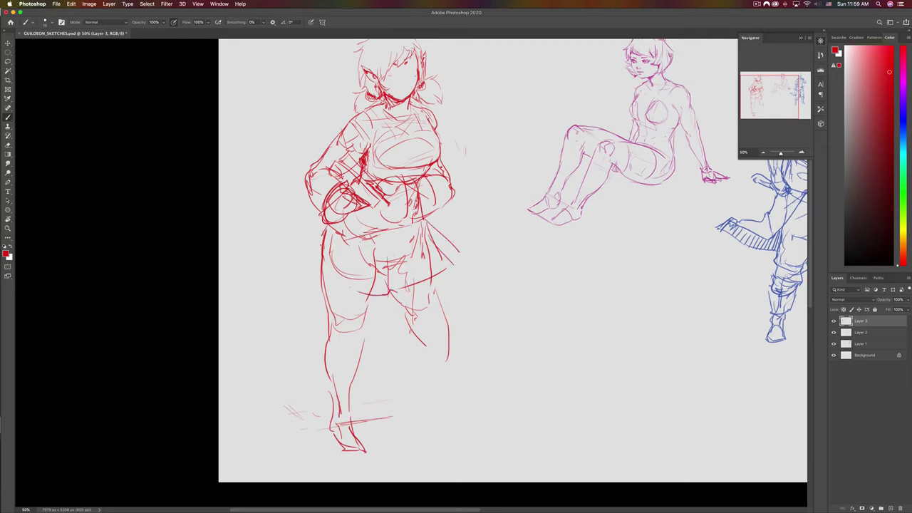
mouse_move(349, 293)
mouse_down()
mouse_move(320, 270)
mouse_move(325, 231)
mouse_up()
- Try new leg contours below the skirt, undo them, and delete the far leg's remaining lines with the Lasso
drag(410, 288, 362, 394)
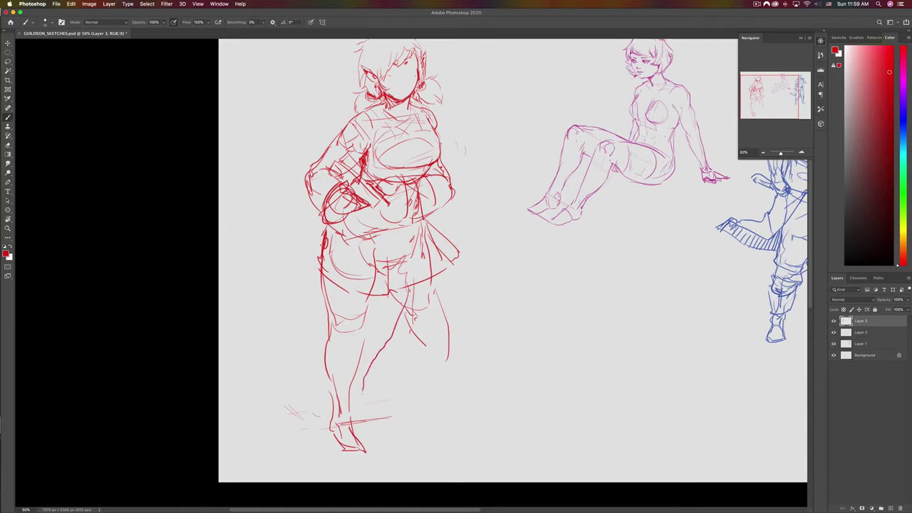
key(super+z)
drag(426, 265, 416, 389)
key(super+z)
key(l)
drag(408, 283, 433, 391)
key(Delete)
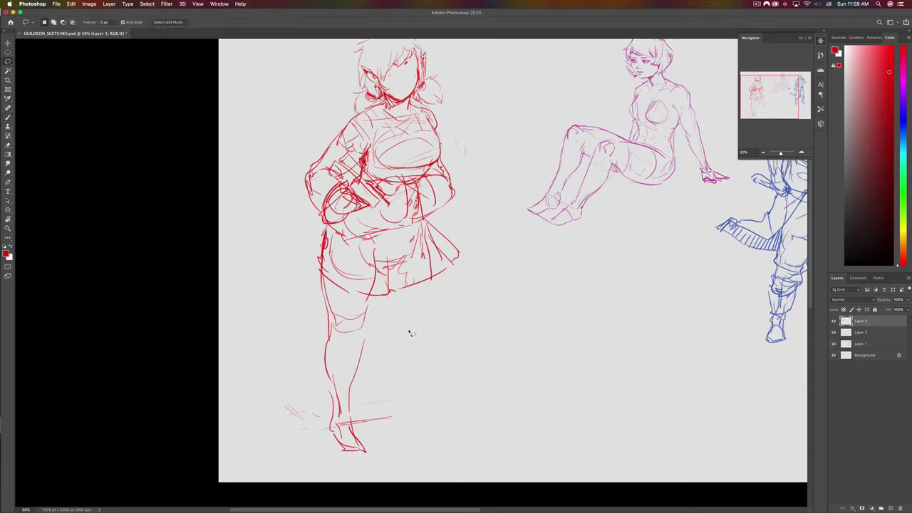
- Sketch a slanted far thigh below the skirt, and delete the standing leg below the knee together with the ground guides
key(b)
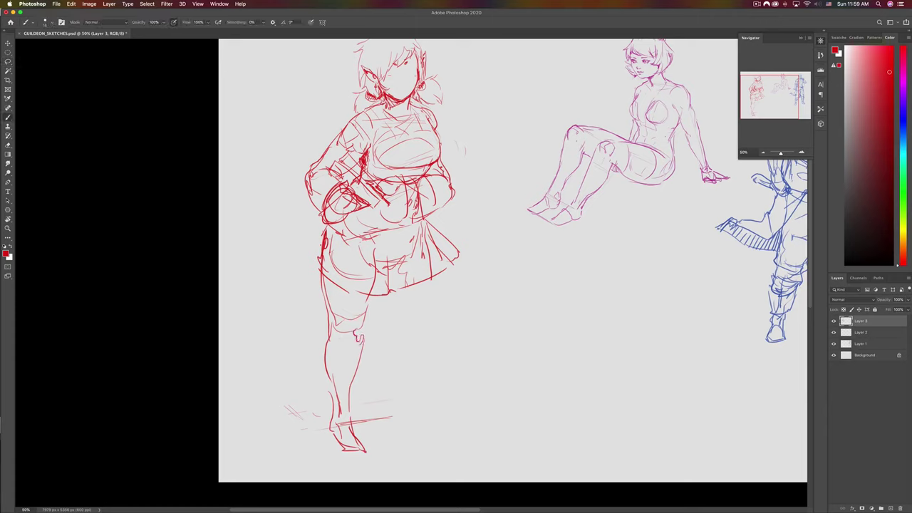
drag(413, 285, 391, 324)
drag(379, 353, 395, 395)
key(l)
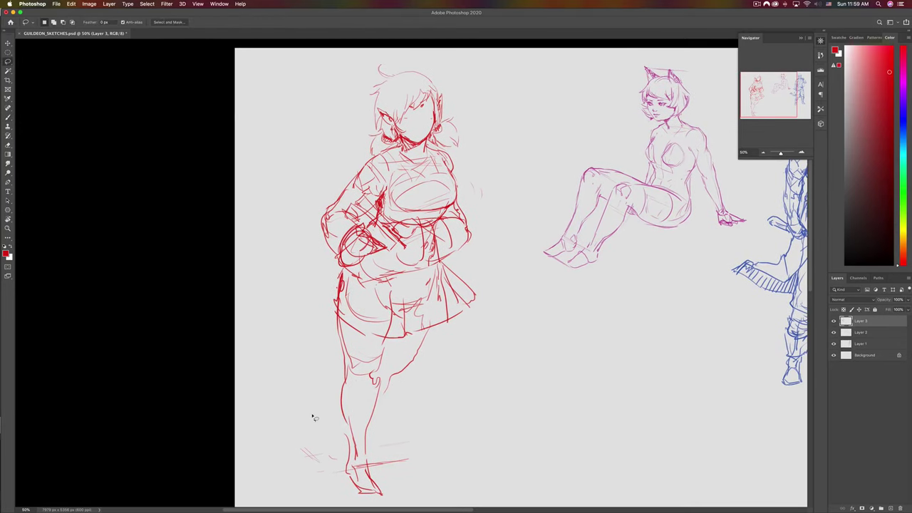
mouse_move(307, 399)
mouse_down()
mouse_move(403, 494)
mouse_move(377, 388)
mouse_move(341, 381)
mouse_up()
key(Delete)
key(ctrl+d)
- Sketch the far leg's outer thigh contour, and place both shins and ankles with short strokes
key(b)
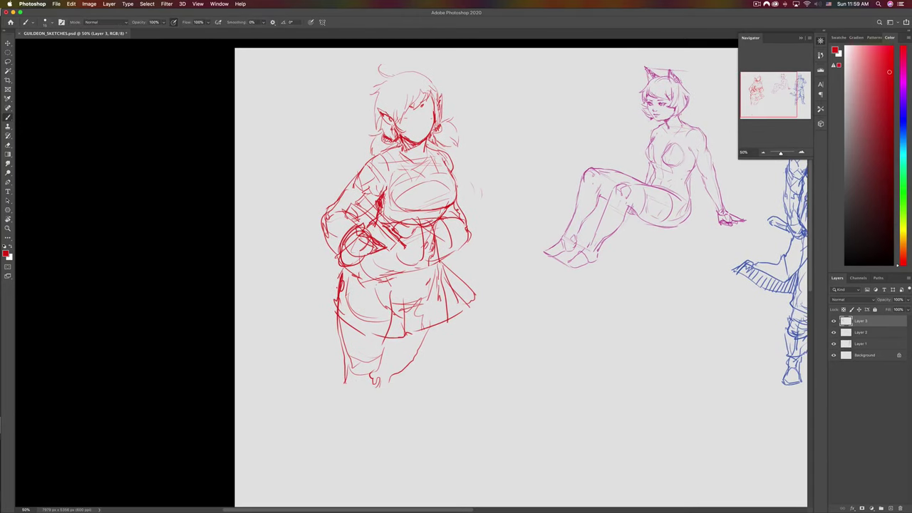
drag(445, 324, 431, 363)
key(super+z)
drag(445, 322, 426, 358)
drag(361, 399, 359, 426)
drag(403, 408, 392, 451)
mouse_move(362, 453)
mouse_down()
mouse_move(368, 468)
mouse_move(392, 460)
mouse_up()
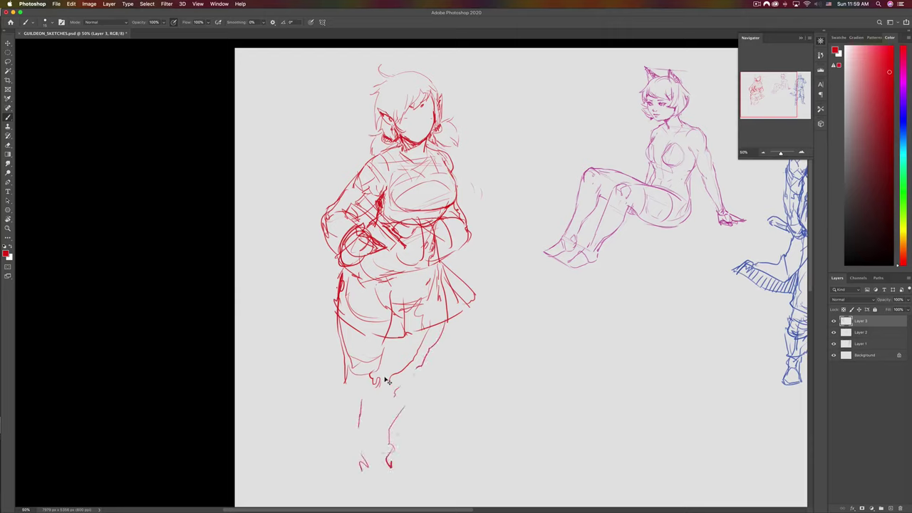
- Retry the far leg's contour down to the ankle, and flip the canvas horizontally
key(ctrl+z)
drag(447, 330, 397, 449)
key(ctrl+z)
drag(404, 417, 409, 428)
key(super+shift+h)
scroll(337, 389, right, 5)
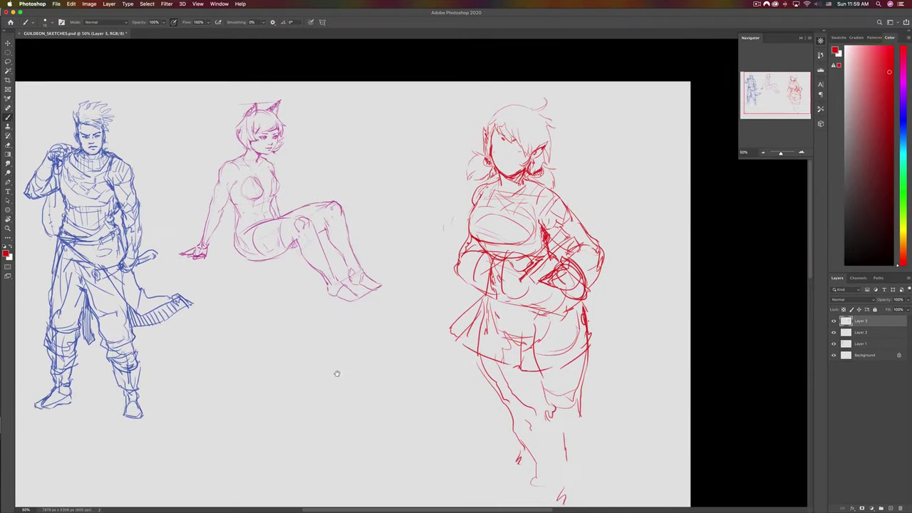
- Sketch the knee, shin and calf of the leg below the hip hand, and mark the far leg's ankle
mouse_move(565, 393)
mouse_down()
mouse_move(560, 415)
mouse_move(547, 382)
mouse_move(540, 418)
mouse_up()
drag(567, 382, 562, 442)
drag(543, 420, 544, 456)
drag(504, 424, 502, 437)
drag(505, 435, 497, 447)
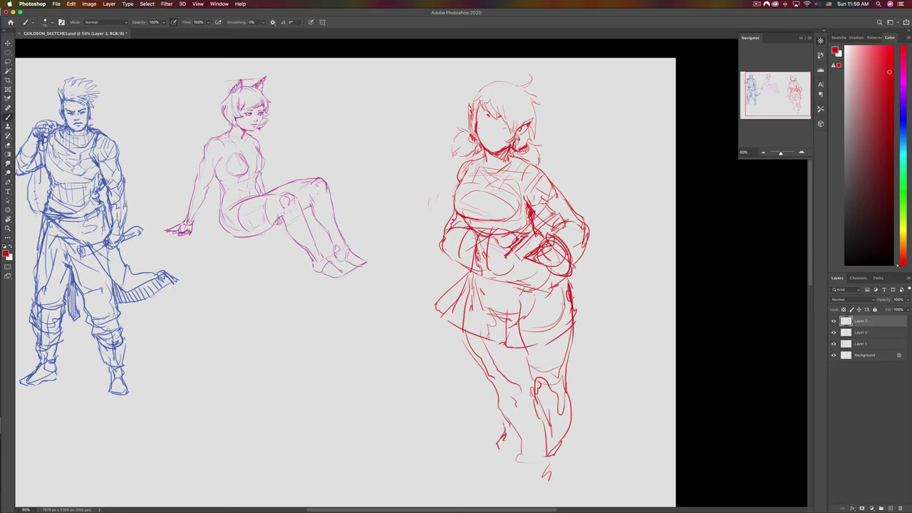
- Hatch the hand in front of the red character's belly as a dark shape
mouse_move(509, 268)
mouse_down()
mouse_move(500, 276)
mouse_move(492, 260)
mouse_up()
drag(499, 241, 486, 258)
drag(490, 245, 482, 253)
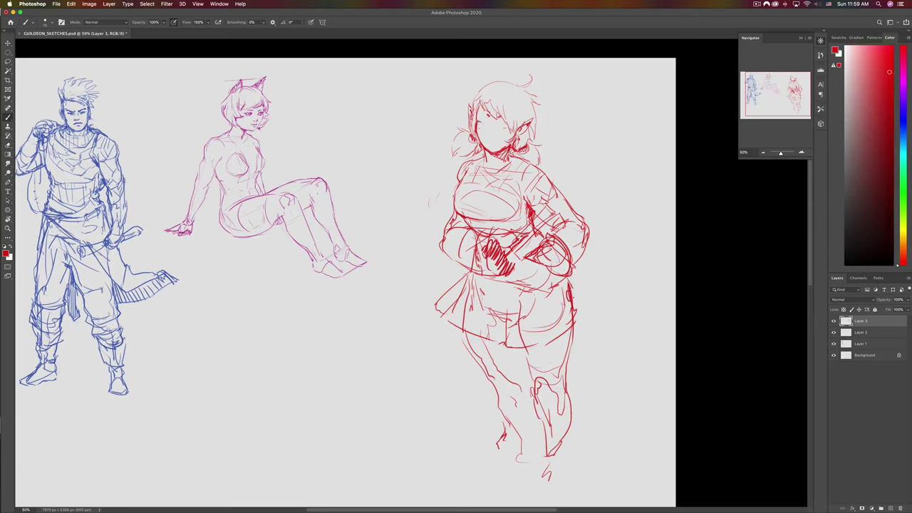
- Erase the face guide marks, draw the red character's facial features and glasses, and refine the neck, shoulder and chest lines
key(e)
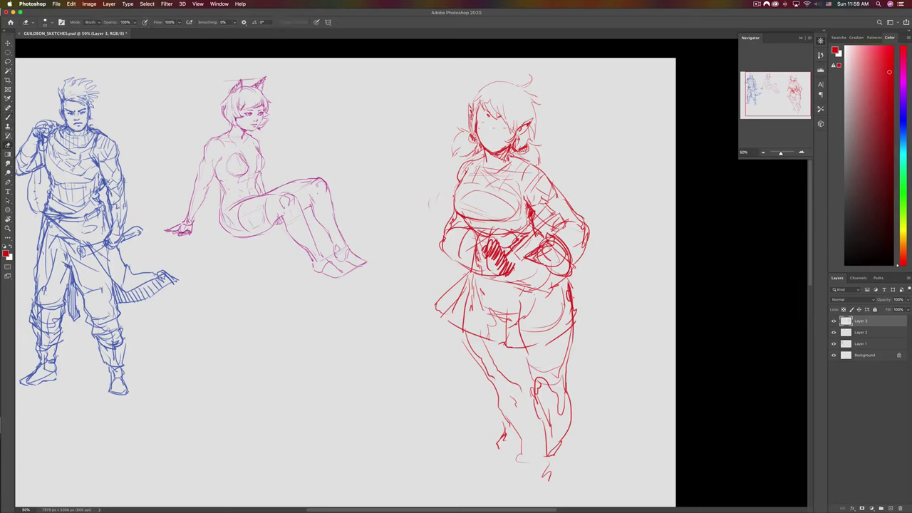
key(b)
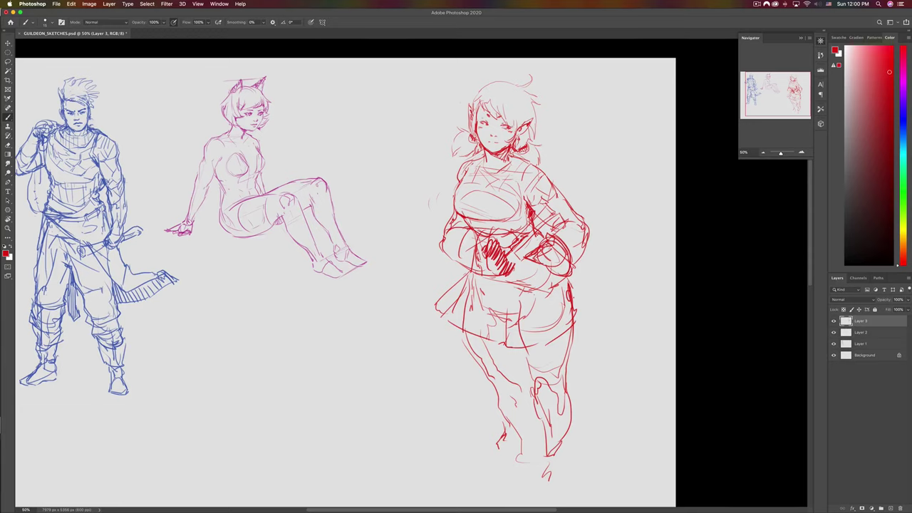
drag(503, 133, 514, 130)
mouse_move(511, 156)
mouse_down()
mouse_move(540, 170)
mouse_move(544, 186)
mouse_up()
drag(479, 186, 483, 198)
mouse_move(443, 255)
mouse_down()
mouse_move(463, 190)
mouse_move(505, 200)
mouse_up()
- Flip the canvas horizontally, and touch up the far leg's shin line near the ankle
key(super+shift+h)
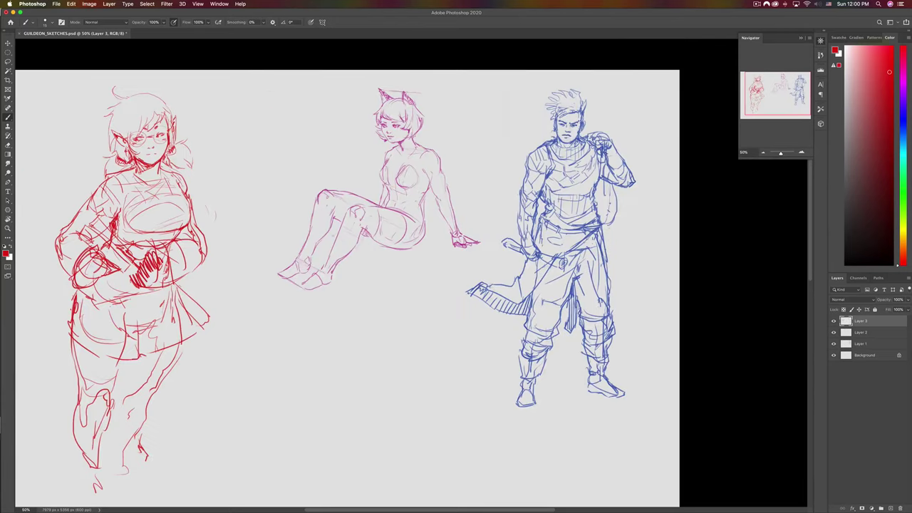
drag(249, 310, 423, 295)
scroll(423, 294, left, 2)
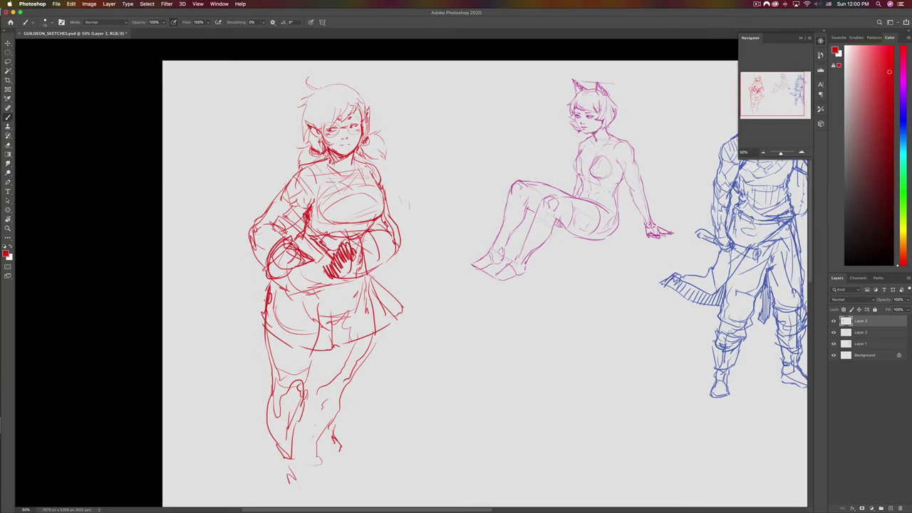
drag(316, 426, 308, 464)
scroll(484, 285, left, 2)
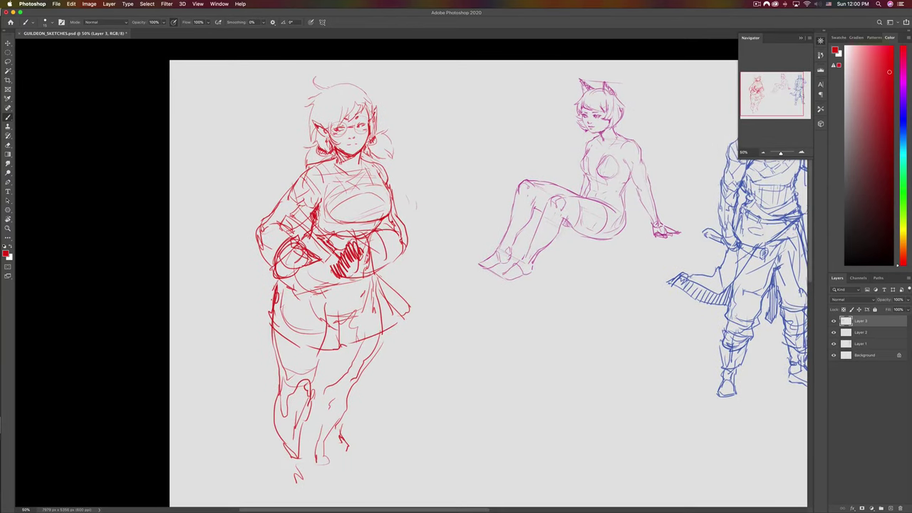
- Draw a narrow bar-shaped object held diagonally between the hands, and hatch both hands dark
drag(280, 225, 325, 265)
mouse_move(283, 227)
mouse_down()
mouse_move(288, 216)
mouse_move(306, 245)
mouse_up()
mouse_move(342, 248)
mouse_down()
mouse_move(329, 274)
mouse_move(333, 265)
mouse_move(347, 275)
mouse_move(353, 256)
mouse_up()
mouse_move(290, 258)
mouse_down()
mouse_move(273, 275)
mouse_move(288, 285)
mouse_up()
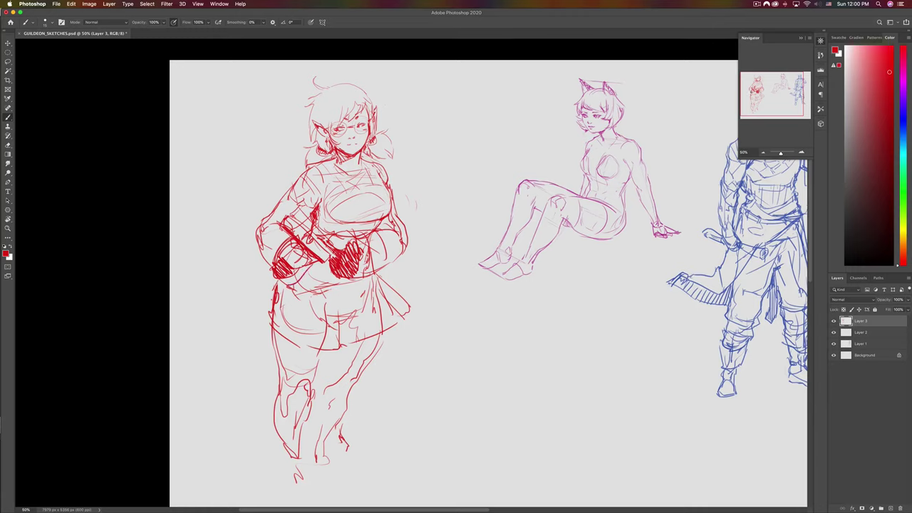
- Widen the sleeve outline around the bent elbow, and add collar lines at the neckline
mouse_move(262, 233)
mouse_down()
mouse_move(273, 287)
mouse_move(265, 263)
mouse_up()
mouse_move(261, 214)
mouse_down()
mouse_move(251, 263)
mouse_move(264, 215)
mouse_move(278, 207)
mouse_up()
mouse_move(317, 167)
mouse_down()
mouse_move(331, 178)
mouse_move(336, 171)
mouse_up()
drag(336, 165, 344, 175)
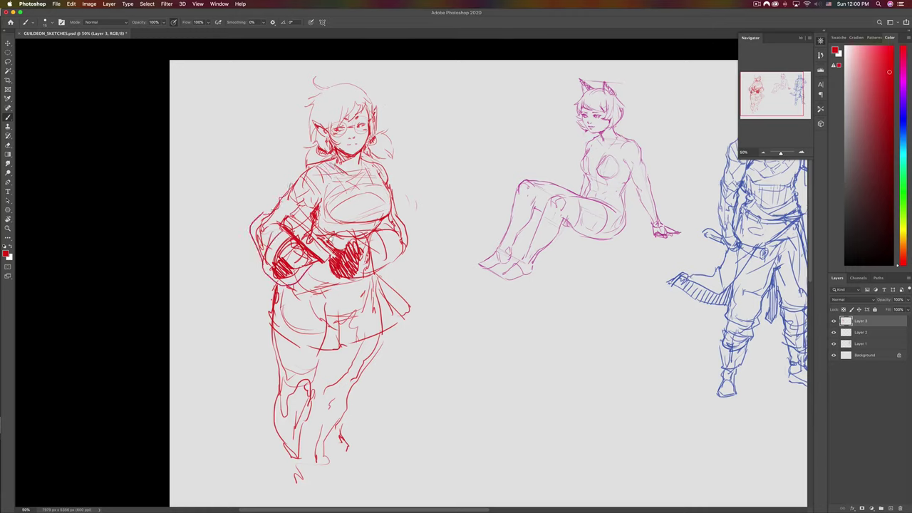
- Delete the far leg below the skirt with the Lasso, and undo a trial replacement stroke
key(l)
mouse_move(324, 378)
mouse_down()
mouse_move(384, 337)
mouse_move(313, 420)
mouse_up()
key(Delete)
key(b)
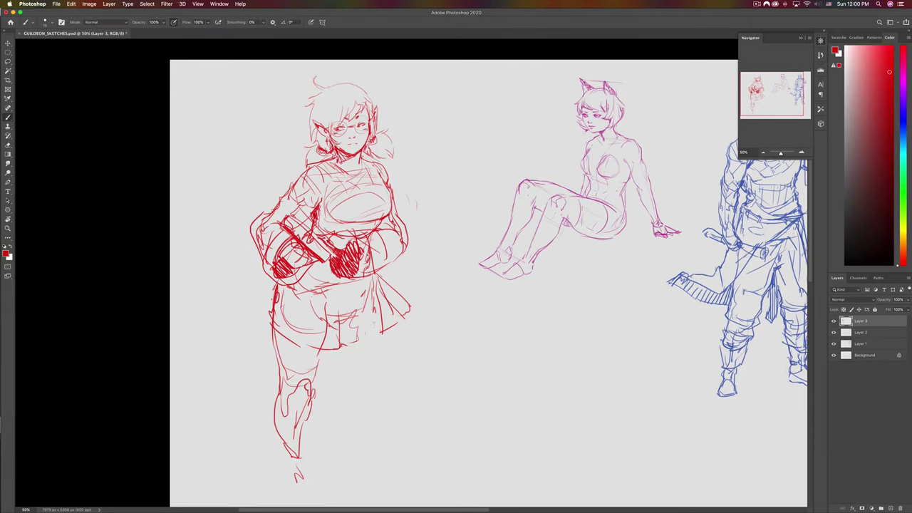
drag(369, 340, 347, 373)
key(super+z)
key(super+z)
- Redraw the far leg with straighter thigh lines, a knee band and a tapered shin, and restore the skirt hem above it
drag(381, 300, 389, 362)
drag(342, 345, 357, 382)
mouse_move(335, 341)
mouse_down()
mouse_move(357, 383)
mouse_move(392, 384)
mouse_move(386, 388)
mouse_up()
drag(349, 335, 379, 349)
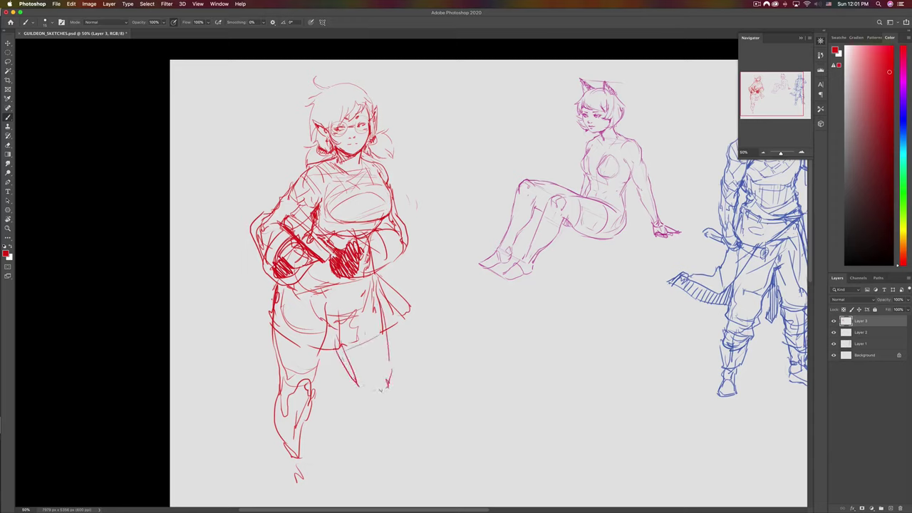
mouse_move(349, 376)
mouse_down()
mouse_move(353, 395)
mouse_move(386, 401)
mouse_move(391, 386)
mouse_move(352, 440)
mouse_up()
drag(381, 409, 357, 455)
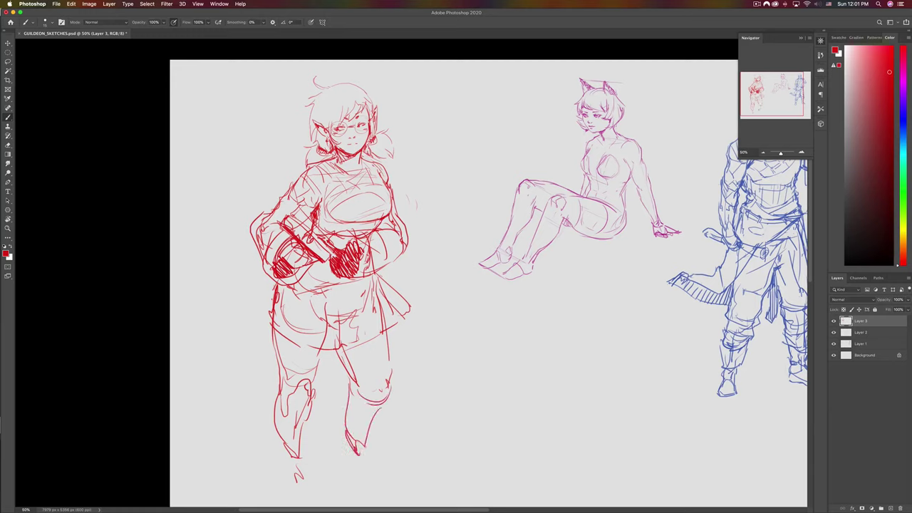
- Strengthen the curved skirt hem on the hip-hand side, and add vertical pleat lines
mouse_move(330, 320)
mouse_down()
mouse_move(315, 372)
mouse_move(331, 330)
mouse_up()
drag(275, 323, 318, 347)
drag(280, 292, 277, 307)
mouse_move(300, 291)
mouse_down()
mouse_move(284, 333)
mouse_move(299, 335)
mouse_up()
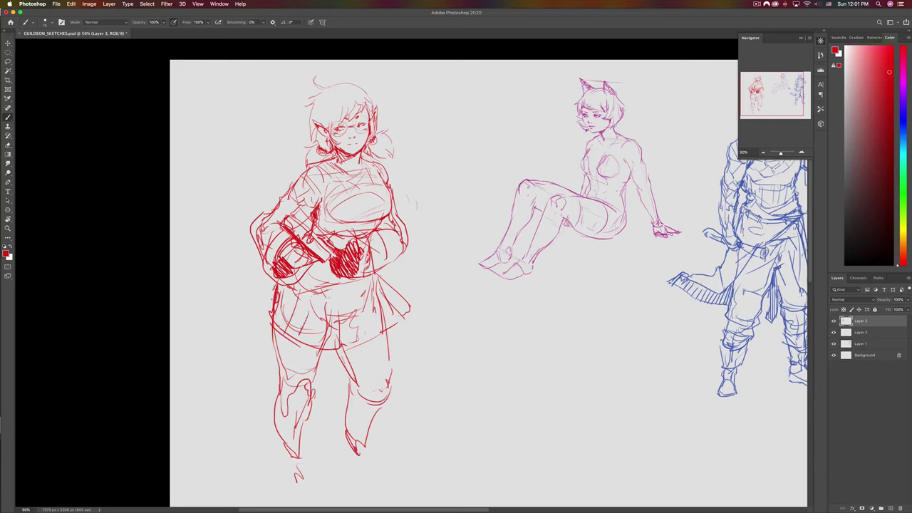
- Clear the old pleat and stray lines from inside the skirt with the Lasso, keeping the curved hem
key(l)
mouse_move(299, 293)
mouse_down()
mouse_move(319, 336)
mouse_move(331, 341)
mouse_move(385, 321)
mouse_move(360, 288)
mouse_move(306, 292)
mouse_up()
key(super+x)
key(super+d)
key(b)
drag(319, 346, 346, 347)
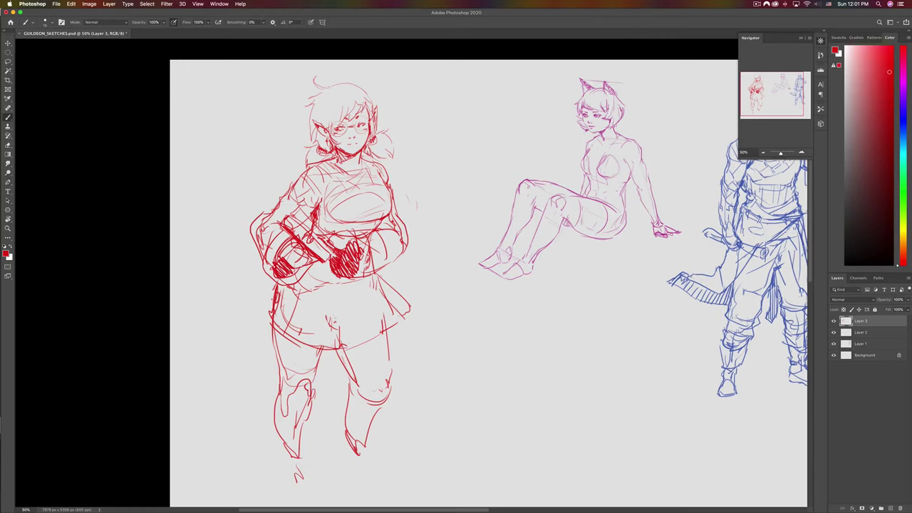
key(l)
drag(326, 303, 324, 311)
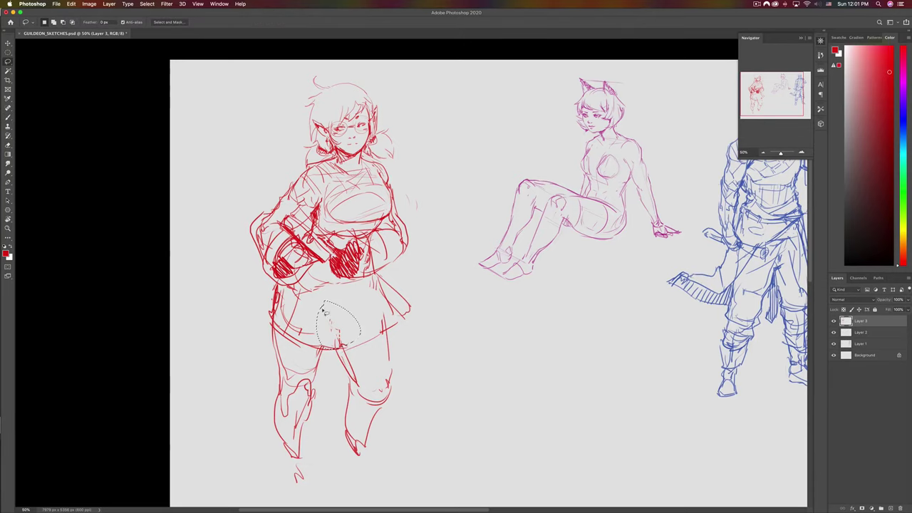
key(super+x)
- Flip the canvas horizontally and nudge the legs slightly up under the skirt hem using Lasso selections
key(super+shift+h)
key(b)
mouse_move(511, 322)
mouse_down()
mouse_move(383, 353)
mouse_move(431, 363)
mouse_move(484, 427)
mouse_move(410, 478)
mouse_move(419, 367)
mouse_up()
scroll(382, 352, right, 5)
key(l)
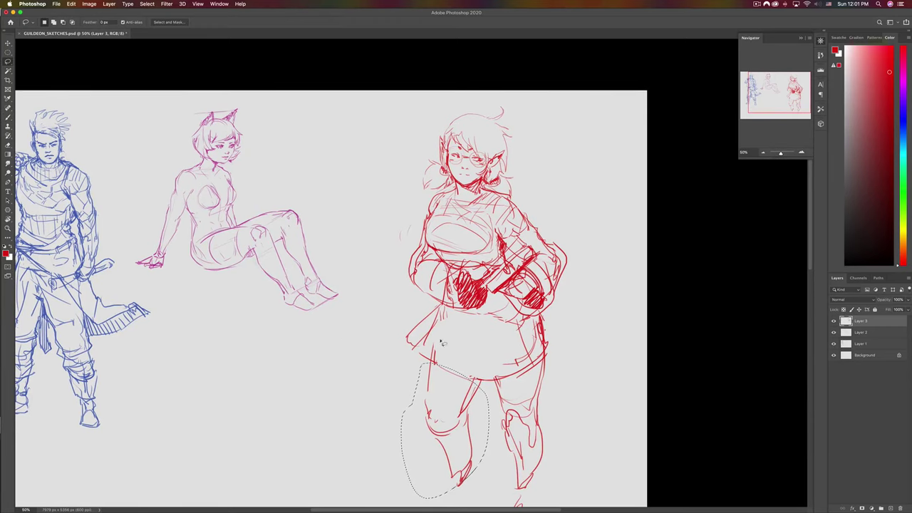
mouse_move(490, 388)
mouse_down()
mouse_move(556, 369)
mouse_move(488, 491)
mouse_move(483, 457)
mouse_move(510, 440)
mouse_up()
key(v)
key(ctrl+d)
- Draw long skirt pleats and a pointed cloth tail at the waist, darken the shoulder line, and save the document
key(b)
drag(489, 326, 478, 367)
drag(463, 315, 439, 354)
mouse_move(438, 299)
mouse_down()
mouse_move(420, 329)
mouse_move(399, 298)
mouse_move(412, 330)
mouse_up()
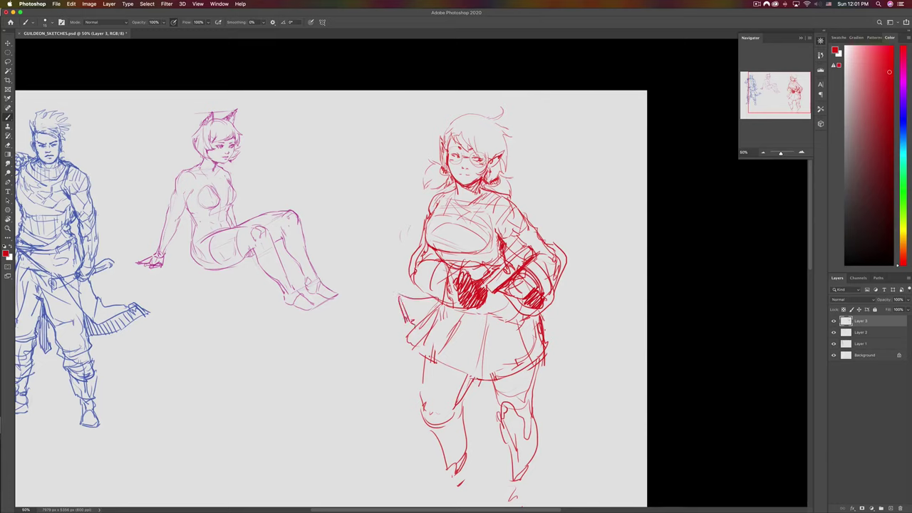
drag(405, 293, 457, 307)
mouse_move(428, 210)
mouse_down()
mouse_move(428, 223)
mouse_move(436, 211)
mouse_up()
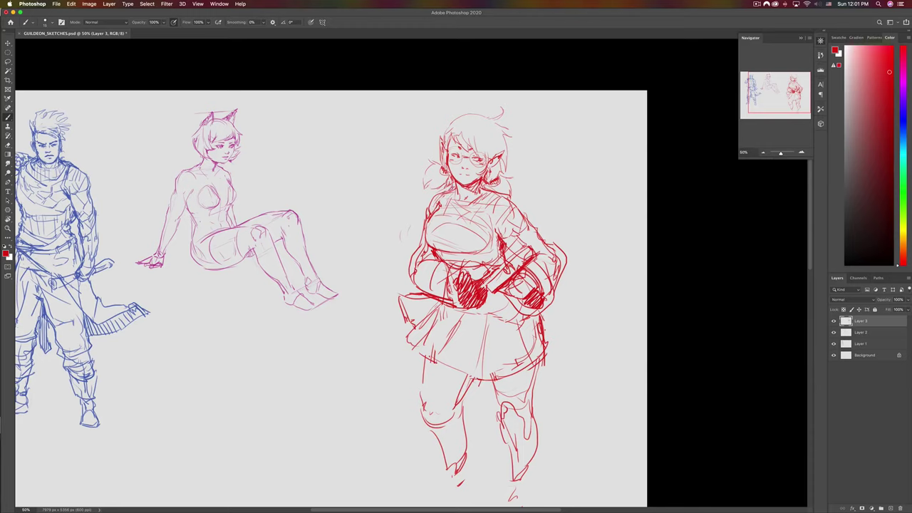
key(super+s)
- Flip the canvas back and draw the near leg's boot with an ankle cuff and foot
drag(483, 157, 492, 146)
key(super+shift+h)
drag(339, 249, 531, 226)
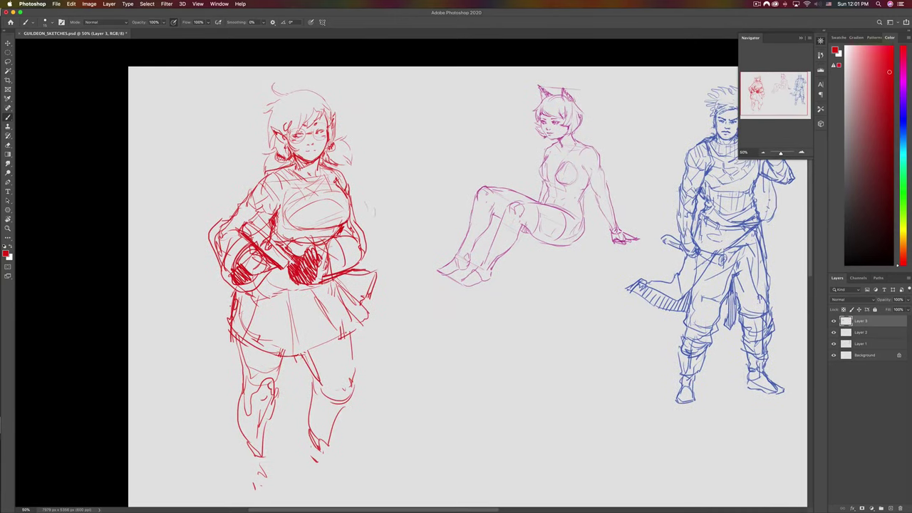
mouse_move(268, 419)
mouse_down()
mouse_move(258, 462)
mouse_move(248, 442)
mouse_up()
mouse_move(313, 440)
mouse_down()
mouse_move(330, 441)
mouse_move(320, 449)
mouse_move(307, 434)
mouse_move(275, 467)
mouse_move(291, 476)
mouse_move(279, 489)
mouse_up()
drag(281, 489, 294, 484)
drag(288, 467, 278, 486)
drag(281, 483, 289, 476)
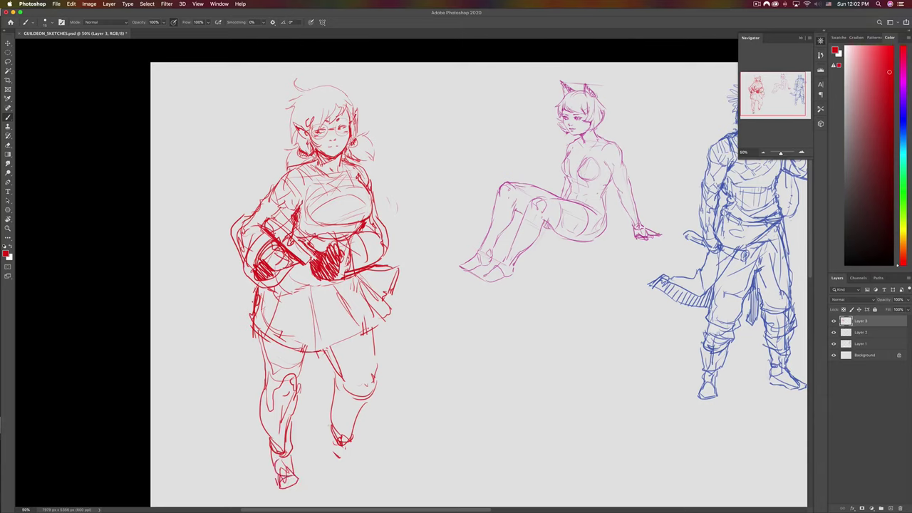
- Draw the far leg's boot with an ankle cuff and angled foot, undoing the strokes that do not fit
mouse_move(329, 422)
mouse_down()
mouse_move(326, 454)
mouse_move(336, 459)
mouse_up()
drag(346, 444, 342, 460)
drag(329, 453, 346, 456)
drag(351, 432, 346, 461)
key(super+z)
key(super+z)
key(super+z)
mouse_move(352, 447)
mouse_down()
mouse_move(352, 472)
mouse_move(330, 473)
mouse_move(339, 483)
mouse_move(368, 477)
mouse_move(350, 477)
mouse_up()
mouse_move(339, 463)
mouse_down()
mouse_move(352, 470)
mouse_move(325, 449)
mouse_move(333, 446)
mouse_move(325, 452)
mouse_move(346, 476)
mouse_move(350, 443)
mouse_move(333, 430)
mouse_up()
key(super+z)
key(super+z)
key(e)
key(b)
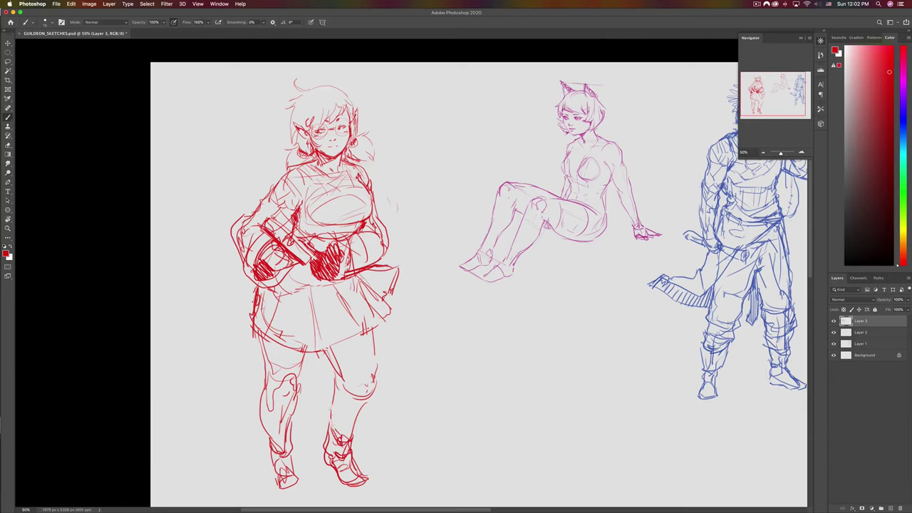
- Strengthen the far leg's thigh contours and redraw its calf with a slimmer outline
mouse_move(371, 362)
mouse_down()
mouse_move(359, 407)
mouse_move(348, 389)
mouse_up()
mouse_move(369, 332)
mouse_down()
mouse_move(373, 368)
mouse_move(331, 377)
mouse_up()
mouse_move(327, 347)
mouse_down()
mouse_move(332, 436)
mouse_move(337, 378)
mouse_up()
key(super+z)
mouse_move(358, 409)
mouse_down()
mouse_move(343, 439)
mouse_move(372, 389)
mouse_move(370, 373)
mouse_up()
key(e)
key(b)
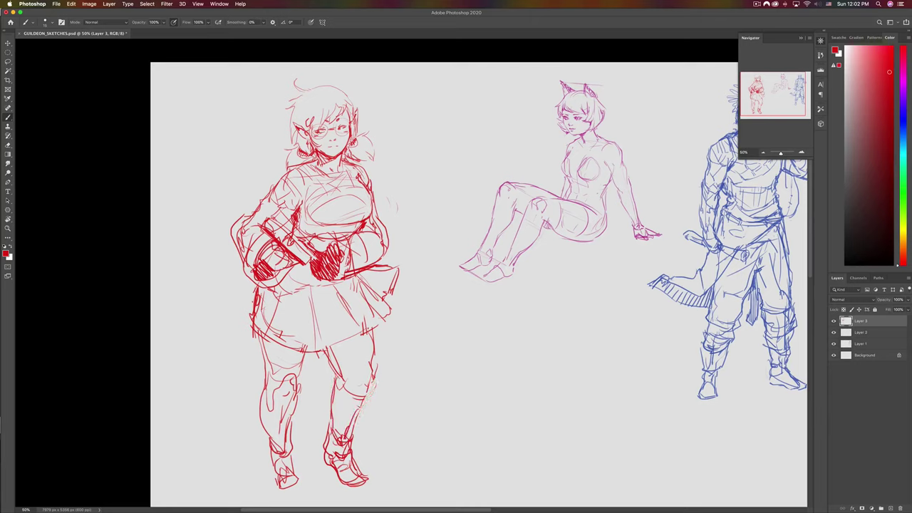
- Add knee-guard and shin lines to the near leg and reinforce the boot and sole
mouse_move(292, 398)
mouse_down()
mouse_move(270, 378)
mouse_move(300, 363)
mouse_move(289, 395)
mouse_move(263, 418)
mouse_move(298, 489)
mouse_up()
drag(284, 439, 290, 480)
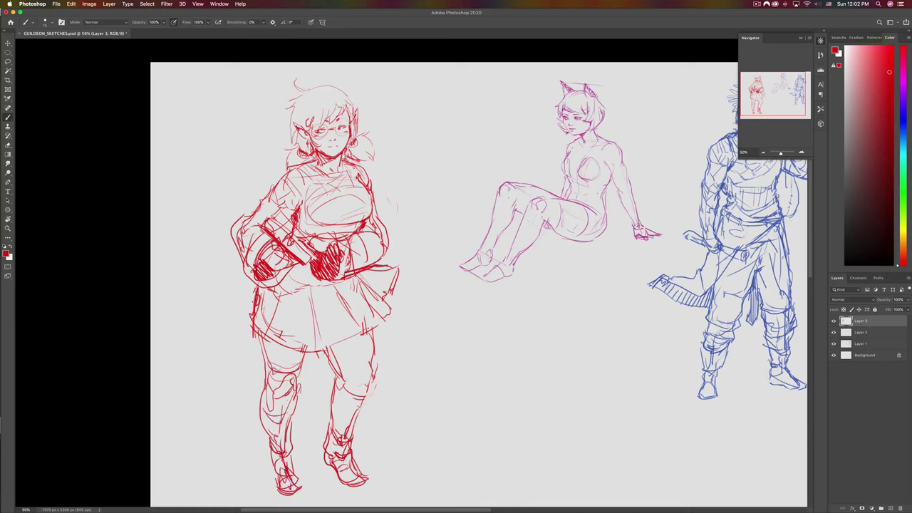
mouse_move(275, 399)
mouse_down()
mouse_move(283, 404)
mouse_move(256, 420)
mouse_up()
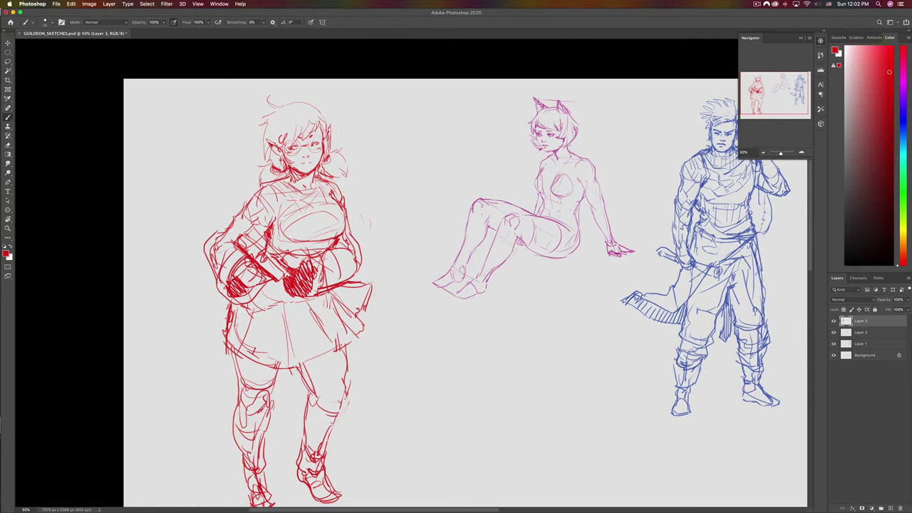
- Delete the inner forearm and sleeve lines on both arms with the Lasso
drag(304, 298, 324, 292)
key(l)
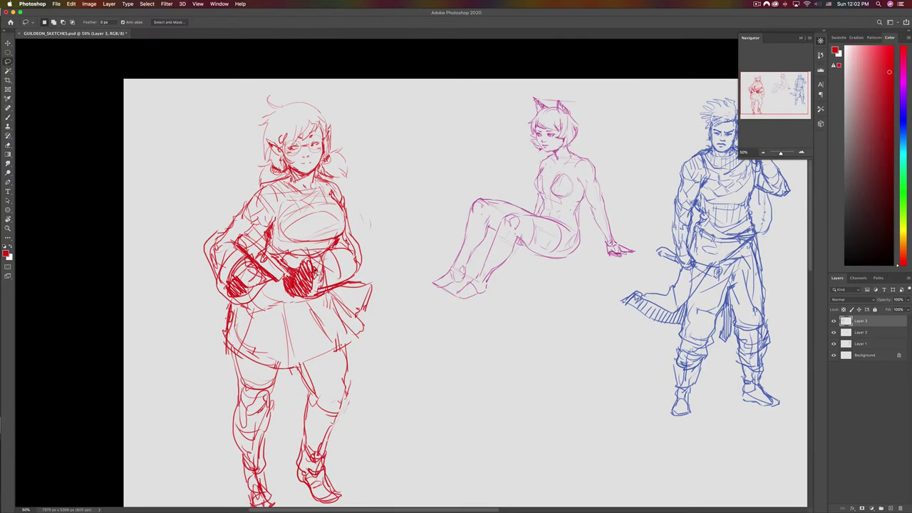
mouse_move(354, 246)
mouse_down()
mouse_move(318, 256)
mouse_move(310, 271)
mouse_move(354, 296)
mouse_up()
key(Delete)
mouse_move(218, 260)
mouse_down()
mouse_move(212, 269)
mouse_move(243, 258)
mouse_move(226, 234)
mouse_move(217, 260)
mouse_up()
key(Delete)
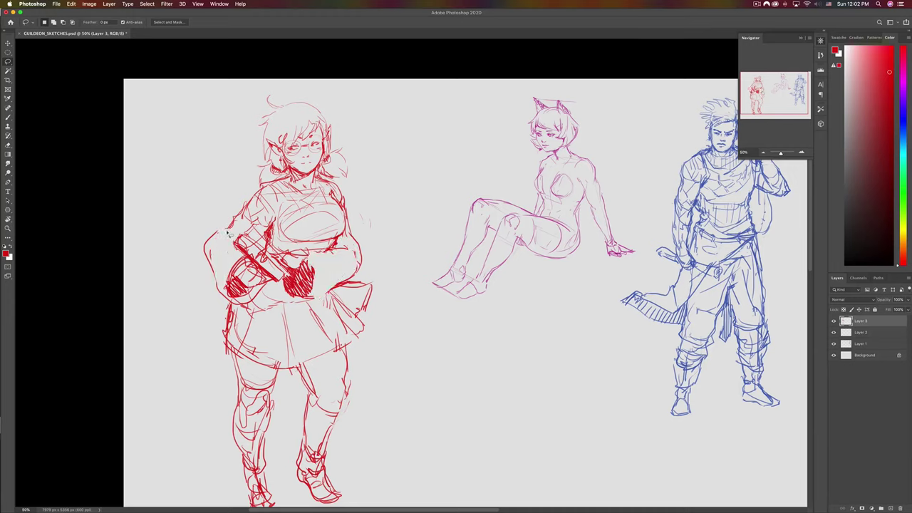
key(super+d)
- Redraw the upper sleeve edge at the bent elbow, and refine the gloved hand and the line under the chest
key(b)
drag(235, 222, 217, 238)
drag(241, 219, 226, 230)
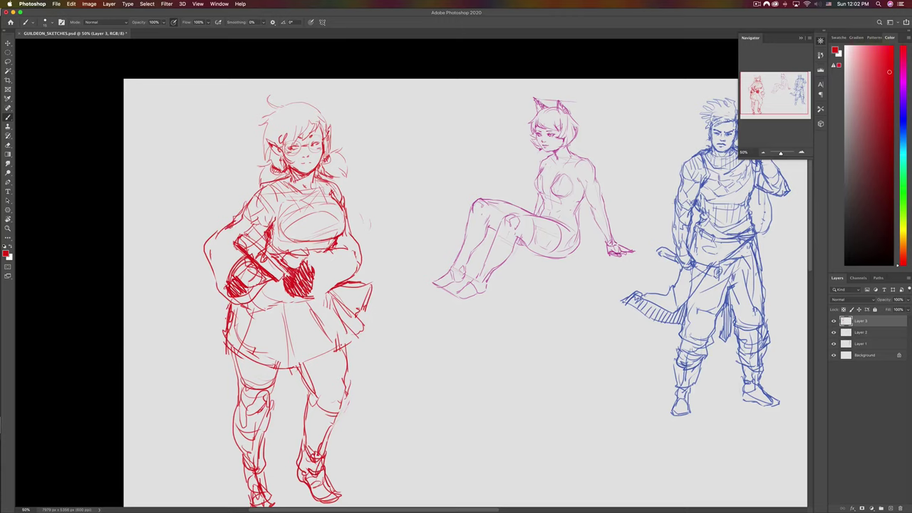
key(e)
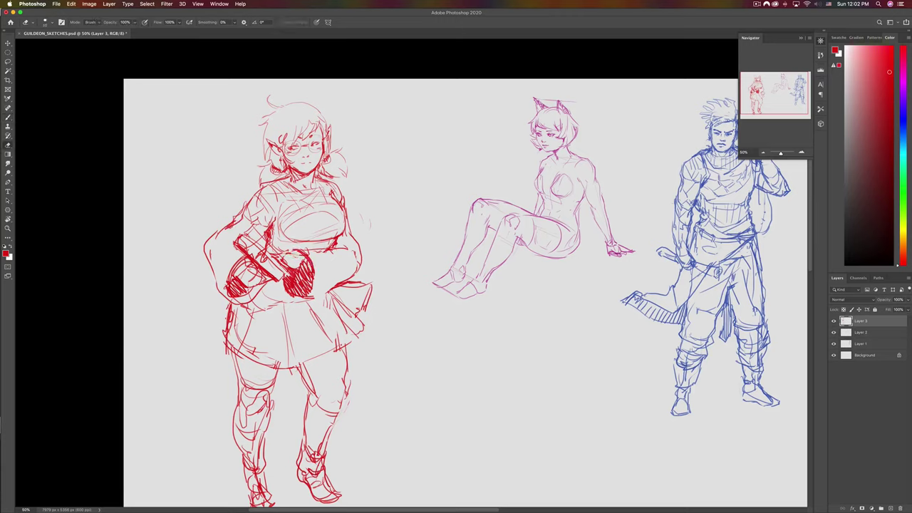
key(b)
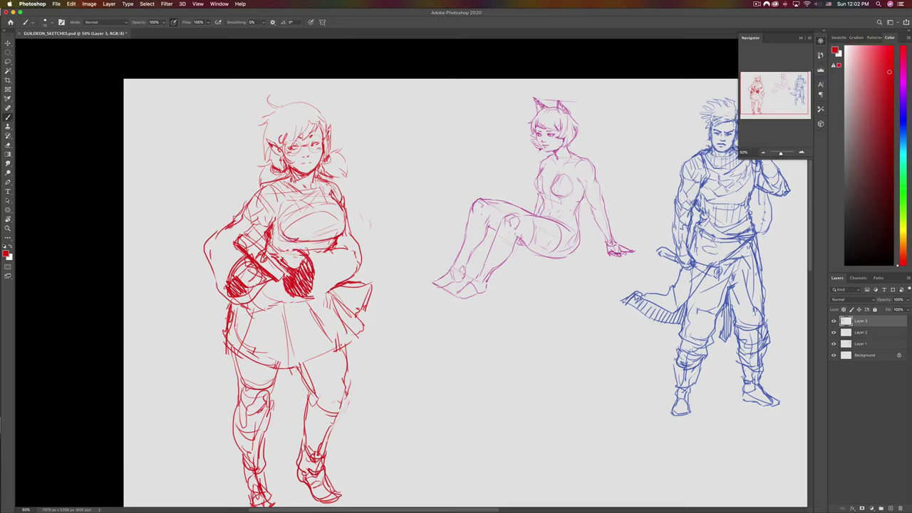
drag(282, 232, 337, 245)
- Delete the held object's dark edge with the Lasso and redraw it as a longer, hatched bar
key(l)
mouse_move(280, 281)
mouse_down()
mouse_move(279, 268)
mouse_move(233, 231)
mouse_move(270, 270)
mouse_up()
key(Delete)
key(super+d)
key(b)
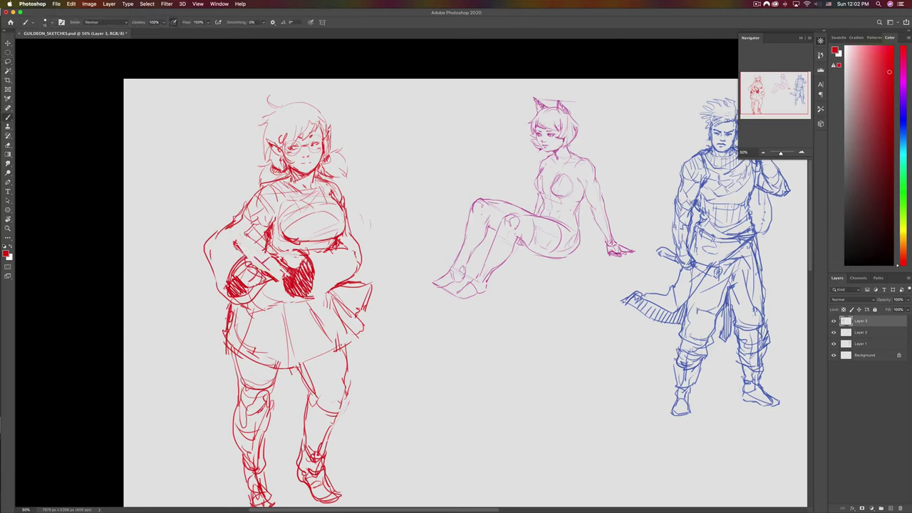
mouse_move(234, 240)
mouse_down()
mouse_move(255, 255)
mouse_move(268, 251)
mouse_move(239, 236)
mouse_up()
mouse_move(233, 236)
mouse_down()
mouse_move(285, 278)
mouse_move(247, 241)
mouse_move(248, 261)
mouse_move(275, 285)
mouse_up()
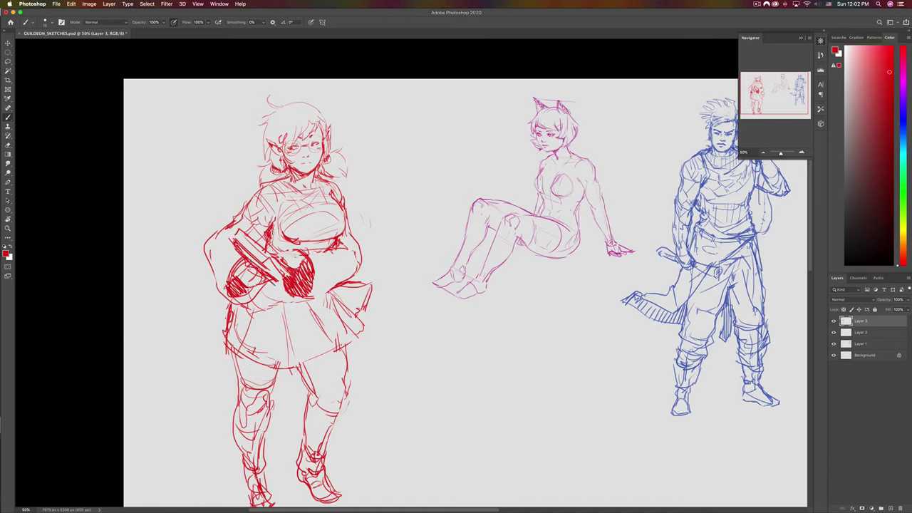
mouse_move(244, 253)
mouse_down()
mouse_move(272, 275)
mouse_move(227, 238)
mouse_up()
mouse_move(272, 261)
mouse_down()
mouse_move(279, 275)
mouse_move(286, 249)
mouse_move(269, 232)
mouse_up()
- Add dark accents to the hair beside the neck and shade the thighs directly under the skirt hem
drag(271, 170, 269, 182)
drag(336, 163, 334, 176)
drag(315, 358, 300, 367)
drag(343, 345, 336, 350)
mouse_move(276, 365)
mouse_down()
mouse_move(267, 377)
mouse_move(230, 359)
mouse_up()
drag(245, 350, 232, 360)
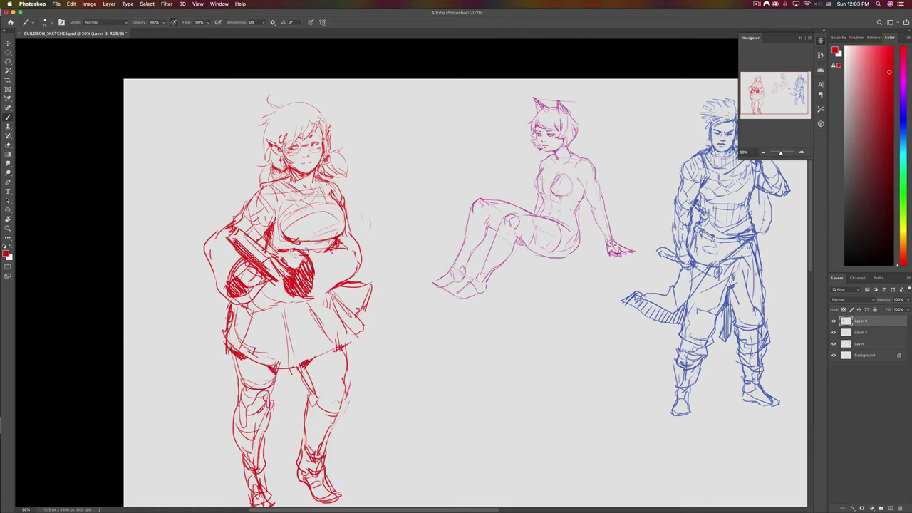
- Remove the pointed cloth tail at the waist with the Lasso and flip the canvas horizontally
key(l)
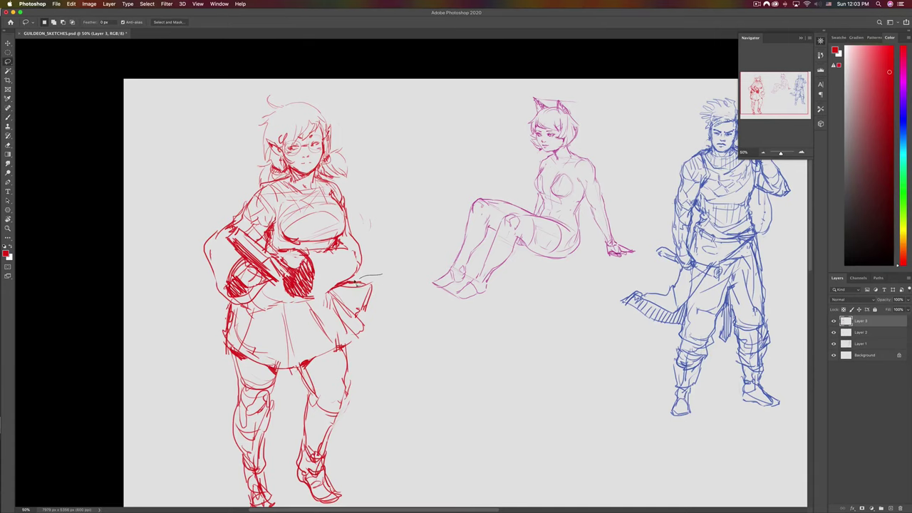
key(super+l)
key(b)
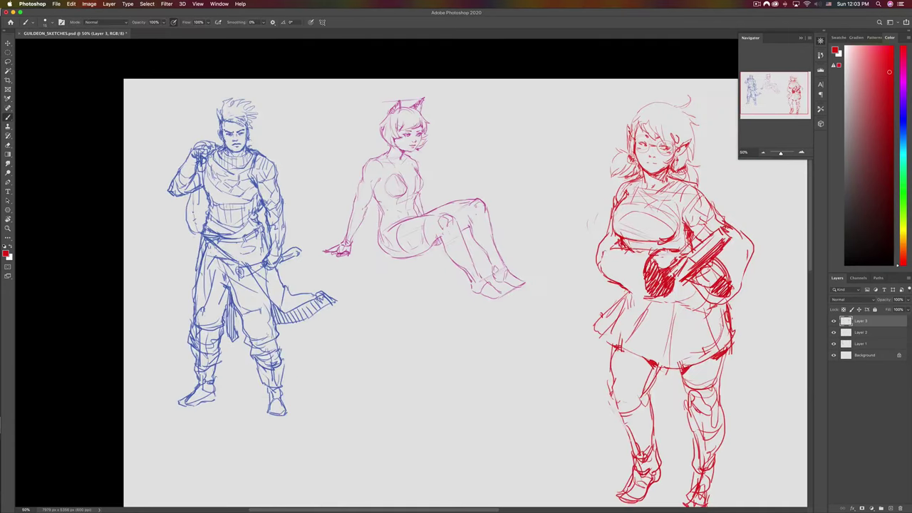
drag(384, 307, 249, 353)
mouse_move(488, 336)
mouse_down()
mouse_move(497, 343)
mouse_move(507, 297)
mouse_up()
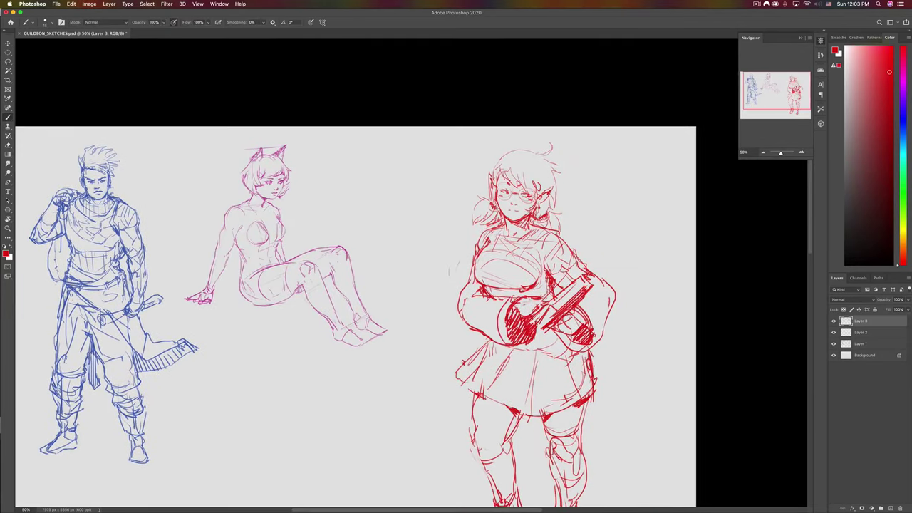
- Draw rounded cuffs around the gloved hands and darken the sleeve and chest edges
drag(581, 303, 603, 342)
drag(559, 305, 531, 330)
drag(553, 298, 534, 307)
drag(480, 266, 474, 278)
mouse_move(516, 328)
mouse_down()
mouse_move(523, 316)
mouse_move(535, 336)
mouse_up()
mouse_move(561, 323)
mouse_down()
mouse_move(537, 337)
mouse_move(496, 297)
mouse_up()
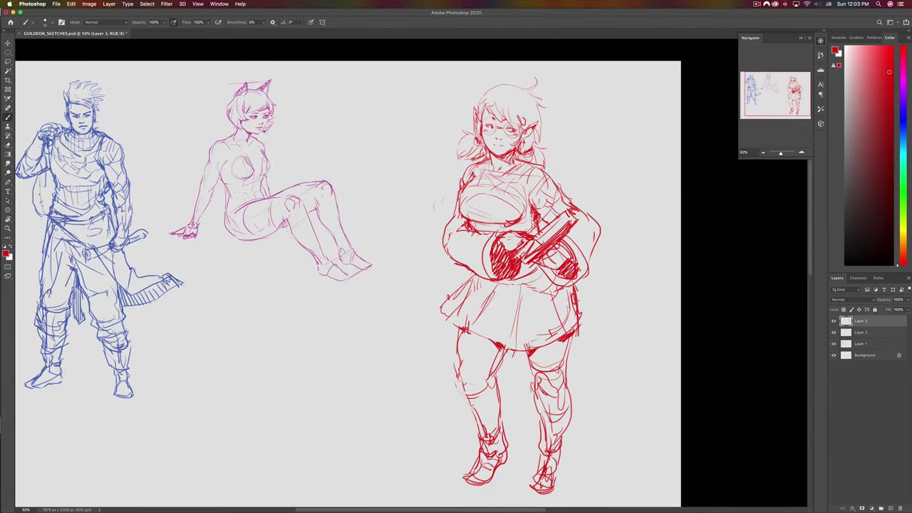
- Draw curved wrap bands across the far leg's thigh and shin, and a band on the near thigh
drag(536, 352, 564, 347)
mouse_move(464, 335)
mouse_down()
mouse_move(497, 350)
mouse_move(470, 338)
mouse_up()
key(super+z)
mouse_move(462, 355)
mouse_down()
mouse_move(487, 360)
mouse_move(496, 411)
mouse_up()
mouse_move(481, 413)
mouse_down()
mouse_move(500, 420)
mouse_move(496, 432)
mouse_up()
drag(475, 430, 490, 438)
drag(459, 335, 460, 363)
mouse_move(478, 335)
mouse_down()
mouse_move(466, 370)
mouse_move(475, 359)
mouse_up()
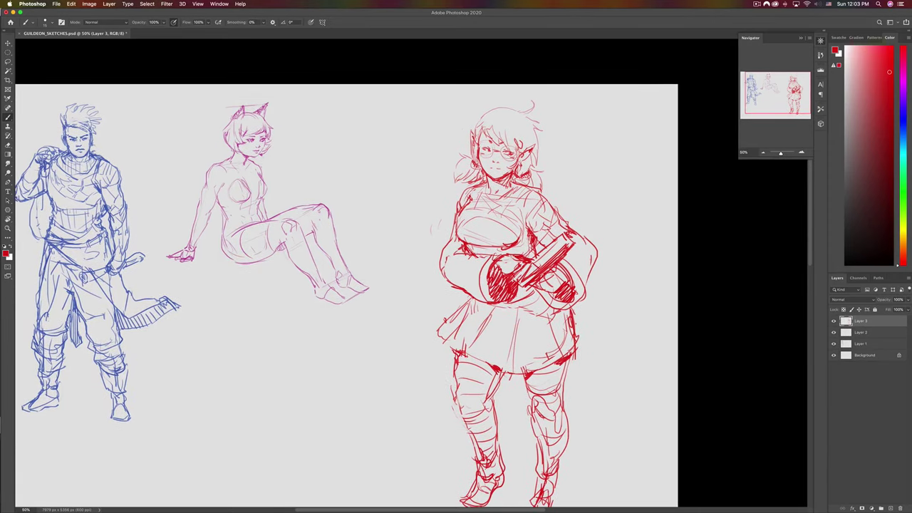
- Add long pleat lines down the front of the skirt and a flared fold at its outer side
drag(523, 320, 518, 372)
drag(511, 312, 490, 366)
mouse_move(443, 340)
mouse_down()
mouse_move(431, 321)
mouse_move(468, 299)
mouse_up()
- Try accent strokes around the hands, sleeve and shoulder, and undo them
mouse_move(537, 243)
mouse_down()
mouse_move(540, 252)
mouse_move(534, 239)
mouse_up()
drag(526, 233, 535, 244)
drag(484, 267, 497, 285)
mouse_move(545, 232)
mouse_down()
mouse_move(536, 240)
mouse_move(549, 231)
mouse_up()
drag(563, 214, 544, 252)
drag(470, 205, 460, 233)
key(super+z)
key(super+z)
key(super+z)
key(super+z)
key(super+z)
key(super+z)
- Draw crossing strap lines on the near upper sleeve and strengthen the neckline
drag(553, 213, 532, 227)
mouse_move(551, 213)
mouse_down()
mouse_move(561, 223)
mouse_move(536, 239)
mouse_up()
drag(560, 226, 509, 260)
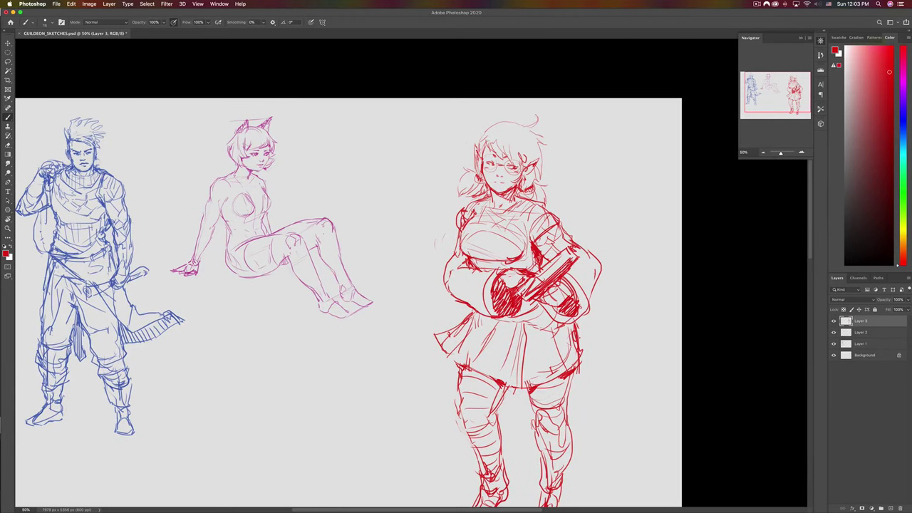
mouse_move(488, 200)
mouse_down()
mouse_move(486, 215)
mouse_move(515, 218)
mouse_up()
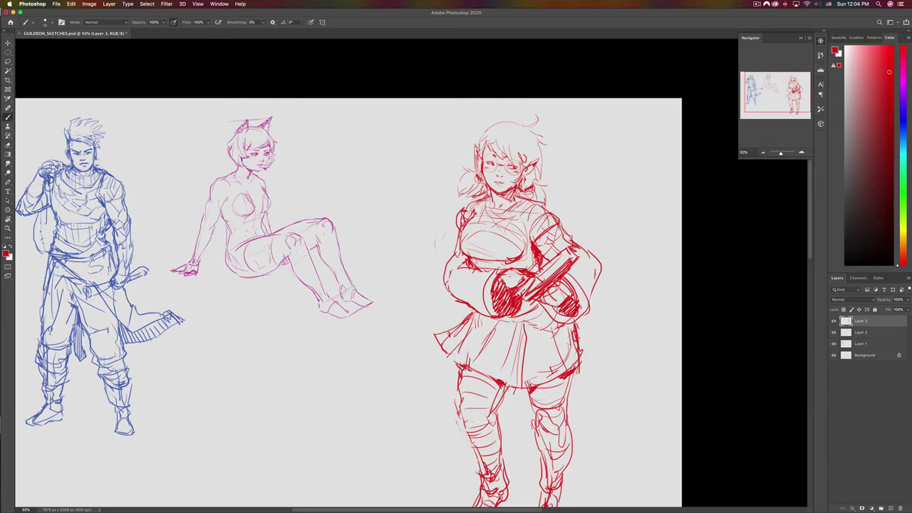
- Add fold lines to the near forearm sleeve and erase the bulging outer elbow outline, undoing a trial replacement line
drag(553, 284, 570, 295)
mouse_move(557, 280)
mouse_down()
mouse_move(566, 288)
mouse_move(592, 269)
mouse_up()
key(e)
drag(597, 258, 599, 276)
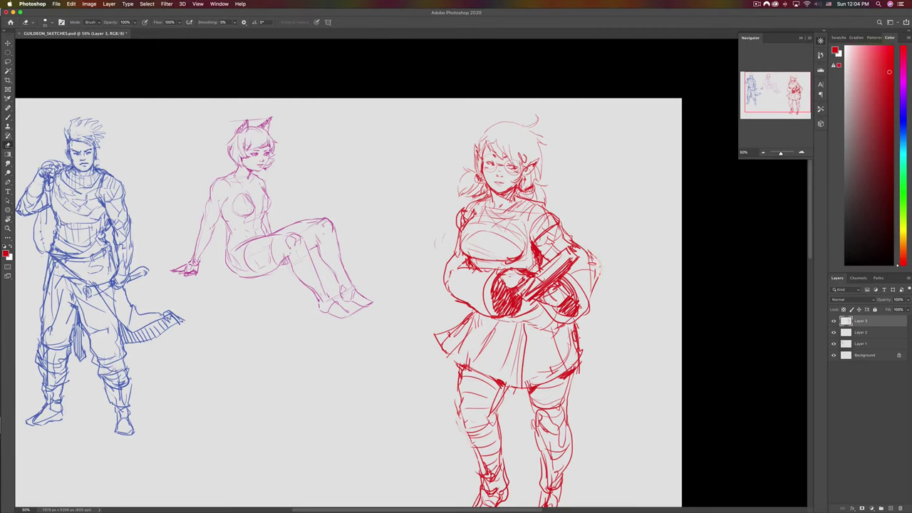
key(b)
mouse_move(581, 243)
mouse_down()
mouse_move(598, 262)
mouse_move(590, 301)
mouse_up()
key(super+z)
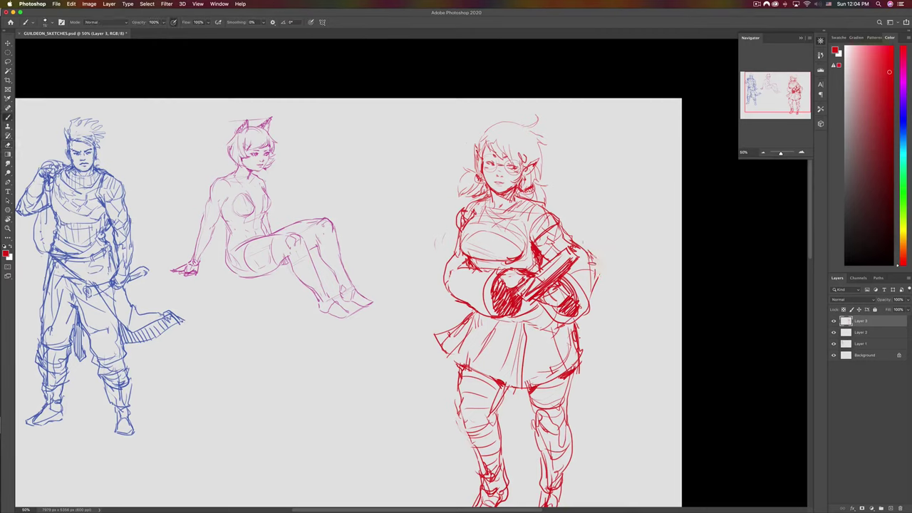
- Cut the leftover elbow outline with the Lasso and rework the sleeve edge into a tighter, angular contour
key(l)
mouse_move(582, 243)
mouse_down()
mouse_move(587, 299)
mouse_move(594, 274)
mouse_move(571, 240)
mouse_up()
key(super+x)
key(b)
key(super+z)
drag(512, 336, 542, 307)
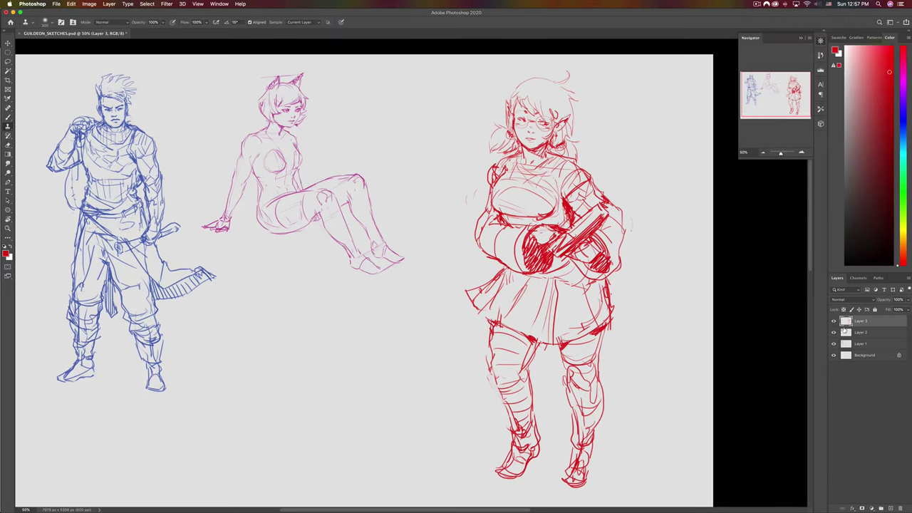
- Extend the canvas beyond the red character with the Crop tool, to about 9448 px wide
click(7, 81)
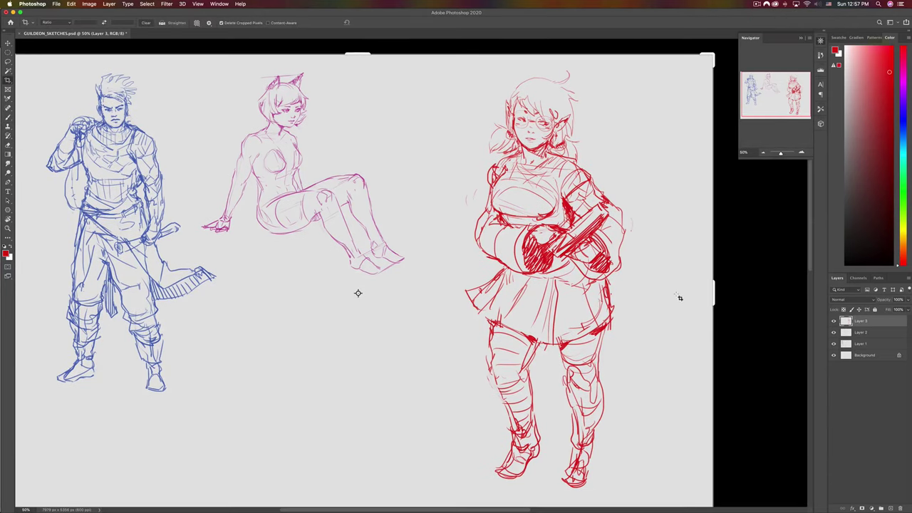
drag(713, 292, 793, 278)
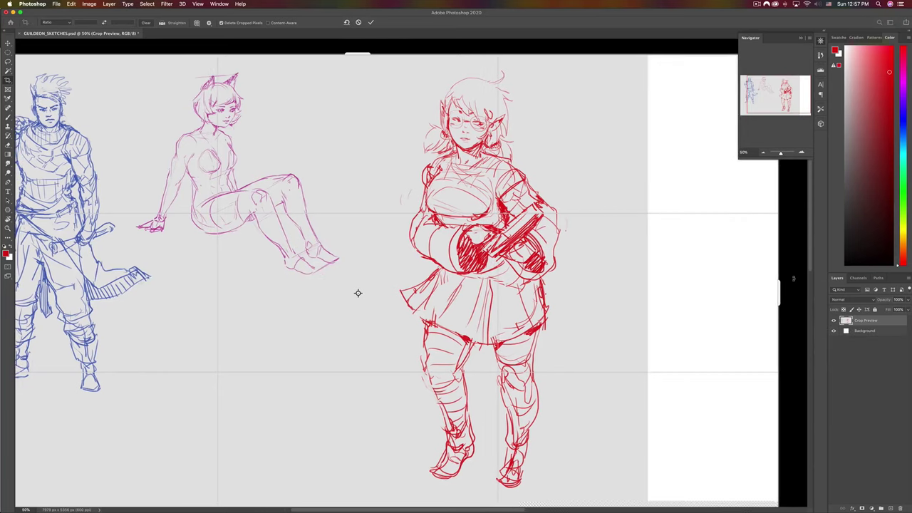
key(Return)
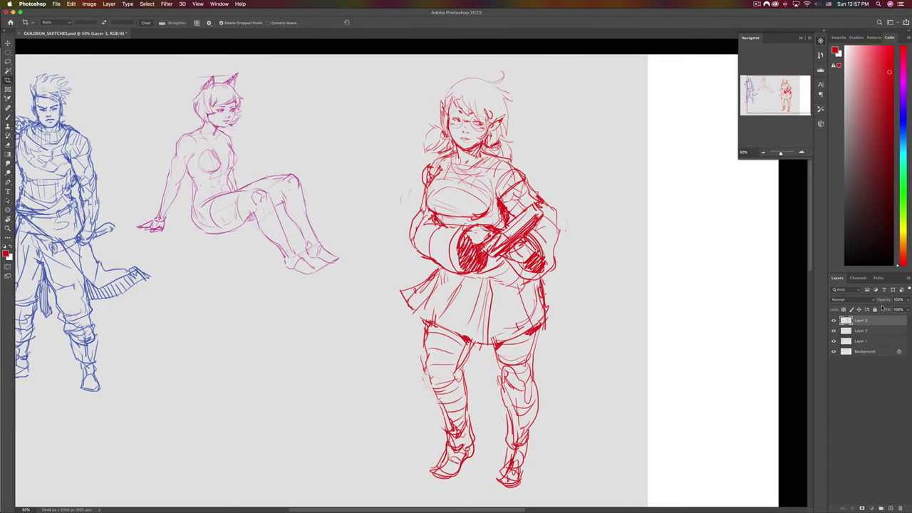
- Duplicate Layer 3 and select only the copy, with the Move tool's Auto-Select turned off
key(ctrl+j)
key(v)
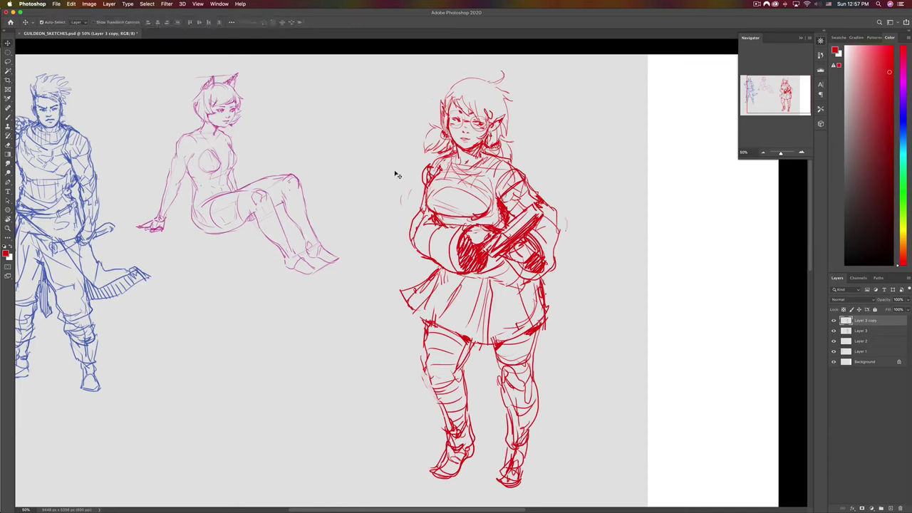
mouse_move(481, 234)
mouse_down()
mouse_move(582, 242)
mouse_move(503, 238)
mouse_move(563, 246)
mouse_up()
click(860, 321)
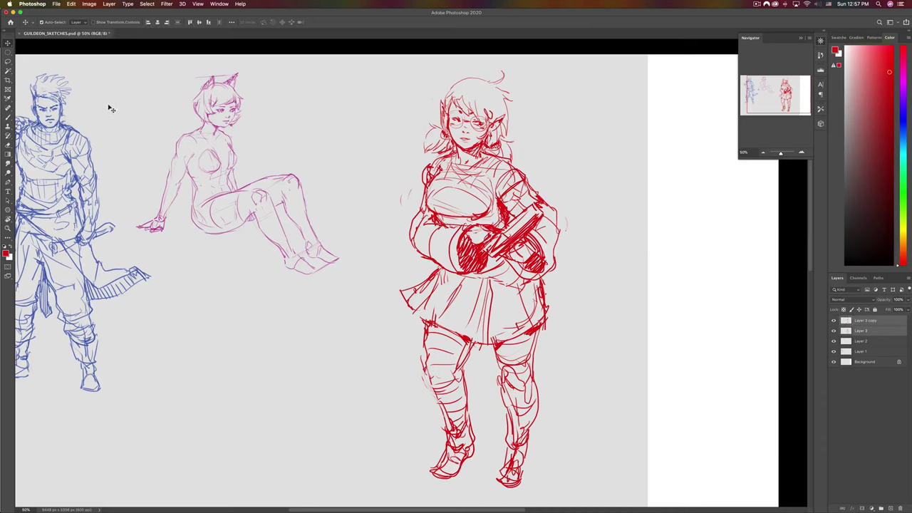
click(7, 164)
click(7, 44)
click(859, 322)
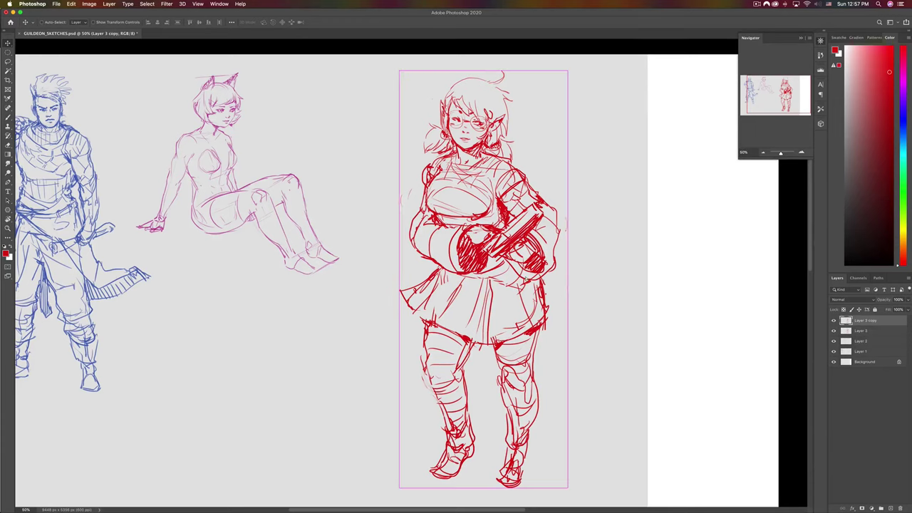
- Move the duplicated red character onto the white canvas extension and delete its skirt and legs with a Lasso selection
drag(538, 263, 717, 259)
scroll(717, 259, right, 5)
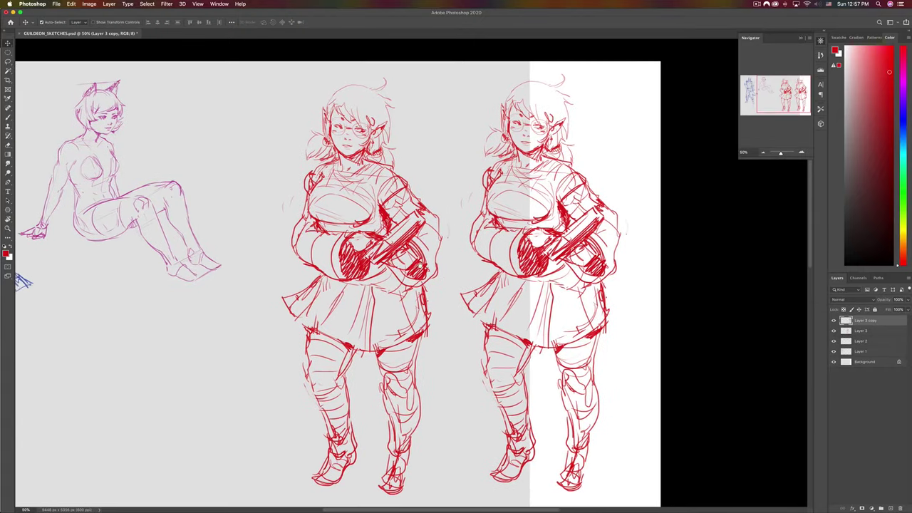
key(l)
mouse_move(460, 211)
mouse_down()
mouse_move(480, 265)
mouse_move(530, 285)
mouse_move(566, 277)
mouse_move(627, 309)
mouse_move(581, 493)
mouse_move(456, 447)
mouse_move(437, 322)
mouse_move(463, 258)
mouse_up()
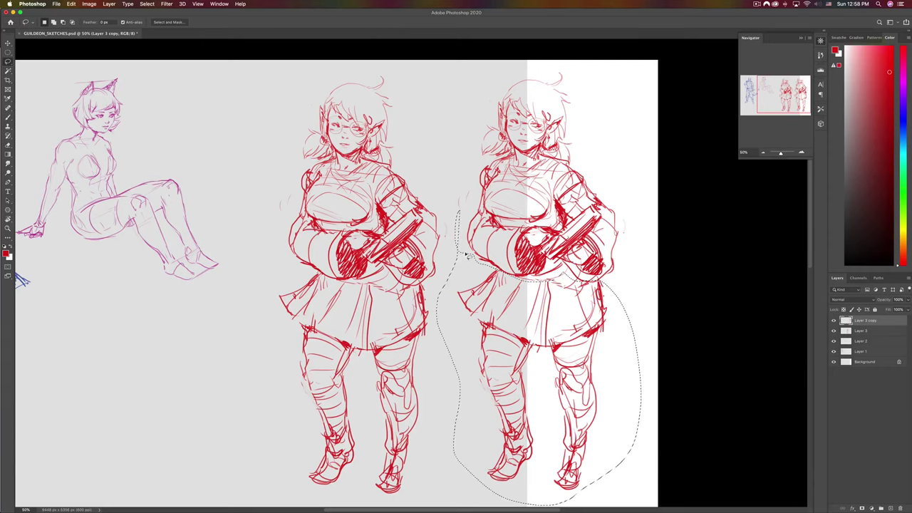
key(Delete)
key(super+d)
- Brush a new, longer flared skirt below the copy's waist in the sampled sketch red, with a curved hem and first pleats
key(b)
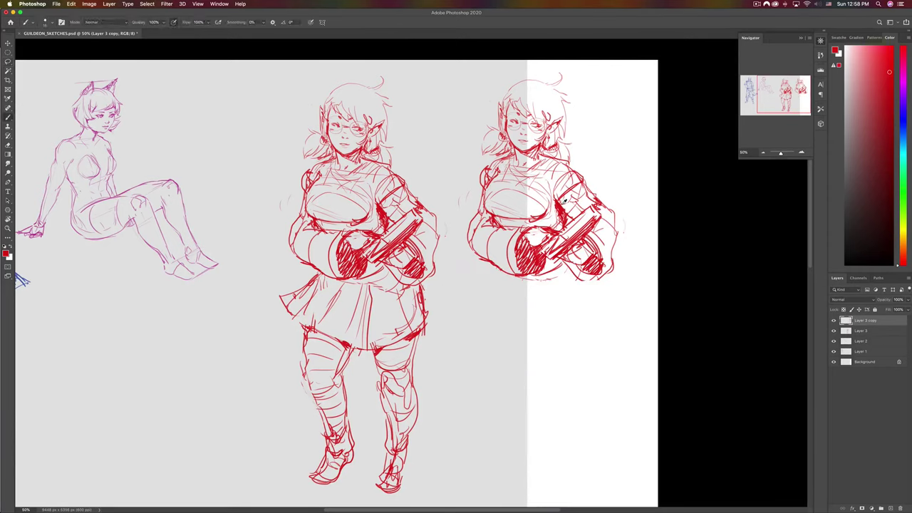
alt+click(563, 202)
drag(568, 269, 561, 275)
drag(490, 280, 488, 318)
mouse_move(493, 281)
mouse_down()
mouse_move(486, 328)
mouse_move(523, 354)
mouse_move(571, 343)
mouse_move(596, 322)
mouse_move(581, 304)
mouse_move(617, 313)
mouse_up()
drag(615, 314, 592, 280)
mouse_move(593, 281)
mouse_down()
mouse_move(607, 304)
mouse_move(602, 326)
mouse_move(617, 311)
mouse_move(614, 303)
mouse_move(598, 331)
mouse_up()
mouse_move(552, 352)
mouse_down()
mouse_move(544, 293)
mouse_move(554, 349)
mouse_up()
drag(525, 285, 523, 345)
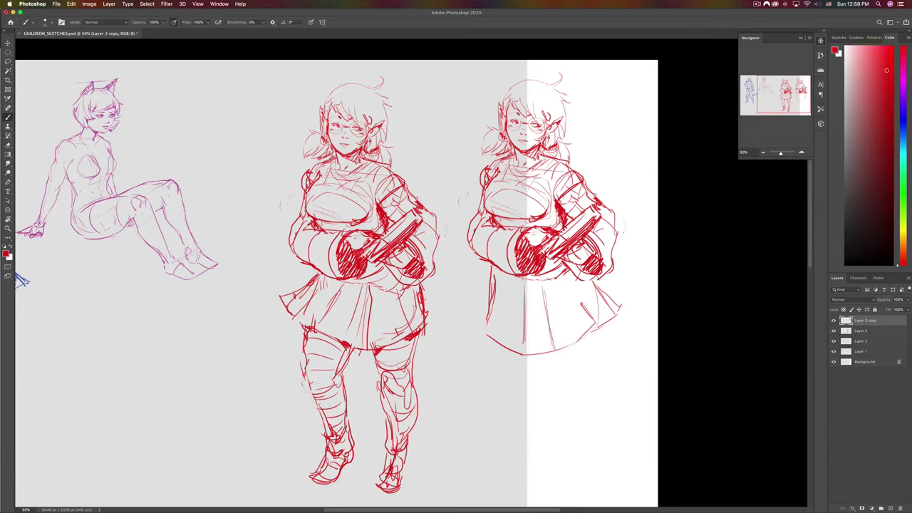
- Add a pleat and a side line to the new skirt, erasing the stray part of its side edge near the waist
drag(504, 312, 501, 338)
drag(496, 267, 487, 302)
key(e)
drag(490, 268, 488, 297)
- Rough in the thigh lines below the new hem and add curved folds along the skirt's front and side
key(b)
drag(597, 331, 597, 374)
drag(551, 353, 563, 380)
drag(546, 325, 551, 354)
drag(570, 283, 592, 315)
drag(493, 276, 504, 369)
drag(493, 325, 516, 368)
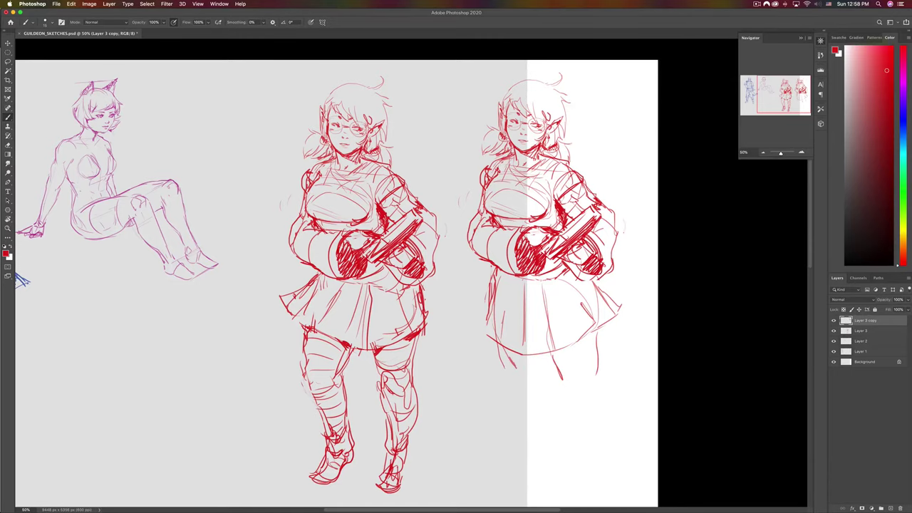
- Flip the canvas horizontally and sketch the knee, calf and boot-top lines of the copy's straighter outer leg
key(super+u)
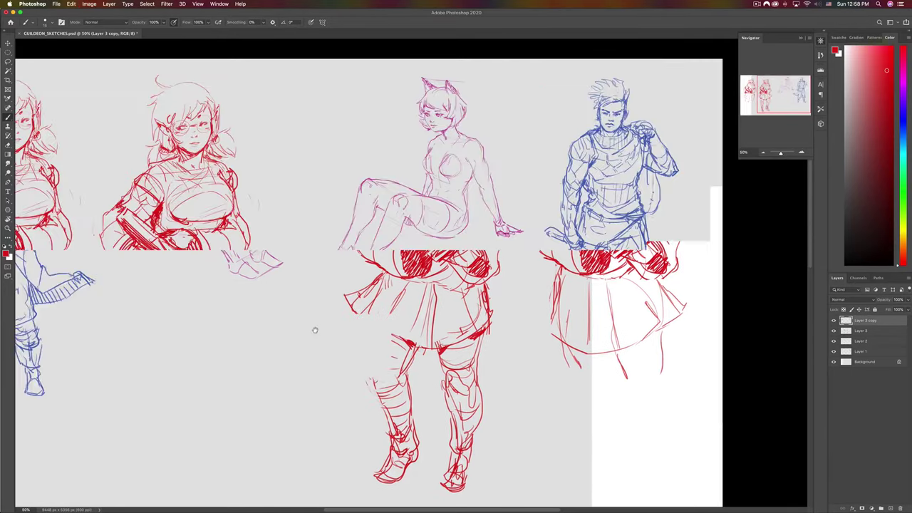
drag(317, 330, 579, 308)
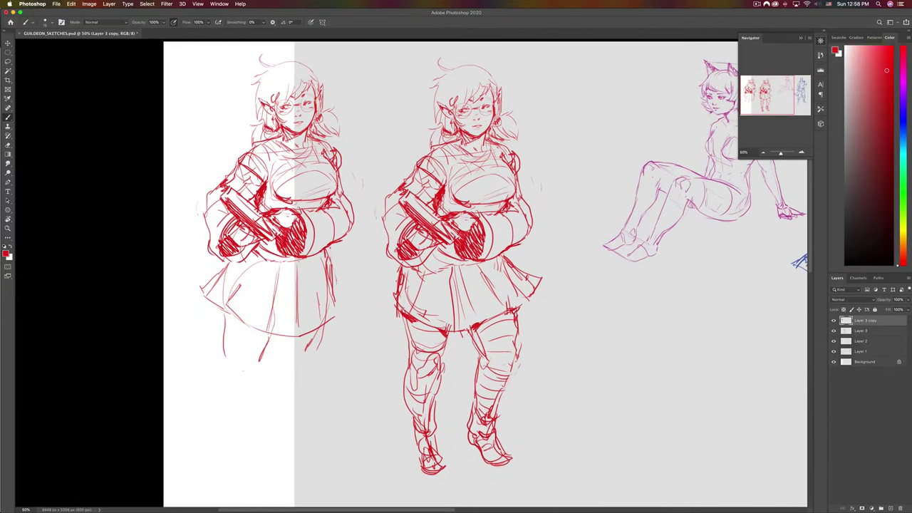
mouse_move(243, 366)
mouse_down()
mouse_move(240, 375)
mouse_move(223, 368)
mouse_move(232, 427)
mouse_up()
mouse_move(248, 379)
mouse_down()
mouse_move(253, 400)
mouse_move(225, 414)
mouse_move(241, 429)
mouse_move(226, 436)
mouse_up()
mouse_move(223, 400)
mouse_down()
mouse_move(229, 446)
mouse_move(244, 443)
mouse_up()
drag(253, 394, 246, 433)
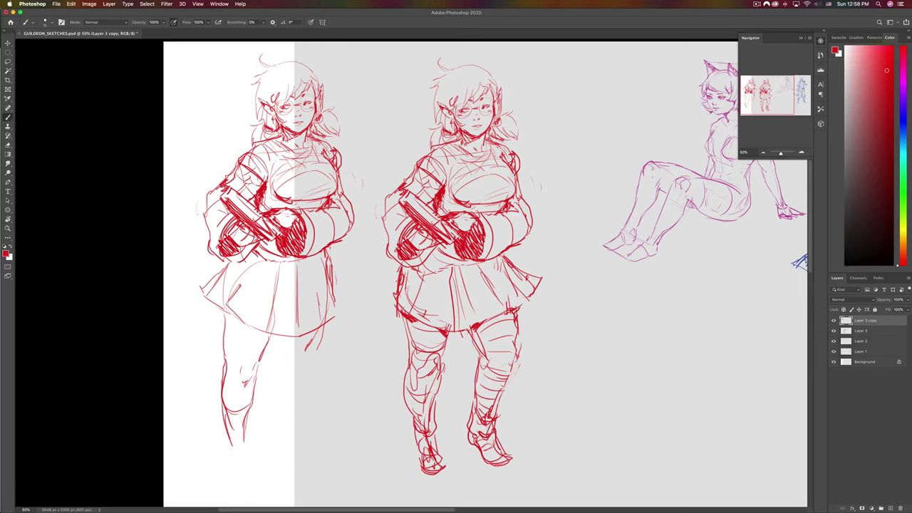
drag(255, 369, 235, 373)
drag(234, 362, 226, 371)
- Sketch the second leg down to the shin, then add stocking bands on the thighs and an inner line above the hem
mouse_move(279, 331)
mouse_down()
mouse_move(272, 363)
mouse_move(291, 368)
mouse_move(258, 390)
mouse_move(285, 407)
mouse_move(268, 422)
mouse_move(283, 425)
mouse_move(272, 403)
mouse_up()
drag(275, 363, 301, 359)
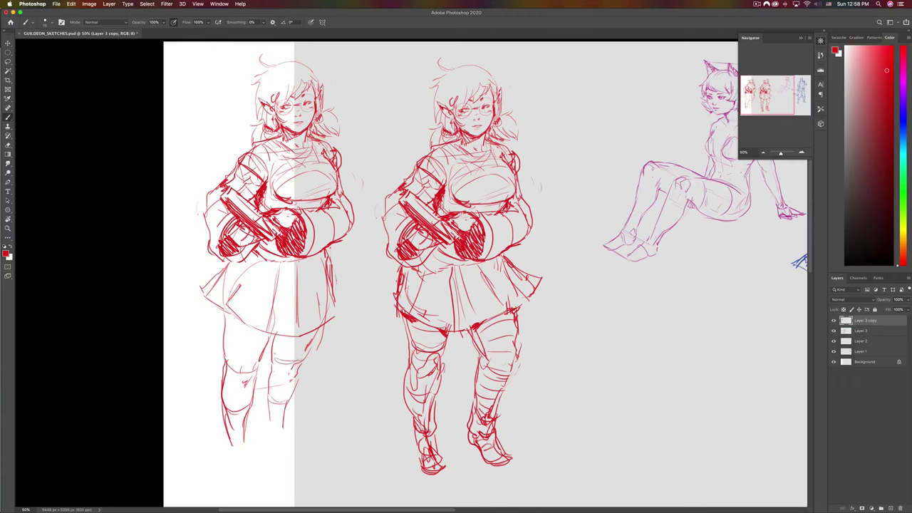
drag(228, 356, 260, 349)
mouse_move(226, 315)
mouse_down()
mouse_move(228, 329)
mouse_move(262, 311)
mouse_up()
drag(234, 324, 317, 314)
drag(285, 316, 319, 309)
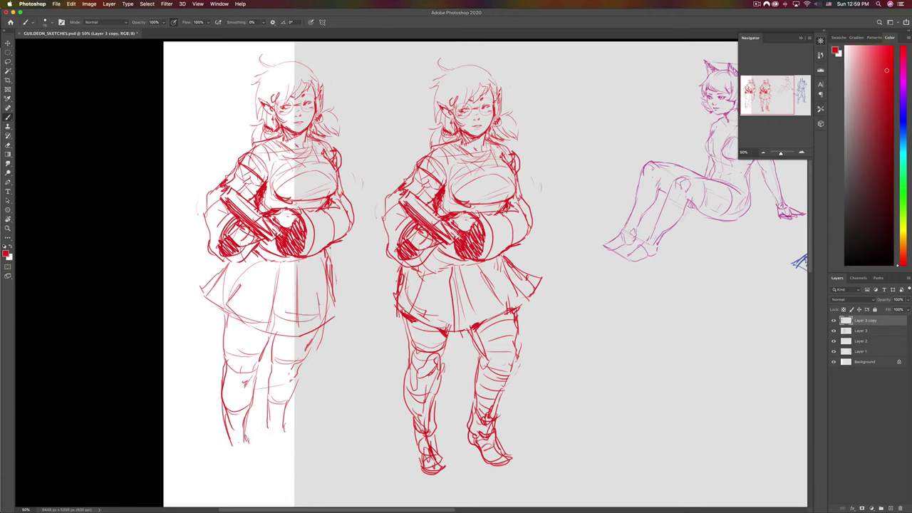
- Draw both ankles and feet below the new legs, undoing the first ankle strokes
mouse_move(231, 443)
mouse_down()
mouse_move(285, 440)
mouse_move(239, 448)
mouse_up()
key(super+z)
key(super+z)
mouse_move(252, 443)
mouse_down()
mouse_move(242, 471)
mouse_move(248, 463)
mouse_up()
drag(244, 448, 240, 463)
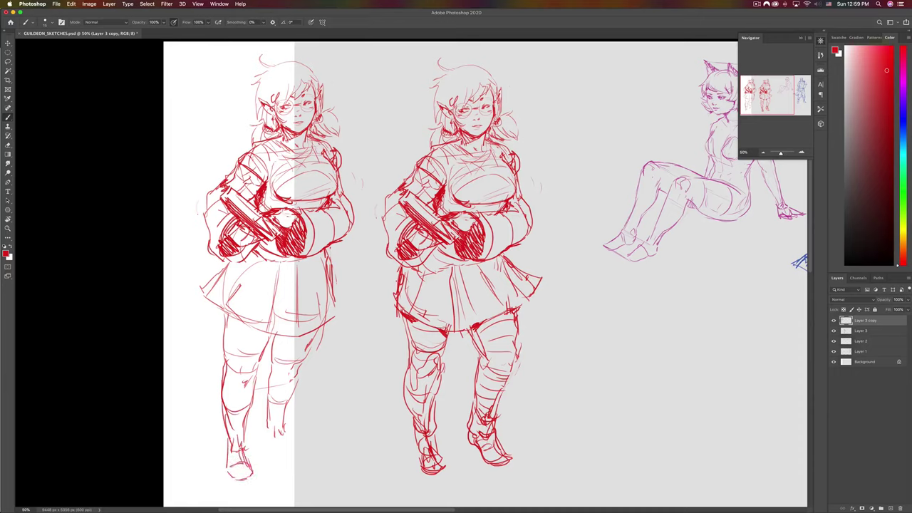
mouse_move(265, 425)
mouse_down()
mouse_move(269, 451)
mouse_move(292, 464)
mouse_move(303, 455)
mouse_move(288, 464)
mouse_up()
mouse_move(283, 452)
mouse_down()
mouse_move(301, 460)
mouse_move(279, 455)
mouse_up()
- Touch up the inner thigh line and draw fold lines on the skirt above the outer leg
drag(260, 324, 268, 337)
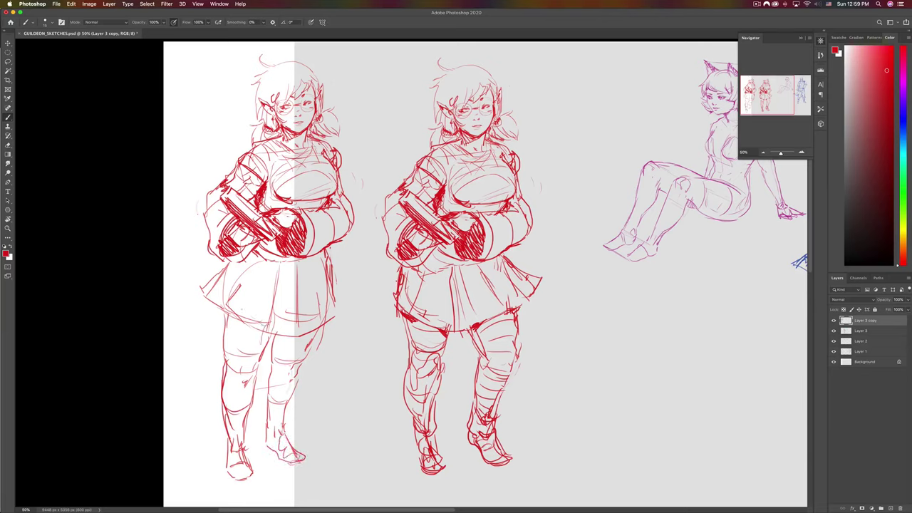
drag(258, 295, 242, 311)
mouse_move(255, 283)
mouse_down()
mouse_move(251, 295)
mouse_move(237, 278)
mouse_move(227, 305)
mouse_up()
drag(226, 268, 225, 297)
- Lasso the copy's outer leg, skew and nudge it slightly with Free Transform, and deselect
key(l)
mouse_move(209, 444)
mouse_down()
mouse_move(223, 502)
mouse_move(261, 443)
mouse_move(272, 354)
mouse_move(232, 322)
mouse_move(209, 444)
mouse_up()
key(ctrl+t)
drag(240, 496, 230, 499)
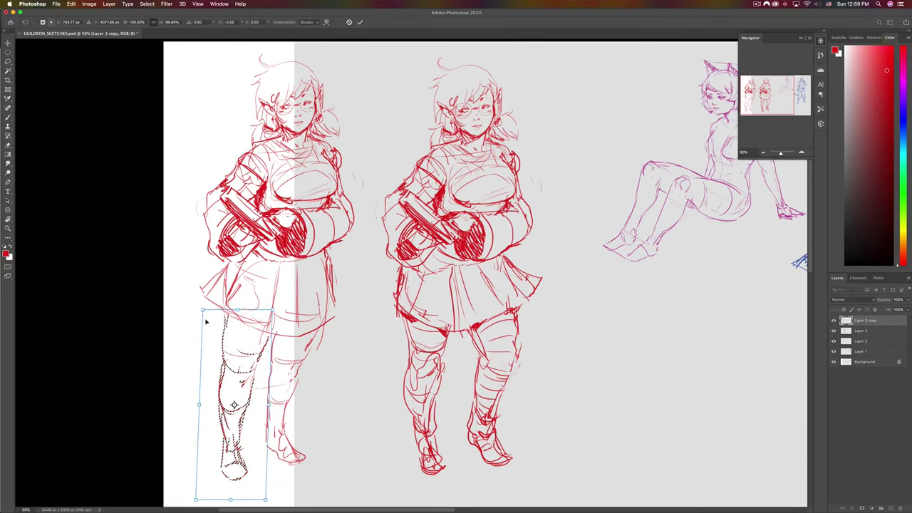
mouse_move(206, 322)
mouse_down()
mouse_move(213, 291)
mouse_move(214, 336)
mouse_up()
key(Return)
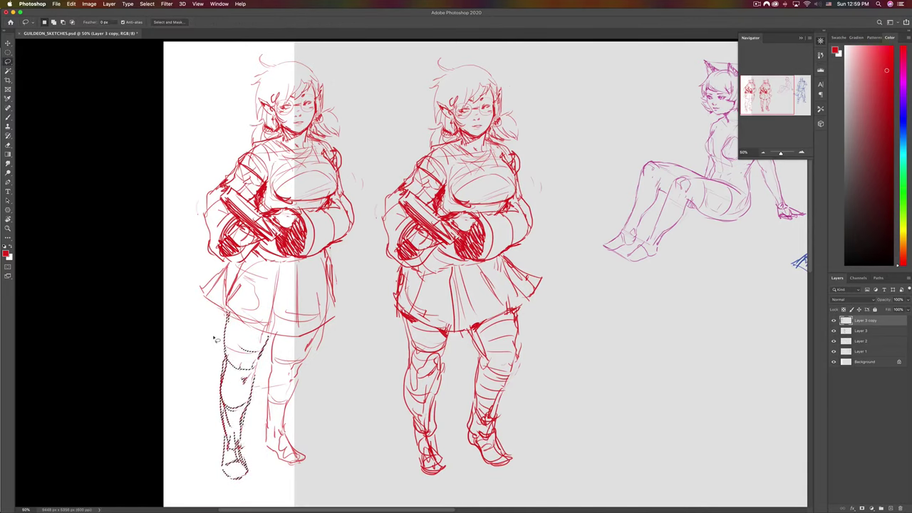
key(ctrl+d)
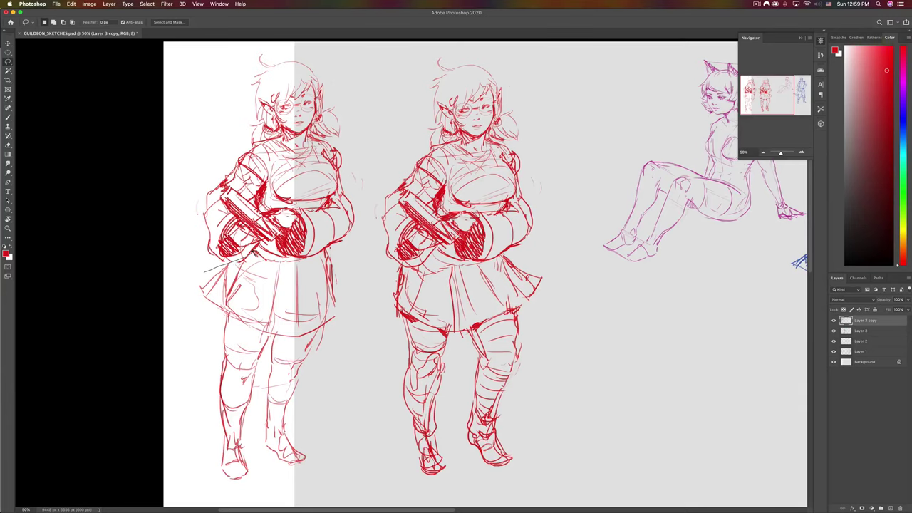
- Extend the canvas beyond the redesigned red figure with the Crop tool, to about 12718 px wide
mouse_move(254, 253)
mouse_down()
mouse_move(266, 260)
mouse_move(260, 295)
mouse_move(243, 292)
mouse_up()
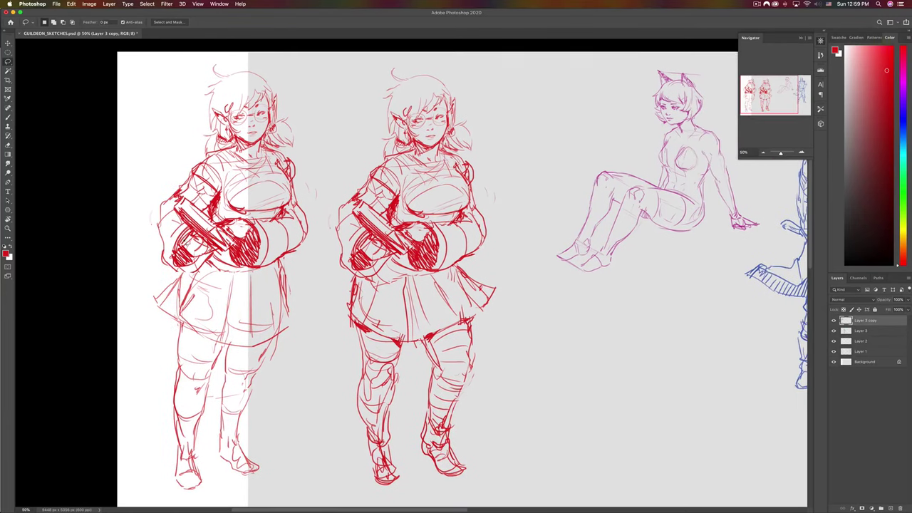
key(c)
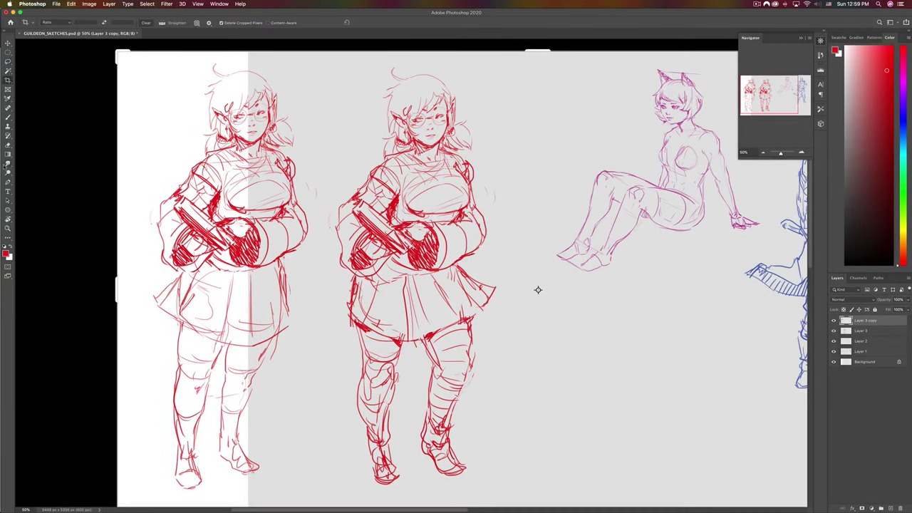
drag(117, 288, 6, 280)
key(Return)
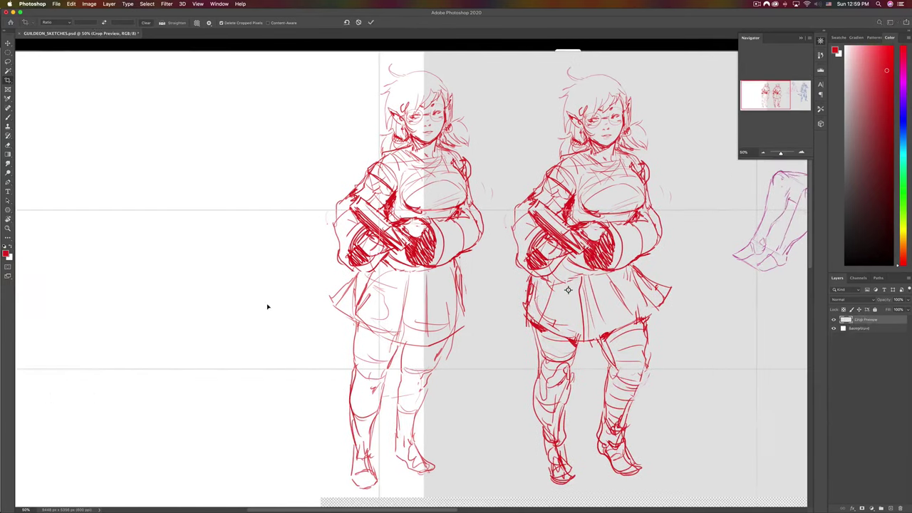
- Fill the whole Background layer with the light grey swatch colour
key(b)
key(x)
click(860, 353)
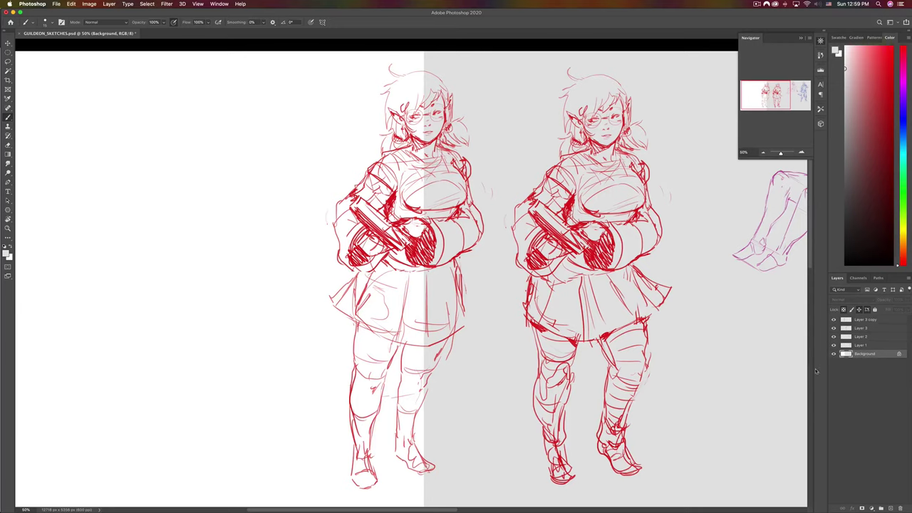
key(alt+BackSpace)
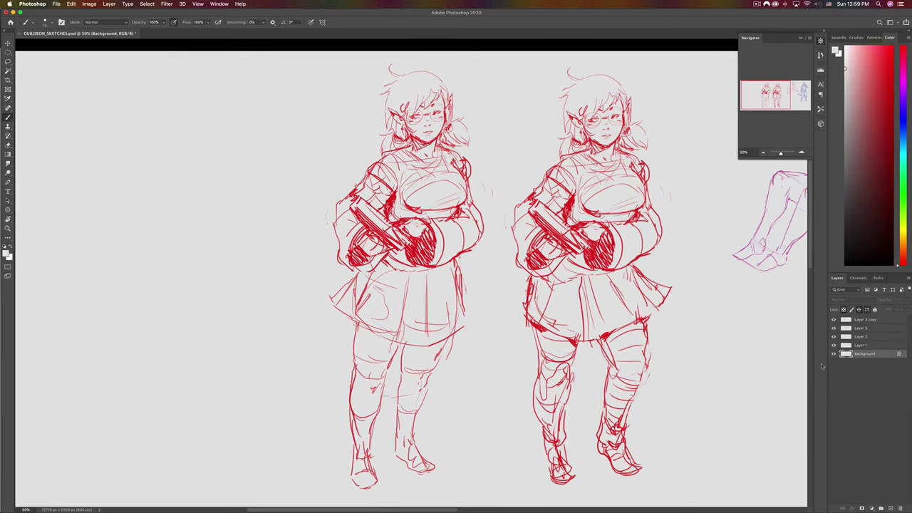
- Duplicate Layer 3 copy and move the duplicate into the empty canvas area beside it
click(861, 320)
key(super+j)
key(v)
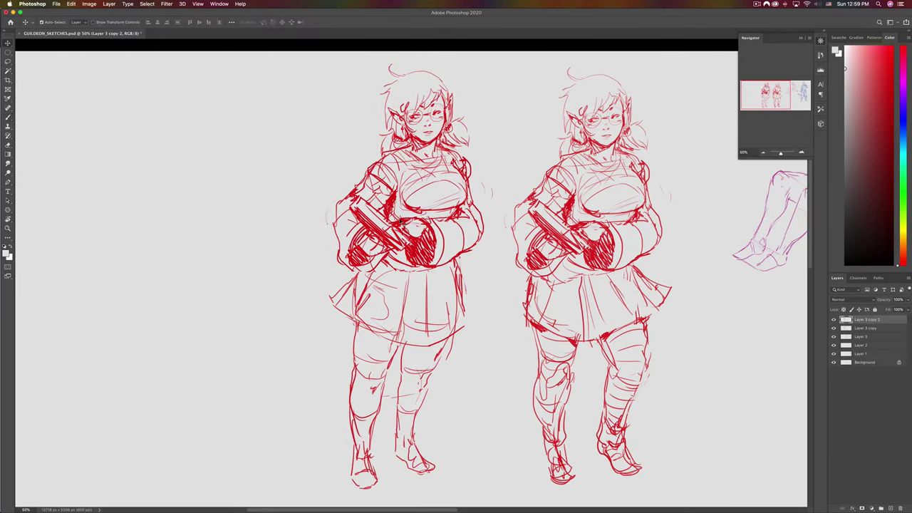
drag(403, 204, 218, 205)
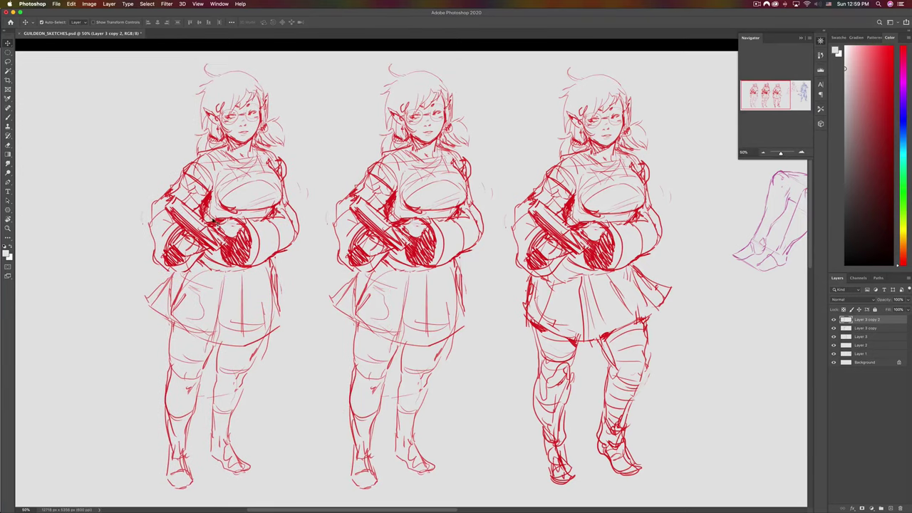
- Resample the sketch red and cut the skirt and legs from the newest duplicate with a Lasso selection
scroll(213, 221, left, 2)
key(l)
key(b)
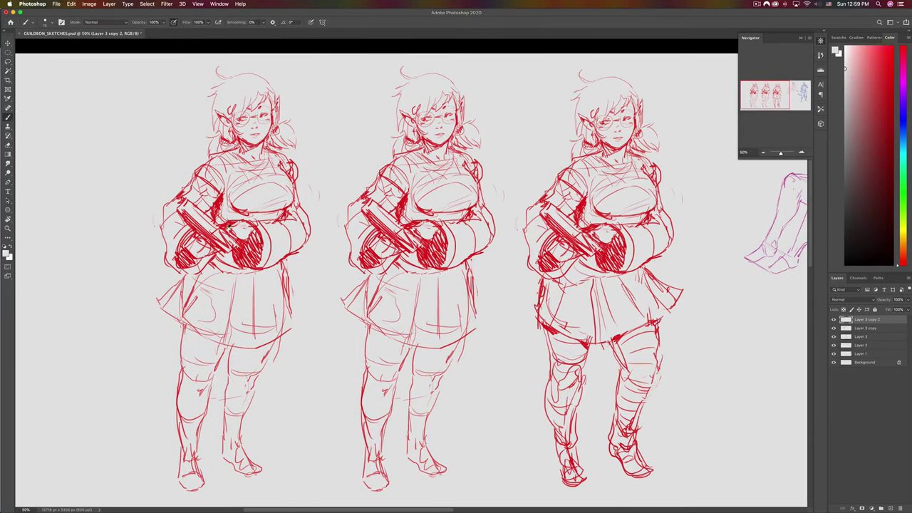
alt+click(218, 202)
key(l)
mouse_move(169, 273)
mouse_down()
mouse_move(309, 272)
mouse_move(312, 455)
mouse_move(250, 497)
mouse_move(120, 397)
mouse_move(164, 285)
mouse_up()
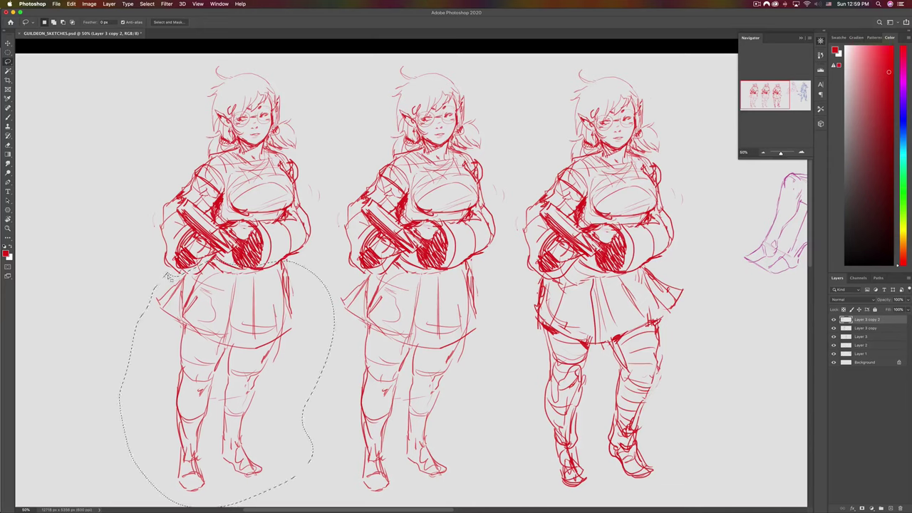
key(super+x)
- Rotate the middle figure on Layer 3 copy slightly counter-clockwise with Free Transform
click(861, 327)
key(super+t)
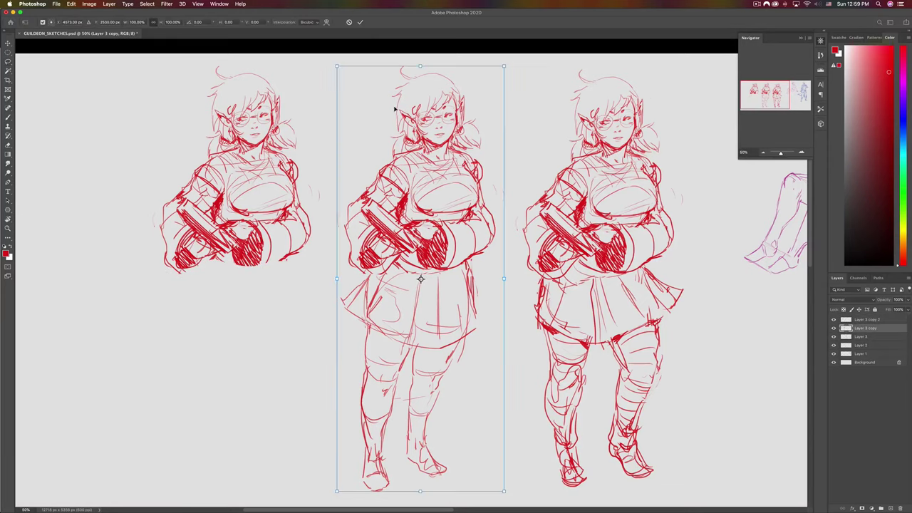
drag(319, 60, 314, 72)
key(Return)
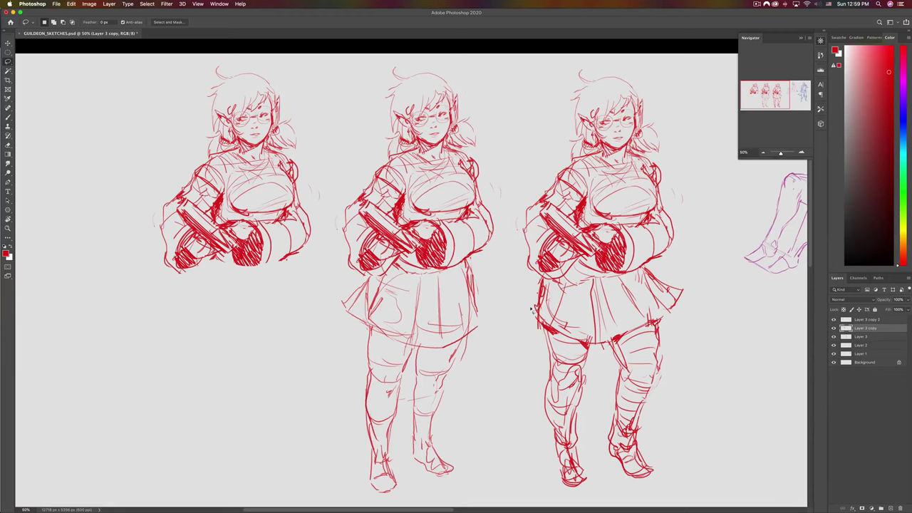
- On Layer 3 copy 2, rough in the hips and upper legs beneath the leftmost torso, deleting the unwanted strokes beside the hip
click(868, 319)
key(b)
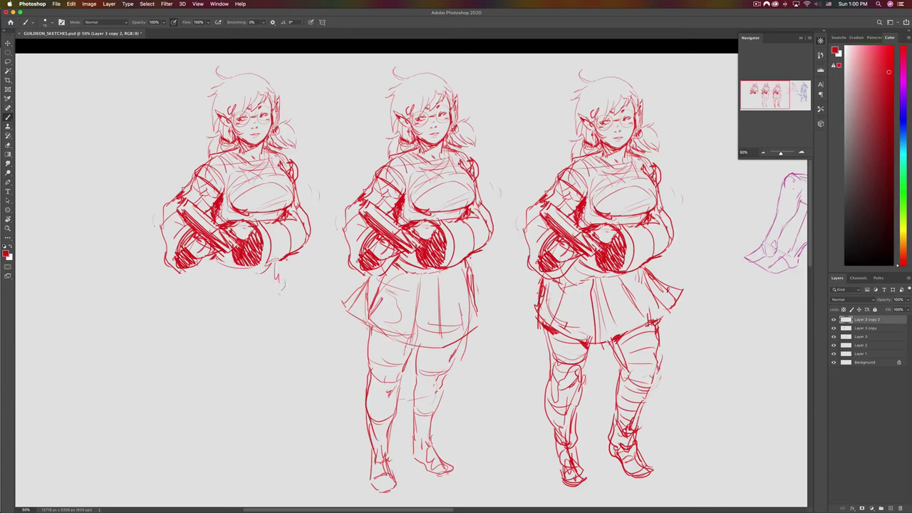
mouse_move(283, 295)
mouse_down()
mouse_move(203, 305)
mouse_move(269, 307)
mouse_up()
mouse_move(287, 265)
mouse_down()
mouse_move(301, 309)
mouse_move(195, 334)
mouse_up()
mouse_move(190, 303)
mouse_down()
mouse_move(200, 328)
mouse_move(194, 313)
mouse_move(238, 287)
mouse_up()
key(l)
mouse_move(185, 277)
mouse_down()
mouse_move(241, 372)
mouse_move(182, 320)
mouse_up()
key(Delete)
- Redraw the hip contours and crotch folds beneath the leftmost torso, undoing the last three strokes
key(b)
mouse_move(274, 264)
mouse_down()
mouse_move(249, 301)
mouse_move(236, 278)
mouse_move(262, 298)
mouse_up()
mouse_move(201, 261)
mouse_down()
mouse_move(186, 302)
mouse_move(228, 296)
mouse_move(236, 305)
mouse_up()
mouse_move(265, 288)
mouse_down()
mouse_move(256, 300)
mouse_move(263, 295)
mouse_up()
drag(280, 267, 268, 296)
mouse_move(284, 263)
mouse_down()
mouse_move(281, 310)
mouse_move(258, 320)
mouse_up()
drag(276, 300, 282, 311)
key(super+z)
key(super+z)
key(super+z)
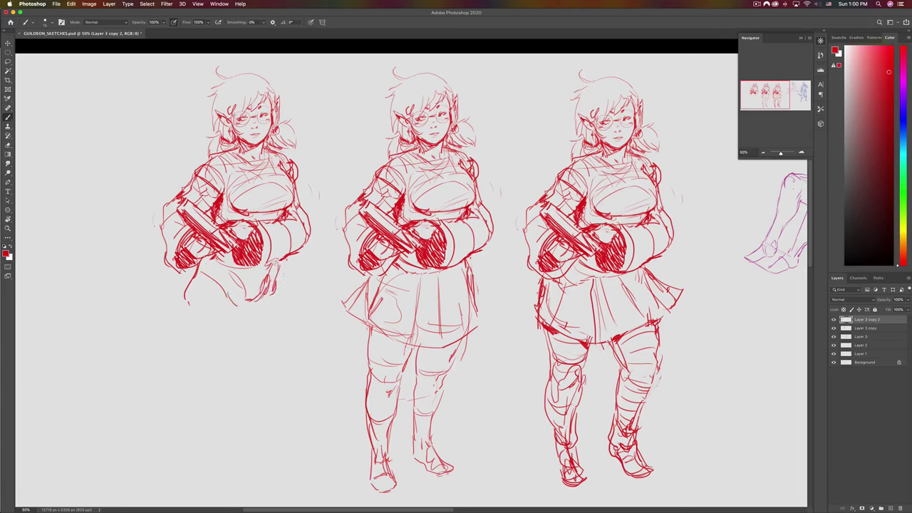
- Draw the outer and inner contours of both thighs on the leftmost figure
drag(282, 270, 283, 302)
drag(183, 299, 180, 345)
drag(233, 322, 185, 351)
drag(279, 310, 249, 351)
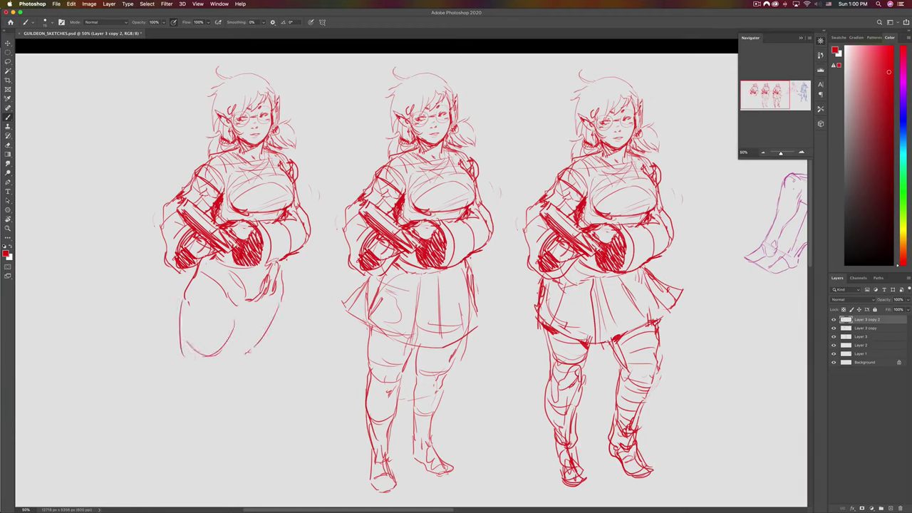
mouse_move(241, 306)
mouse_down()
mouse_move(234, 336)
mouse_move(236, 325)
mouse_move(227, 332)
mouse_move(262, 329)
mouse_move(252, 349)
mouse_up()
- Flip the canvas horizontally, then rotate the unfinished figure slightly clockwise and shift it to rebalance its stance
key(super+f)
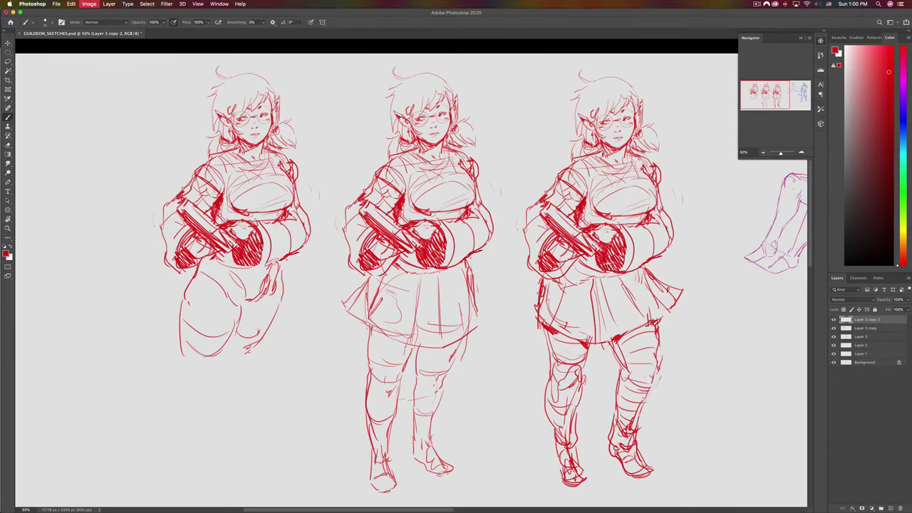
drag(603, 270, 389, 288)
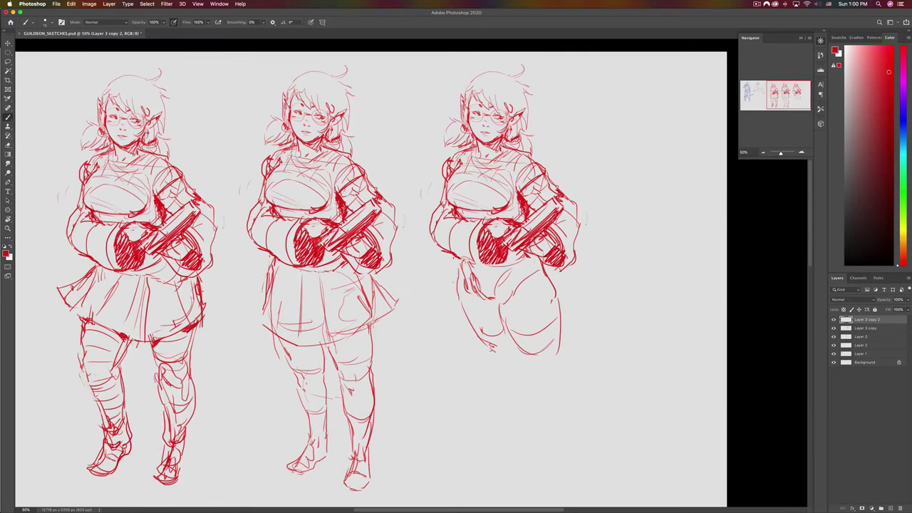
key(ctrl+t)
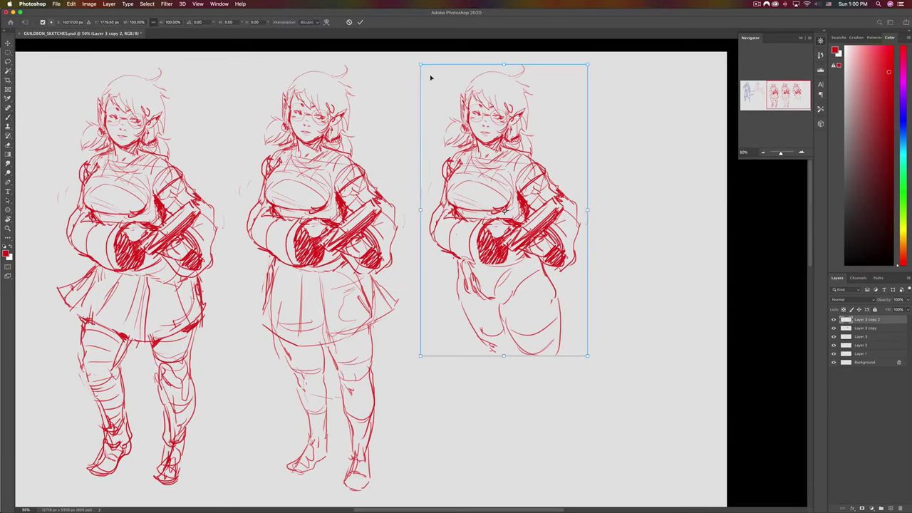
drag(427, 77, 470, 112)
drag(409, 74, 431, 79)
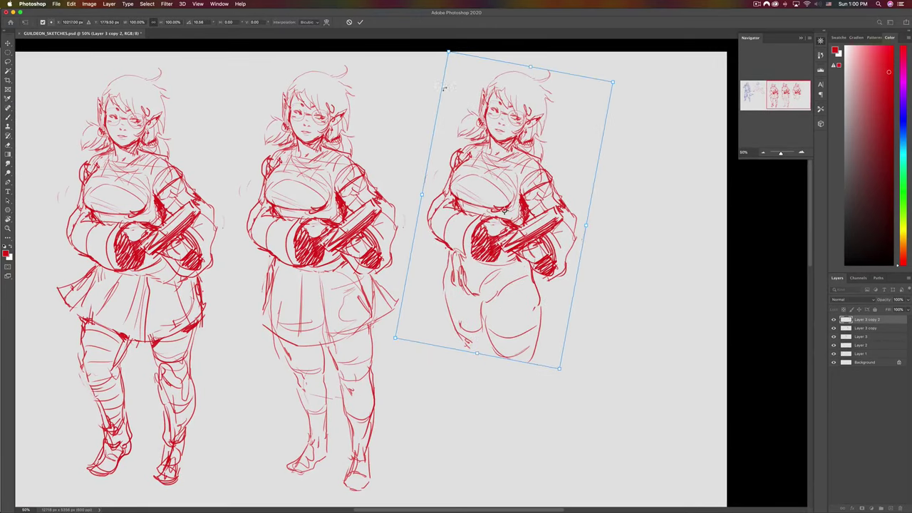
drag(518, 159, 531, 164)
key(Return)
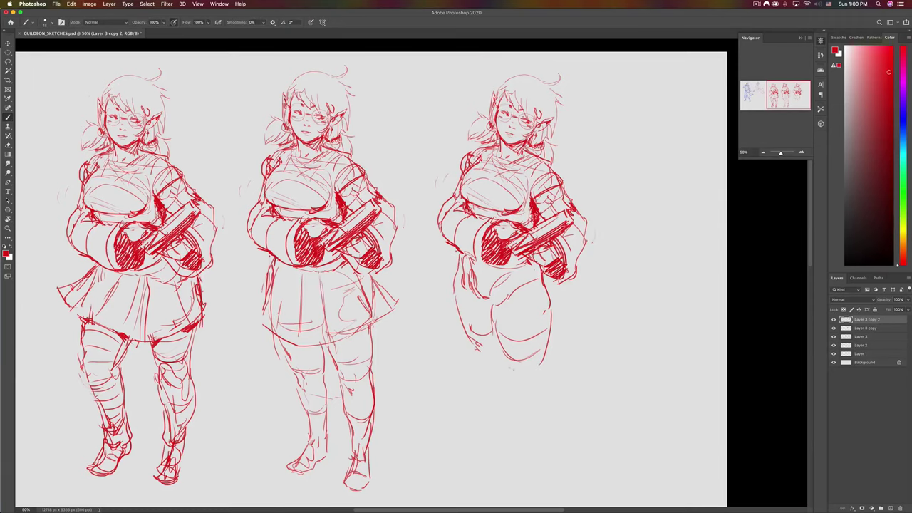
- Mark slanted guidelines for the knees and feet under the unfinished figure and draw the outer contour of one lower leg
mouse_move(471, 349)
mouse_down()
mouse_move(532, 412)
mouse_move(530, 459)
mouse_move(528, 399)
mouse_up()
drag(458, 449, 532, 475)
drag(500, 480, 518, 484)
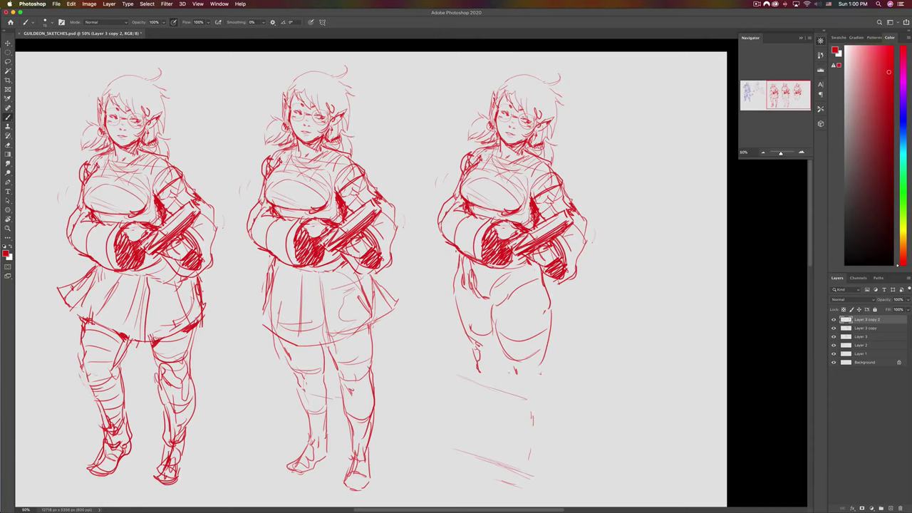
drag(542, 364, 533, 426)
drag(547, 372, 538, 455)
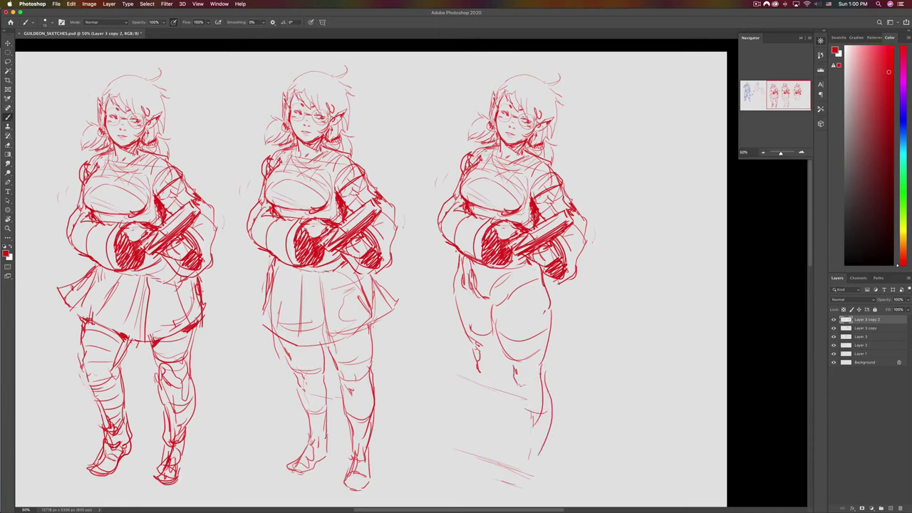
- Sketch the knees and inner leg contours of the unfinished figure and reinforce the hip and crotch lines
drag(547, 407, 521, 413)
mouse_move(514, 365)
mouse_down()
mouse_move(510, 399)
mouse_move(524, 417)
mouse_up()
key(ctrl+z)
drag(521, 388, 514, 410)
drag(504, 354, 502, 376)
mouse_move(502, 370)
mouse_down()
mouse_move(506, 393)
mouse_move(502, 365)
mouse_up()
mouse_move(454, 296)
mouse_down()
mouse_move(476, 392)
mouse_move(505, 393)
mouse_move(490, 315)
mouse_up()
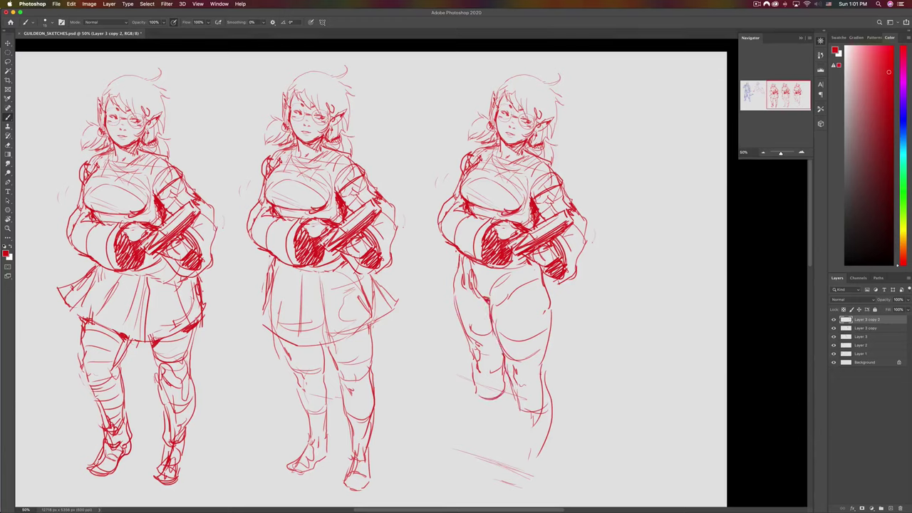
- Extend both shins of the unfinished figure toward the ankles and flip the canvas back to its original orientation
drag(458, 288, 454, 312)
drag(509, 389, 504, 438)
mouse_move(476, 399)
mouse_down()
mouse_move(480, 431)
mouse_move(502, 424)
mouse_move(525, 467)
mouse_up()
mouse_move(541, 437)
mouse_down()
mouse_move(527, 469)
mouse_move(525, 460)
mouse_move(476, 451)
mouse_move(496, 452)
mouse_up()
key(super+shift+h)
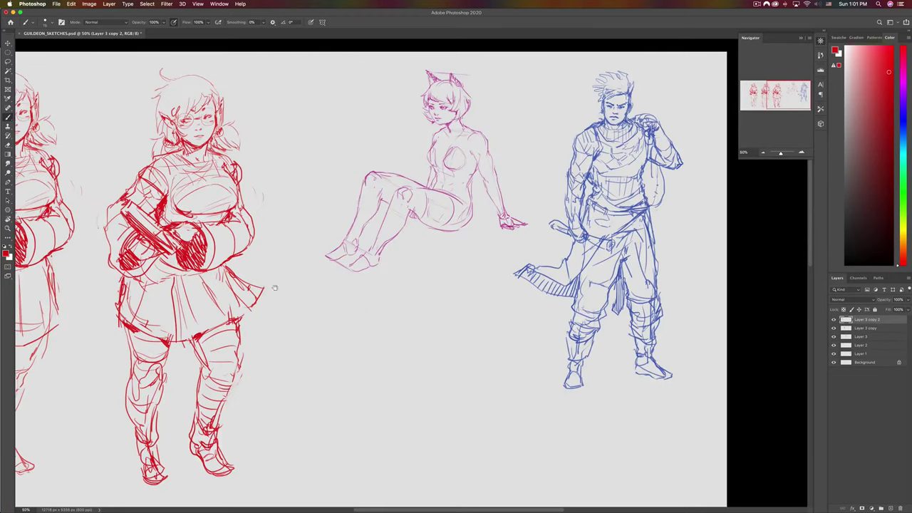
- Sketch the ankles and feet of the leftmost figure and reinforce its leg contours
drag(275, 287, 568, 325)
drag(300, 350, 422, 317)
scroll(456, 271, left, 10)
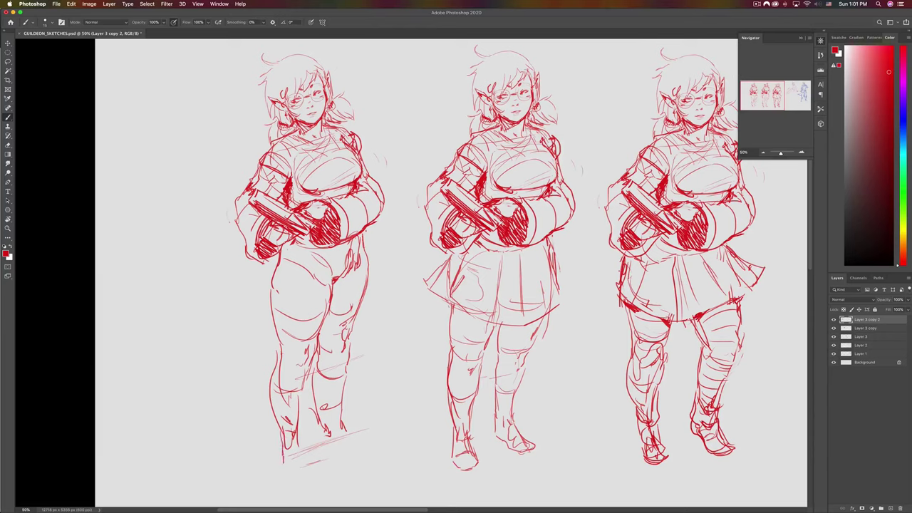
mouse_move(305, 458)
mouse_down()
mouse_move(299, 476)
mouse_move(284, 481)
mouse_up()
drag(320, 426, 317, 447)
mouse_move(340, 419)
mouse_down()
mouse_move(351, 471)
mouse_move(284, 486)
mouse_move(289, 443)
mouse_up()
mouse_move(277, 368)
mouse_down()
mouse_move(286, 296)
mouse_move(318, 325)
mouse_move(311, 313)
mouse_up()
- Delete the foot and lower shin strokes of the leftmost figure's front leg
key(l)
mouse_move(278, 269)
mouse_down()
mouse_move(399, 255)
mouse_move(407, 492)
mouse_move(255, 352)
mouse_up()
key(super+d)
mouse_move(268, 463)
mouse_down()
mouse_move(268, 478)
mouse_move(326, 460)
mouse_move(291, 460)
mouse_up()
key(Delete)
key(super+d)
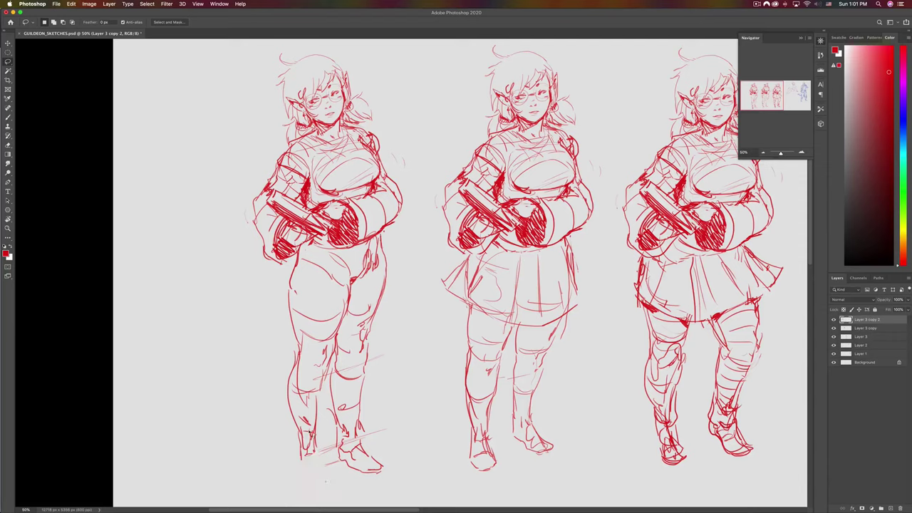
key(e)
key(l)
mouse_move(286, 396)
mouse_down()
mouse_move(324, 417)
mouse_move(292, 390)
mouse_move(314, 416)
mouse_move(288, 413)
mouse_up()
key(Delete)
key(ctrl+d)
- Redraw the front leg's lower shin with wrapped bands and add a boot-shaped foot
key(b)
drag(297, 377, 312, 371)
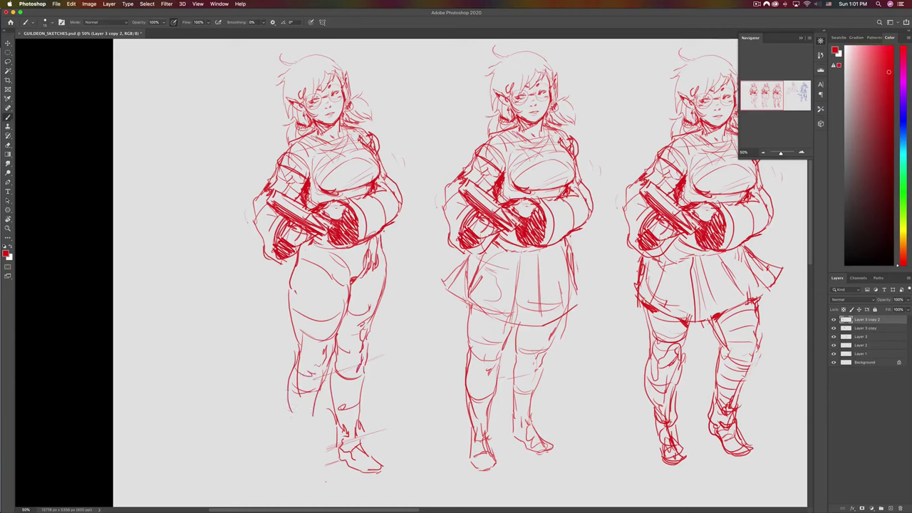
mouse_move(289, 411)
mouse_down()
mouse_move(296, 438)
mouse_move(310, 445)
mouse_move(313, 406)
mouse_up()
drag(290, 406, 314, 390)
drag(300, 449, 297, 471)
mouse_move(300, 439)
mouse_down()
mouse_move(317, 463)
mouse_move(301, 486)
mouse_move(322, 488)
mouse_move(317, 466)
mouse_move(324, 483)
mouse_up()
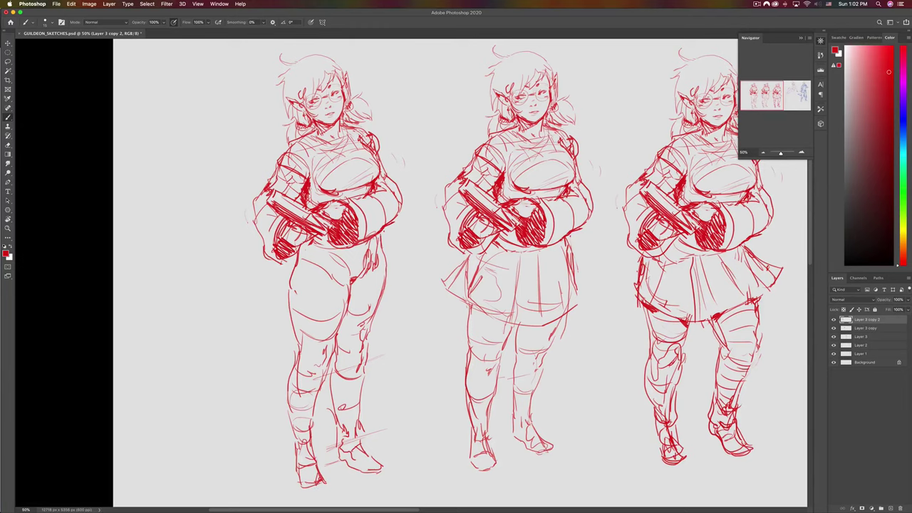
mouse_move(300, 452)
mouse_down()
mouse_move(297, 472)
mouse_move(310, 488)
mouse_up()
- Switch the drawing colour to blue and outline a short flared skirt over the leftmost figure's hips on a new layer
drag(294, 292, 244, 326)
drag(909, 99, 907, 112)
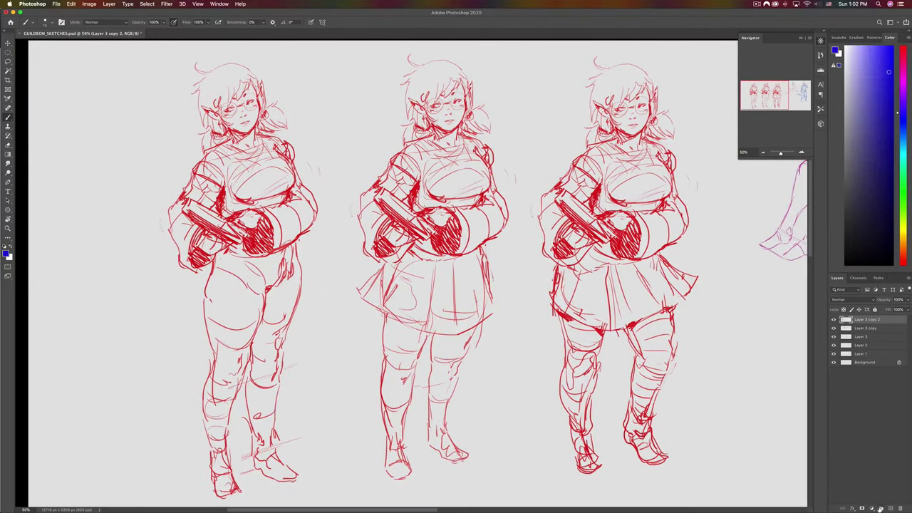
click(890, 508)
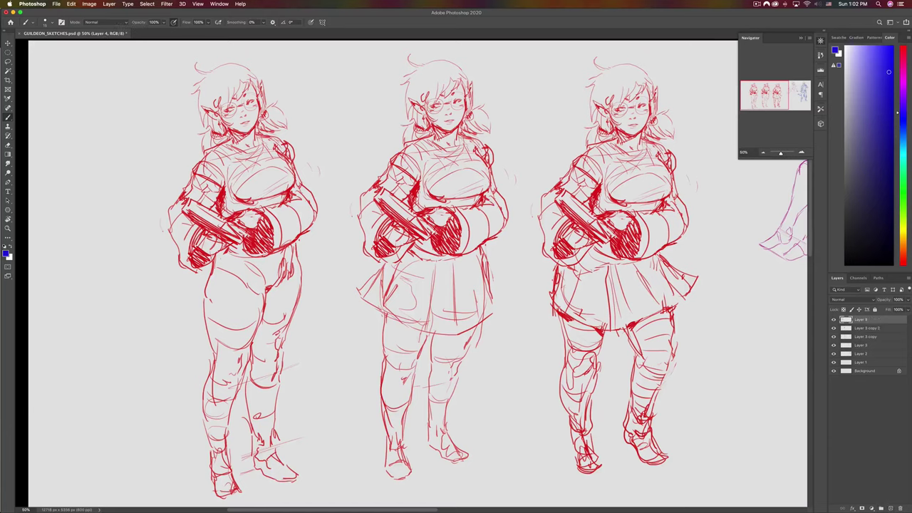
drag(214, 263, 196, 327)
key(super+z)
drag(213, 260, 163, 329)
key(super+z)
mouse_move(210, 267)
mouse_down()
mouse_move(180, 303)
mouse_move(219, 334)
mouse_move(251, 337)
mouse_up()
drag(271, 293, 275, 341)
drag(273, 340, 295, 334)
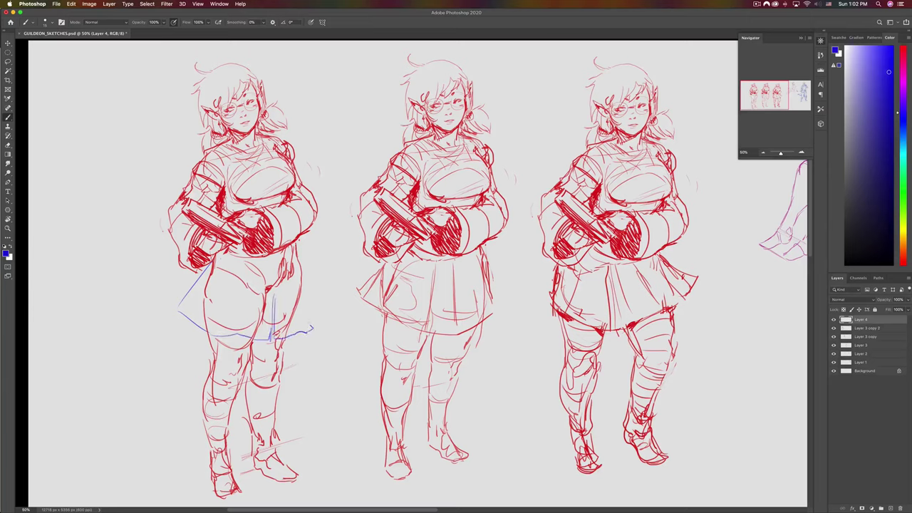
- Draw pleats and the outer edge on the skirt's flared far side, undoing the last three strokes
mouse_move(287, 284)
mouse_down()
mouse_move(317, 326)
mouse_move(330, 306)
mouse_up()
mouse_move(299, 252)
mouse_down()
mouse_move(332, 280)
mouse_move(326, 296)
mouse_up()
key(super+z)
key(super+z)
key(super+z)
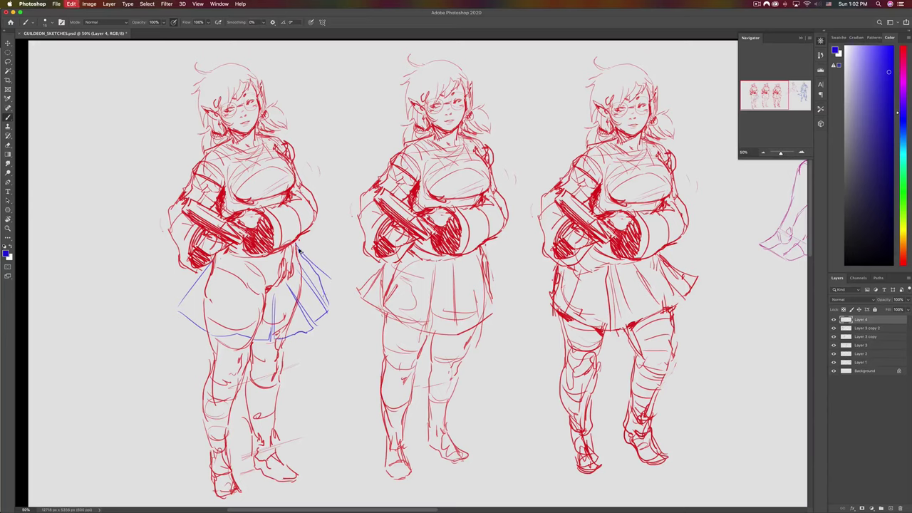
- Extend the skirt's flared far corner, add pleats to its front and near side, and draw the waistline
drag(297, 246, 337, 264)
drag(241, 263, 214, 328)
drag(244, 271, 228, 308)
mouse_move(213, 268)
mouse_down()
mouse_move(179, 318)
mouse_move(185, 311)
mouse_up()
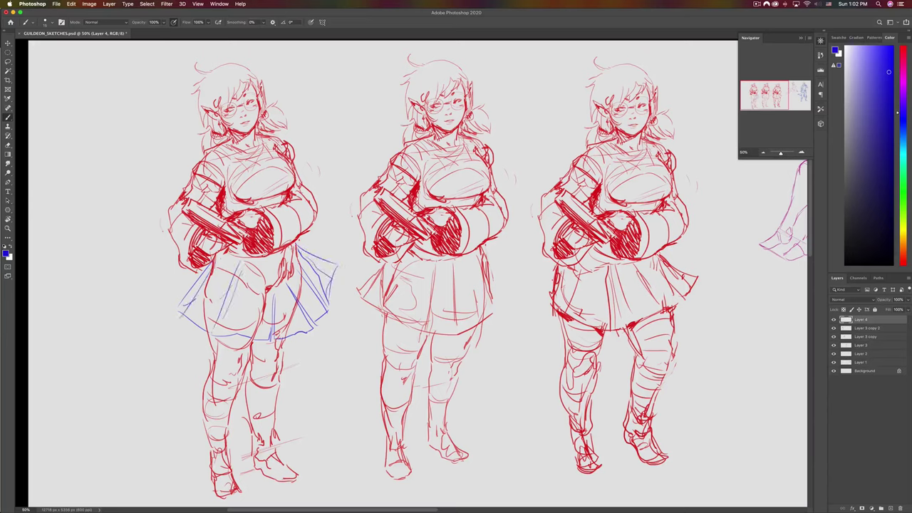
drag(210, 263, 275, 259)
- Sample the sketch's red, erase guideline marks around the rear ankle on Layer 3 copy 2, and redraw the rear leg's contours
mouse_move(348, 332)
mouse_down()
mouse_move(385, 321)
mouse_move(330, 350)
mouse_move(299, 330)
mouse_move(310, 328)
mouse_up()
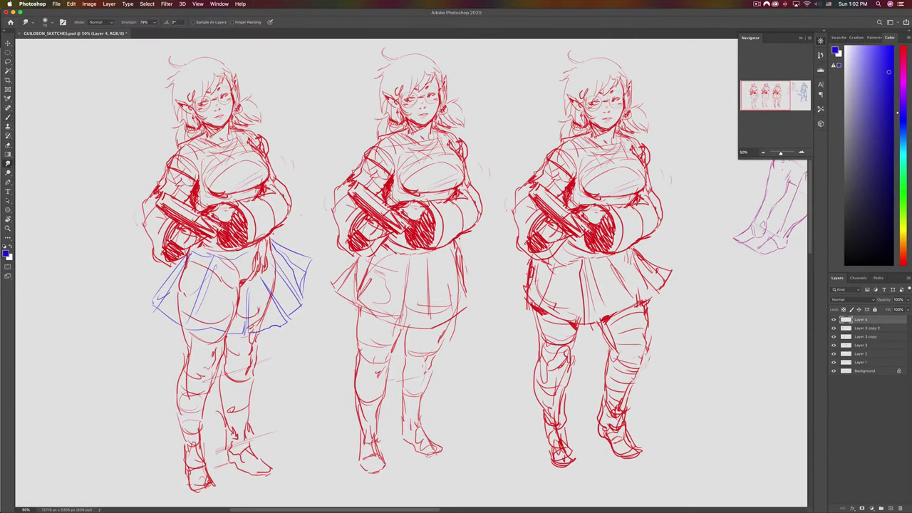
alt+click(198, 187)
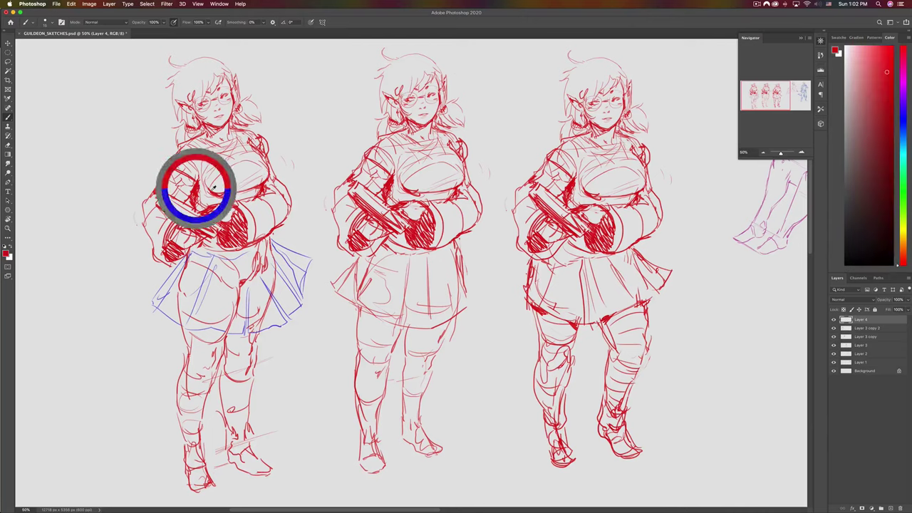
click(852, 329)
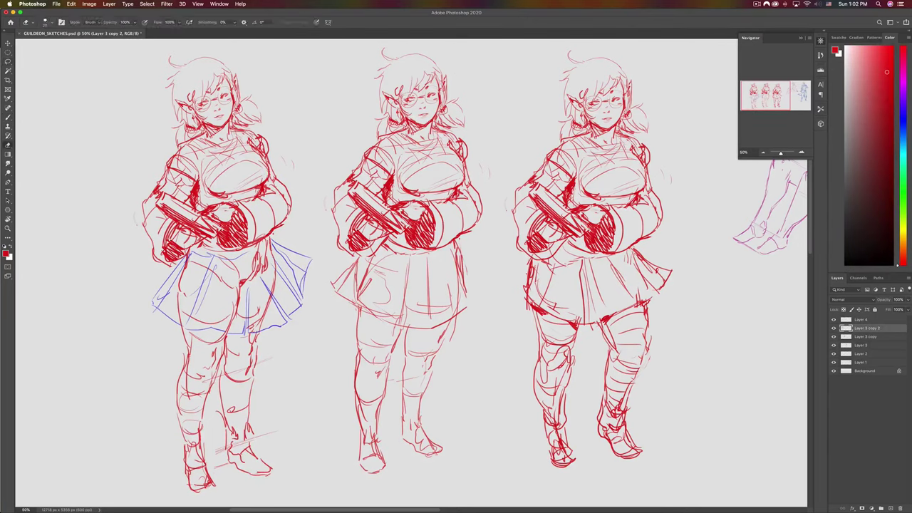
key(e)
mouse_move(248, 416)
mouse_down()
mouse_move(247, 447)
mouse_move(248, 432)
mouse_move(223, 457)
mouse_move(245, 445)
mouse_up()
key(b)
drag(226, 393, 227, 414)
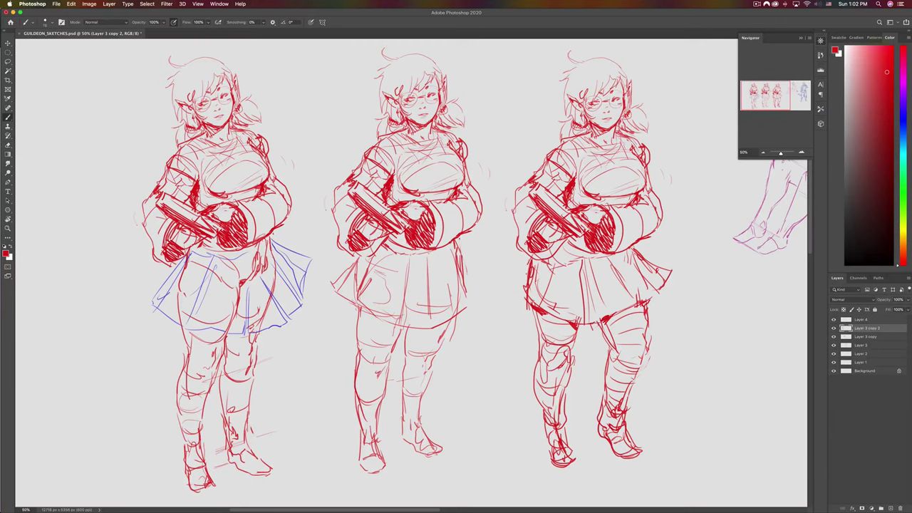
mouse_move(225, 339)
mouse_down()
mouse_move(192, 340)
mouse_move(269, 349)
mouse_move(189, 346)
mouse_move(235, 344)
mouse_up()
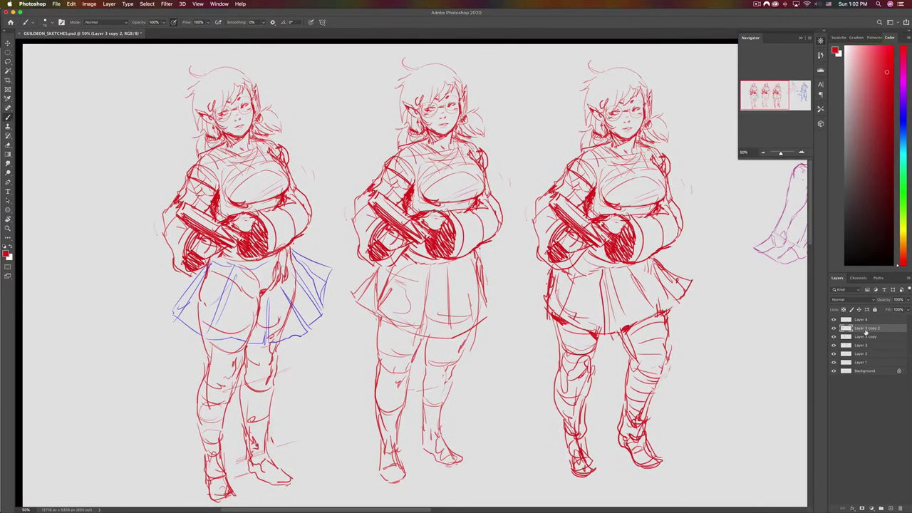
- Hide Layer 3 copy and Layer 3 so only the leftmost version of the red figure remains
click(861, 321)
click(861, 328)
click(834, 328)
click(834, 344)
click(835, 328)
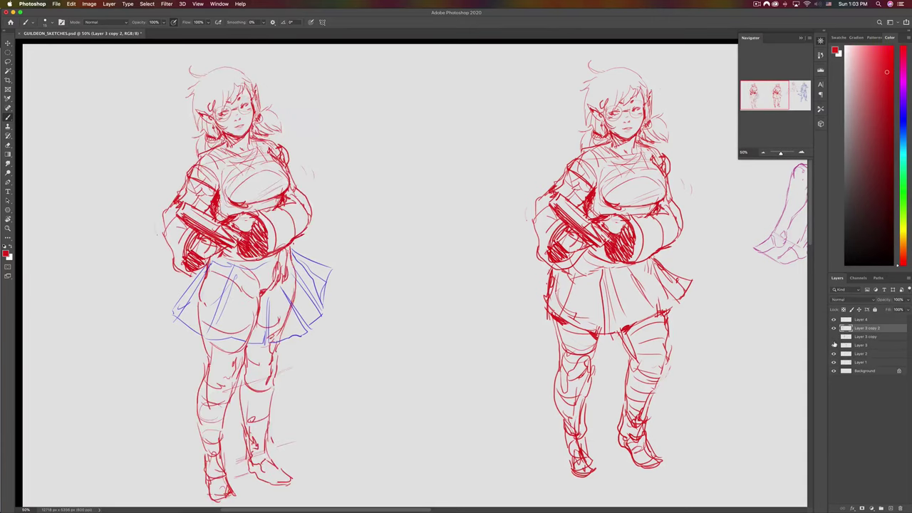
click(834, 345)
click(833, 344)
click(833, 337)
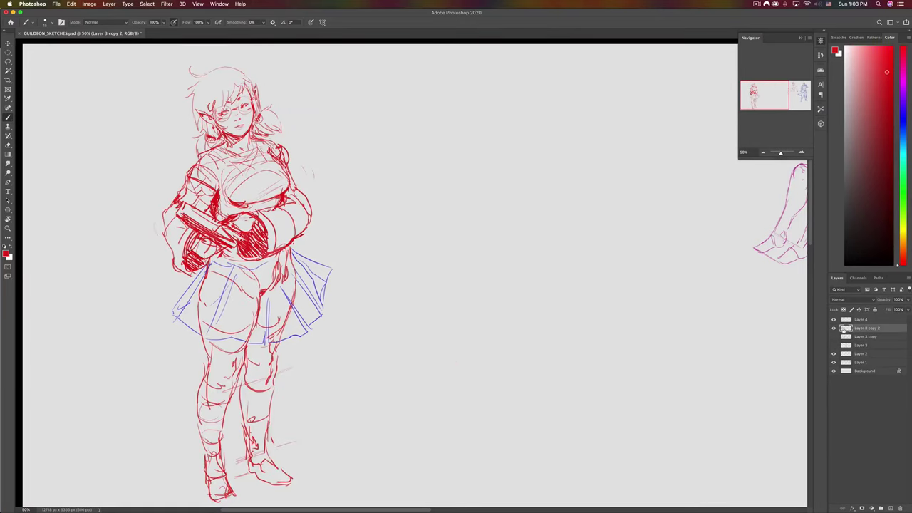
- Select Layer 4 together with Layer 3 copy 2 and move the figure and skirt next to the seated cat-eared character
key(v)
mouse_move(276, 198)
mouse_down()
mouse_move(656, 189)
mouse_move(733, 256)
mouse_move(875, 325)
mouse_up()
shift+click(876, 321)
drag(519, 264, 389, 281)
drag(126, 222, 542, 228)
mouse_move(612, 248)
mouse_down()
mouse_move(386, 210)
mouse_move(394, 218)
mouse_up()
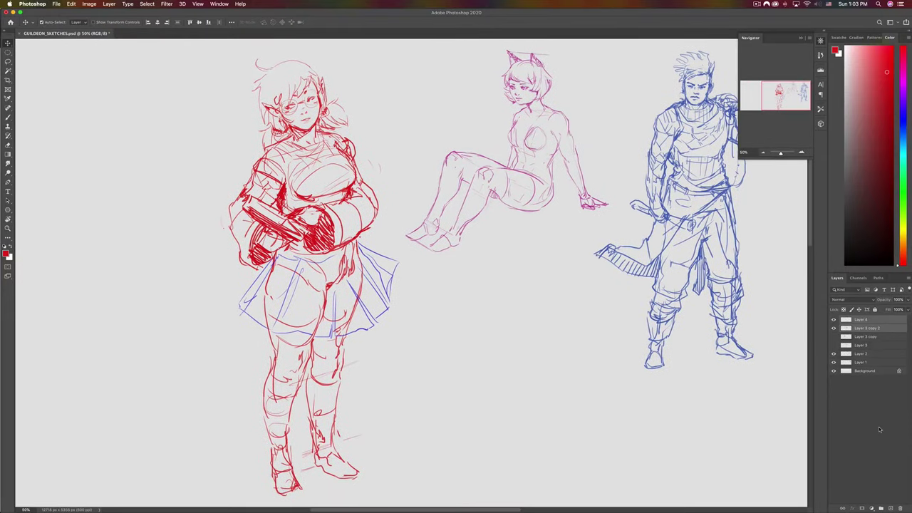
- On a new layer, sketch a large head outline with cranium, jaw and chin below the seated character
click(890, 508)
scroll(496, 321, right, 5)
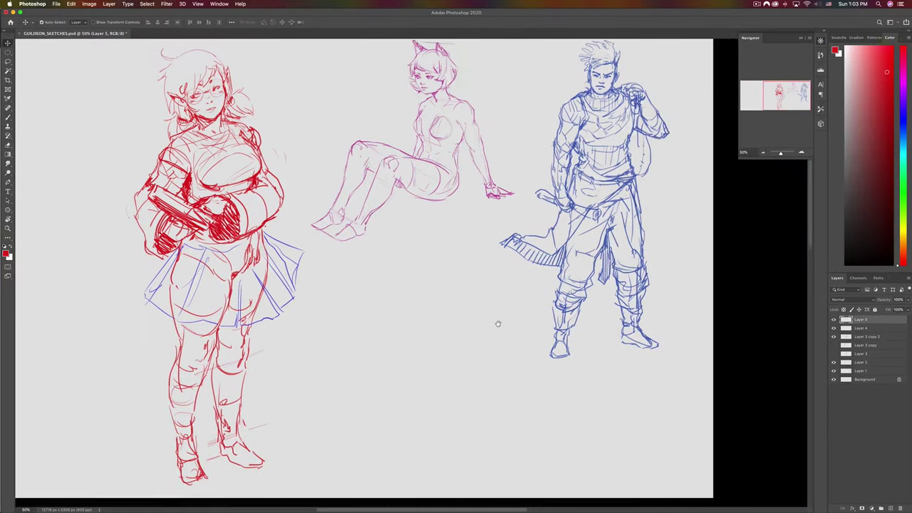
key(b)
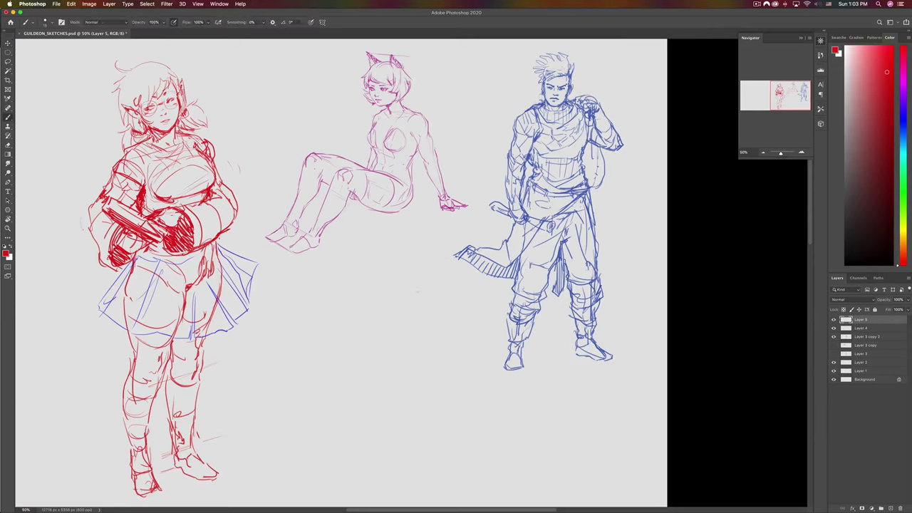
drag(421, 269, 438, 308)
drag(365, 268, 421, 265)
drag(314, 302, 354, 268)
mouse_move(443, 290)
mouse_down()
mouse_move(448, 348)
mouse_move(428, 405)
mouse_up()
drag(314, 330, 318, 355)
mouse_move(340, 419)
mouse_down()
mouse_move(385, 428)
mouse_move(364, 434)
mouse_move(374, 434)
mouse_move(417, 400)
mouse_up()
drag(440, 315, 425, 385)
- Add slanted brow, nose and chin guidelines across the head and complete the cranium's front curve
drag(315, 333, 411, 357)
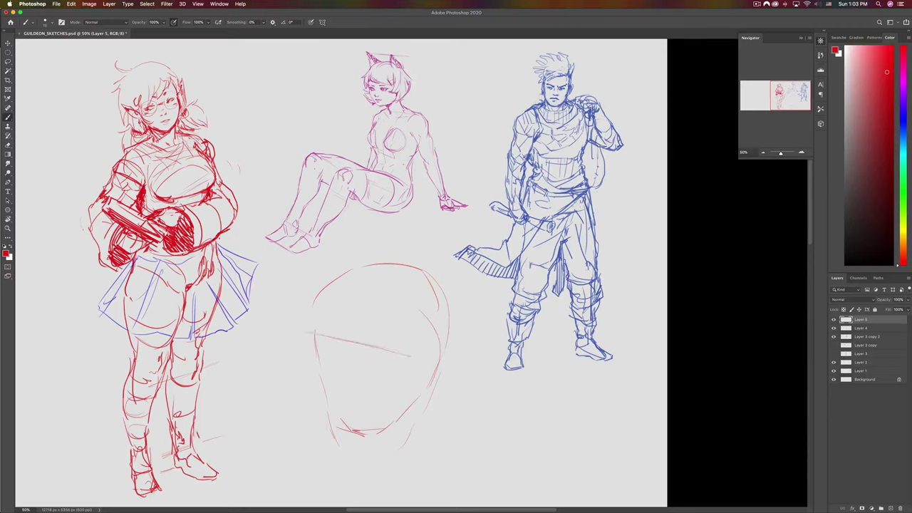
drag(314, 379, 396, 394)
drag(308, 417, 385, 435)
mouse_move(316, 330)
mouse_down()
mouse_move(350, 266)
mouse_move(418, 261)
mouse_up()
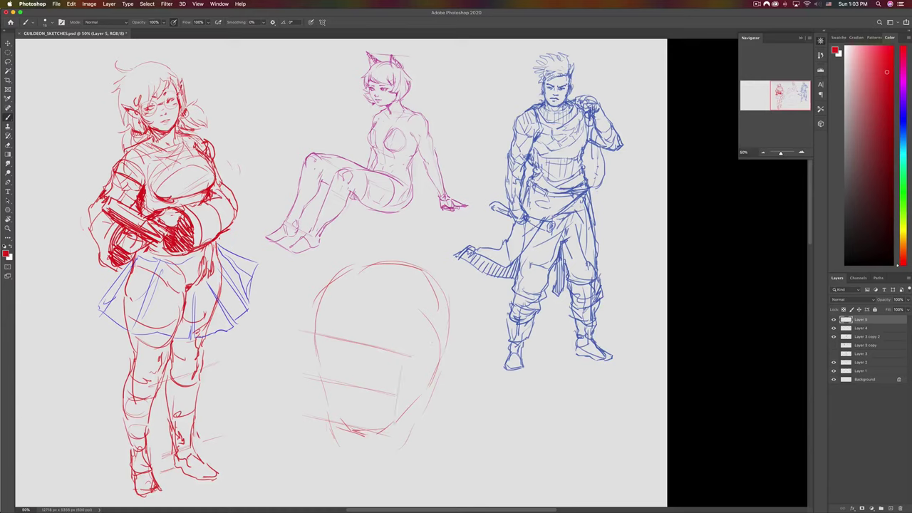
- Sketch the brows, eyes and nose on the large head and refine its cheek and jaw contours
drag(438, 349, 424, 392)
drag(385, 352, 397, 357)
drag(326, 340, 335, 352)
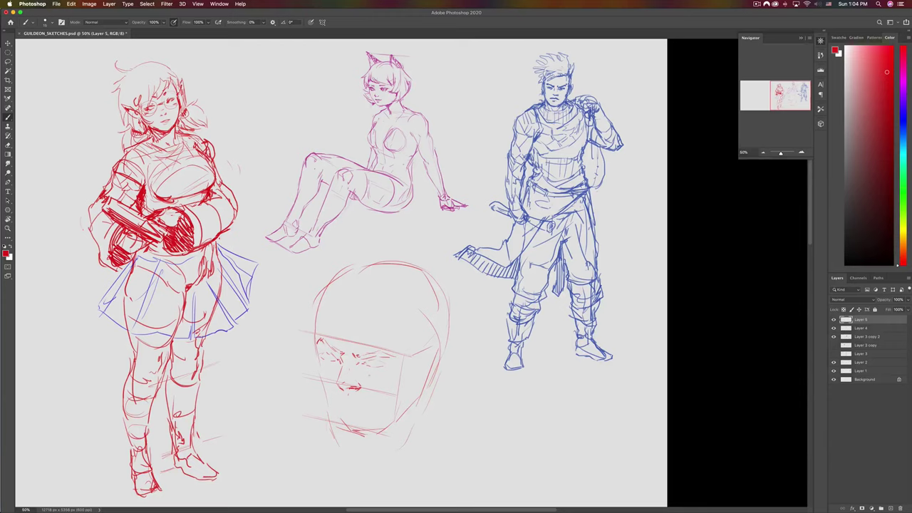
drag(376, 362, 387, 364)
mouse_move(315, 365)
mouse_down()
mouse_move(330, 415)
mouse_move(358, 441)
mouse_move(415, 411)
mouse_move(429, 369)
mouse_up()
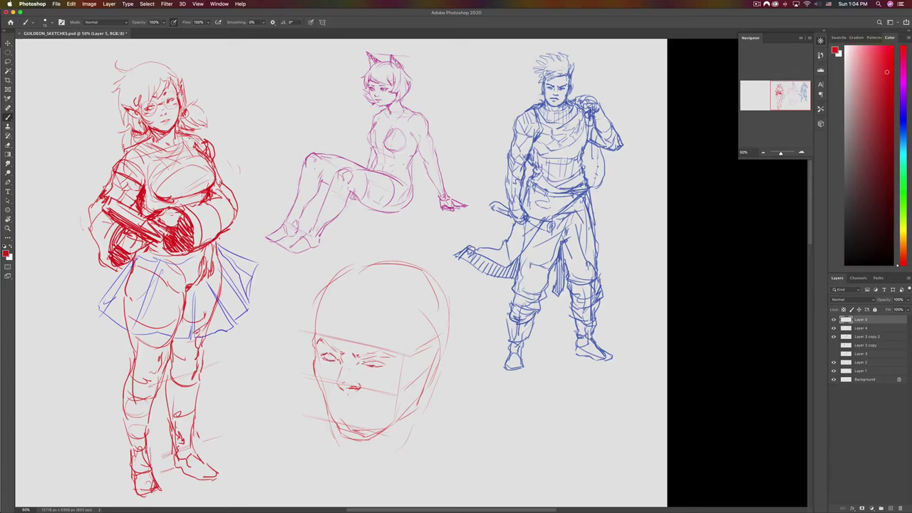
- Darken the eyes on the large head and draw the mouth with upper lip and lower-lip shadow
mouse_move(324, 345)
mouse_down()
mouse_move(336, 352)
mouse_move(320, 338)
mouse_up()
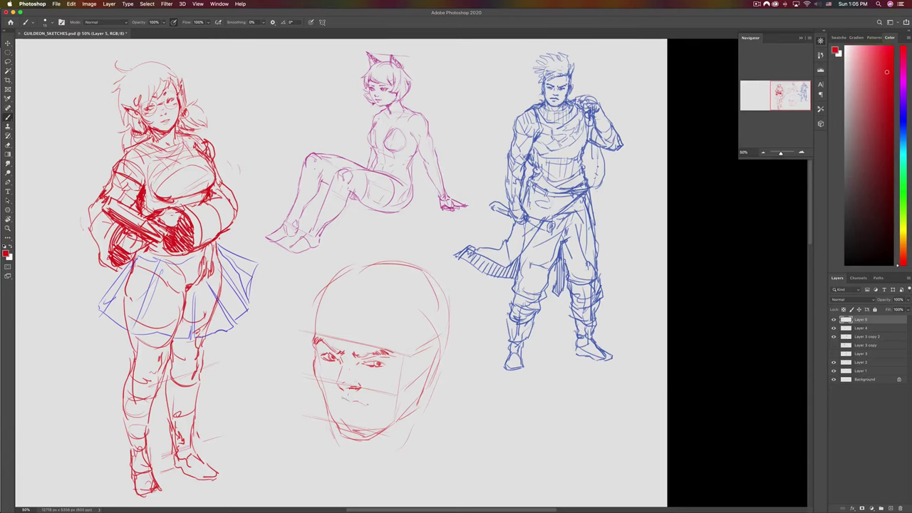
drag(338, 400, 368, 405)
drag(344, 411, 358, 413)
- Lasso the mouth on the large head, move it slightly lower on the face, and save the document
key(l)
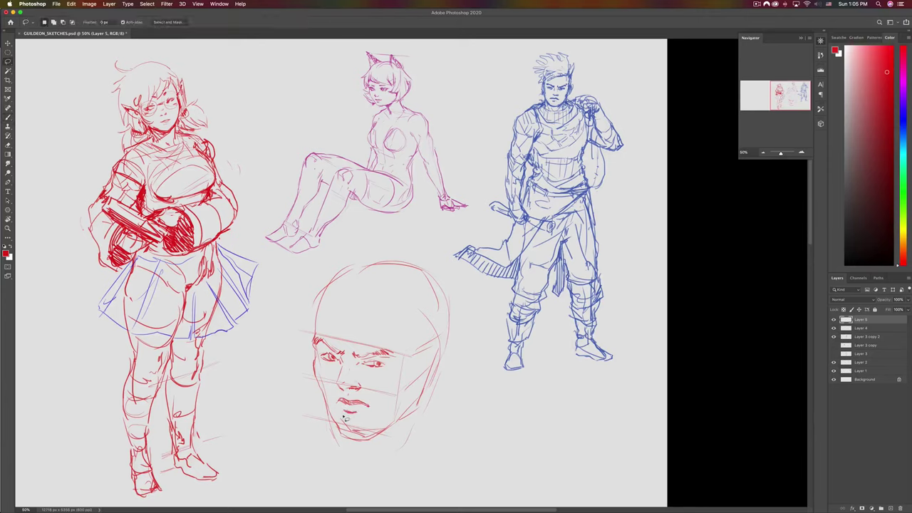
mouse_move(378, 421)
mouse_down()
mouse_move(354, 398)
mouse_move(353, 423)
mouse_up()
drag(352, 408, 353, 414)
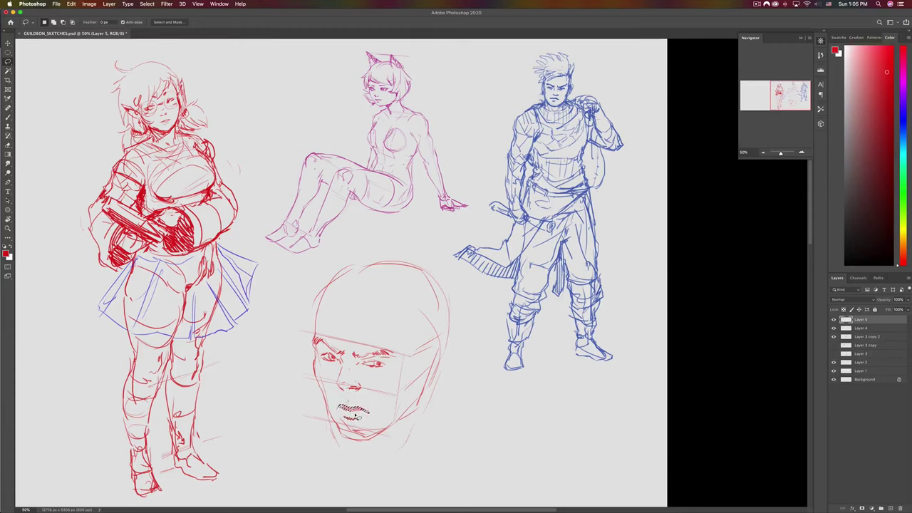
key(super+d)
key(super+s)
- Flip the canvas view horizontally, then lasso the mouth again and adjust its placement beneath the nose
scroll(221, 286, right, 5)
scroll(221, 287, left, 15)
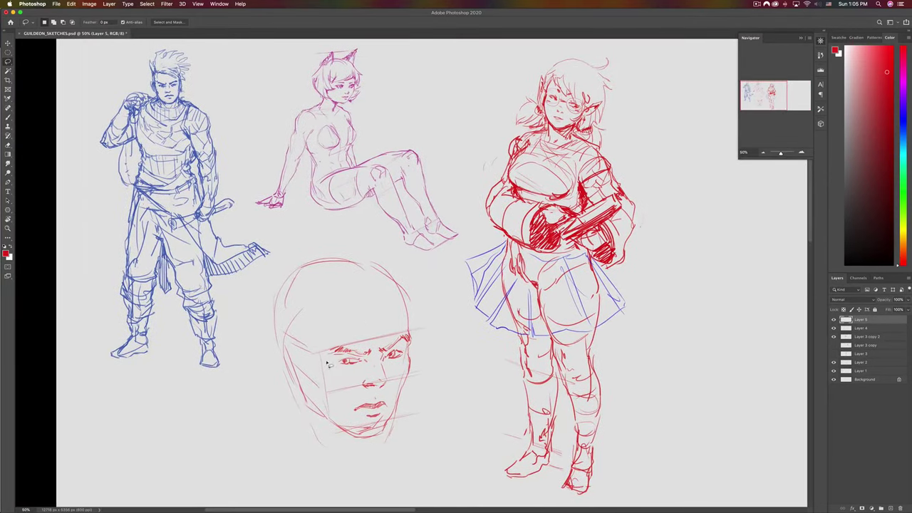
mouse_move(359, 394)
mouse_down()
mouse_move(347, 418)
mouse_move(382, 420)
mouse_move(377, 394)
mouse_move(381, 404)
mouse_up()
key(v)
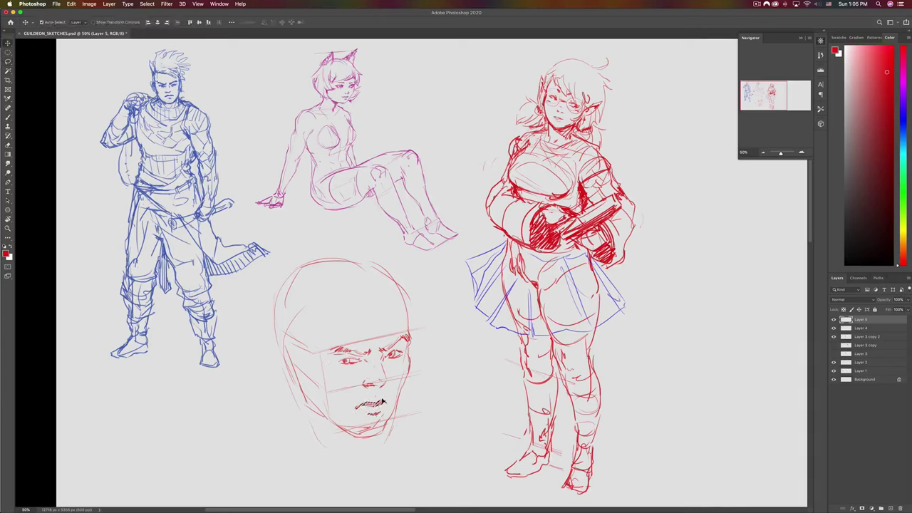
key(super+d)
- Erase and redraw the near eye of the large head, thicken its brow, and save the document
key(b)
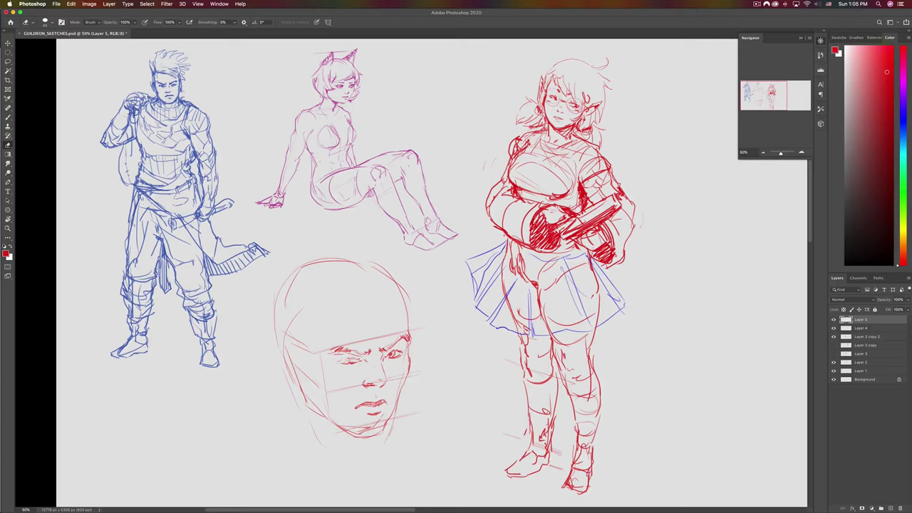
key(b)
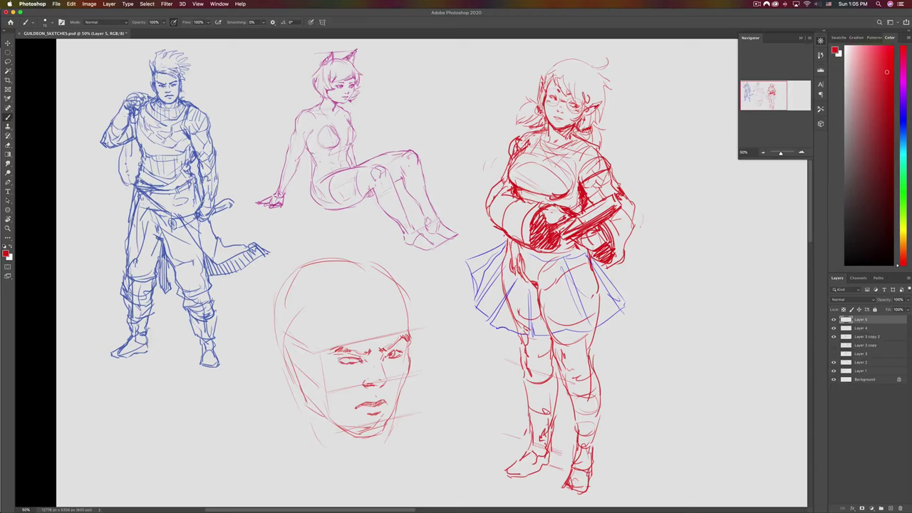
key(e)
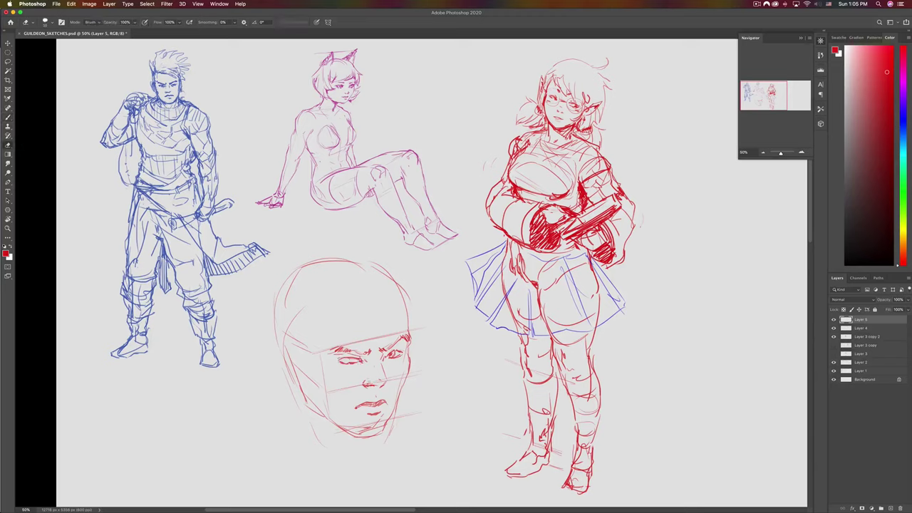
key(b)
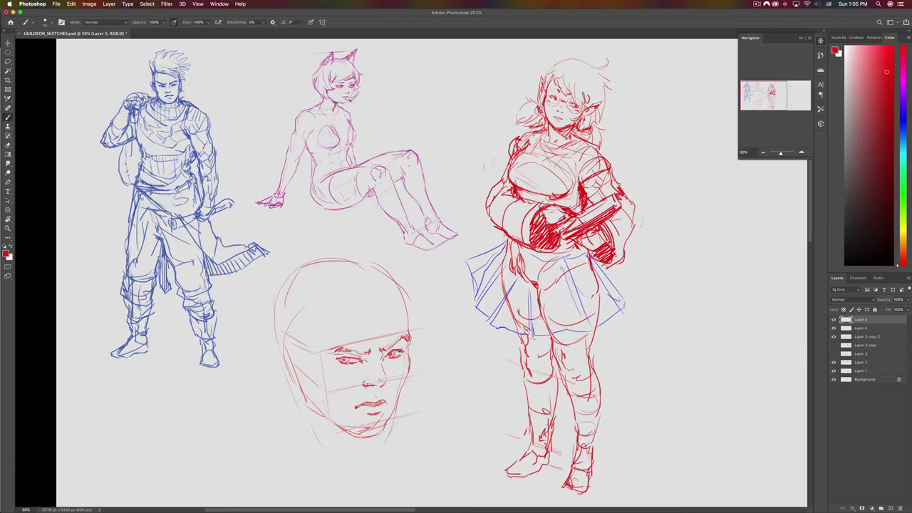
drag(354, 354, 367, 357)
mouse_move(352, 357)
mouse_down()
mouse_move(365, 352)
mouse_move(337, 348)
mouse_up()
drag(313, 377, 321, 387)
key(e)
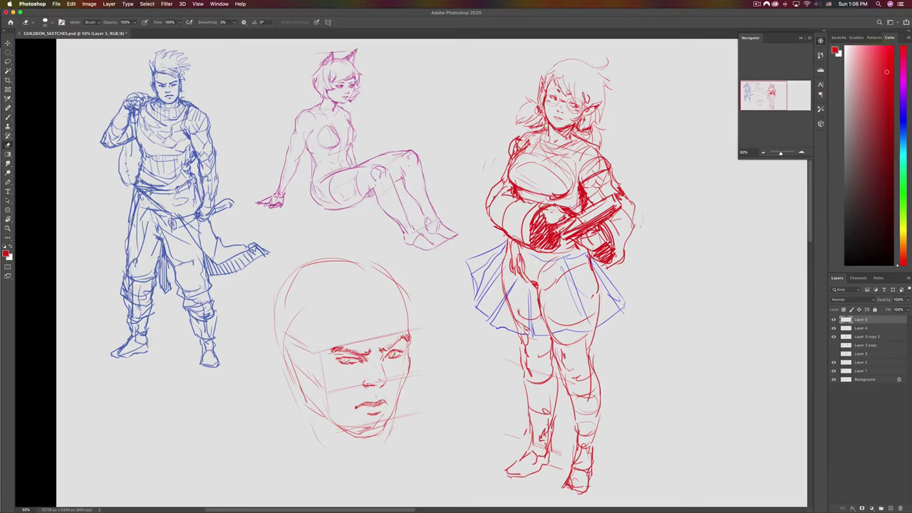
key(b)
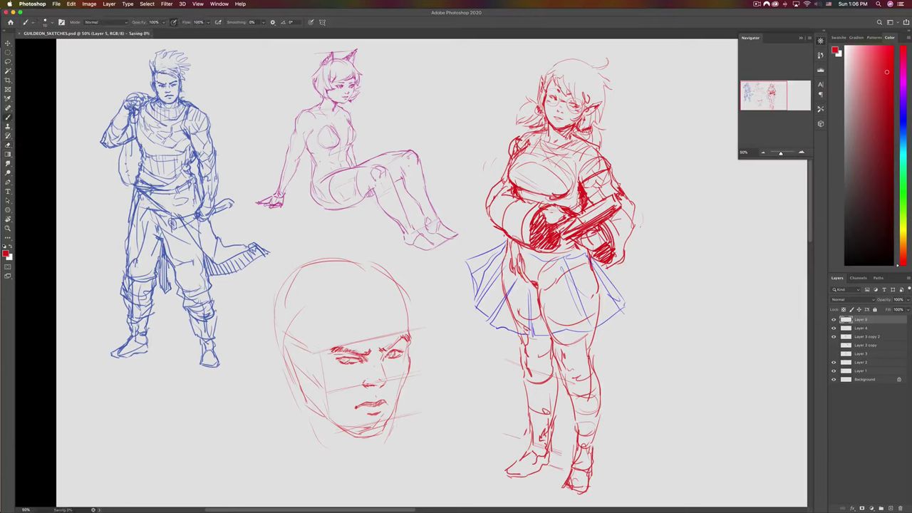
- Draw the ear with an earring, hatch the sideburn and temple hairline, and clean up the guidelines there
mouse_move(285, 347)
mouse_down()
mouse_move(294, 357)
mouse_move(280, 369)
mouse_move(294, 356)
mouse_move(282, 371)
mouse_move(294, 387)
mouse_move(294, 372)
mouse_move(301, 393)
mouse_up()
key(super+z)
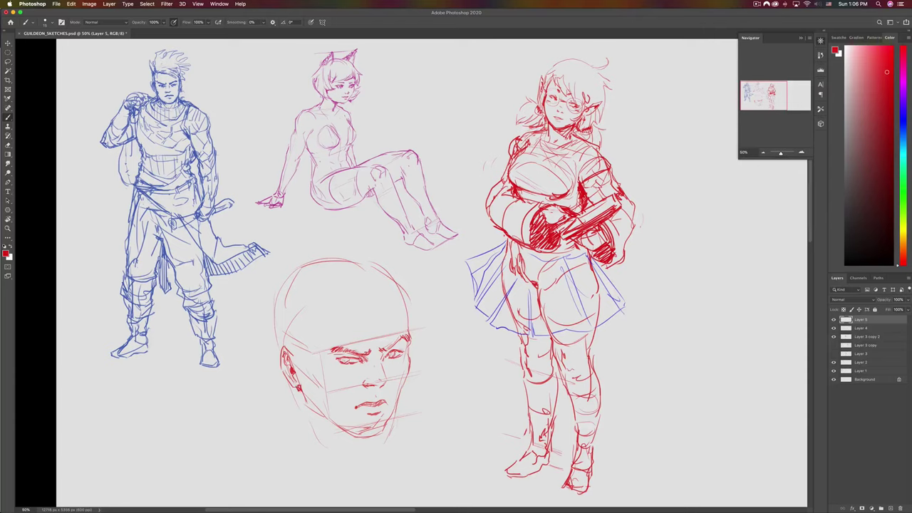
drag(294, 337, 310, 353)
mouse_move(291, 333)
mouse_down()
mouse_move(311, 348)
mouse_move(305, 339)
mouse_up()
mouse_move(297, 330)
mouse_down()
mouse_move(307, 336)
mouse_move(286, 335)
mouse_up()
mouse_move(293, 330)
mouse_down()
mouse_move(286, 346)
mouse_move(295, 331)
mouse_move(344, 312)
mouse_move(321, 341)
mouse_up()
key(e)
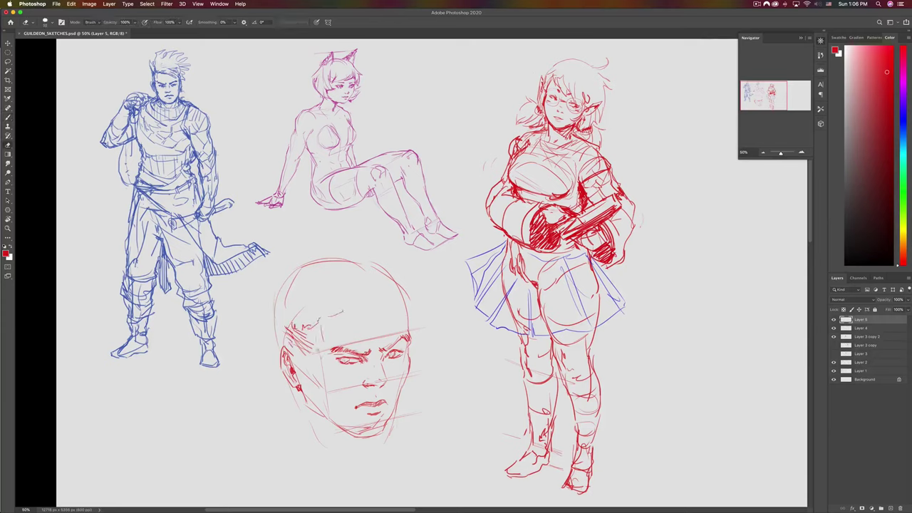
key(b)
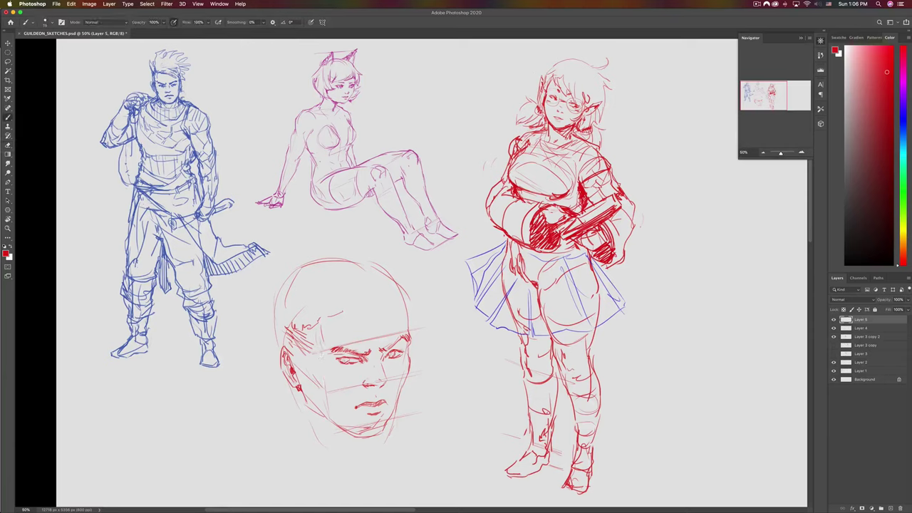
- Erase the rough jaw and chin construction lines and redraw a firm jawline from ear to chin
drag(304, 390, 307, 411)
key(e)
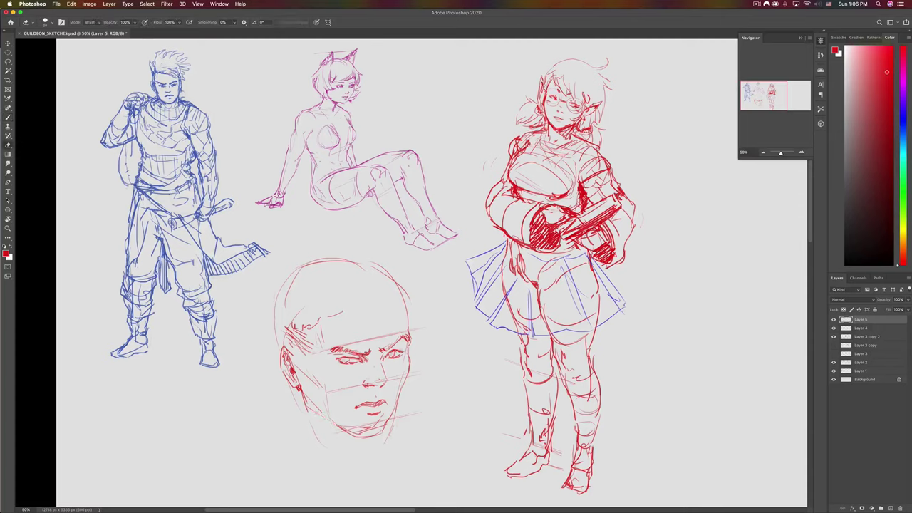
key(b)
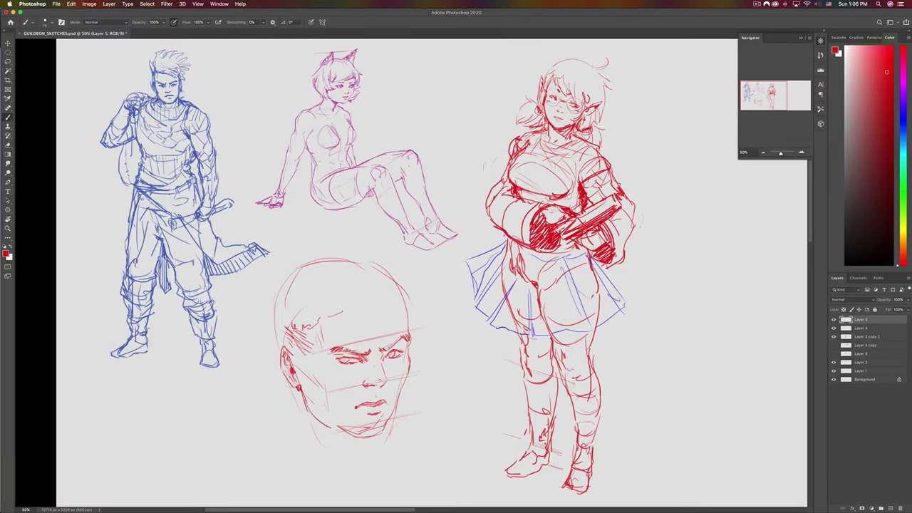
key(e)
mouse_move(349, 427)
mouse_down()
mouse_move(379, 425)
mouse_move(361, 430)
mouse_up()
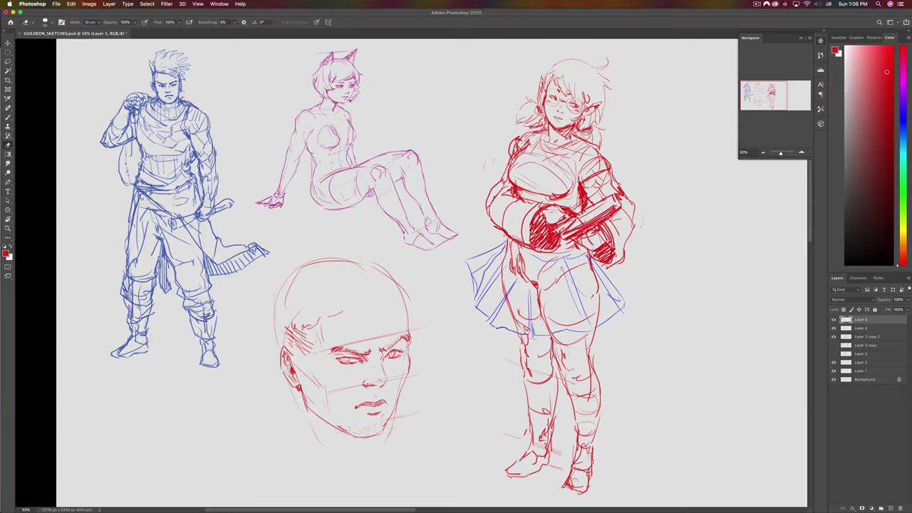
key(b)
drag(391, 418, 379, 430)
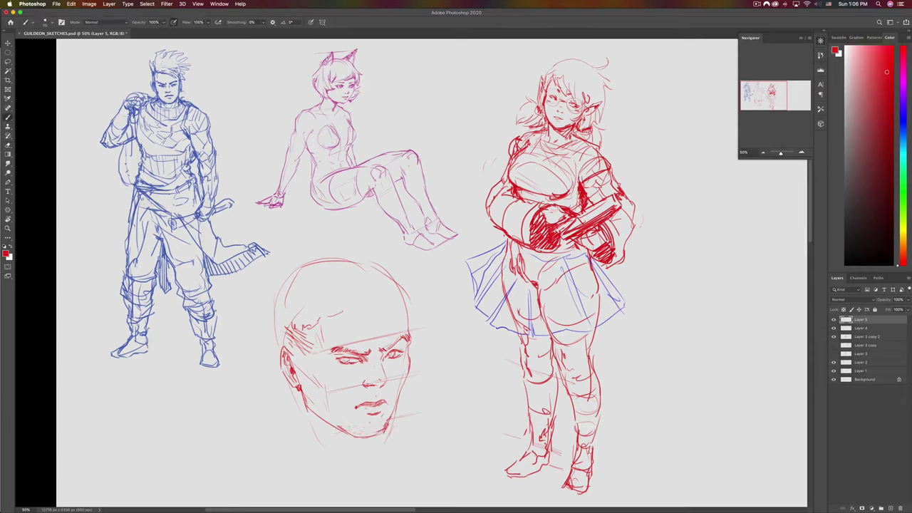
- Lasso the near eye and brow together and shift them slightly toward the ear
key(l)
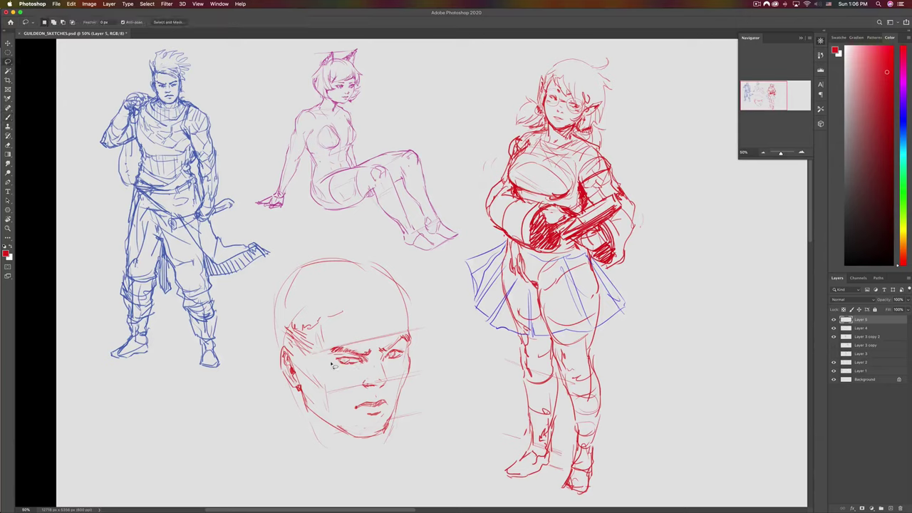
mouse_move(334, 355)
mouse_down()
mouse_move(348, 372)
mouse_move(370, 368)
mouse_move(371, 348)
mouse_move(345, 354)
mouse_up()
key(v)
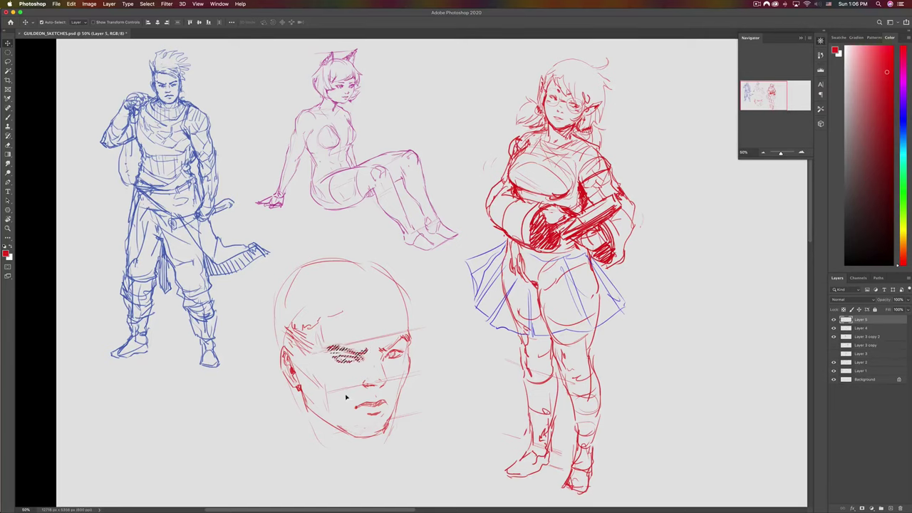
key(super+d)
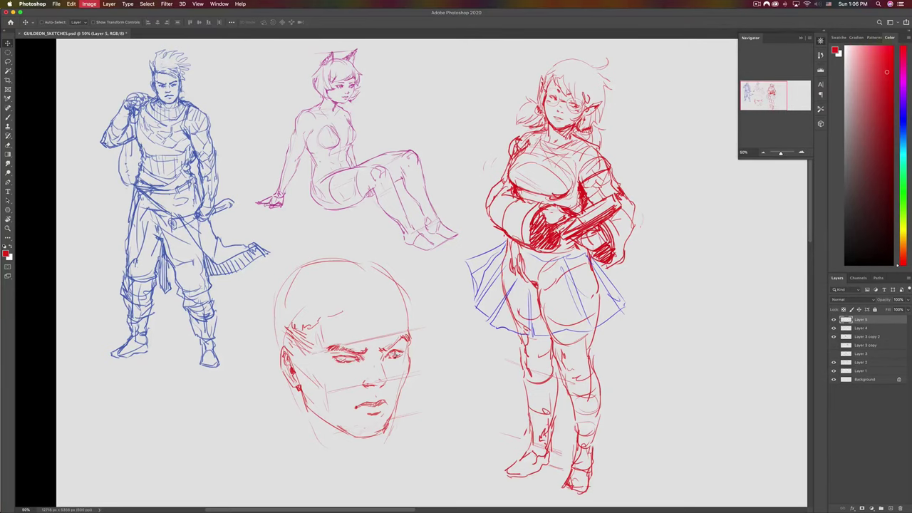
key(b)
- Flip the canvas view back, then select the mouth and adjust its position
drag(776, 360, 282, 366)
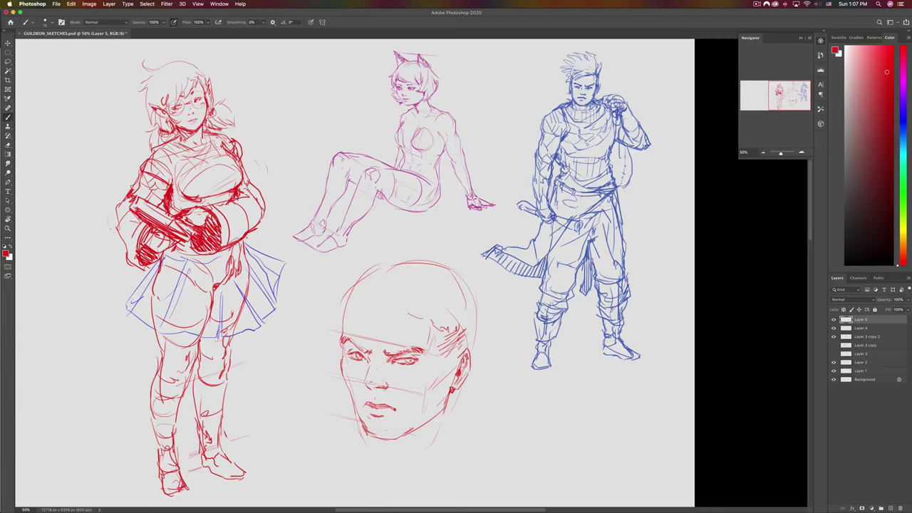
key(l)
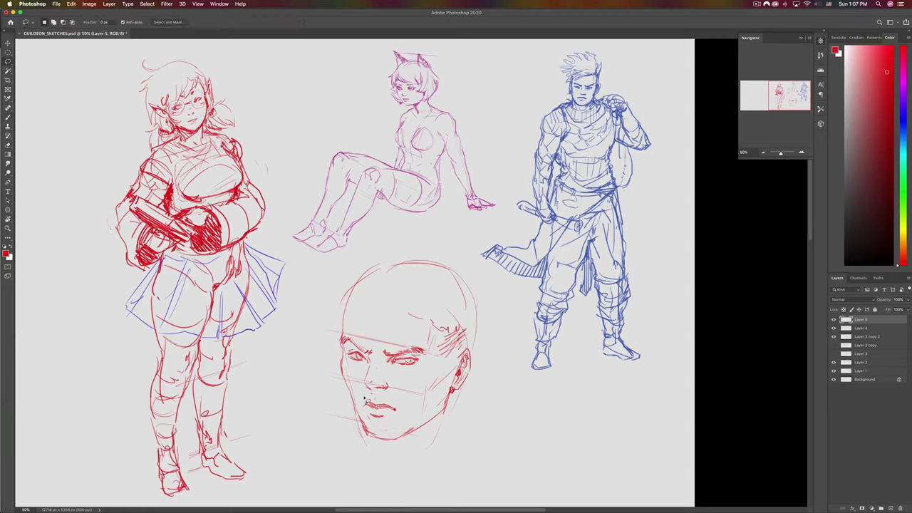
mouse_move(374, 394)
mouse_down()
mouse_move(380, 424)
mouse_move(392, 403)
mouse_up()
key(ctrl+d)
key(b)
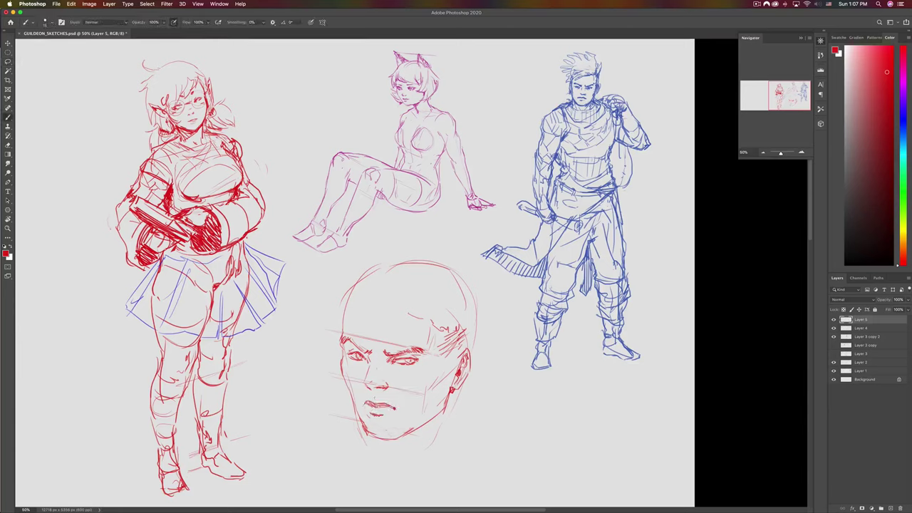
- Sketch loose hair strands sweeping forward over the front of the forehead, undoing the unwanted strokes
drag(344, 320, 341, 333)
drag(347, 316, 378, 332)
key(ctrl+z)
mouse_move(341, 304)
mouse_down()
mouse_move(371, 317)
mouse_move(323, 326)
mouse_move(328, 312)
mouse_move(342, 319)
mouse_move(329, 333)
mouse_move(338, 299)
mouse_move(320, 272)
mouse_move(353, 276)
mouse_move(319, 277)
mouse_up()
key(super+z)
key(super+z)
key(super+z)
key(super+z)
key(super+z)
key(super+z)
key(super+z)
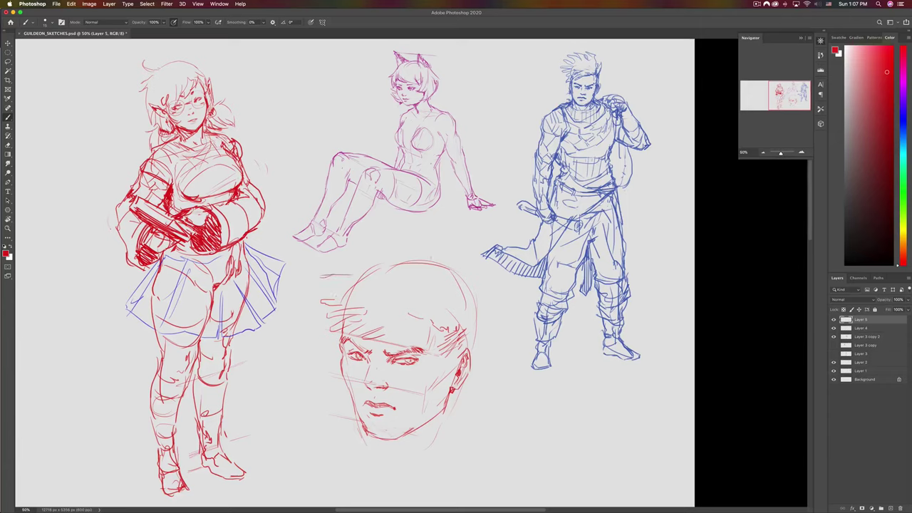
- Sketch spiky hair tufts along the crown and top of the large head, with strands falling inside the cranium
drag(446, 268, 451, 292)
mouse_move(473, 251)
mouse_down()
mouse_move(464, 279)
mouse_move(460, 270)
mouse_up()
drag(436, 234, 450, 266)
mouse_move(413, 225)
mouse_down()
mouse_move(435, 248)
mouse_move(409, 239)
mouse_move(426, 257)
mouse_up()
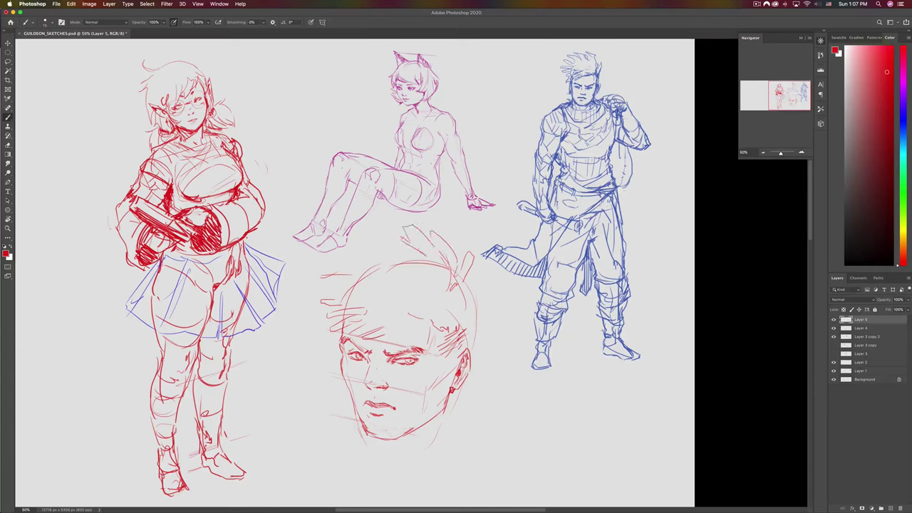
mouse_move(377, 232)
mouse_down()
mouse_move(397, 252)
mouse_move(362, 285)
mouse_up()
drag(425, 259, 378, 270)
mouse_move(402, 267)
mouse_down()
mouse_move(377, 281)
mouse_move(399, 279)
mouse_move(392, 289)
mouse_up()
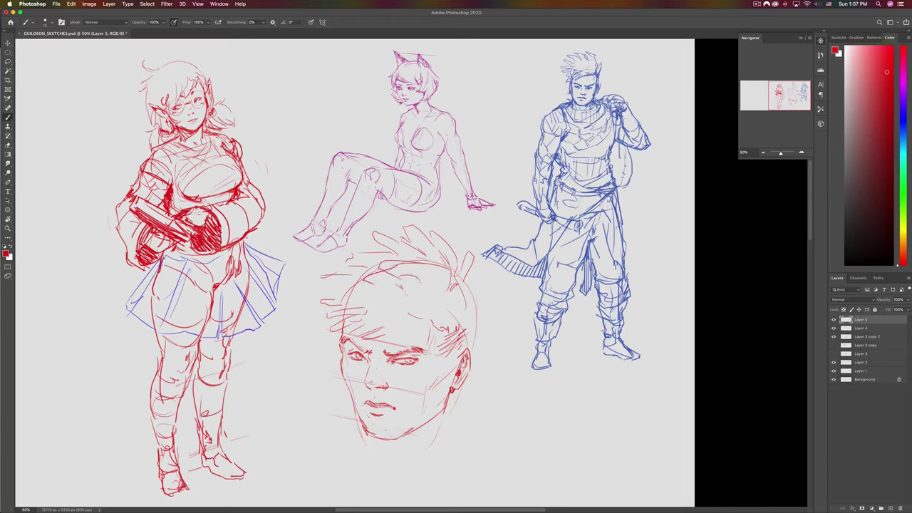
- Lasso the slanted guideline across the forehead of the large head and delete it
key(l)
mouse_move(369, 349)
mouse_down()
mouse_move(393, 353)
mouse_move(407, 338)
mouse_move(361, 326)
mouse_move(346, 335)
mouse_move(369, 349)
mouse_move(363, 322)
mouse_move(387, 309)
mouse_move(447, 311)
mouse_move(442, 302)
mouse_move(465, 303)
mouse_move(471, 340)
mouse_up()
key(Delete)
key(ctrl+d)
key(b)
- Redraw the back-of-head contour from the crown down to the ear and tidy the surrounding lines
drag(470, 298, 475, 352)
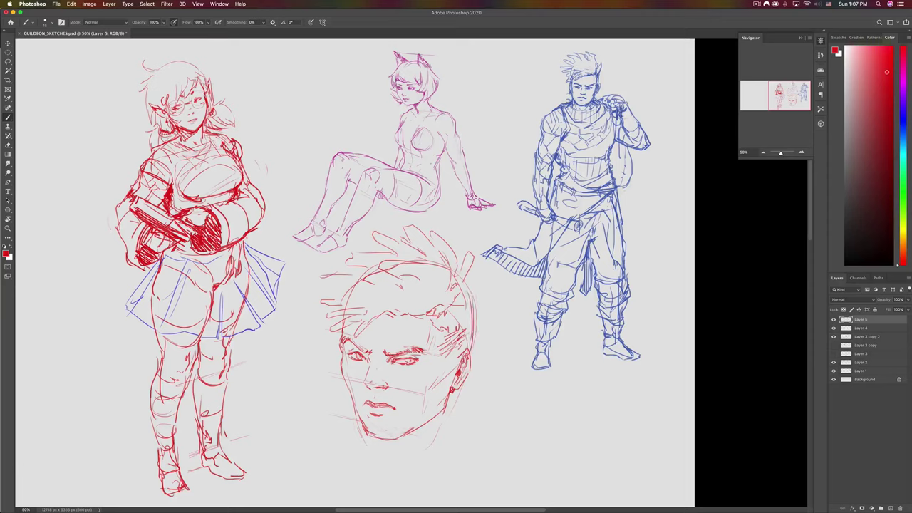
key(super+z)
mouse_move(462, 283)
mouse_down()
mouse_move(475, 301)
mouse_move(469, 348)
mouse_up()
key(e)
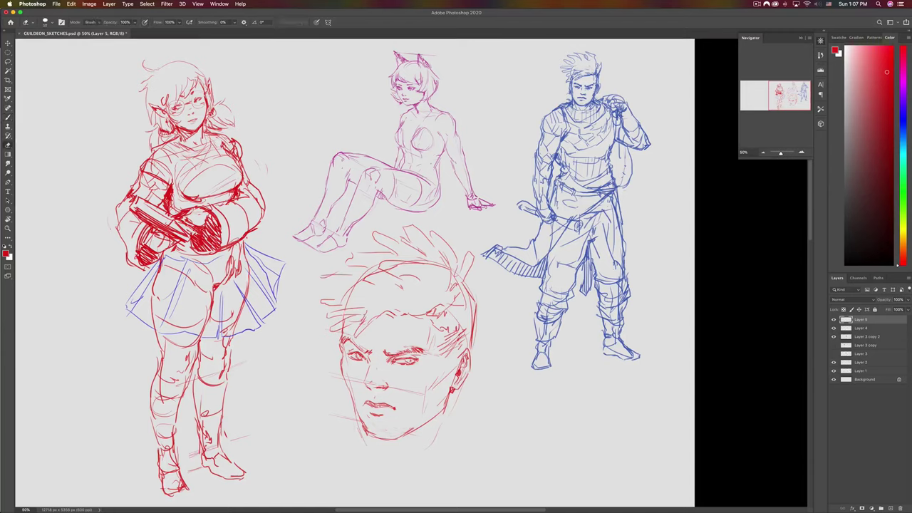
key(b)
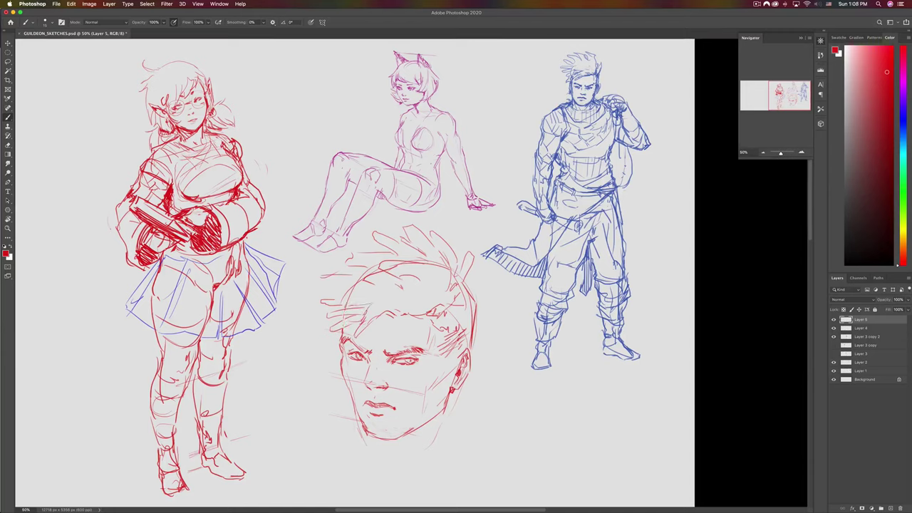
- Add more hair strands at the forehead, hairline and back of the crown
drag(347, 300, 361, 304)
mouse_move(340, 285)
mouse_down()
mouse_move(368, 297)
mouse_move(336, 287)
mouse_move(335, 301)
mouse_up()
drag(391, 304, 378, 317)
drag(395, 302, 389, 303)
mouse_move(463, 298)
mouse_down()
mouse_move(452, 307)
mouse_move(483, 267)
mouse_move(465, 222)
mouse_up()
- Move the whole head sketch lower, away from the seated cat-eared character
key(v)
drag(423, 291, 418, 316)
key(b)
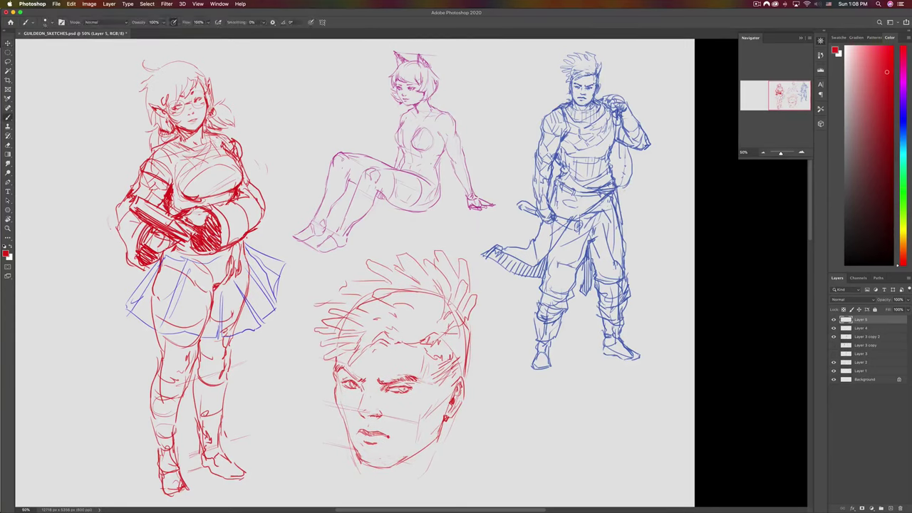
- Draw additional pointed hair tufts along the front and top of the hairstyle
drag(371, 283, 350, 290)
drag(379, 271, 359, 276)
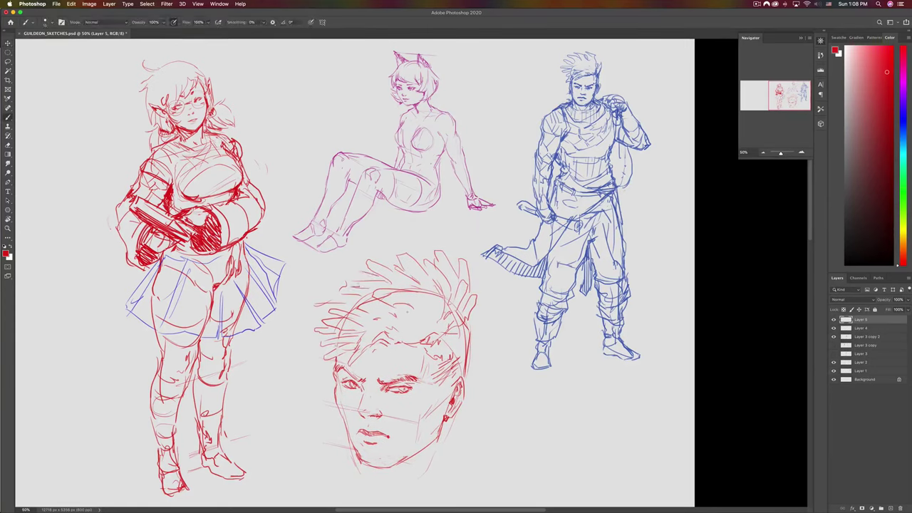
drag(402, 311, 377, 319)
mouse_move(350, 274)
mouse_down()
mouse_move(321, 292)
mouse_move(318, 305)
mouse_up()
mouse_move(398, 261)
mouse_down()
mouse_move(371, 246)
mouse_move(385, 259)
mouse_up()
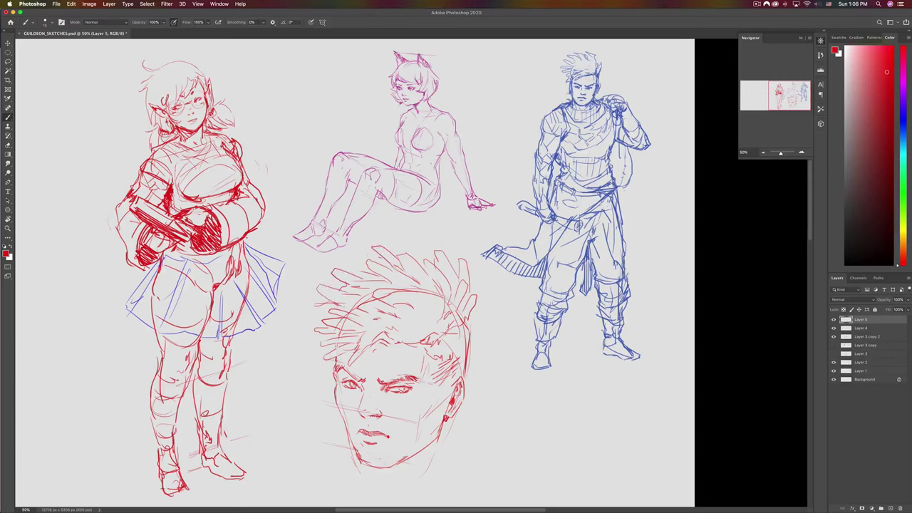
- Place the head sketch's layer in a new group and flip the canvas view horizontally
key(super+g)
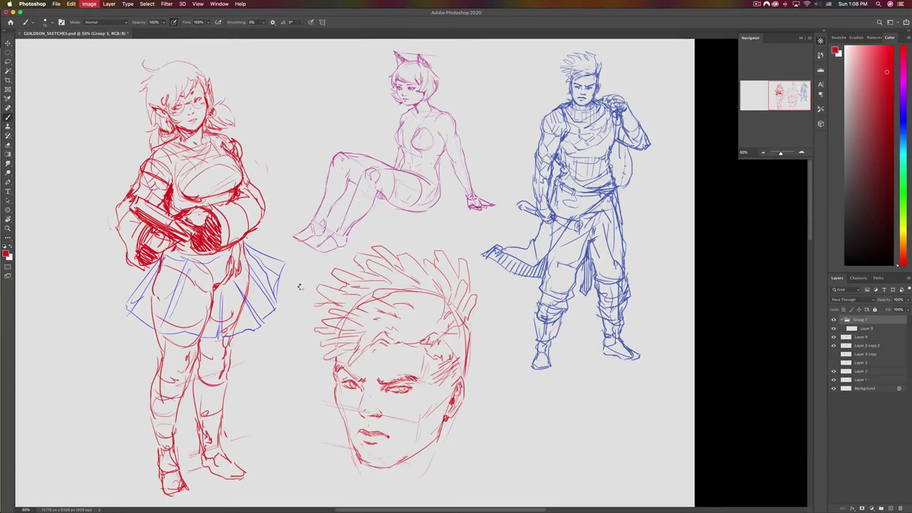
key(super+shift+Left)
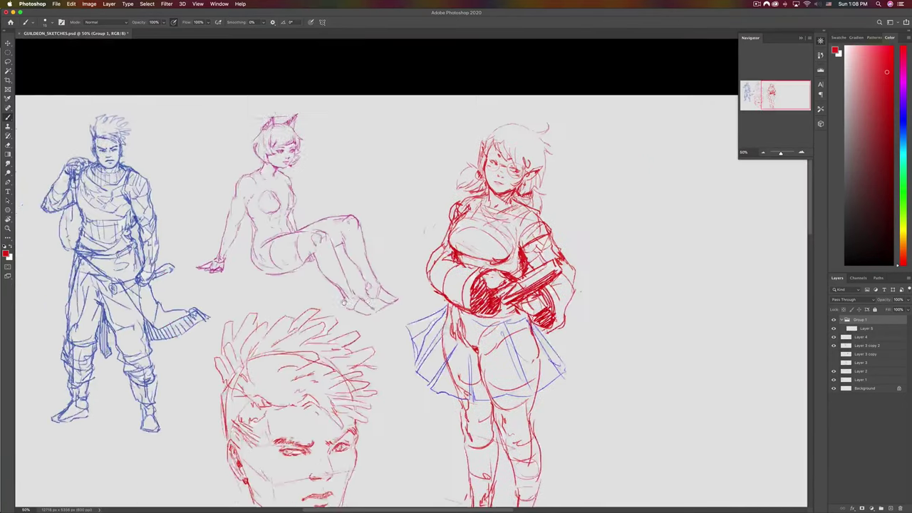
- Save the file and remove the curved skull construction line running through the hair on the head sketch's layer
drag(344, 302, 446, 205)
key(super+s)
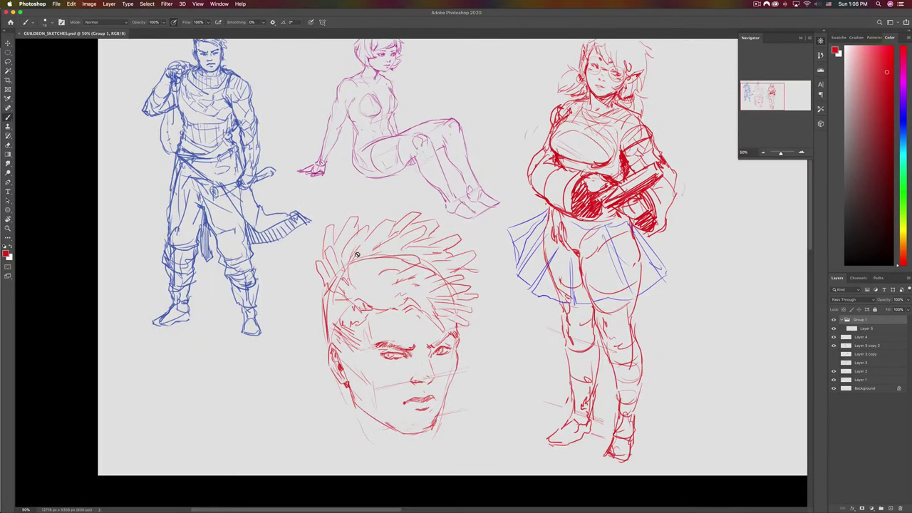
key(l)
mouse_move(338, 278)
mouse_down()
mouse_move(344, 292)
mouse_move(363, 272)
mouse_move(402, 265)
mouse_move(389, 252)
mouse_move(338, 278)
mouse_up()
key(Delete)
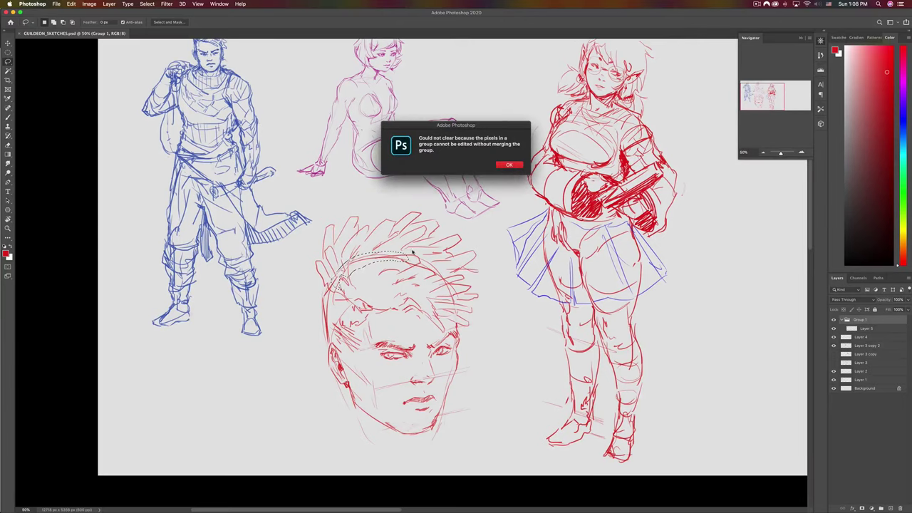
key(Return)
key(alt+bracketleft)
key(Delete)
key(ctrl+d)
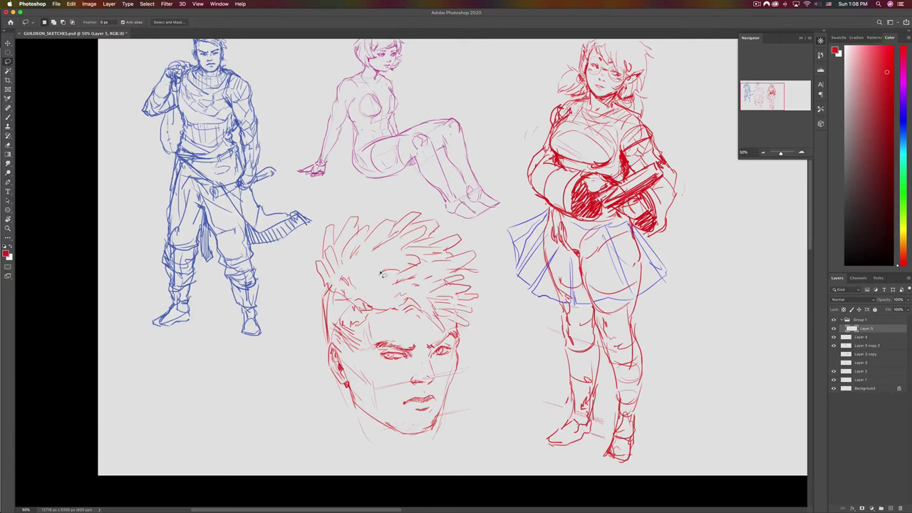
- Draw more strands inside the hair and additional pointed tufts along its front and top edges
key(b)
mouse_move(372, 275)
mouse_down()
mouse_move(398, 251)
mouse_move(399, 281)
mouse_move(431, 269)
mouse_move(438, 345)
mouse_up()
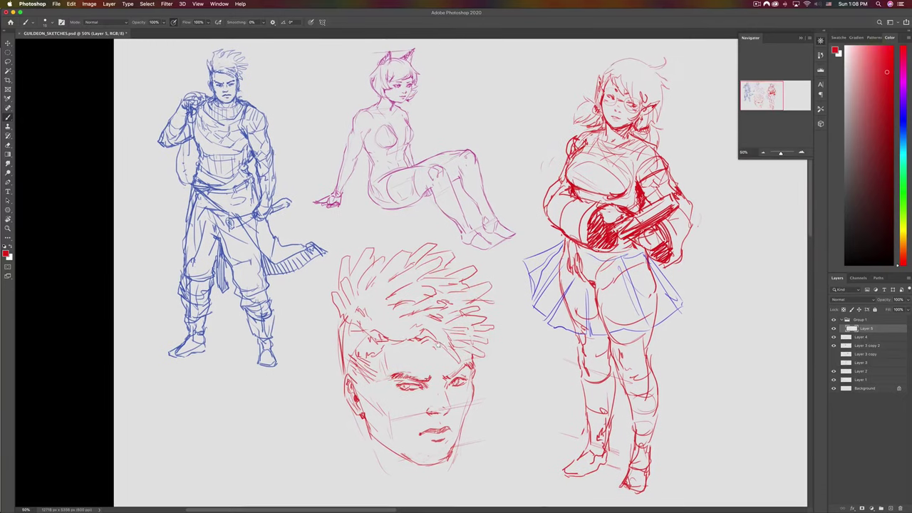
mouse_move(478, 371)
mouse_down()
mouse_move(493, 358)
mouse_move(493, 366)
mouse_move(508, 321)
mouse_up()
drag(490, 325, 500, 319)
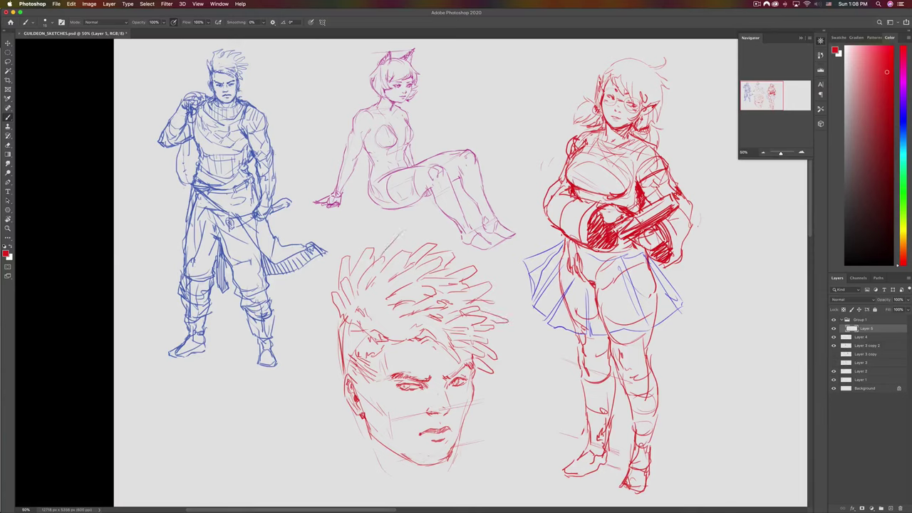
mouse_move(403, 244)
mouse_down()
mouse_move(410, 233)
mouse_move(403, 243)
mouse_move(425, 235)
mouse_up()
mouse_move(451, 266)
mouse_down()
mouse_move(462, 259)
mouse_move(456, 268)
mouse_up()
- Shade the shaved side of the head with hatching strokes between the hairline and the ear
mouse_move(344, 315)
mouse_down()
mouse_move(341, 325)
mouse_move(360, 326)
mouse_move(368, 342)
mouse_up()
drag(374, 342, 360, 353)
drag(374, 343, 356, 353)
mouse_move(347, 333)
mouse_down()
mouse_move(349, 351)
mouse_move(339, 340)
mouse_move(349, 377)
mouse_up()
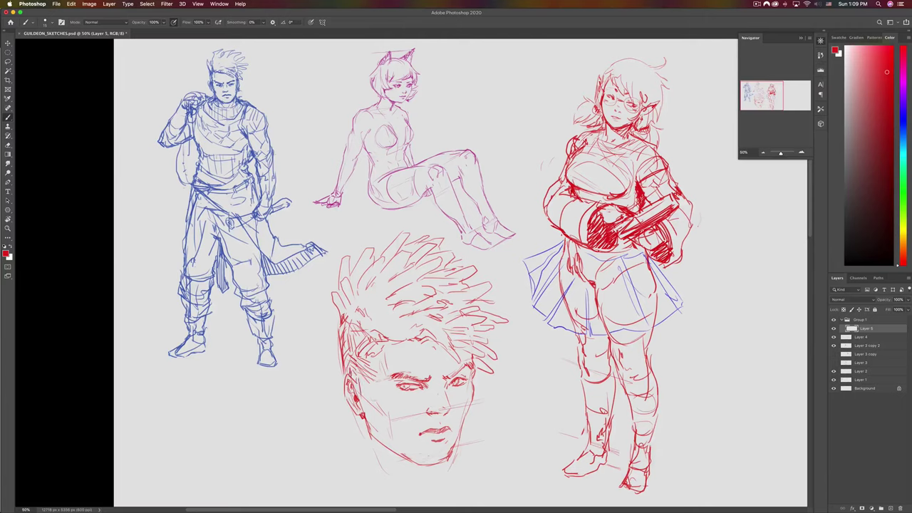
- Erase the construction line across the face and sketch light plane strokes on the temple and cheek
key(e)
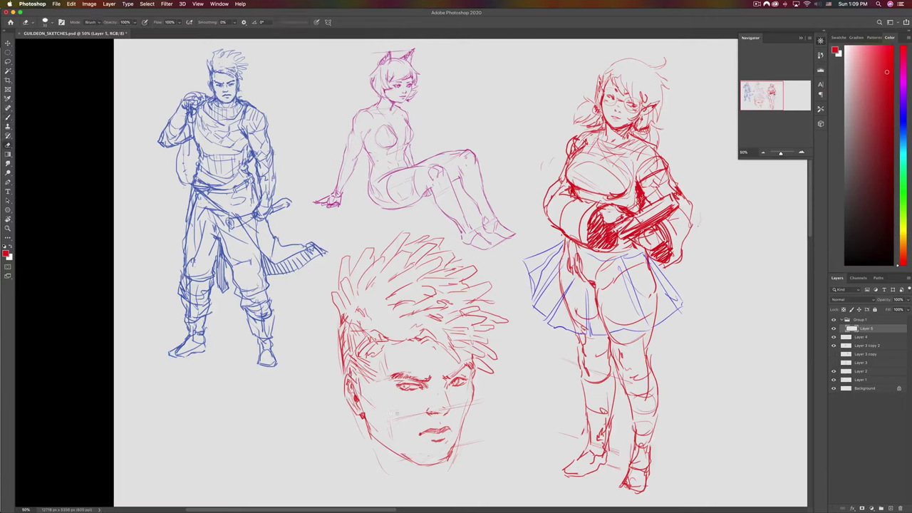
drag(398, 419, 486, 397)
key(b)
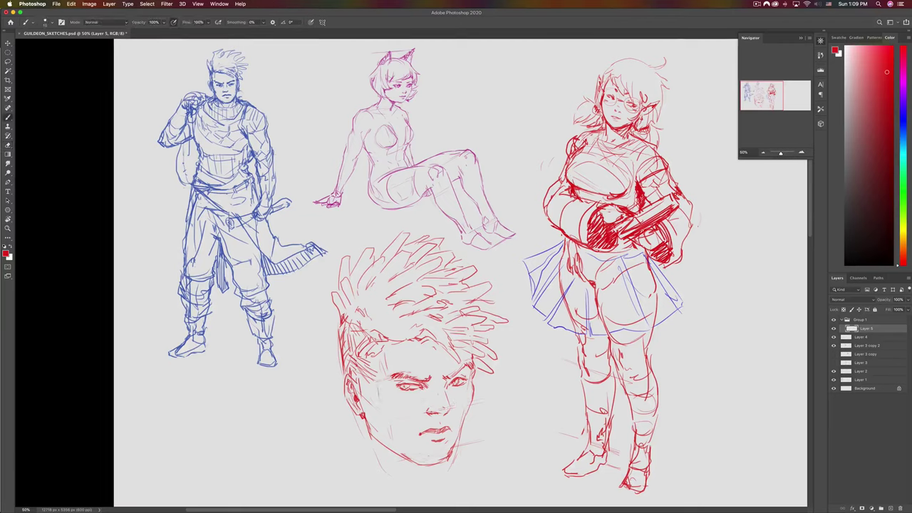
mouse_move(381, 392)
mouse_down()
mouse_move(376, 438)
mouse_move(408, 461)
mouse_move(404, 416)
mouse_up()
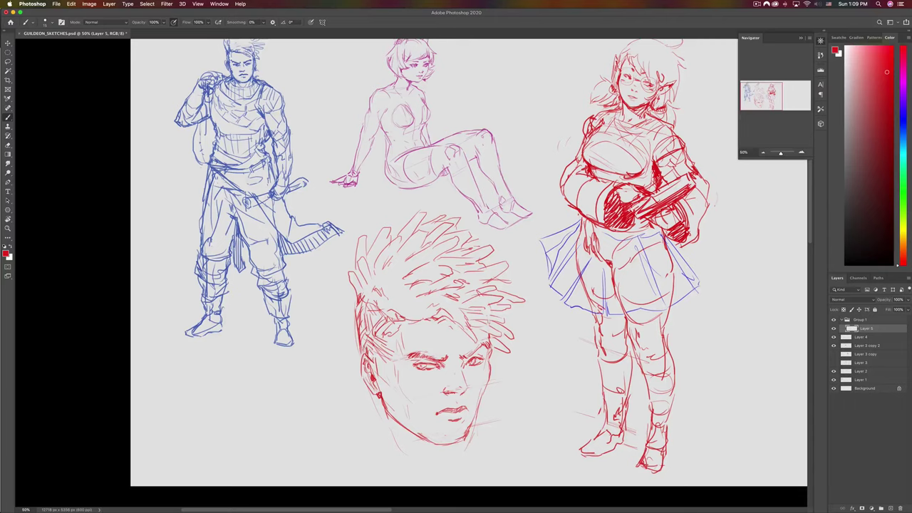
- Strengthen the hairline and draw bands across the braided lock hanging over the forehead
drag(361, 345, 364, 354)
mouse_move(374, 305)
mouse_down()
mouse_move(387, 317)
mouse_move(464, 322)
mouse_move(461, 314)
mouse_move(472, 330)
mouse_move(489, 325)
mouse_up()
drag(486, 320, 490, 341)
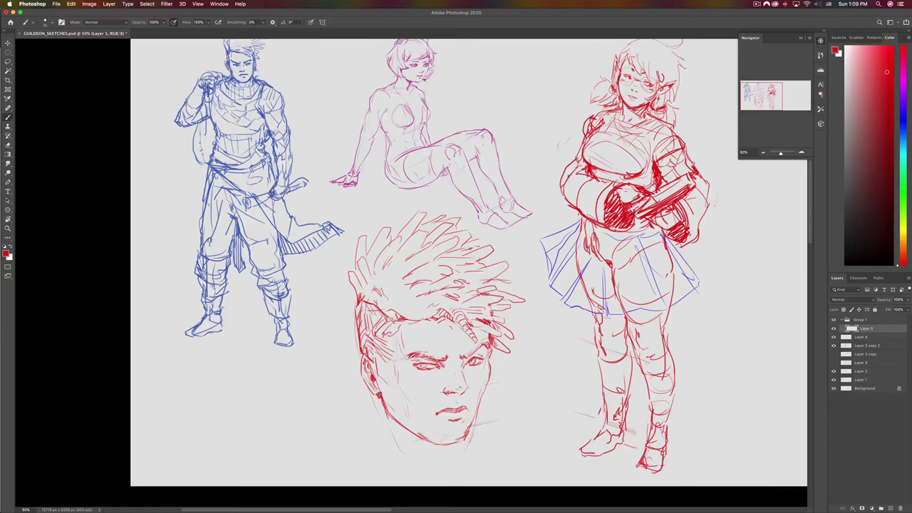
- Add dark accent strokes between the hair spikes and along the hairline above the forehead
drag(479, 260, 473, 265)
mouse_move(443, 235)
mouse_down()
mouse_move(420, 270)
mouse_move(407, 261)
mouse_up()
mouse_move(391, 274)
mouse_down()
mouse_move(386, 287)
mouse_move(428, 305)
mouse_up()
mouse_move(383, 267)
mouse_down()
mouse_move(392, 258)
mouse_move(385, 245)
mouse_move(362, 280)
mouse_up()
drag(394, 321, 440, 307)
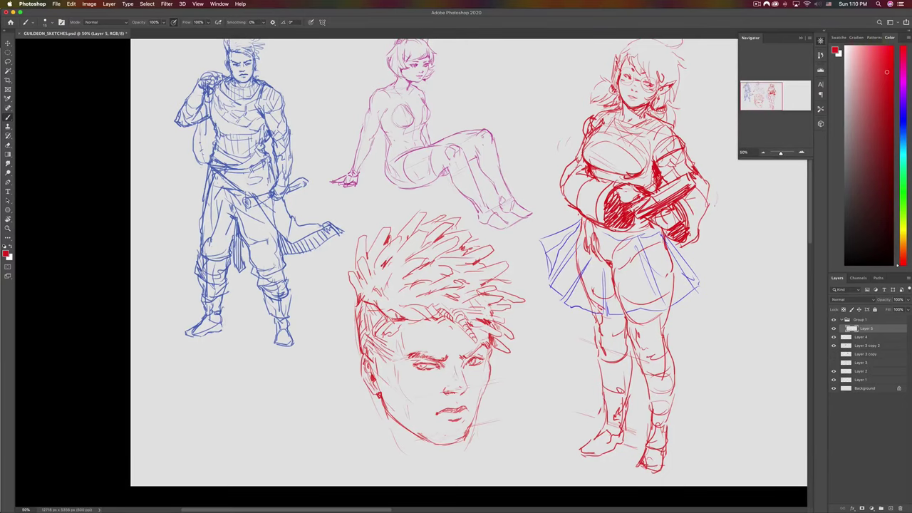
- Draw the neck's side contours, throat lines and base beneath the head sketch's jaw and ear
drag(440, 382, 439, 390)
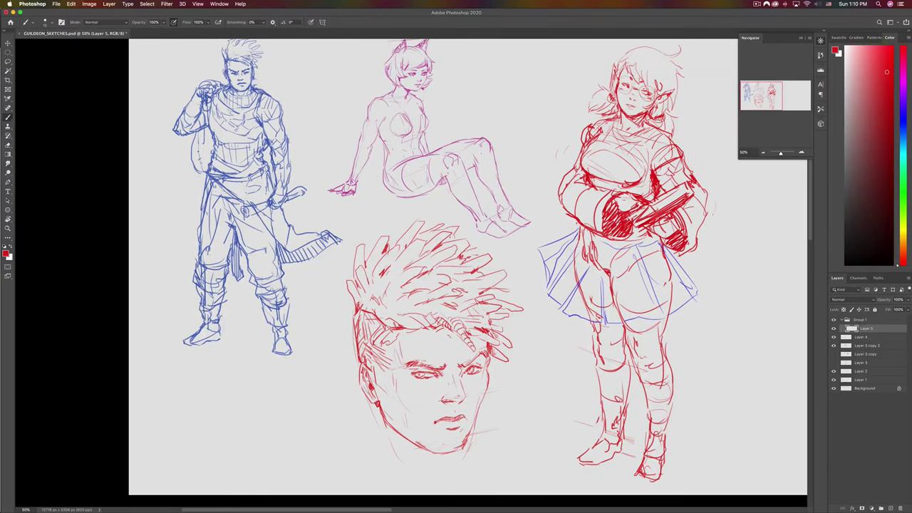
mouse_move(379, 409)
mouse_down()
mouse_move(391, 436)
mouse_move(387, 408)
mouse_up()
drag(354, 339, 359, 348)
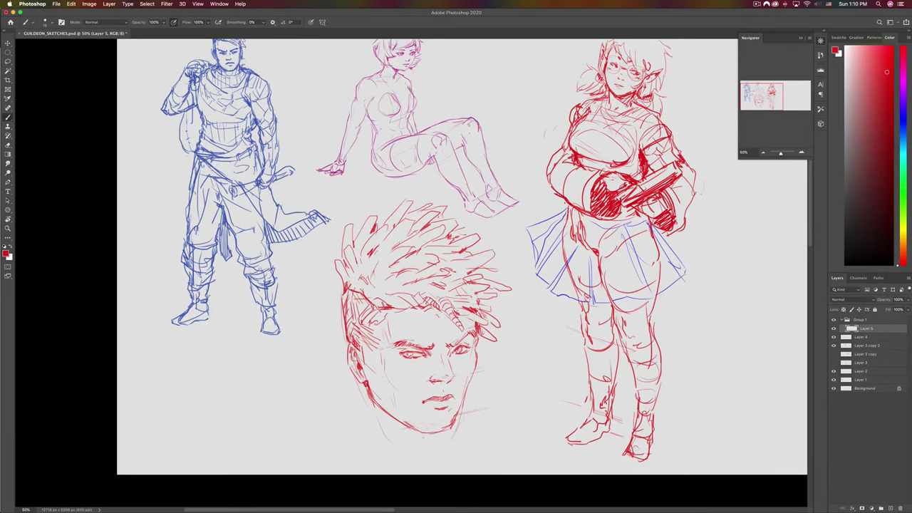
drag(425, 436, 392, 467)
mouse_move(429, 435)
mouse_down()
mouse_move(425, 460)
mouse_move(412, 467)
mouse_up()
drag(348, 419, 363, 449)
mouse_move(359, 391)
mouse_down()
mouse_move(344, 425)
mouse_move(351, 402)
mouse_move(343, 415)
mouse_up()
drag(359, 370, 355, 385)
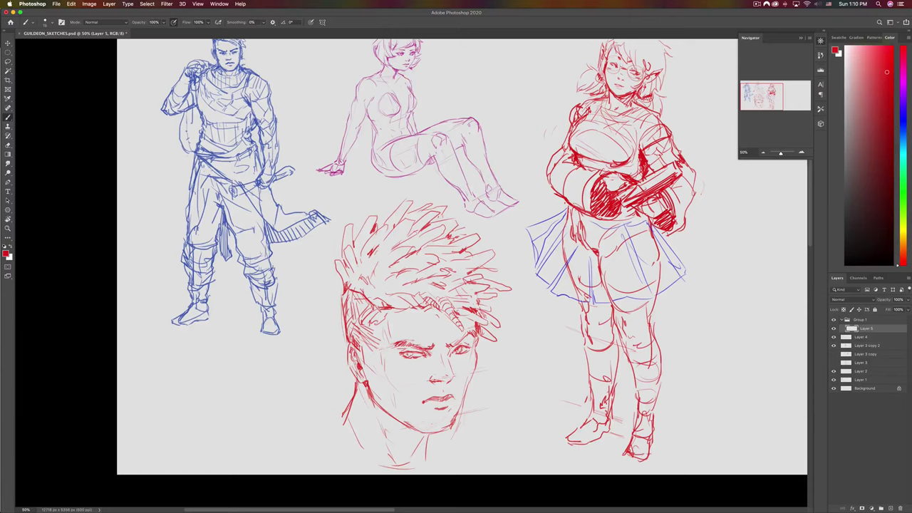
- Select the near eye and eyebrow of the head sketch, nudge them slightly upward and deselect
key(l)
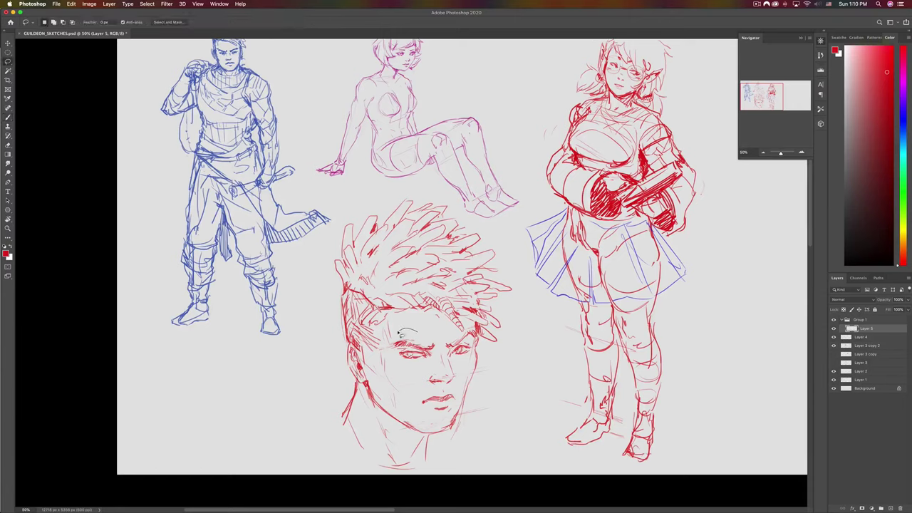
mouse_move(401, 333)
mouse_down()
mouse_move(435, 369)
mouse_move(428, 327)
mouse_up()
key(v)
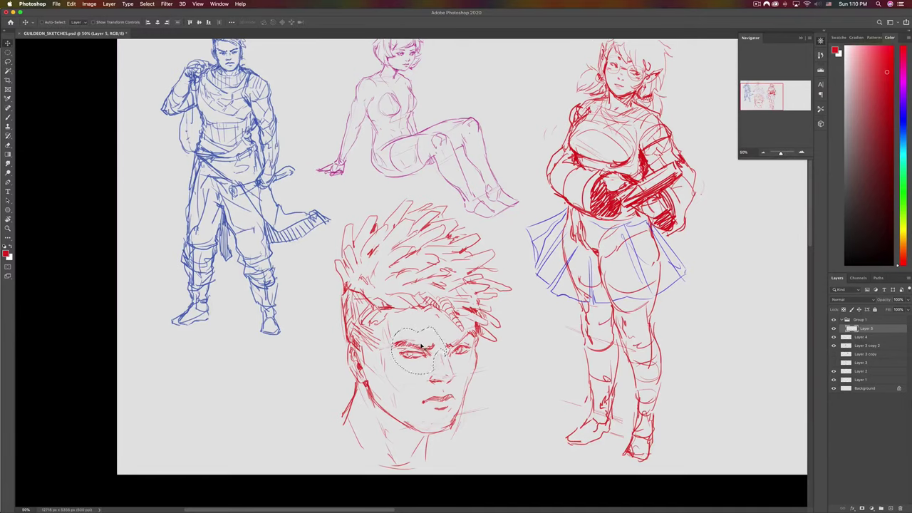
drag(421, 346, 421, 344)
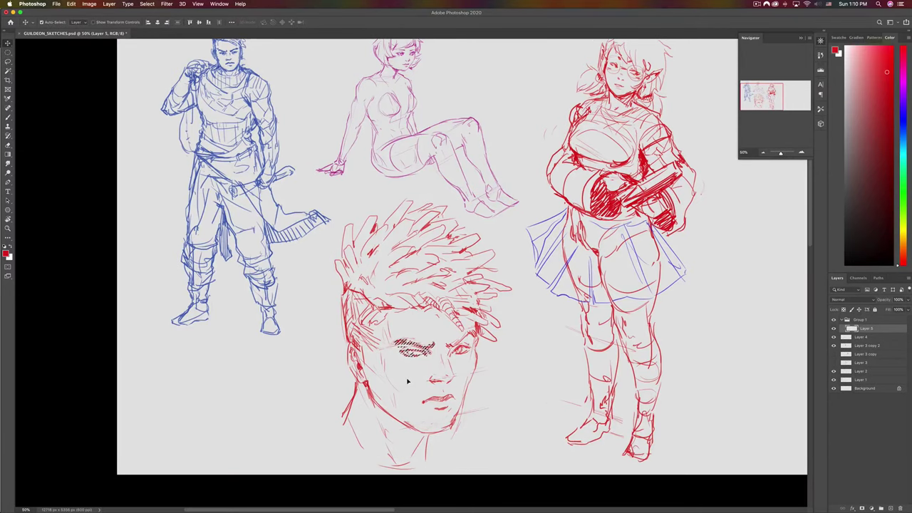
key(super+d)
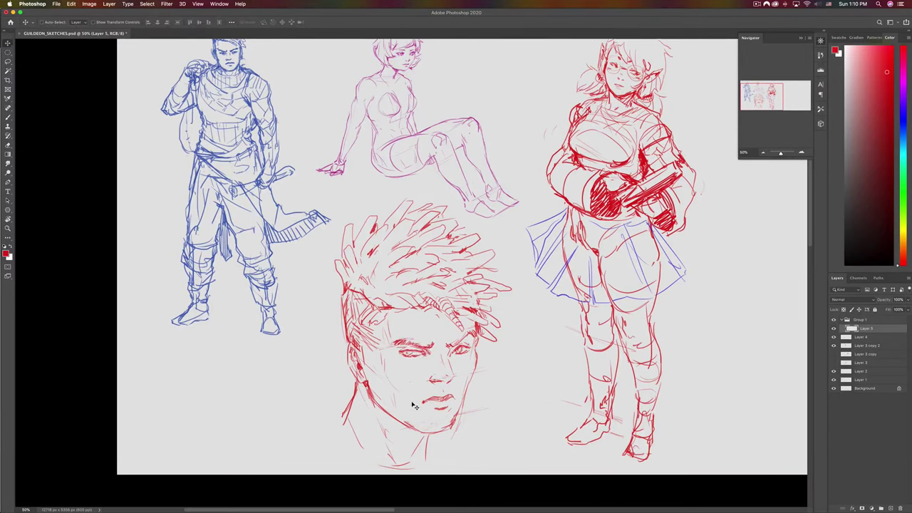
- Flip the canvas view horizontally and refine the head sketch's far eyebrow and facial lines with brush and eraser
key(super+f)
mouse_move(642, 319)
mouse_down()
mouse_move(368, 366)
mouse_move(327, 334)
mouse_up()
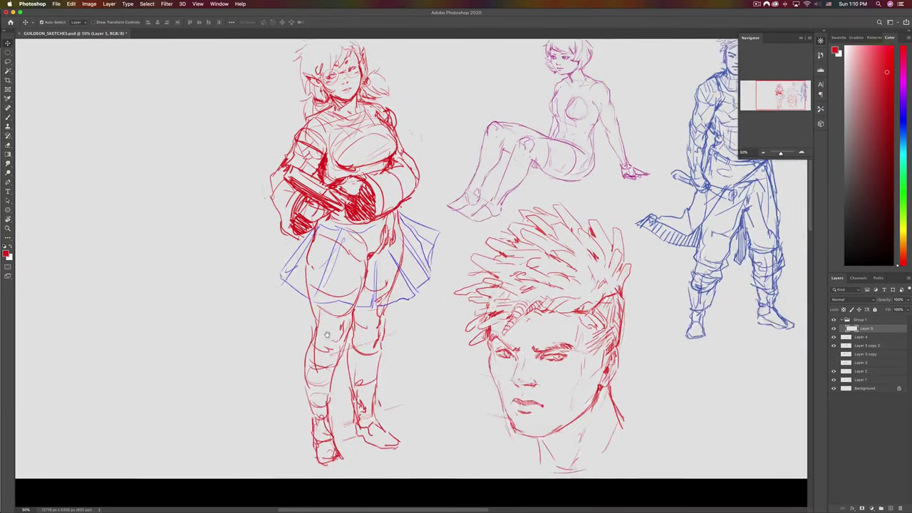
scroll(327, 334, right, 6)
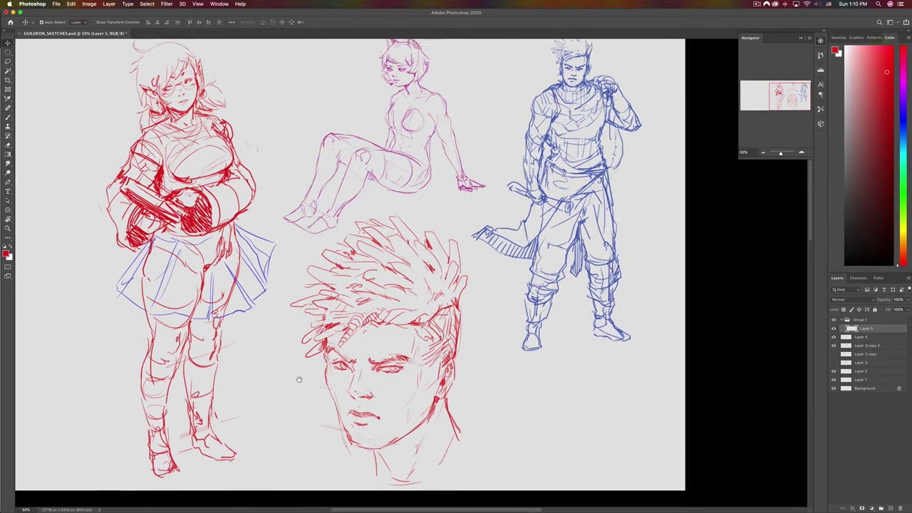
scroll(299, 379, up, 3)
key(b)
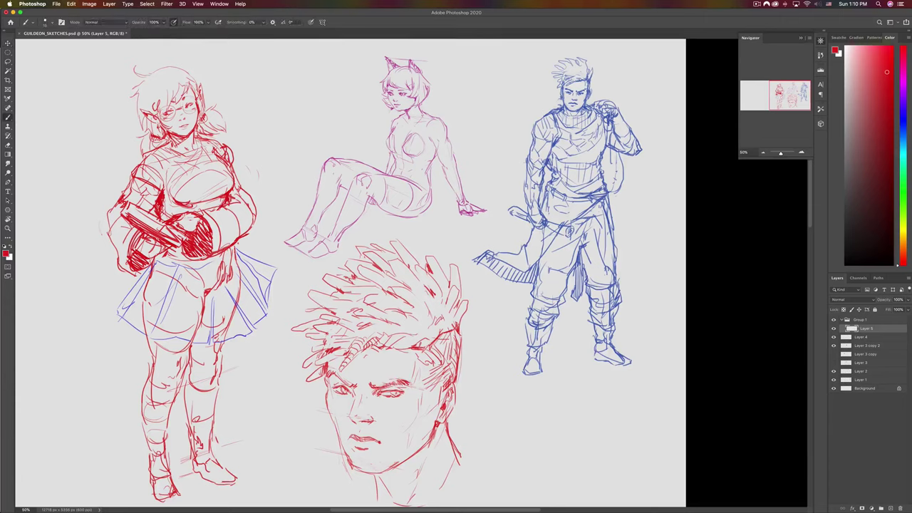
key(e)
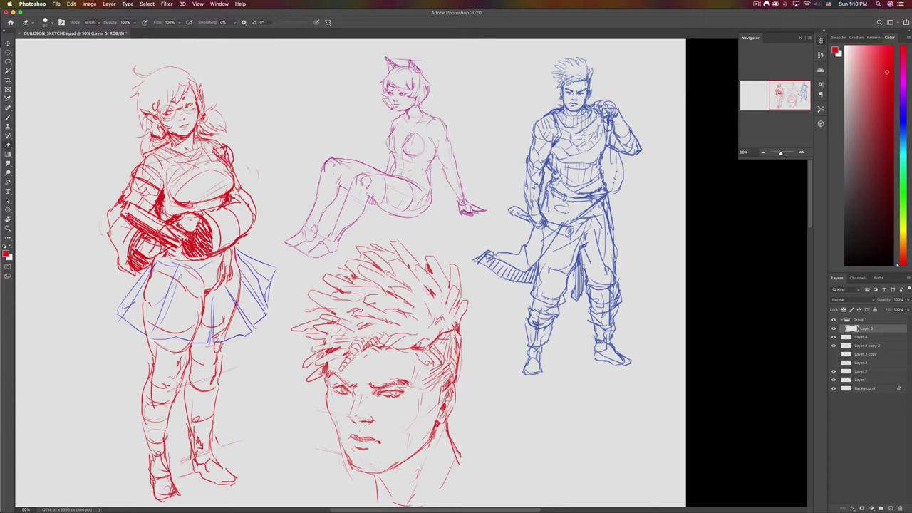
key(b)
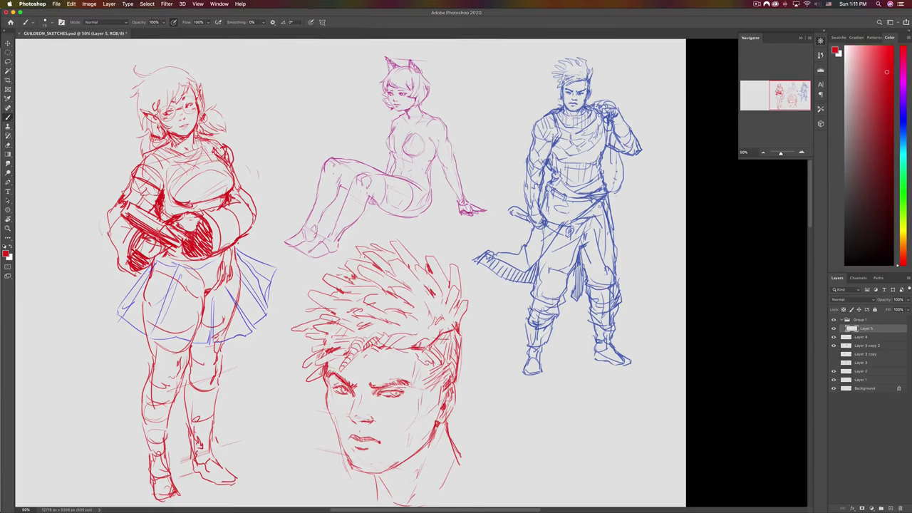
key(e)
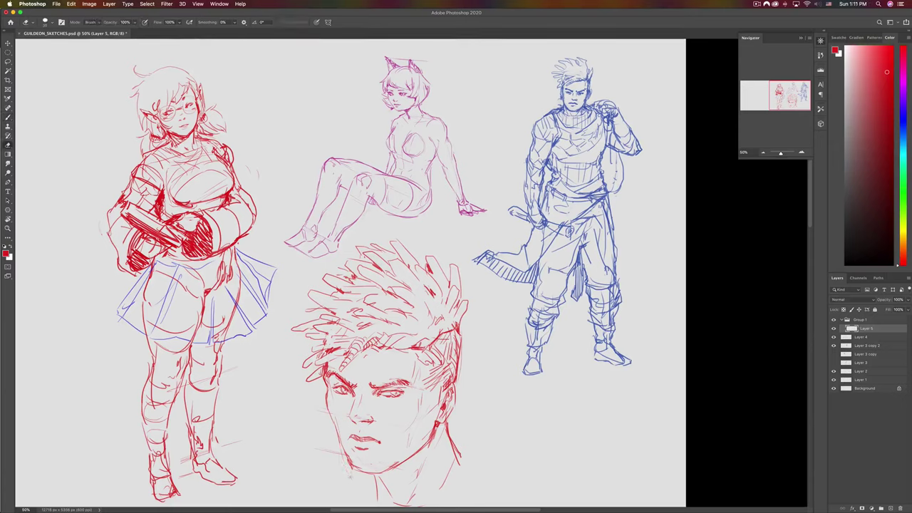
key(b)
- Darken the shadow under the chin and try out neck and neckline strokes, undoing the unwanted ones
mouse_move(374, 478)
mouse_down()
mouse_move(397, 470)
mouse_move(388, 470)
mouse_move(395, 467)
mouse_move(379, 498)
mouse_move(373, 482)
mouse_move(381, 502)
mouse_up()
key(super+z)
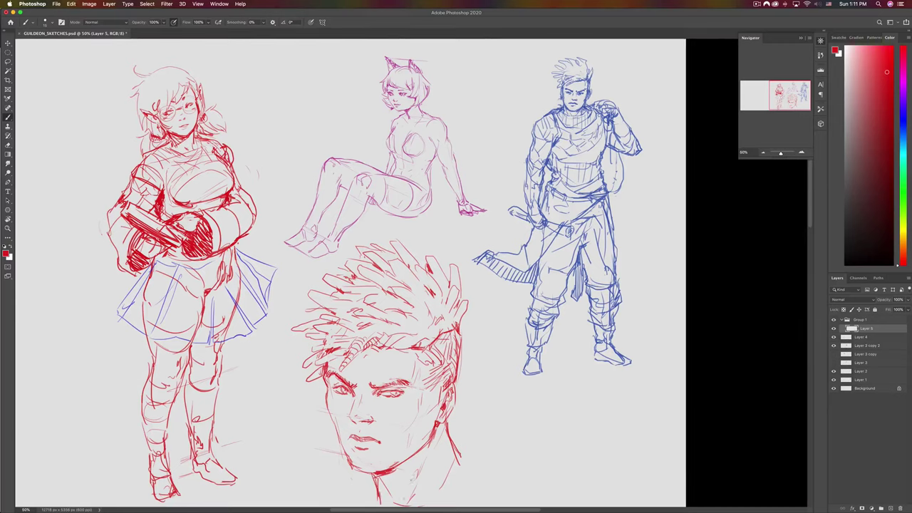
mouse_move(419, 457)
mouse_down()
mouse_move(400, 467)
mouse_move(431, 491)
mouse_move(423, 501)
mouse_move(446, 462)
mouse_move(410, 486)
mouse_up()
key(super+z)
drag(392, 449, 406, 485)
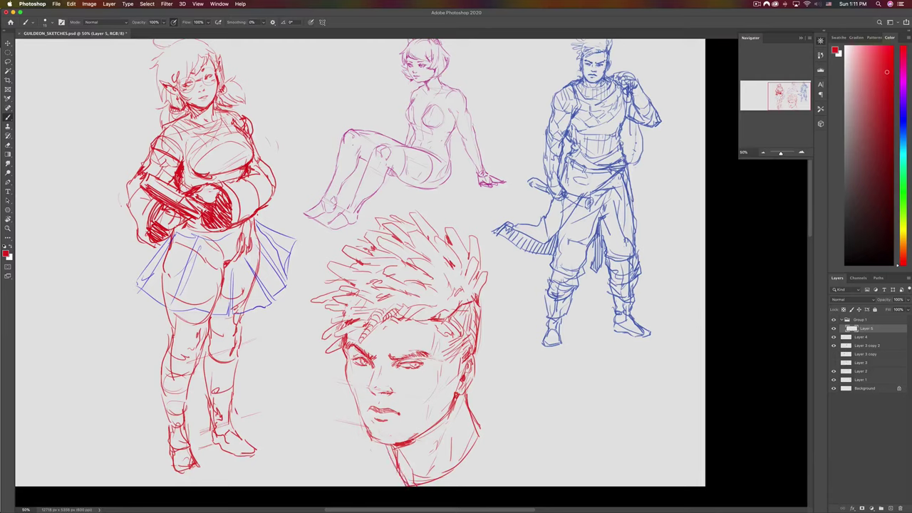
key(super+z)
- Sketch a loose, folded collar around the neck of the head study, undoing a stray stroke
drag(393, 450, 373, 480)
drag(457, 477, 484, 480)
drag(481, 430, 474, 442)
mouse_move(473, 418)
mouse_down()
mouse_move(479, 429)
mouse_move(494, 426)
mouse_move(458, 473)
mouse_move(505, 441)
mouse_move(505, 460)
mouse_move(480, 483)
mouse_up()
key(super+z)
mouse_move(502, 440)
mouse_down()
mouse_move(492, 476)
mouse_move(460, 487)
mouse_up()
mouse_move(391, 469)
mouse_down()
mouse_move(406, 487)
mouse_move(389, 459)
mouse_up()
- Flip the canvas view back horizontally and adjust the head sketch's ear with a free transform
key(super+u)
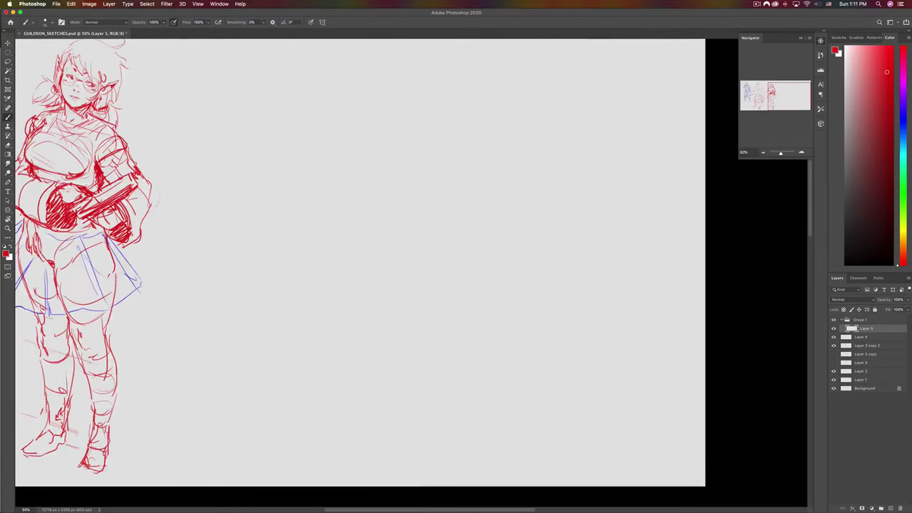
drag(372, 293, 388, 331)
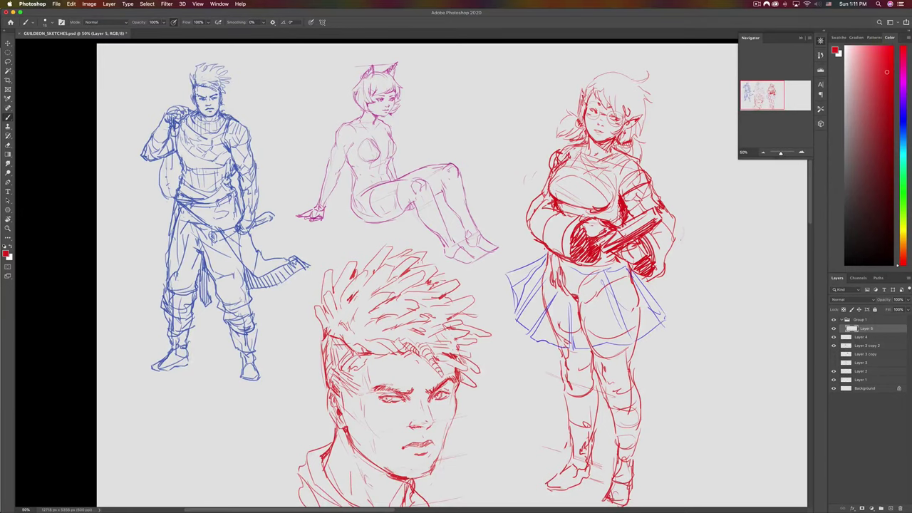
drag(364, 417, 408, 392)
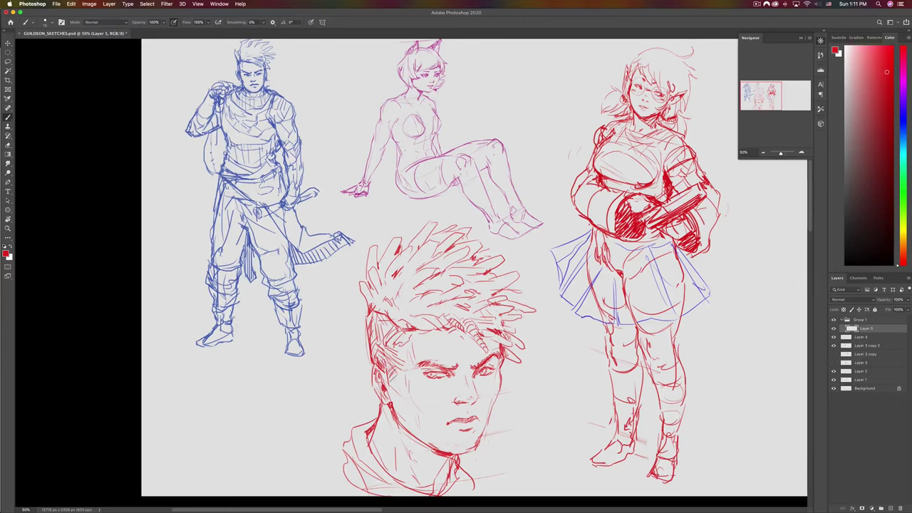
key(l)
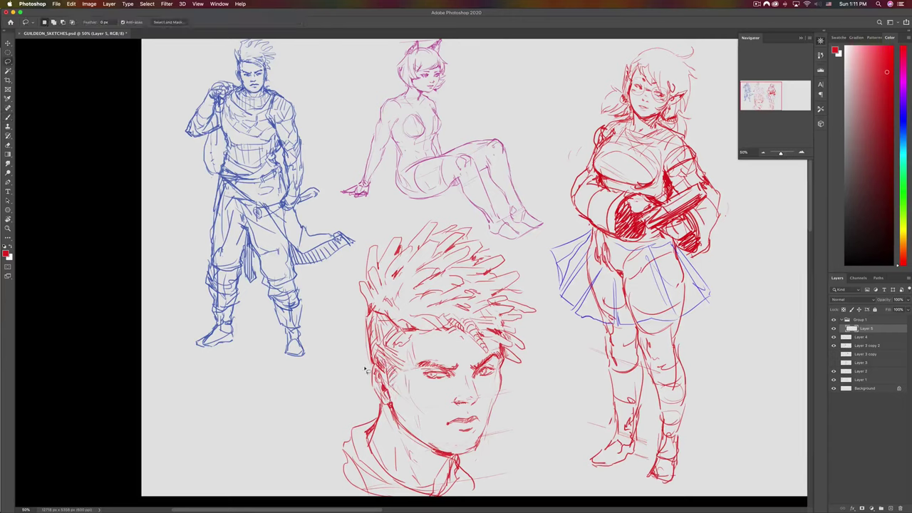
mouse_move(362, 368)
mouse_down()
mouse_move(376, 401)
mouse_move(391, 404)
mouse_move(379, 365)
mouse_move(362, 366)
mouse_move(357, 354)
mouse_move(356, 381)
mouse_move(389, 378)
mouse_move(383, 362)
mouse_up()
key(ctrl+t)
key(Return)
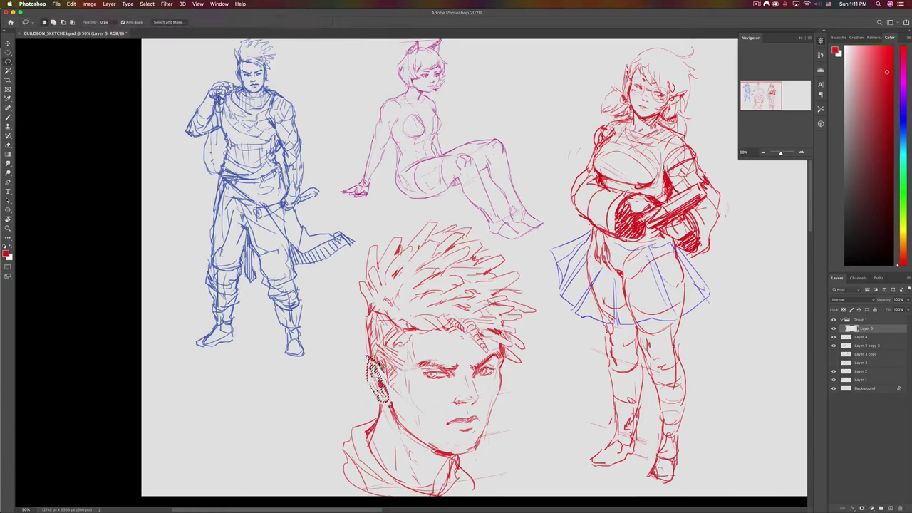
key(b)
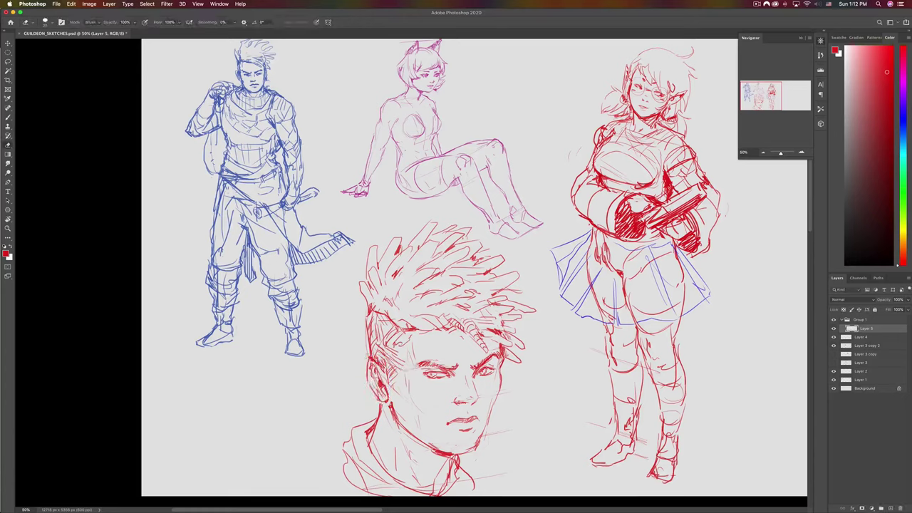
- Reinforce the shadow below the chin and add fold lines at the collar's front opening
key(b)
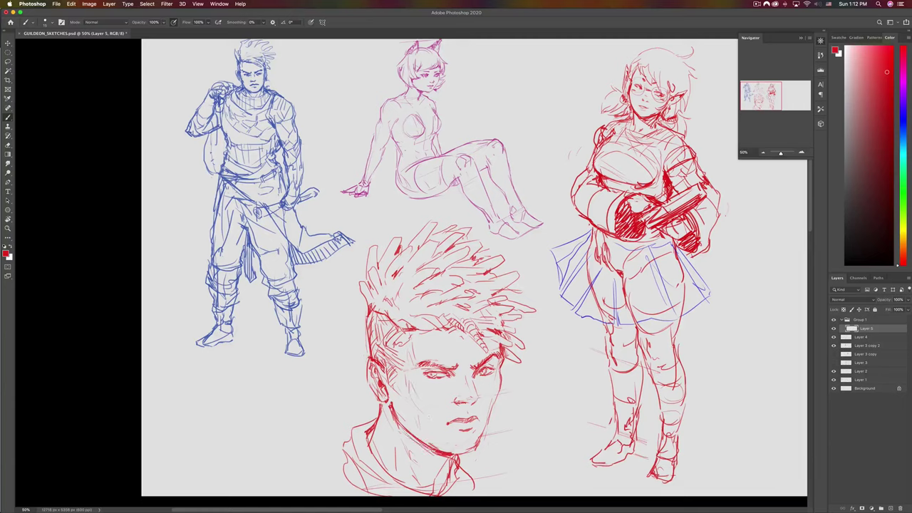
mouse_move(434, 459)
mouse_down()
mouse_move(448, 465)
mouse_move(445, 481)
mouse_move(459, 460)
mouse_move(463, 475)
mouse_move(451, 490)
mouse_up()
drag(390, 483, 422, 495)
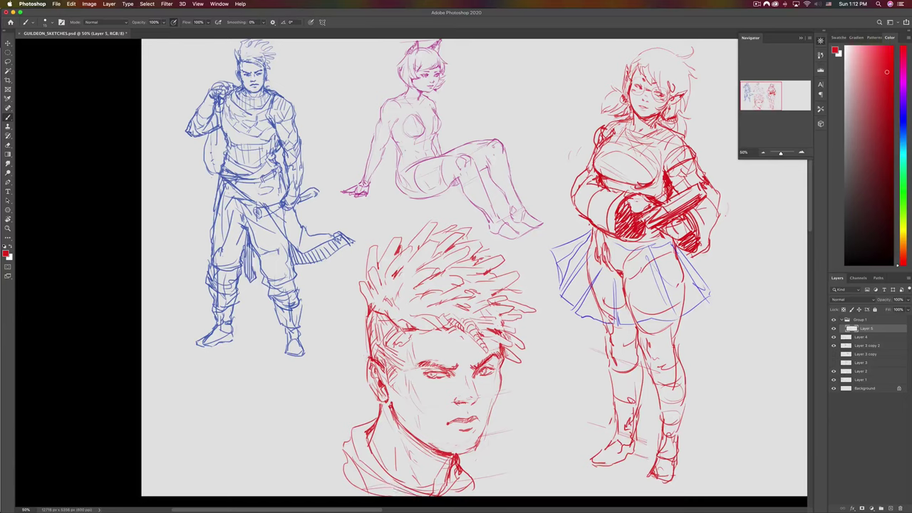
- Extend the collar's outer outline around the back of the neck and along its lower edge
mouse_move(348, 458)
mouse_down()
mouse_move(333, 464)
mouse_move(354, 497)
mouse_up()
mouse_move(348, 457)
mouse_down()
mouse_move(334, 467)
mouse_move(337, 455)
mouse_move(325, 477)
mouse_up()
drag(368, 512, 467, 497)
scroll(468, 499, right, 3)
scroll(492, 492, right, 5)
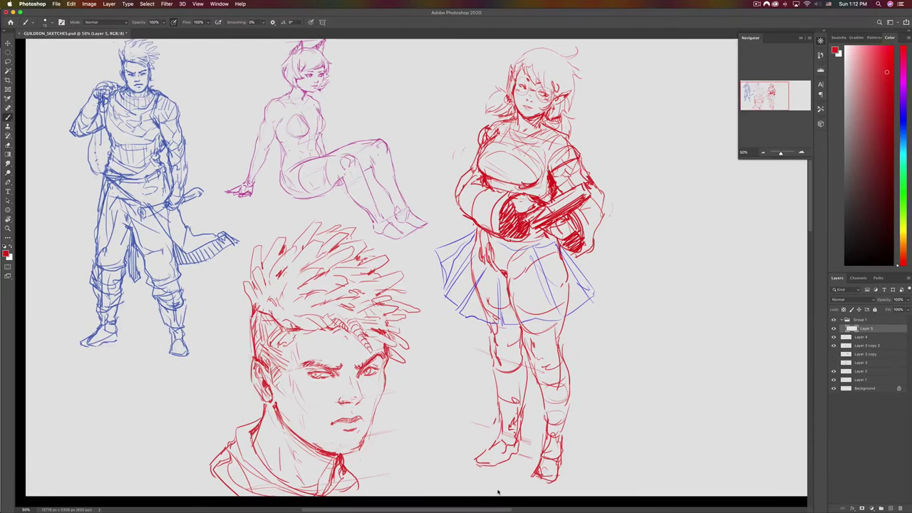
- Add short defining strokes to the locks along the front edge of the head study's spiky hair, above the brow
scroll(509, 484, right, 3)
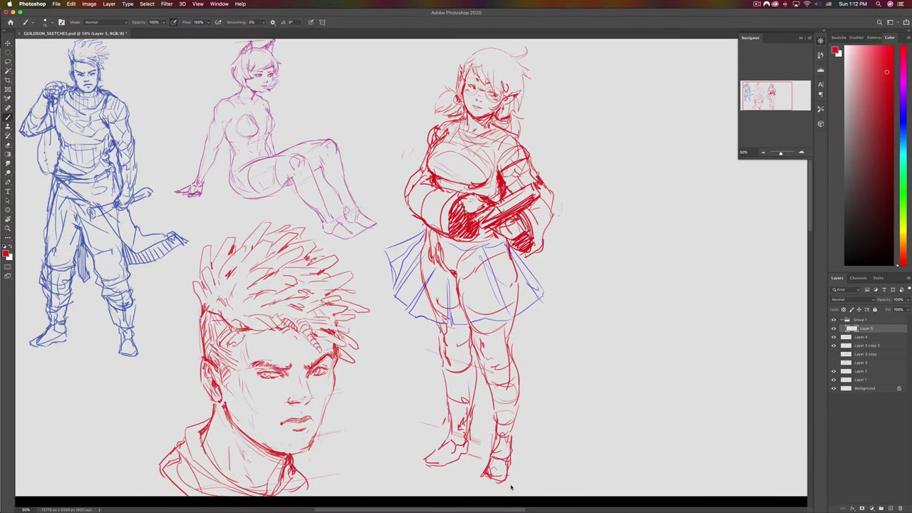
scroll(505, 486, left, 4)
scroll(503, 487, left, 4)
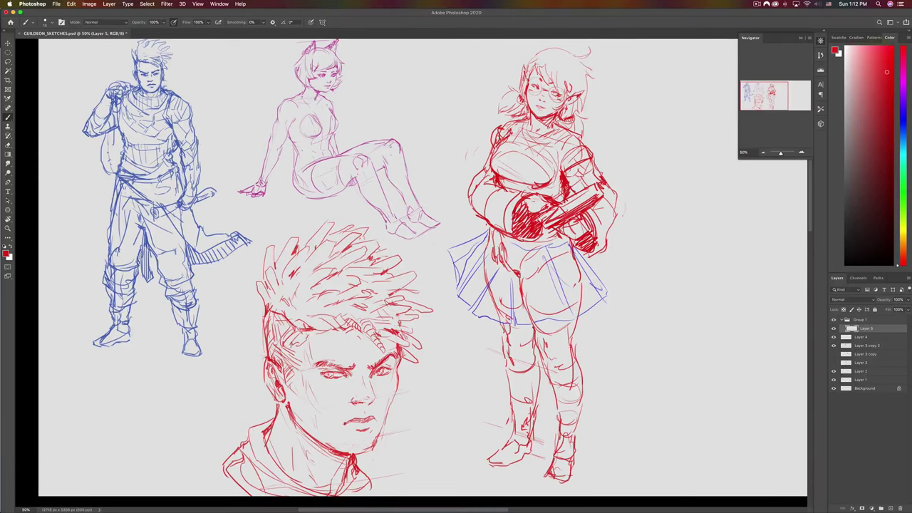
mouse_move(409, 249)
mouse_down()
mouse_move(392, 256)
mouse_move(410, 262)
mouse_move(405, 272)
mouse_move(417, 283)
mouse_up()
drag(421, 282, 411, 295)
drag(409, 320, 399, 327)
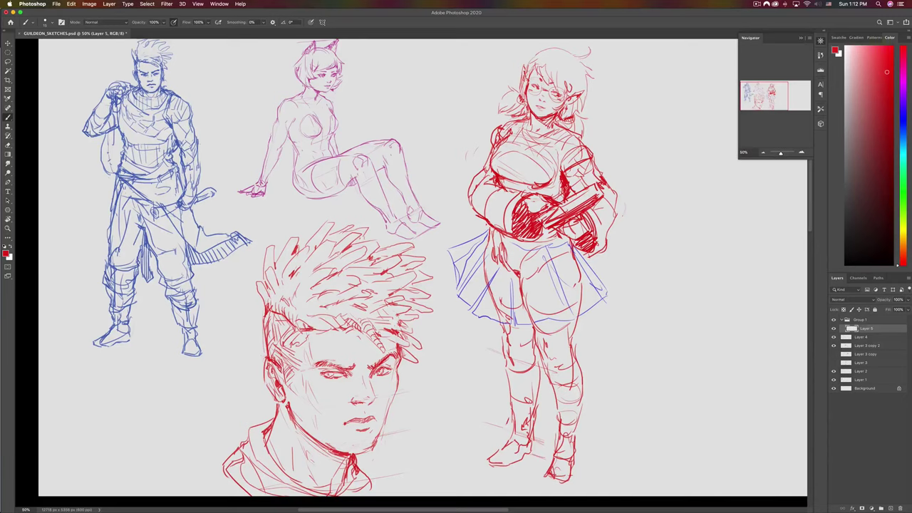
- Draw shadow accents and curved contour bands across the locks throughout the head study's hair
mouse_move(344, 274)
mouse_down()
mouse_move(351, 278)
mouse_move(352, 263)
mouse_move(335, 239)
mouse_up()
drag(305, 279, 363, 272)
mouse_move(373, 313)
mouse_down()
mouse_move(404, 314)
mouse_move(384, 283)
mouse_up()
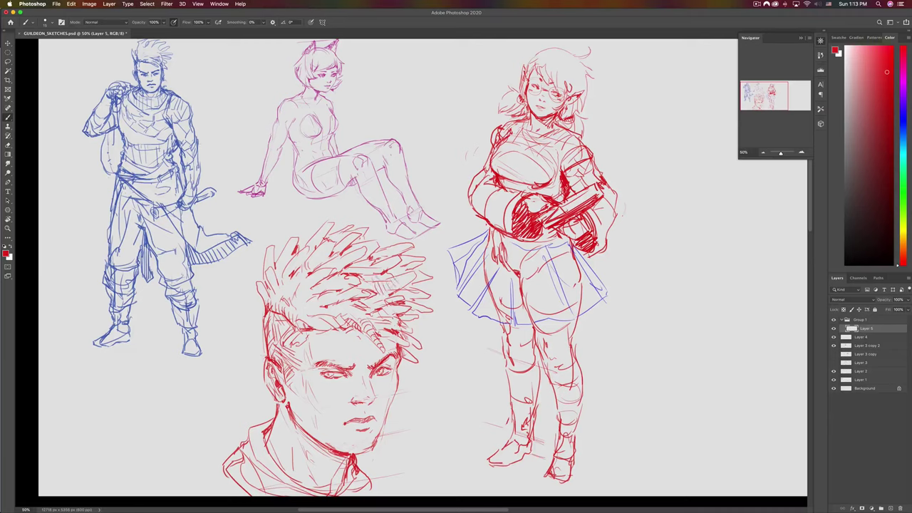
drag(375, 278, 387, 269)
mouse_move(350, 265)
mouse_down()
mouse_move(359, 259)
mouse_move(349, 251)
mouse_move(319, 252)
mouse_up()
mouse_move(418, 272)
mouse_down()
mouse_move(427, 279)
mouse_move(398, 279)
mouse_up()
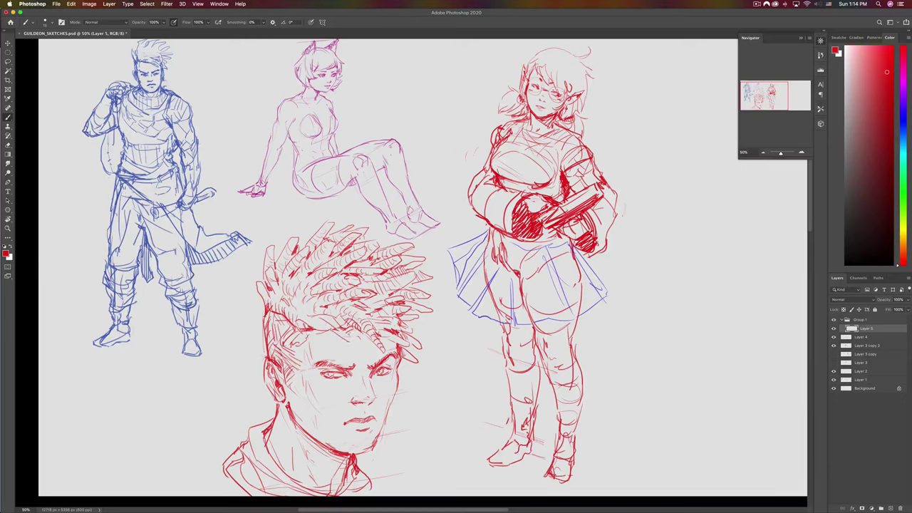
- Erase the rough hairline above the forehead and redraw it cleanly, extending it into a hatched sideburn beside the ear
key(e)
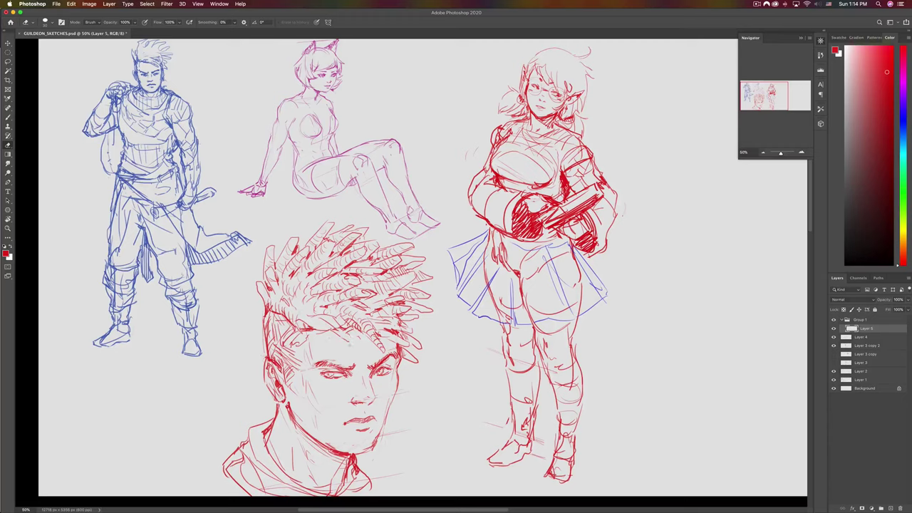
mouse_move(326, 333)
mouse_down()
mouse_move(344, 330)
mouse_move(305, 341)
mouse_move(303, 331)
mouse_up()
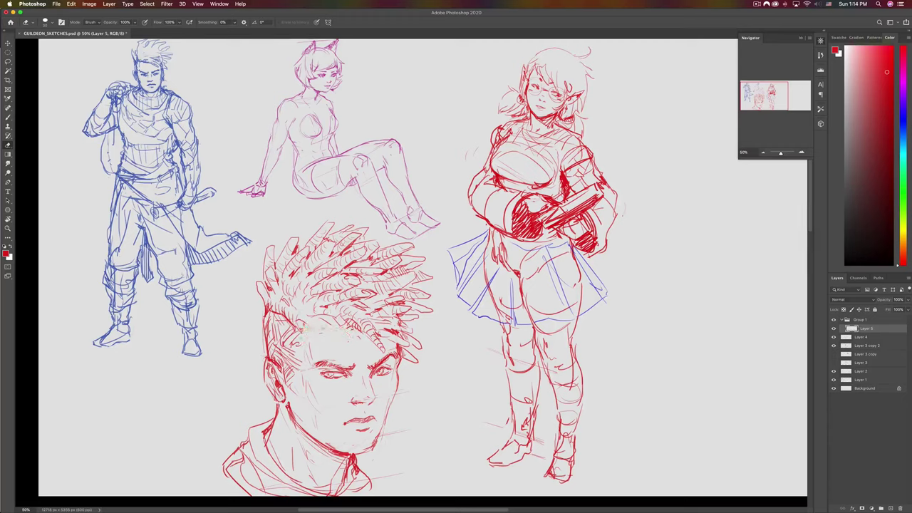
key(b)
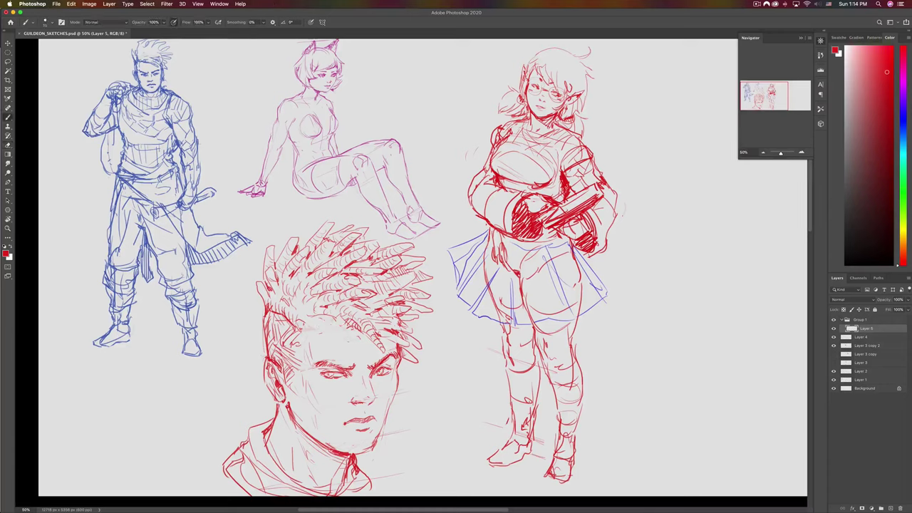
mouse_move(302, 331)
mouse_down()
mouse_move(311, 323)
mouse_move(349, 330)
mouse_move(320, 321)
mouse_move(303, 335)
mouse_move(333, 322)
mouse_move(292, 344)
mouse_move(289, 376)
mouse_up()
mouse_move(298, 369)
mouse_down()
mouse_move(288, 389)
mouse_move(297, 392)
mouse_up()
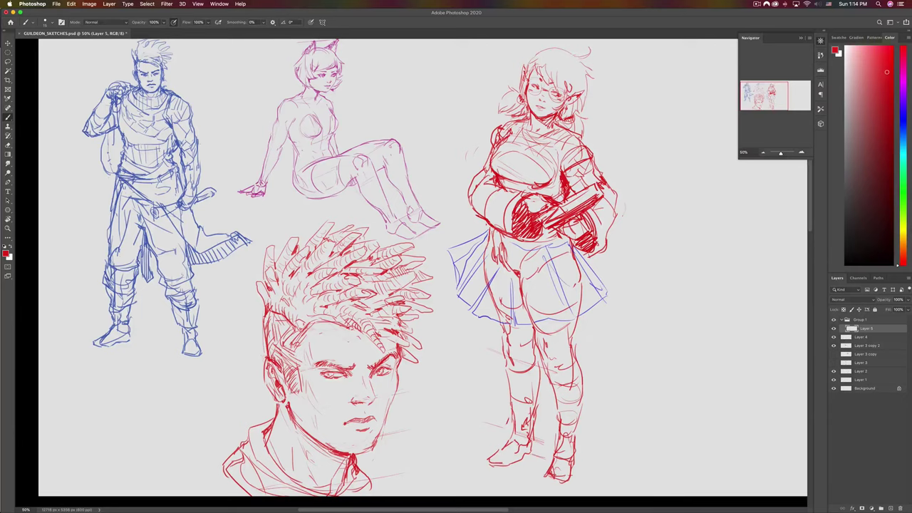
- Darken the gaps between the hair locks and reinforce the strands at the temple and above the forehead
mouse_move(290, 331)
mouse_down()
mouse_move(286, 344)
mouse_move(267, 323)
mouse_move(259, 295)
mouse_move(275, 298)
mouse_up()
mouse_move(405, 275)
mouse_down()
mouse_move(401, 291)
mouse_move(375, 284)
mouse_up()
mouse_move(380, 280)
mouse_down()
mouse_move(367, 285)
mouse_move(353, 265)
mouse_up()
drag(370, 259, 361, 266)
drag(364, 263, 350, 267)
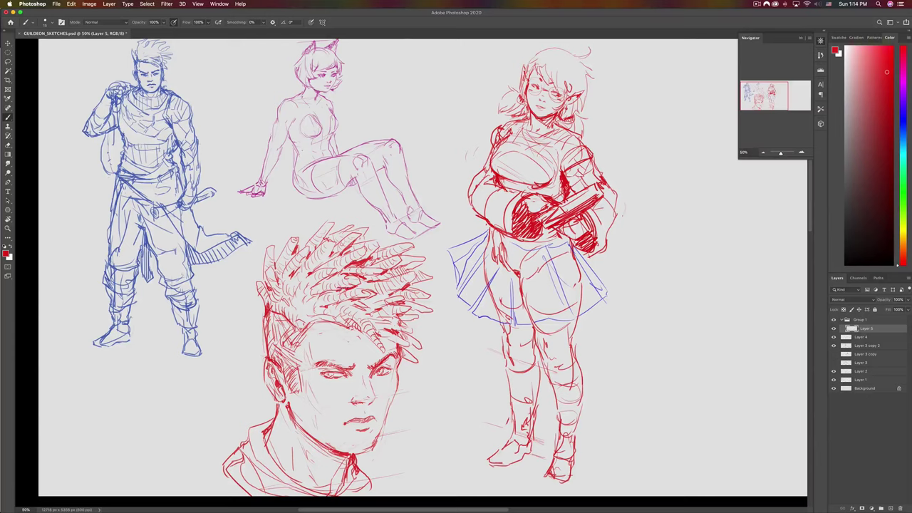
drag(343, 299, 382, 335)
- Flip the canvas view horizontally, then lasso the eye nearer the ear and adjust it with a free transform
mouse_move(376, 329)
mouse_down()
mouse_move(385, 329)
mouse_move(382, 341)
mouse_move(392, 346)
mouse_move(407, 343)
mouse_move(405, 360)
mouse_move(358, 328)
mouse_move(362, 342)
mouse_move(390, 350)
mouse_move(7, 325)
mouse_up()
key(super+shift+h)
key(e)
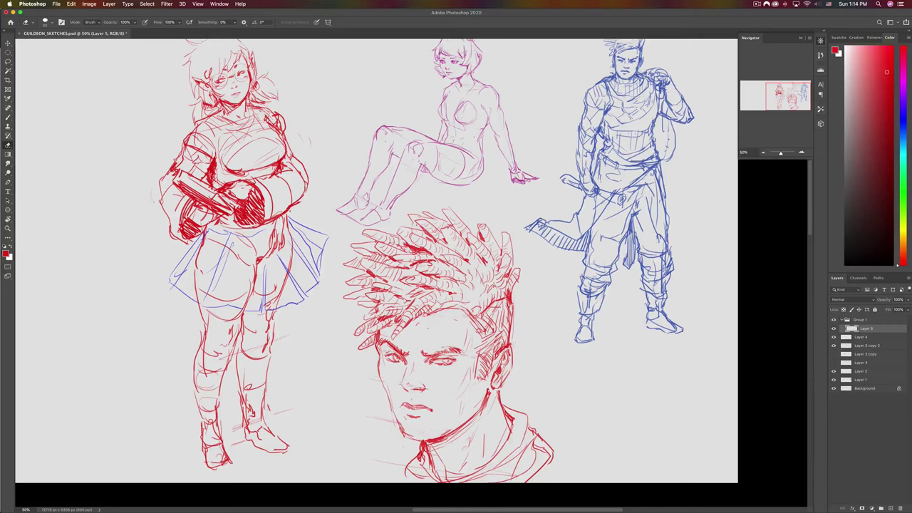
key(l)
mouse_move(429, 366)
mouse_down()
mouse_move(453, 370)
mouse_move(441, 355)
mouse_move(440, 362)
mouse_move(461, 362)
mouse_up()
key(super+t)
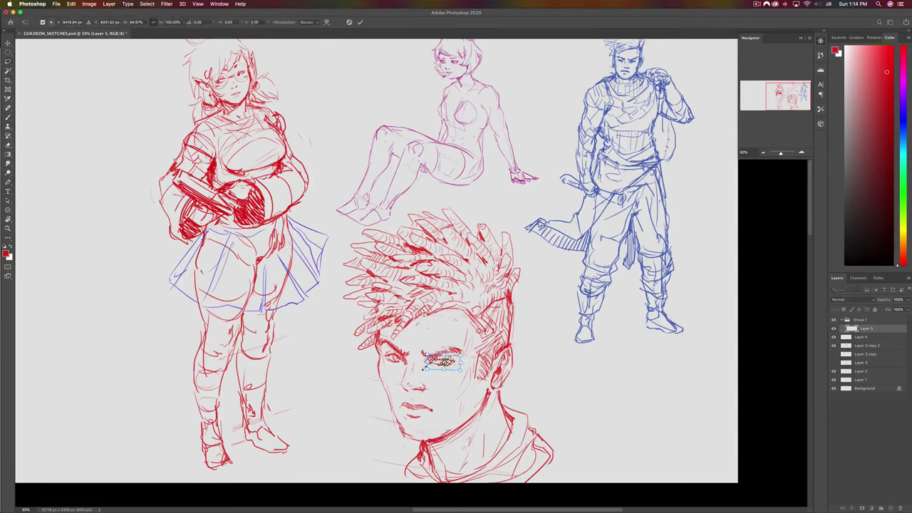
key(Return)
key(ctrl+d)
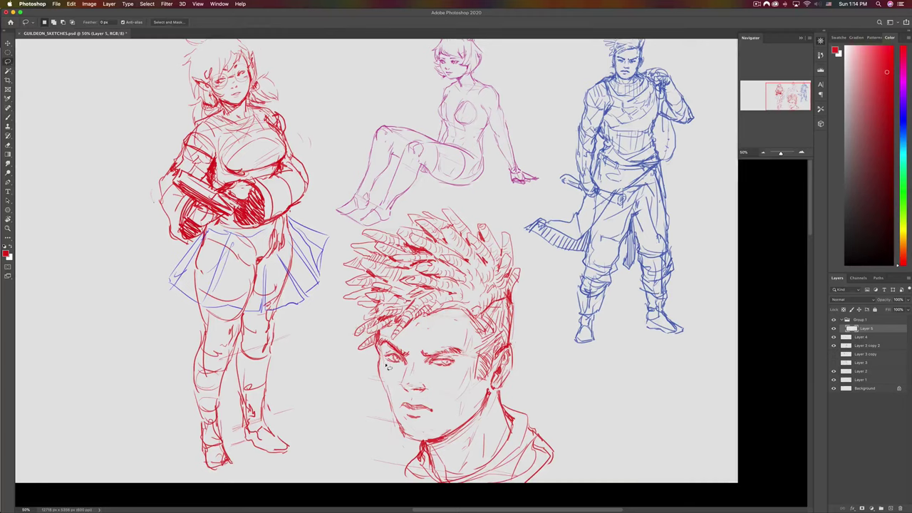
- Lasso the head study's far eye, adjust it with a free transform, and save the document
mouse_move(388, 366)
mouse_down()
mouse_move(384, 352)
mouse_move(399, 371)
mouse_move(406, 362)
mouse_move(384, 355)
mouse_move(380, 368)
mouse_up()
key(super+t)
key(Return)
key(super+d)
key(super+s)
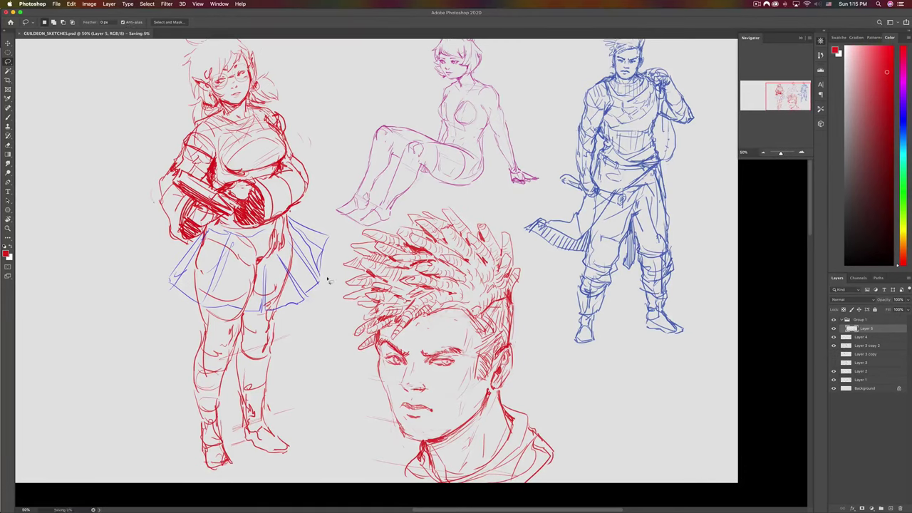
key(r)
drag(328, 280, 243, 207)
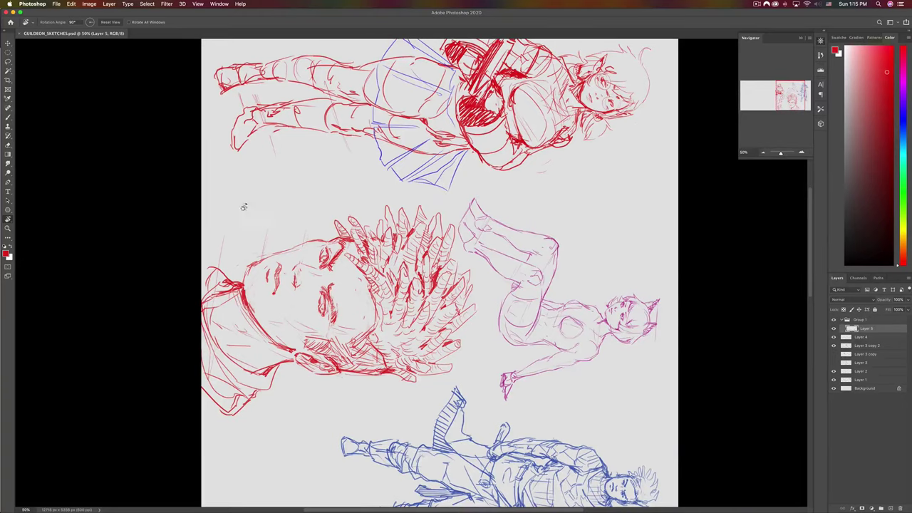
mouse_move(255, 173)
mouse_down()
mouse_move(223, 313)
mouse_move(311, 380)
mouse_move(350, 370)
mouse_up()
- Refine the head study's far cheek, then erase the rough jawline at the chin and redraw it, undoing unwanted strokes
key(b)
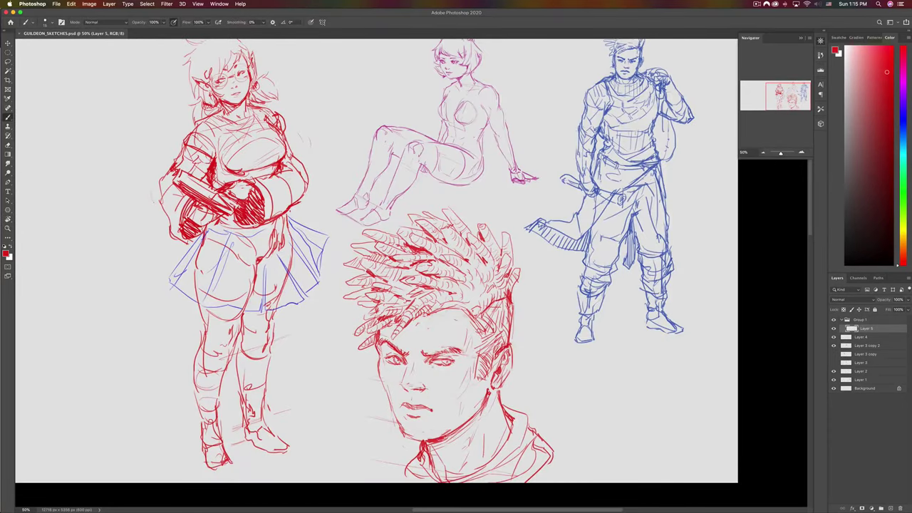
drag(382, 389, 407, 401)
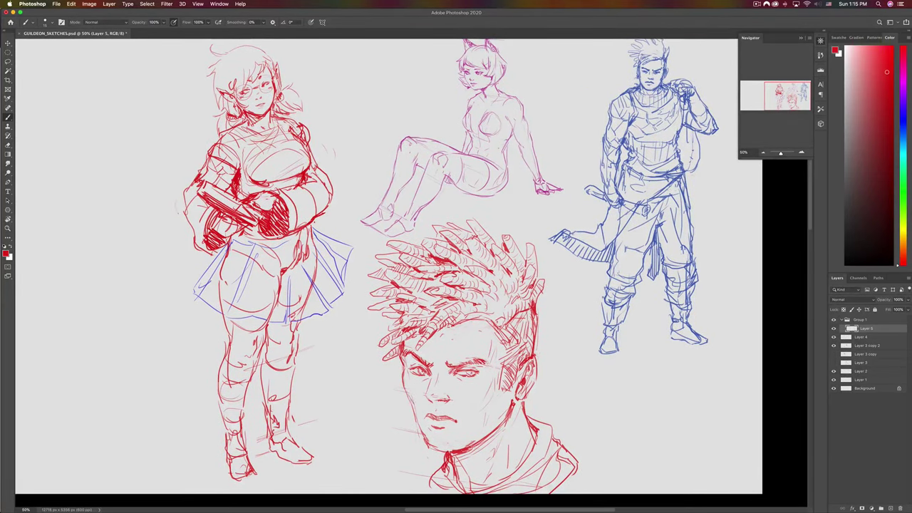
key(e)
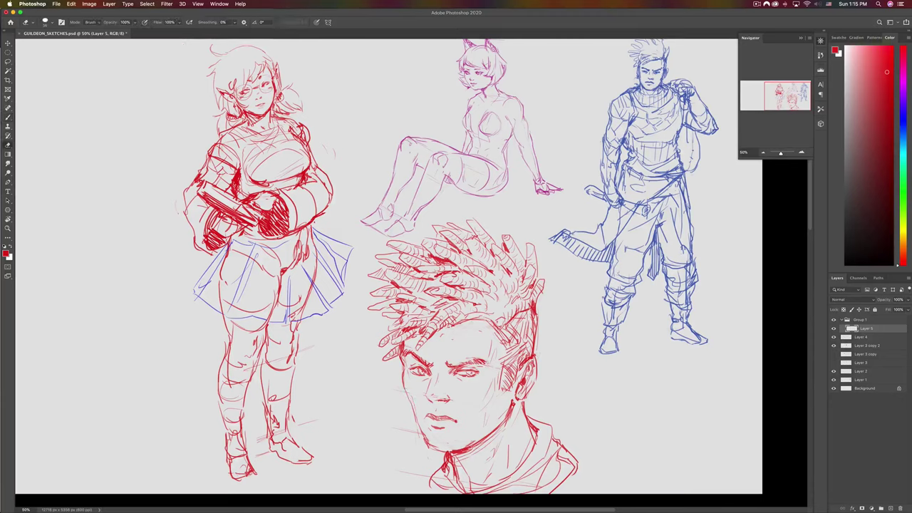
mouse_move(438, 443)
mouse_down()
mouse_move(459, 453)
mouse_move(431, 449)
mouse_up()
key(b)
key(super+z)
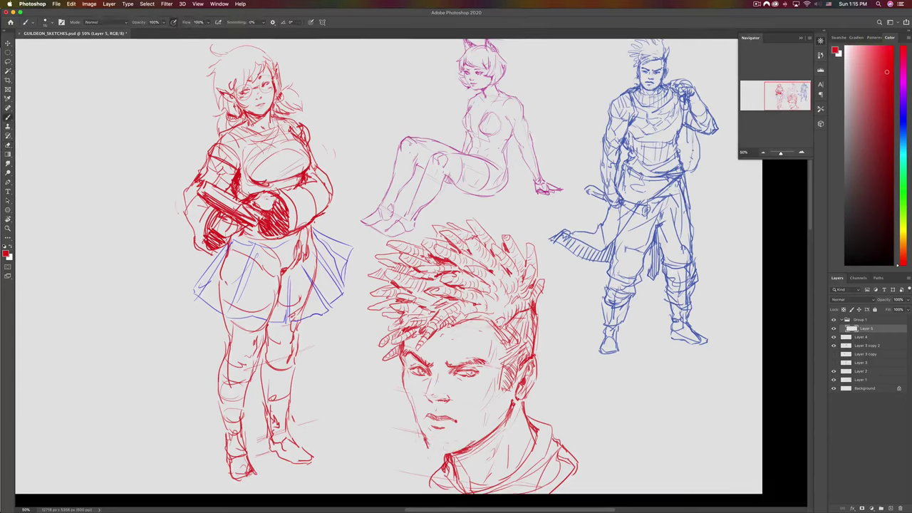
key(super+z)
drag(429, 447, 455, 453)
- Choose a violet brush colour and add a new layer above the head study's layer in Group 1
scroll(374, 388, left, 5)
scroll(374, 388, up, 1)
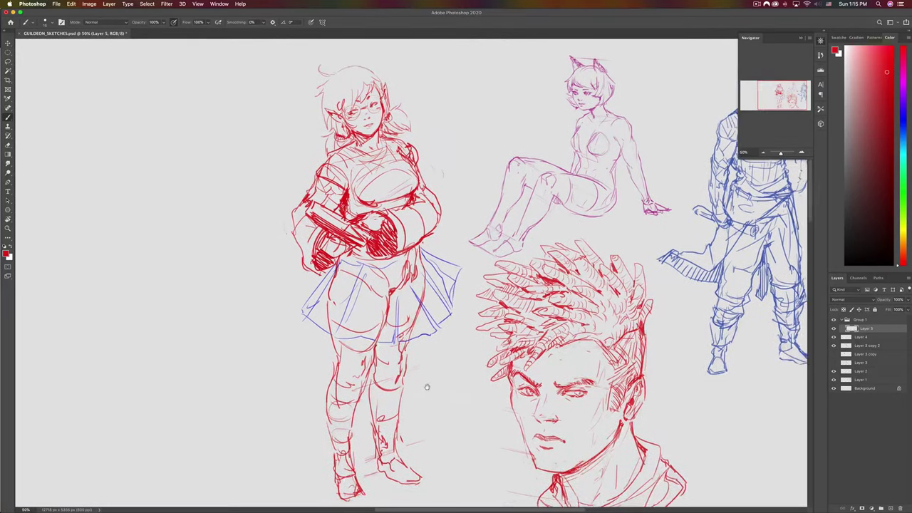
mouse_move(427, 387)
mouse_down()
mouse_move(447, 389)
mouse_move(424, 365)
mouse_move(433, 378)
mouse_up()
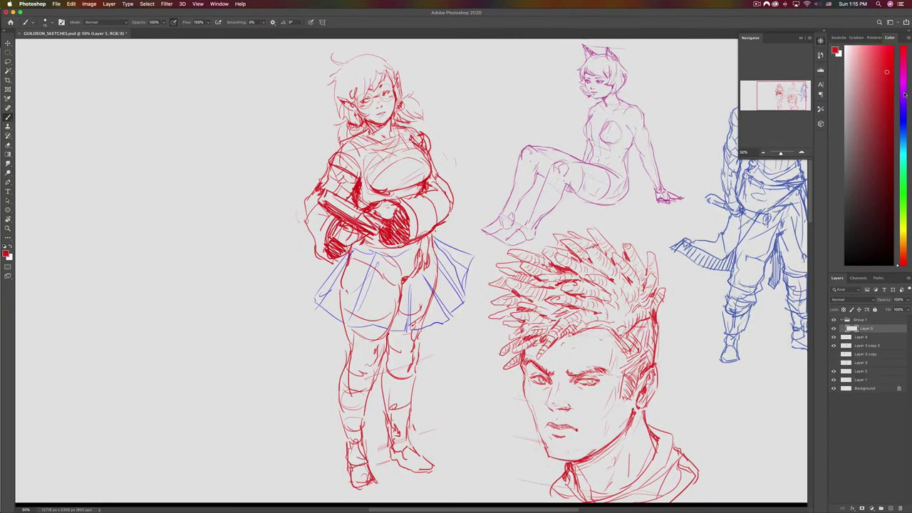
click(904, 94)
click(885, 76)
click(891, 508)
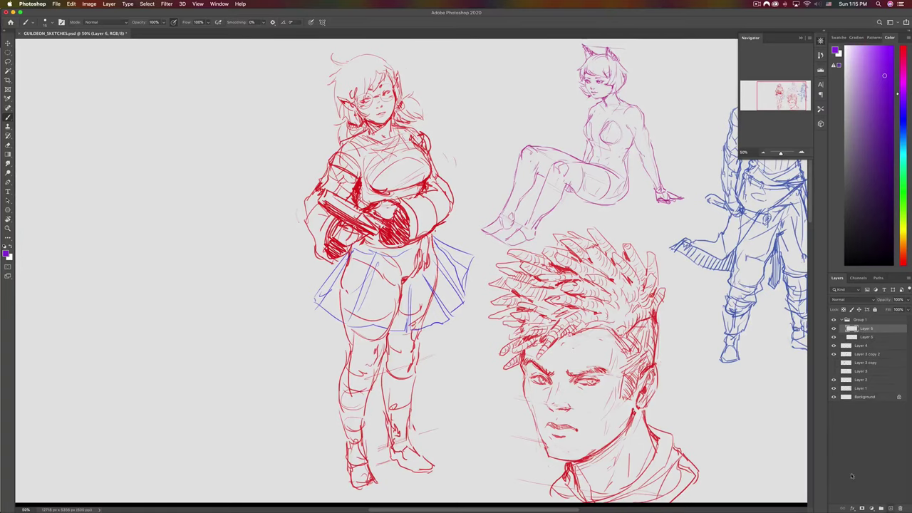
- Lightly block in a new standing figure in the empty canvas area beside the elf girl, with head arc, torso line and leg guides
drag(269, 362, 338, 347)
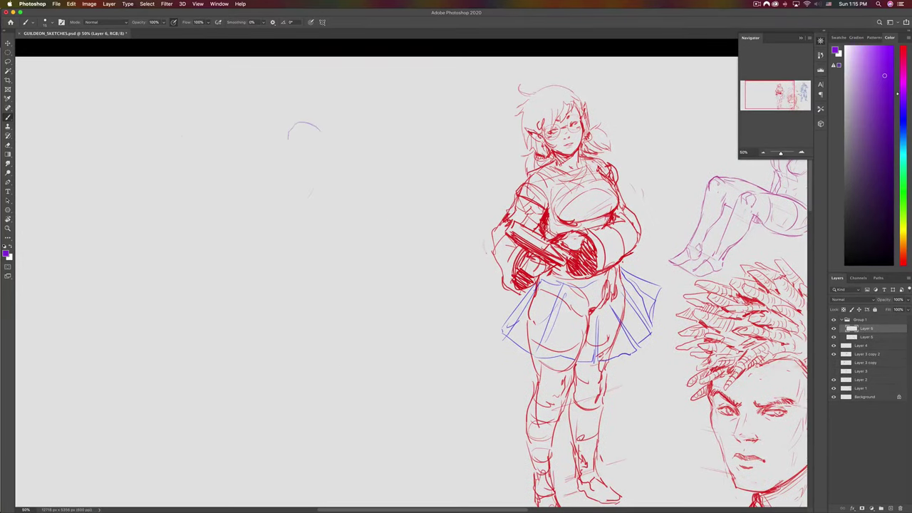
drag(180, 134, 261, 190)
drag(310, 201, 307, 256)
drag(318, 196, 323, 211)
drag(323, 211, 325, 211)
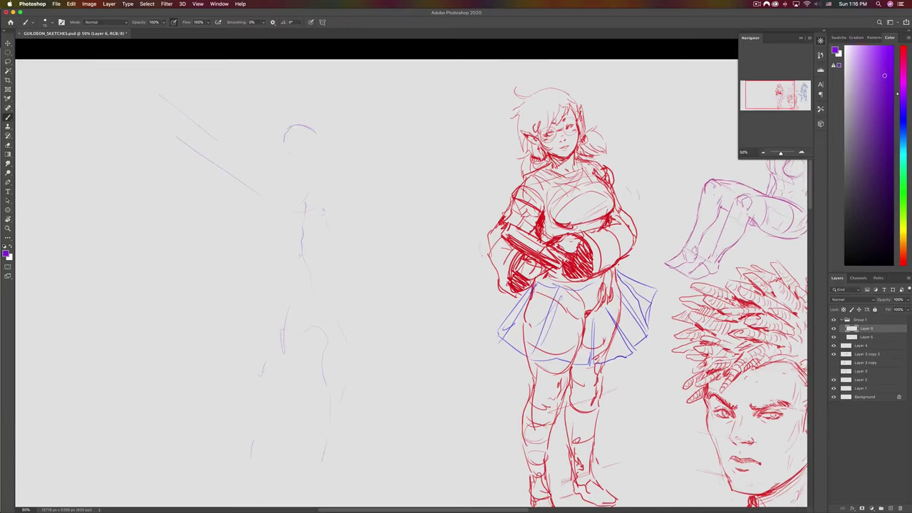
- Add long diagonal guide lines beside the new figure and sketch its chest, waist and raised upper arm
drag(217, 143, 242, 204)
drag(167, 87, 225, 276)
mouse_move(325, 195)
mouse_down()
mouse_move(335, 214)
mouse_move(289, 214)
mouse_move(328, 253)
mouse_move(283, 265)
mouse_move(328, 259)
mouse_move(344, 215)
mouse_move(332, 197)
mouse_move(300, 205)
mouse_up()
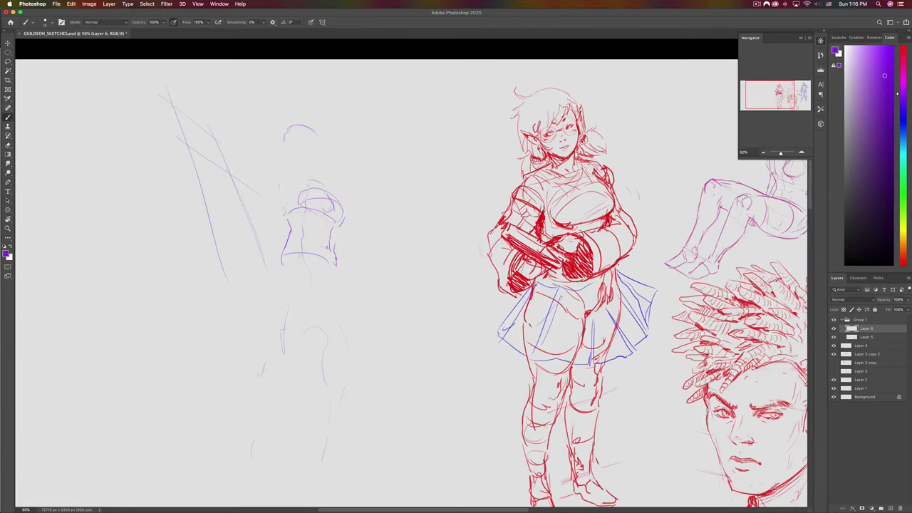
mouse_move(291, 172)
mouse_down()
mouse_move(253, 161)
mouse_move(268, 182)
mouse_move(258, 170)
mouse_move(336, 196)
mouse_up()
mouse_move(285, 213)
mouse_down()
mouse_move(318, 243)
mouse_move(285, 292)
mouse_up()
drag(334, 269, 347, 293)
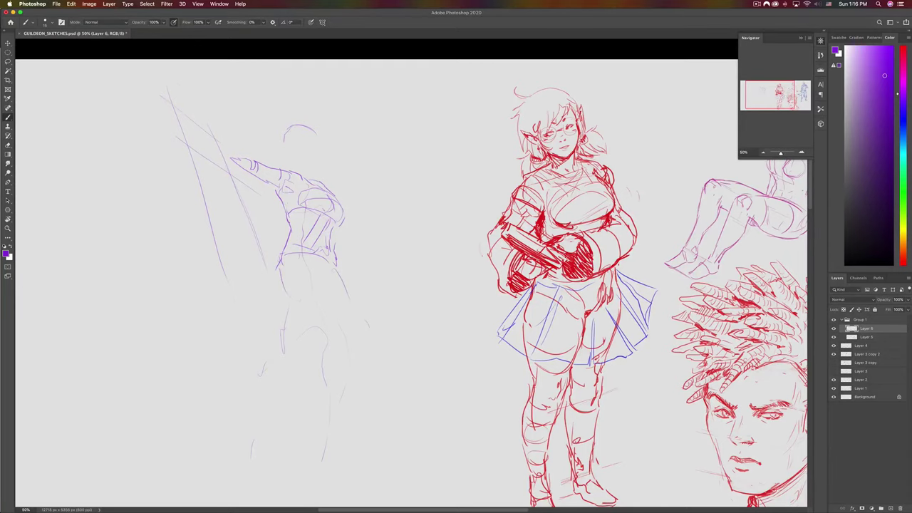
- Draw the hip line, flip the canvas view horizontally, and sketch the raised forearm with fist and the lowered arm's gesture
drag(278, 275, 270, 314)
key(super+shift+h)
mouse_move(654, 267)
mouse_down()
mouse_move(396, 274)
mouse_move(386, 265)
mouse_up()
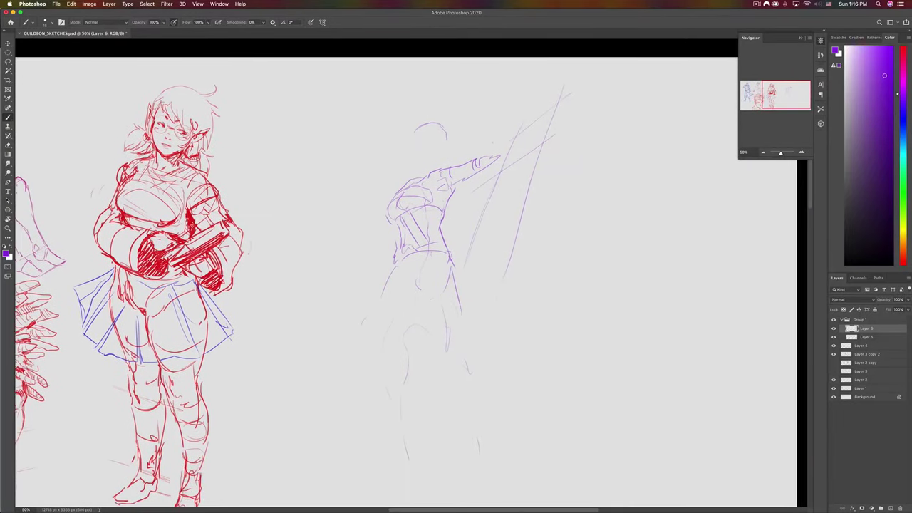
mouse_move(489, 147)
mouse_down()
mouse_move(484, 158)
mouse_move(496, 162)
mouse_move(508, 141)
mouse_move(530, 140)
mouse_move(534, 122)
mouse_move(533, 139)
mouse_up()
drag(389, 212, 395, 221)
mouse_move(392, 266)
mouse_down()
mouse_move(441, 261)
mouse_move(392, 282)
mouse_up()
drag(380, 237, 327, 316)
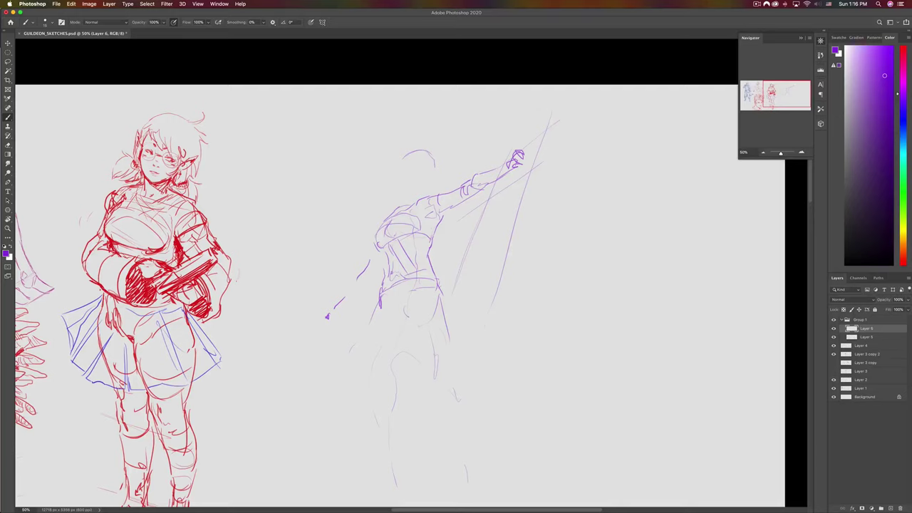
- Sketch the violet figure's head outline, face shape, ear and neck, joining them to the chest
drag(421, 146, 426, 151)
drag(407, 159, 406, 189)
drag(406, 150, 402, 163)
drag(410, 229, 425, 215)
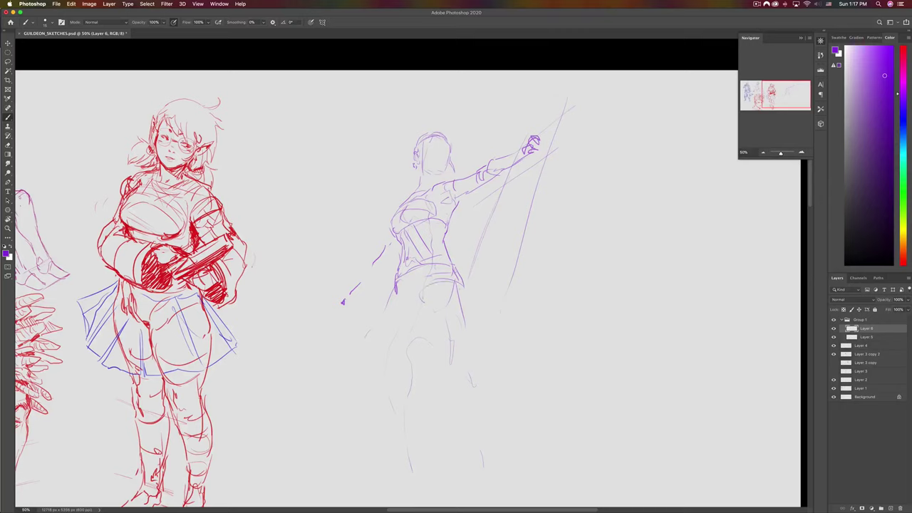
- Sketch the violet figure's hips, crotch line and upper thighs below the waist
drag(425, 294, 418, 335)
drag(460, 288, 446, 358)
drag(397, 291, 395, 319)
- Flip the canvas view back horizontally and save the document
scroll(330, 226, right, 10)
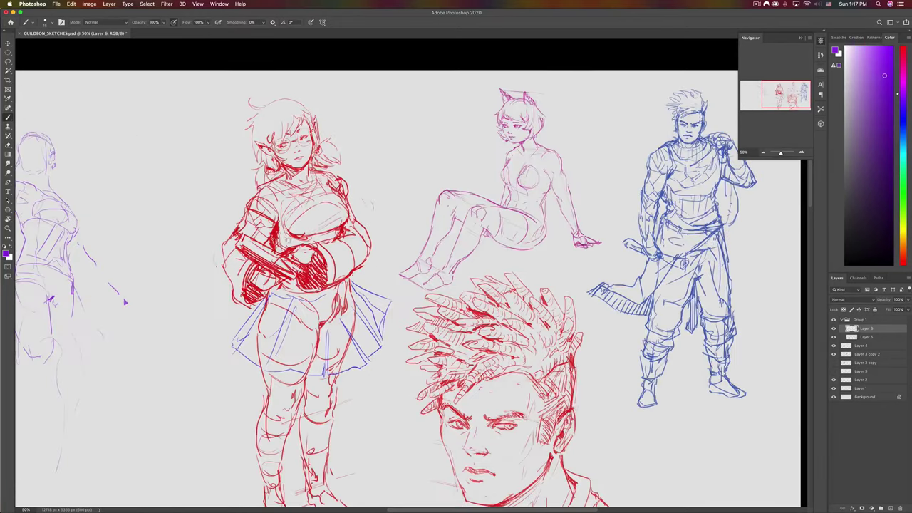
scroll(268, 259, left, 7)
key(ctrl+s)
scroll(269, 259, down, 1)
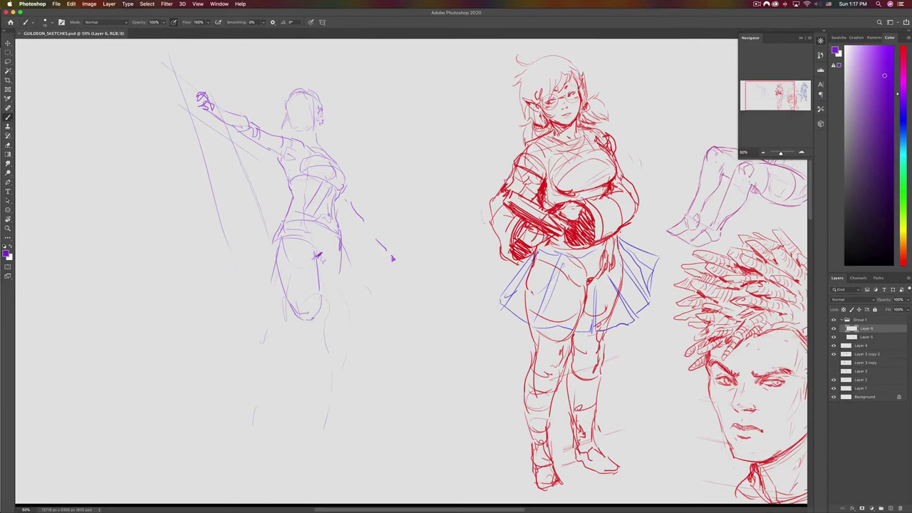
- Sketch the violet figure's lowered arm from the shoulder through the forearm to the hand
drag(293, 325, 294, 328)
mouse_move(347, 177)
mouse_down()
mouse_move(343, 190)
mouse_move(347, 180)
mouse_move(360, 210)
mouse_up()
mouse_move(376, 218)
mouse_down()
mouse_move(366, 234)
mouse_move(396, 258)
mouse_up()
drag(304, 213, 330, 241)
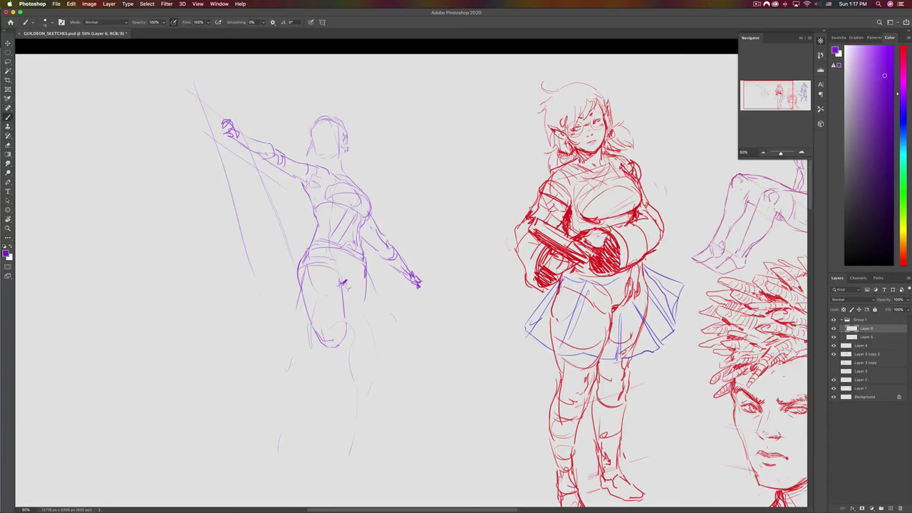
- Draw a long, straight weapon shaft held in the raised fist, redoing a stray line, and firm up the gripping hand
drag(288, 174, 294, 192)
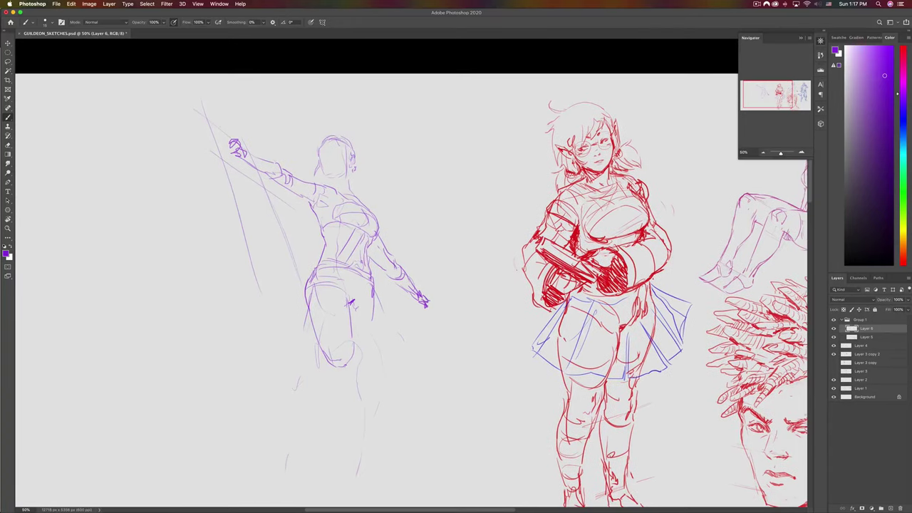
drag(231, 119, 261, 253)
drag(245, 168, 275, 295)
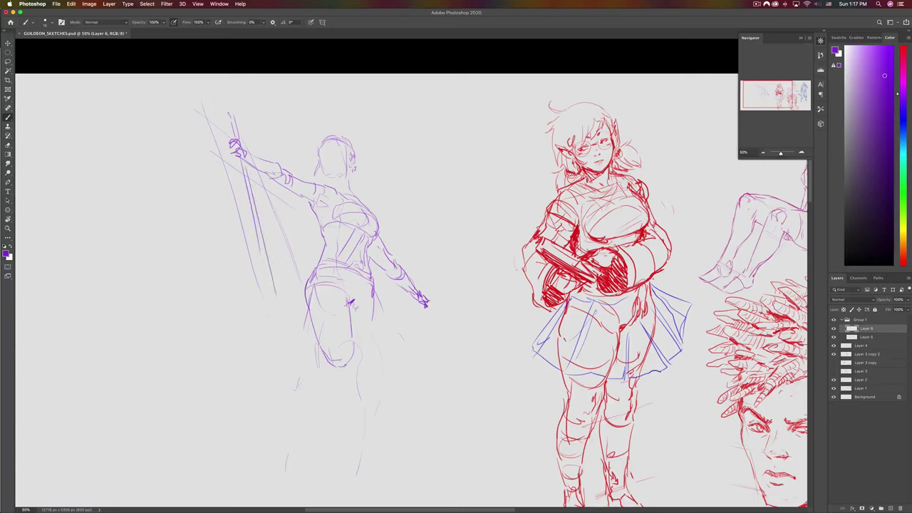
drag(257, 243, 269, 307)
key(super+z)
drag(258, 239, 274, 303)
drag(241, 161, 273, 301)
drag(239, 138, 245, 148)
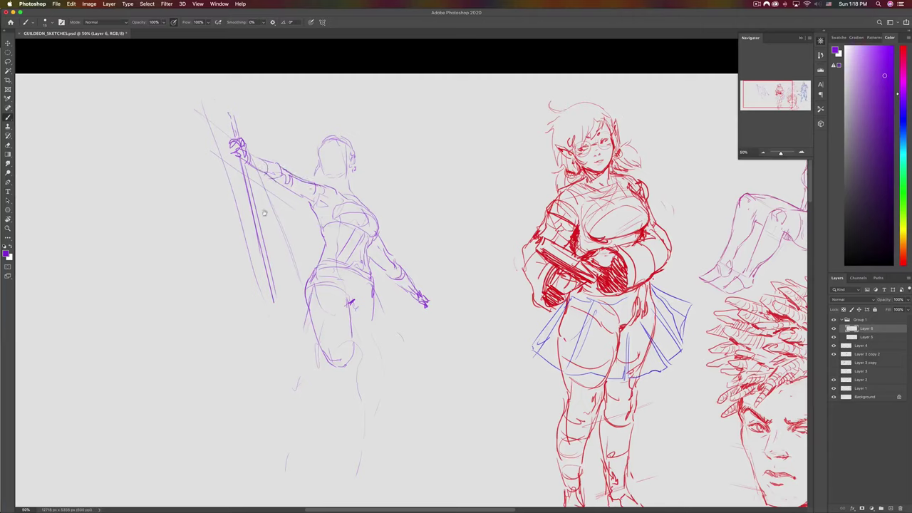
- Refine the violet figure's pelvis with extra lines around the crotch and the top of the lowered-arm-side thigh
drag(302, 196, 319, 237)
mouse_move(352, 282)
mouse_down()
mouse_move(332, 305)
mouse_move(369, 292)
mouse_up()
mouse_move(357, 307)
mouse_down()
mouse_move(371, 298)
mouse_move(381, 319)
mouse_up()
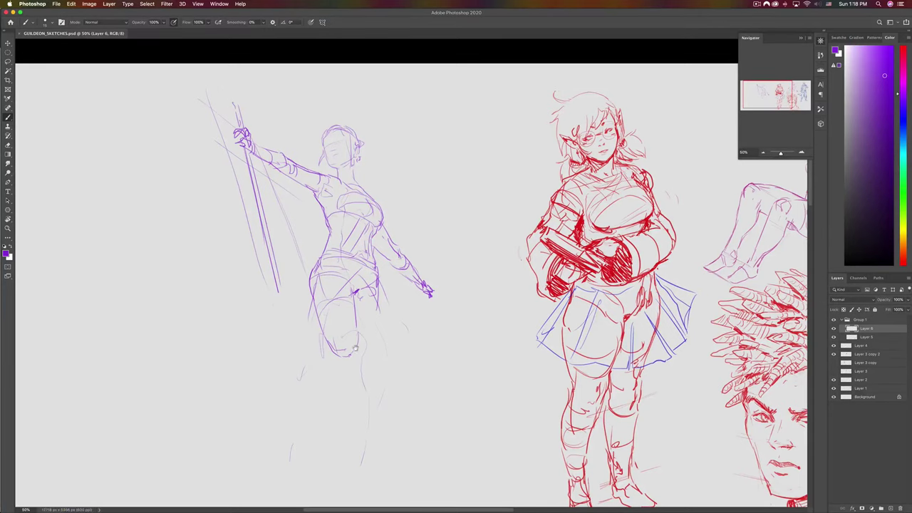
mouse_move(365, 341)
mouse_down()
mouse_move(382, 326)
mouse_move(370, 342)
mouse_move(358, 338)
mouse_move(342, 369)
mouse_move(353, 432)
mouse_move(365, 412)
mouse_move(354, 435)
mouse_up()
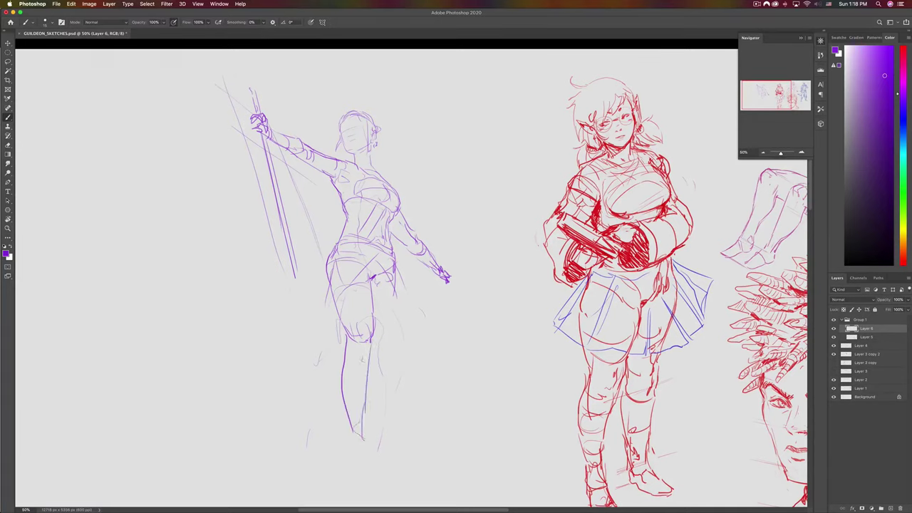
key(super+z)
key(super+z)
key(super+z)
key(super+z)
key(super+z)
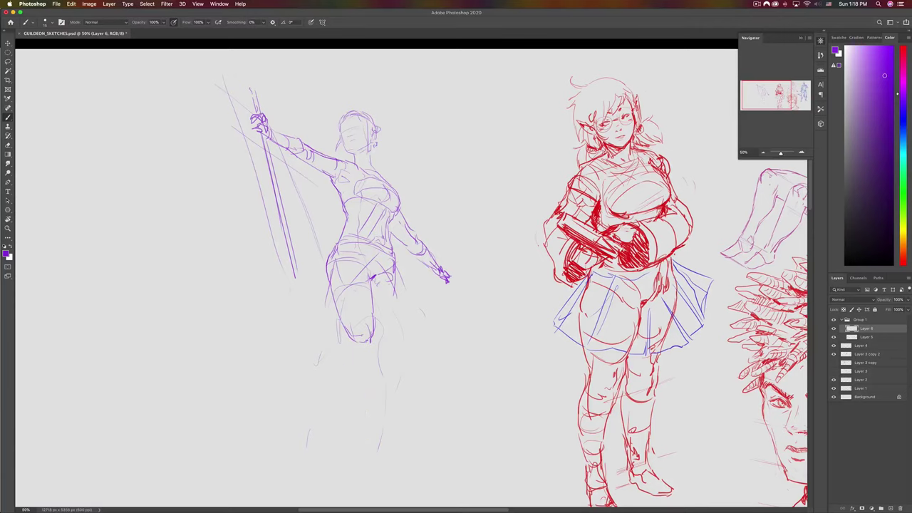
- Outline the violet figure's lowered-arm-side leg on Layer 6, from the outer thigh past the knee to the ankle
drag(399, 264, 413, 346)
drag(371, 320, 382, 339)
super+click(377, 320)
key(Return)
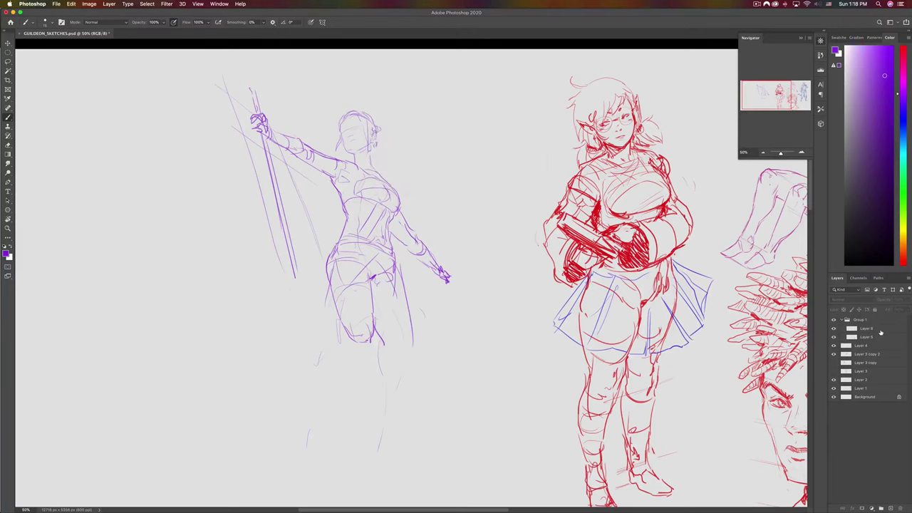
click(902, 330)
click(833, 329)
click(834, 328)
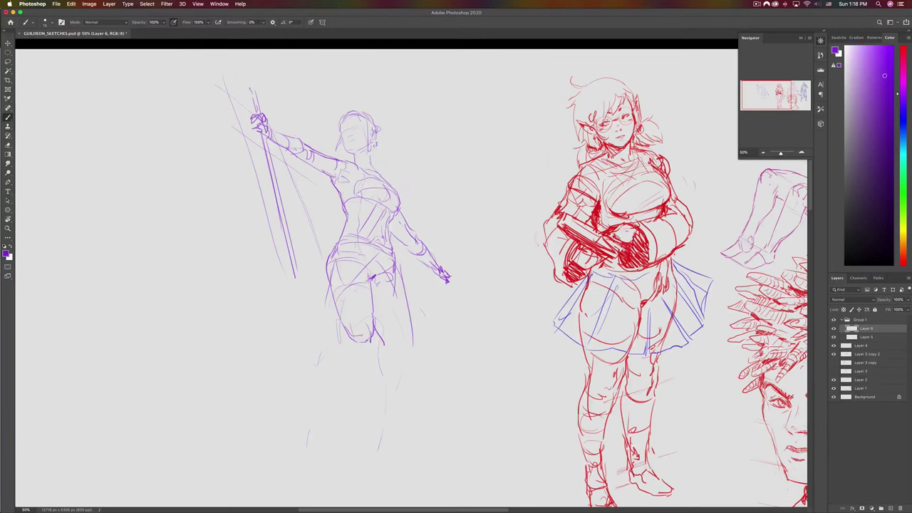
drag(376, 320, 384, 335)
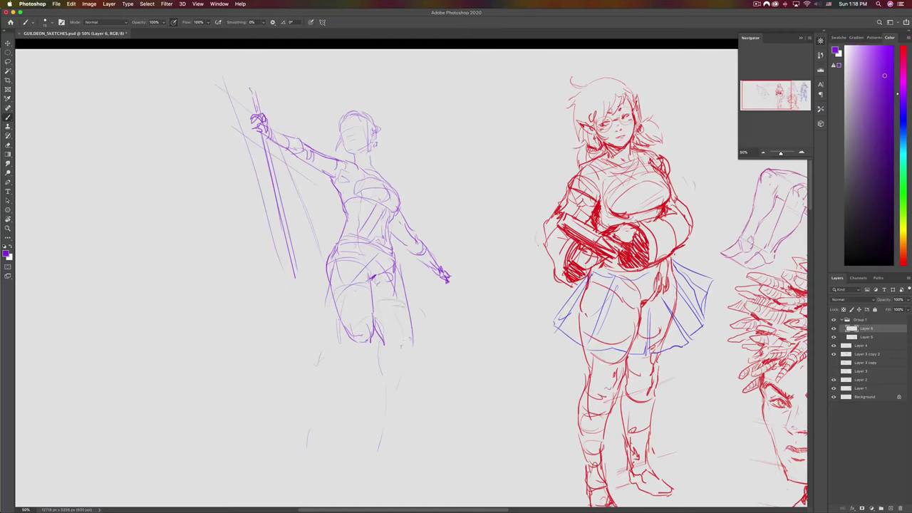
drag(383, 346, 408, 445)
drag(411, 349, 417, 445)
drag(339, 330, 335, 396)
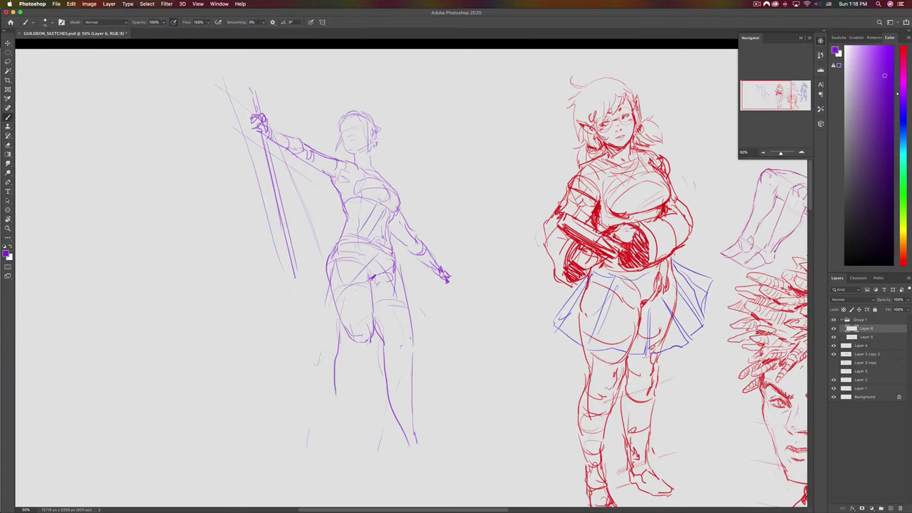
drag(369, 343, 357, 393)
key(super+z)
key(super+z)
- Lasso the violet figure's weapon-side thigh and delete it
key(l)
mouse_move(320, 313)
mouse_down()
mouse_move(352, 360)
mouse_move(372, 284)
mouse_move(322, 281)
mouse_move(330, 305)
mouse_up()
key(Delete)
- Redraw the weapon-side thigh straighter, with a rounded contour at its top and a marked knee, undoing stray strokes
key(b)
mouse_move(338, 264)
mouse_down()
mouse_move(355, 265)
mouse_move(325, 270)
mouse_move(342, 289)
mouse_move(360, 268)
mouse_move(326, 276)
mouse_move(365, 282)
mouse_up()
key(super+z)
key(super+z)
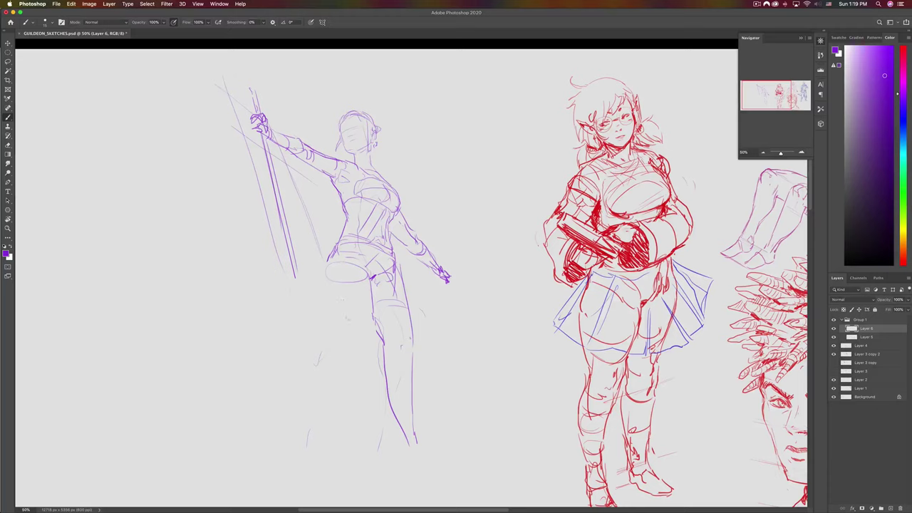
mouse_move(349, 323)
mouse_down()
mouse_move(352, 334)
mouse_move(367, 292)
mouse_up()
mouse_move(327, 263)
mouse_down()
mouse_move(320, 334)
mouse_move(375, 332)
mouse_up()
key(super+z)
drag(370, 278, 388, 282)
drag(410, 332, 413, 352)
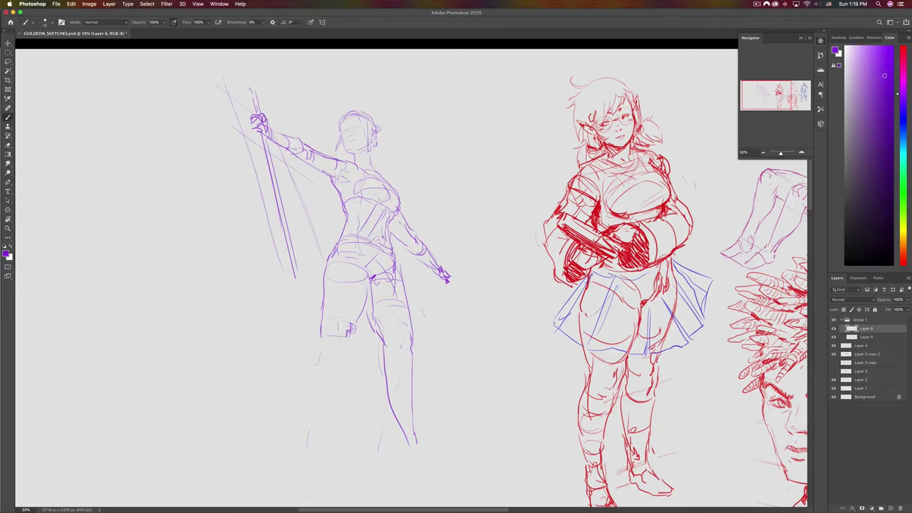
- Sketch the weapon-side lower leg, add contour lines below both knees, and save the document
drag(322, 333, 309, 404)
mouse_move(347, 342)
mouse_down()
mouse_move(322, 419)
mouse_move(346, 331)
mouse_up()
drag(320, 351, 336, 350)
drag(391, 363, 411, 361)
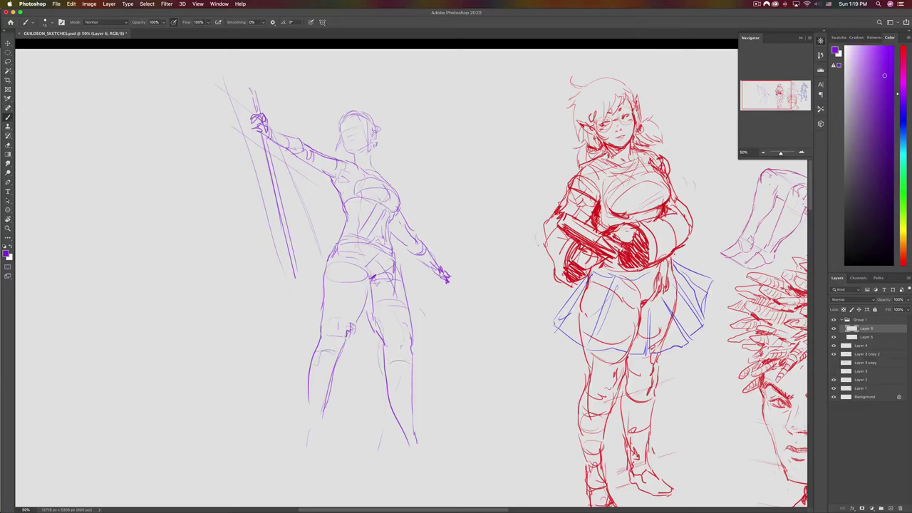
key(super+s)
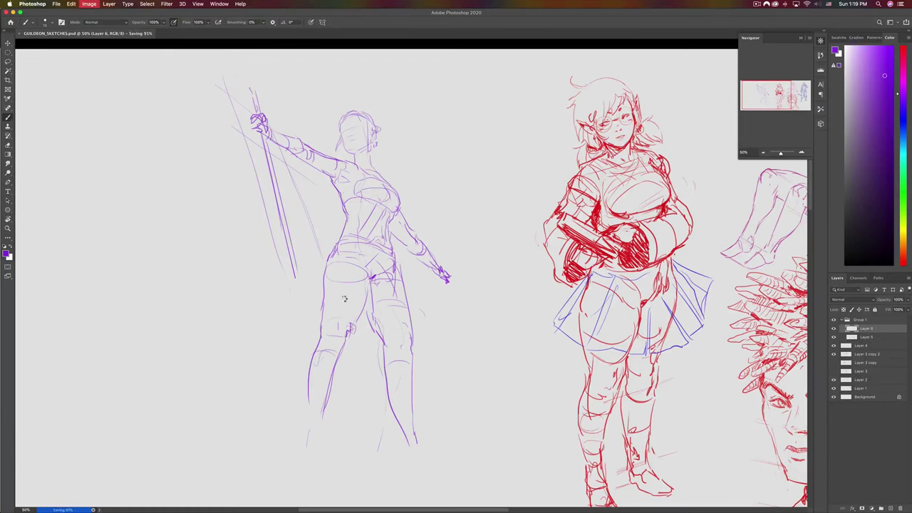
- With the view mirrored, erase the dark marks at the violet figure's crotch and redraw the line lightly
drag(642, 327, 361, 287)
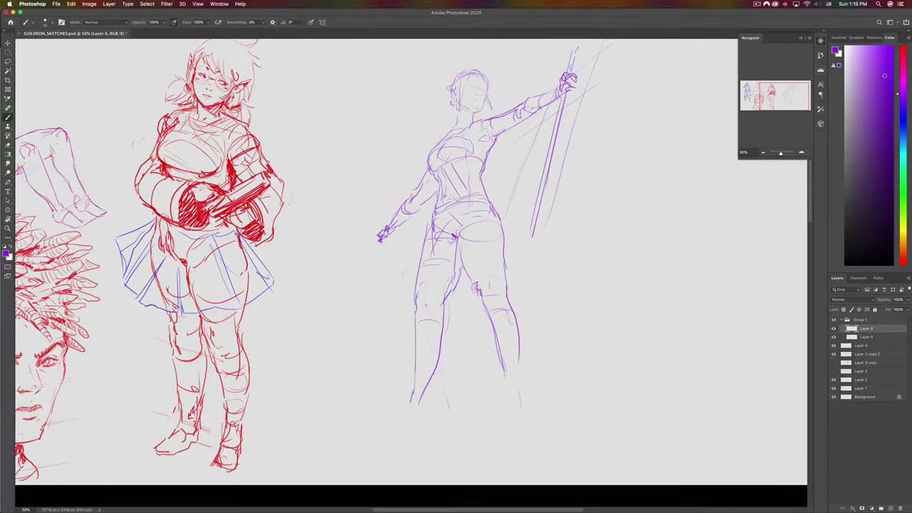
drag(457, 240, 461, 267)
key(e)
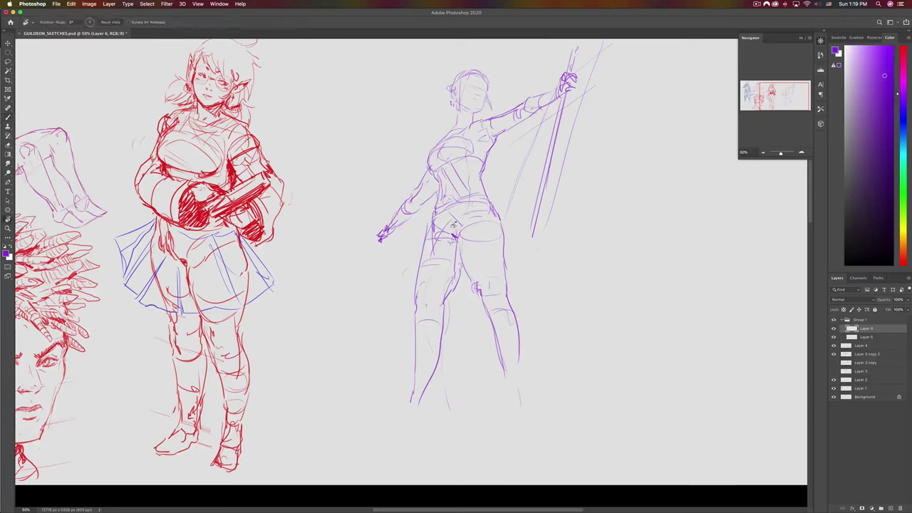
drag(455, 224, 456, 243)
key(b)
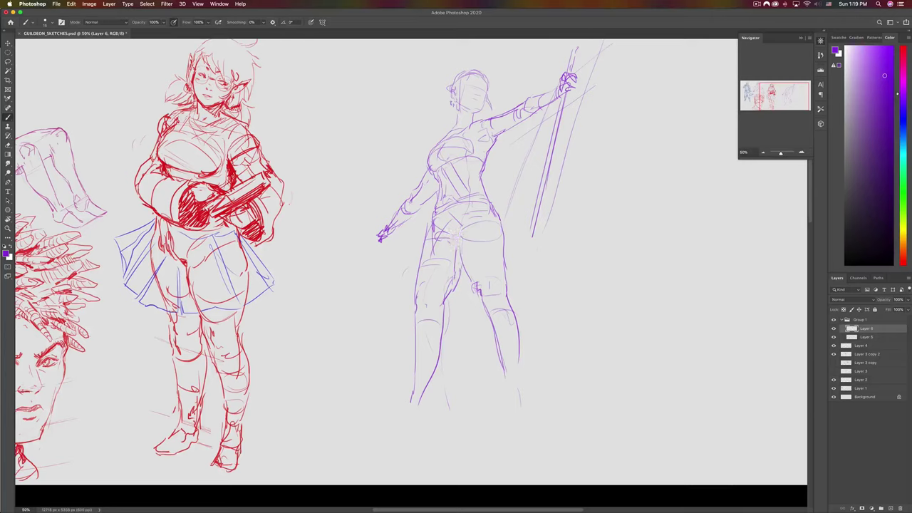
drag(470, 209, 449, 271)
- Draw long curved strokes of cloth trailing from the violet figure's hip on the lowered-arm side
drag(430, 232, 383, 328)
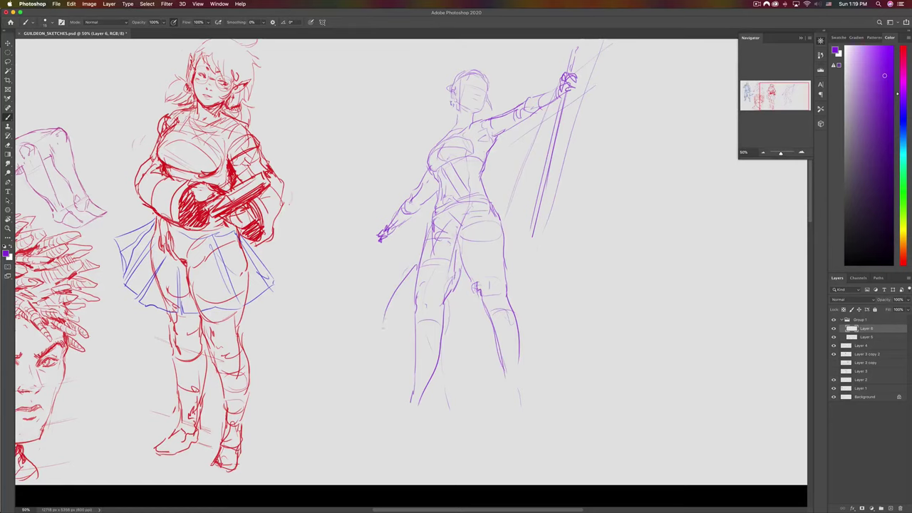
mouse_move(428, 228)
mouse_down()
mouse_move(379, 276)
mouse_move(360, 314)
mouse_up()
mouse_move(428, 228)
mouse_down()
mouse_move(381, 262)
mouse_move(355, 317)
mouse_up()
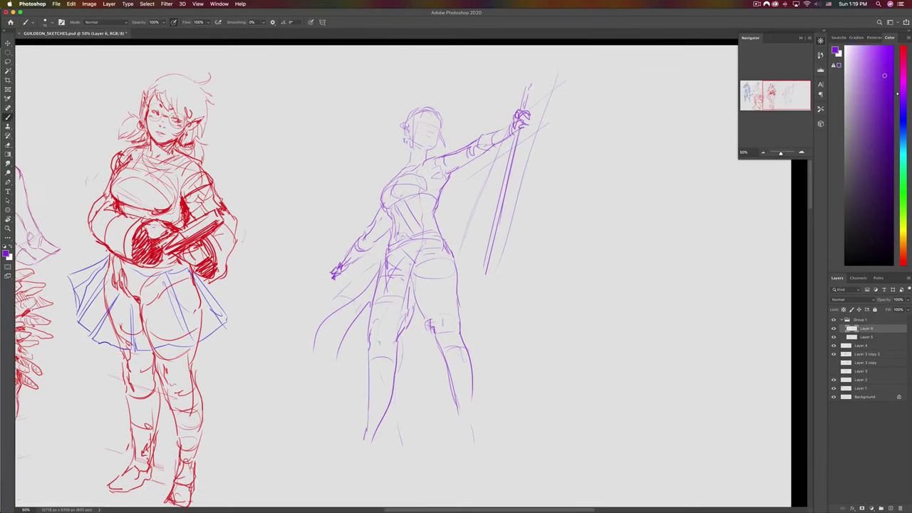
drag(357, 284, 324, 286)
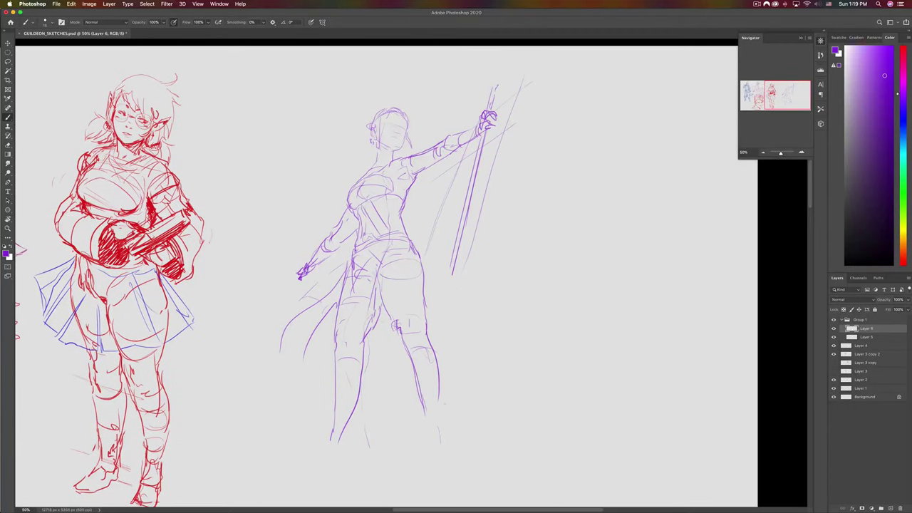
- Draw light slanted ground lines beneath the violet figure's legs, redoing the stray attempts
mouse_move(439, 399)
mouse_down()
mouse_move(441, 432)
mouse_move(336, 466)
mouse_up()
key(ctrl+z)
drag(460, 431, 305, 472)
drag(362, 417, 372, 386)
key(super+z)
drag(328, 459, 489, 395)
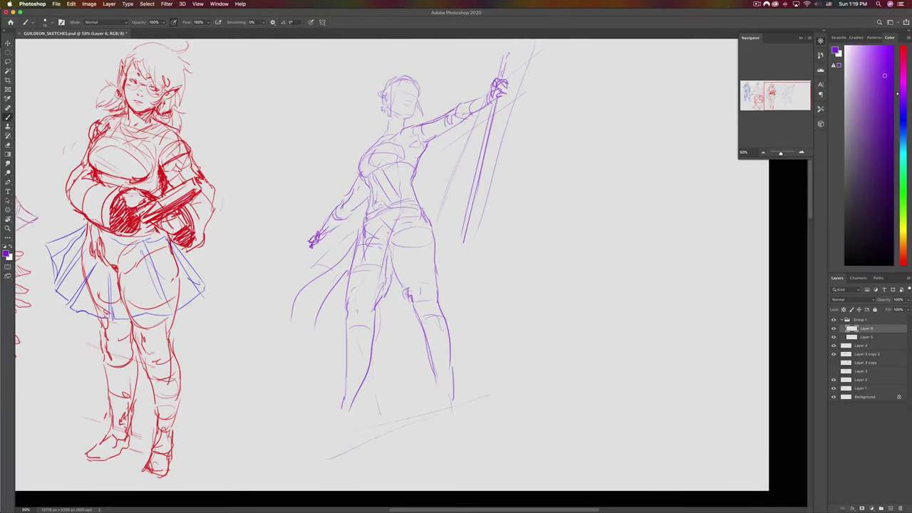
- Firm up the lowered-arm-side ankle, add a contour across the other thigh, and sketch the foreshortened weapon-side foot
mouse_move(363, 385)
mouse_down()
mouse_move(360, 403)
mouse_move(345, 396)
mouse_up()
drag(347, 381, 344, 398)
drag(397, 260, 421, 256)
mouse_move(441, 384)
mouse_down()
mouse_move(437, 419)
mouse_move(426, 423)
mouse_move(437, 426)
mouse_move(424, 416)
mouse_up()
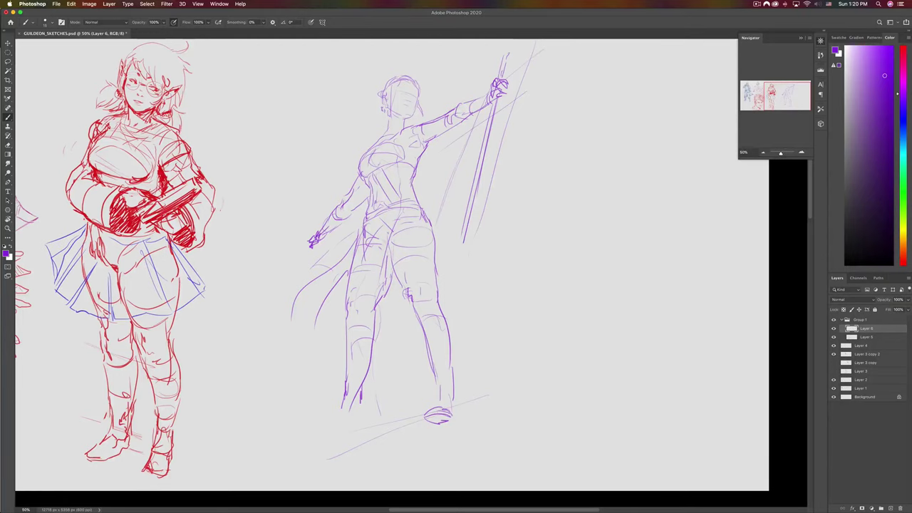
- Sketch the lowered-arm-side foot in side view with toes, replacing the first attempt
key(super+z)
mouse_move(361, 390)
mouse_down()
mouse_move(357, 424)
mouse_move(339, 419)
mouse_move(354, 432)
mouse_move(324, 421)
mouse_move(352, 416)
mouse_up()
key(super+z)
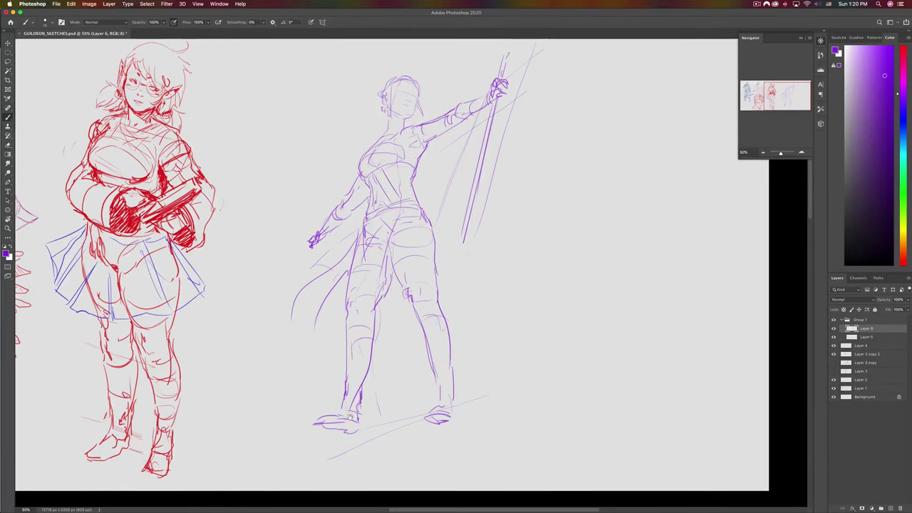
scroll(349, 417, up, 1)
key(super+z)
key(super+z)
key(super+z)
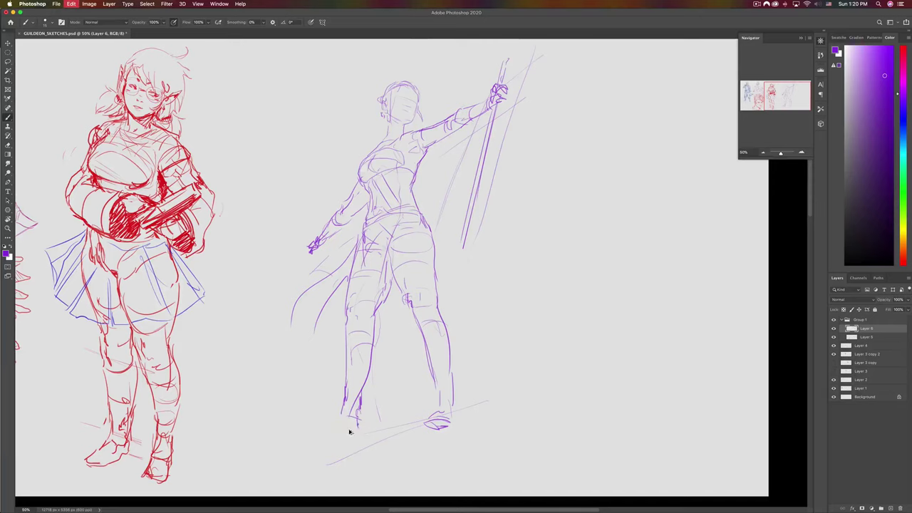
drag(334, 438, 318, 435)
mouse_move(344, 413)
mouse_down()
mouse_move(350, 426)
mouse_move(310, 430)
mouse_up()
key(super+z)
- Darken the foreshortened weapon-side foot and add contour lines along the shin above it
mouse_move(448, 419)
mouse_down()
mouse_move(423, 423)
mouse_move(434, 413)
mouse_move(455, 420)
mouse_up()
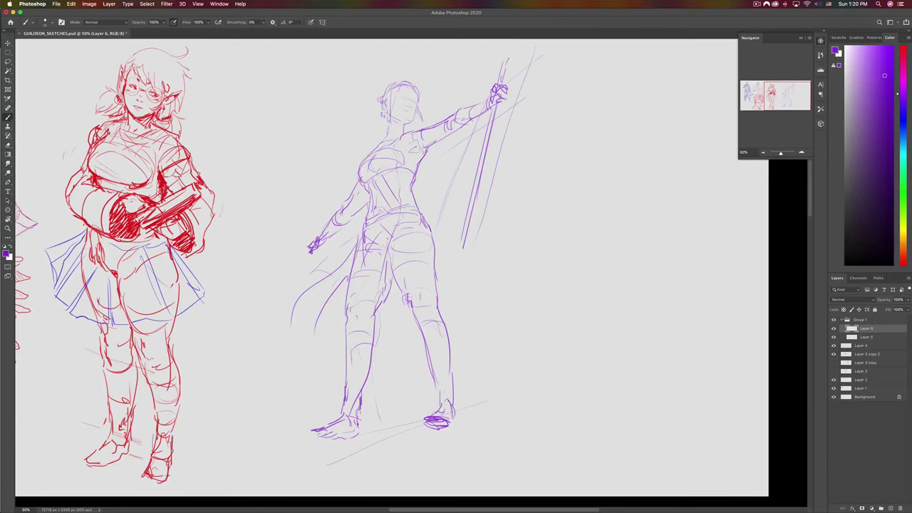
drag(434, 366, 440, 391)
drag(428, 346, 449, 352)
- Strengthen the violet figure's jawline, erase the guide lines on the face, and sketch the eyes, nose and mouth
scroll(390, 172, up, 5)
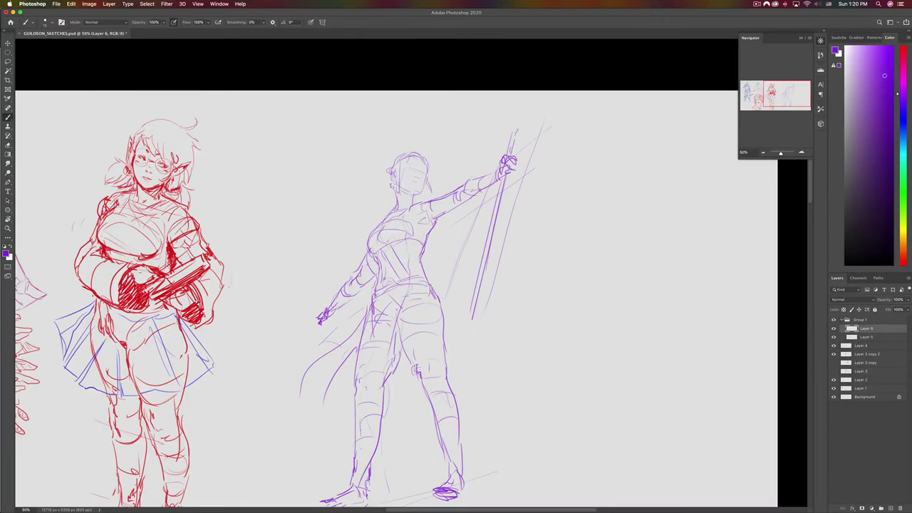
mouse_move(399, 187)
mouse_down()
mouse_move(417, 194)
mouse_move(400, 210)
mouse_up()
key(super+z)
key(e)
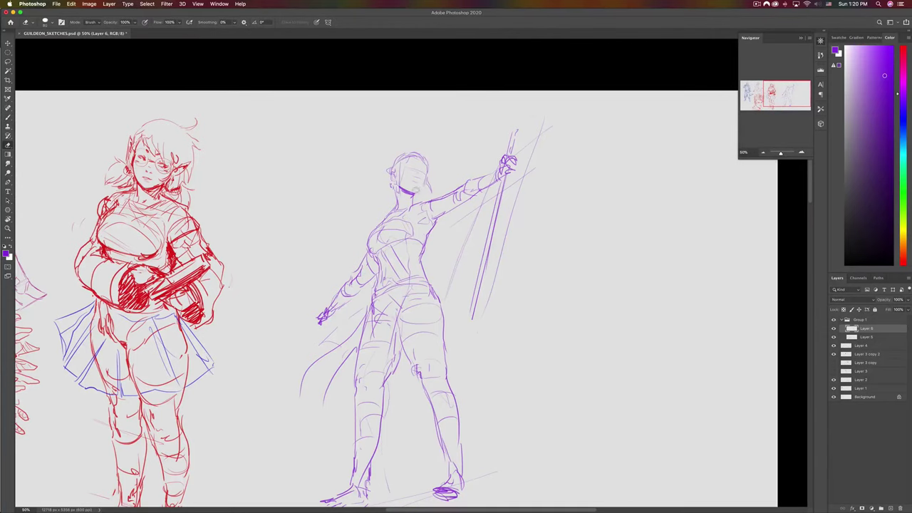
key(b)
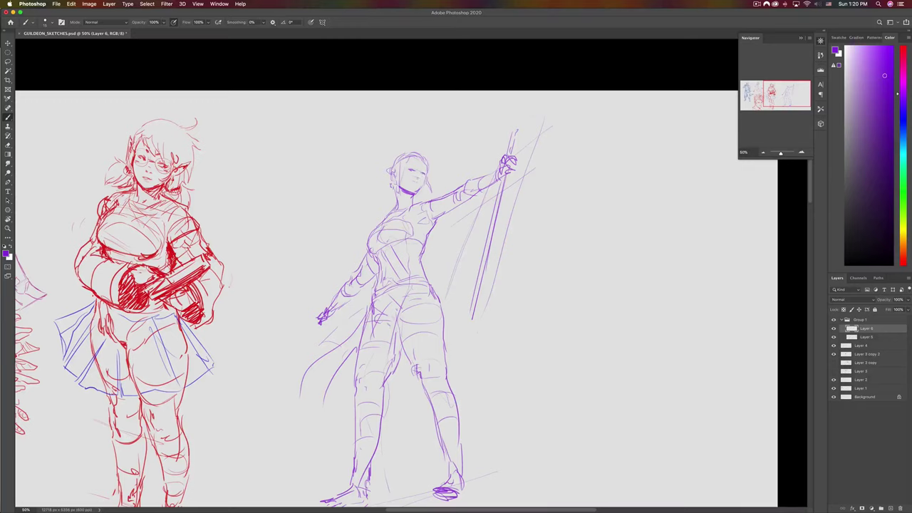
key(e)
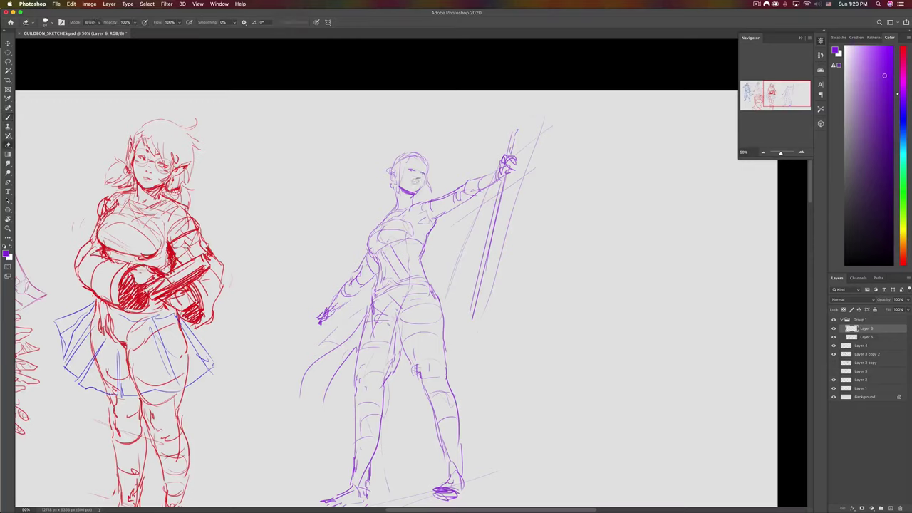
drag(411, 181, 419, 184)
key(b)
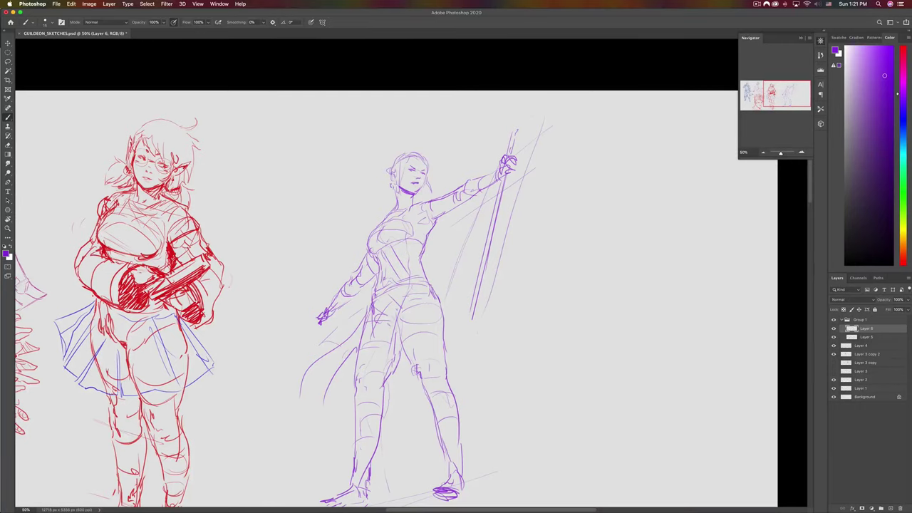
- Flip the canvas view horizontally and save the document
key(super+shift+h)
key(super+s)
drag(155, 195, 373, 209)
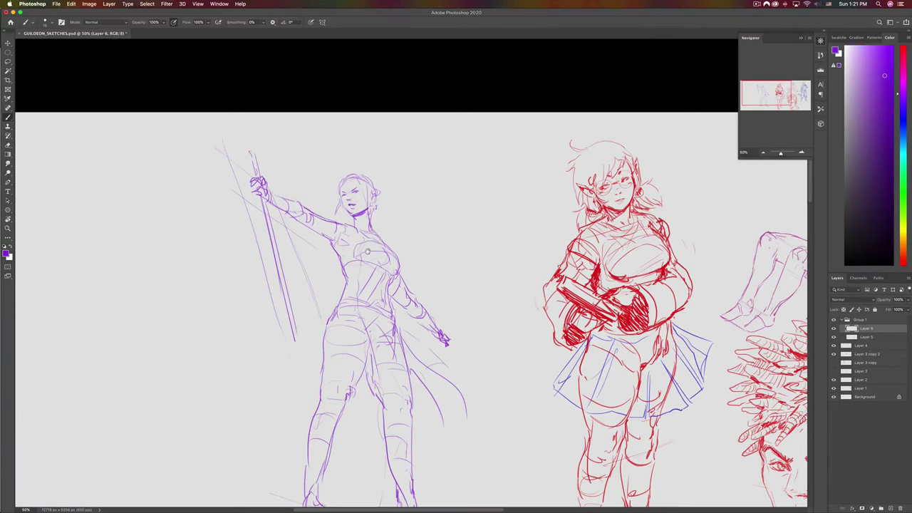
scroll(396, 185, down, 5)
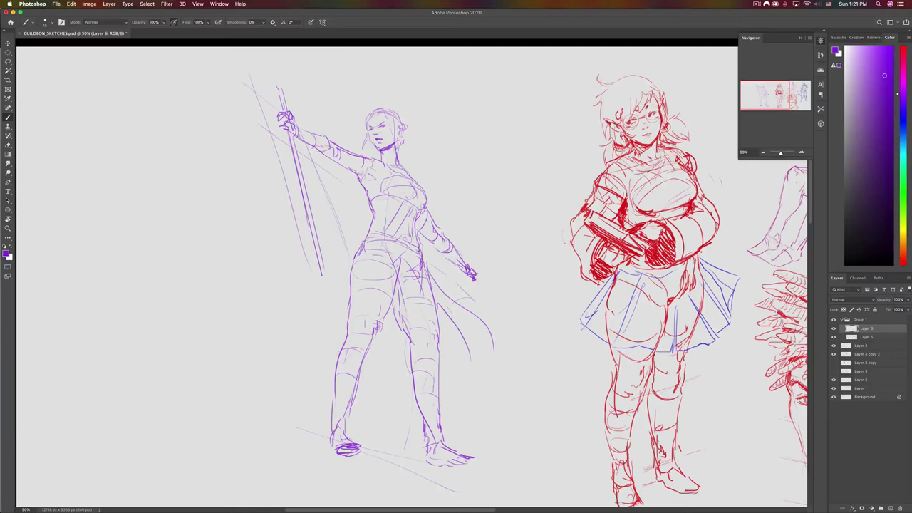
- Erase stray marks along the violet figure's inner thigh and draw contour lines at the knee and both ankles
key(e)
mouse_move(401, 292)
mouse_down()
mouse_move(399, 331)
mouse_move(395, 302)
mouse_up()
key(r)
key(b)
drag(438, 346, 438, 357)
drag(437, 415, 426, 423)
drag(332, 414, 347, 409)
- Lasso the violet figure's lowered-arm-side leg and skew it inward with Free Transform, leaving nothing selected
key(l)
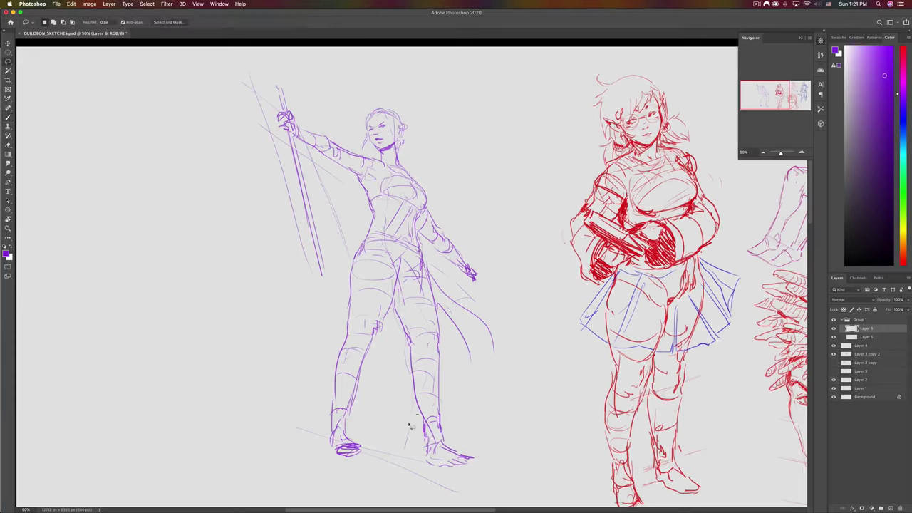
mouse_move(411, 427)
mouse_down()
mouse_move(457, 384)
mouse_move(440, 290)
mouse_move(400, 277)
mouse_move(395, 324)
mouse_move(410, 424)
mouse_up()
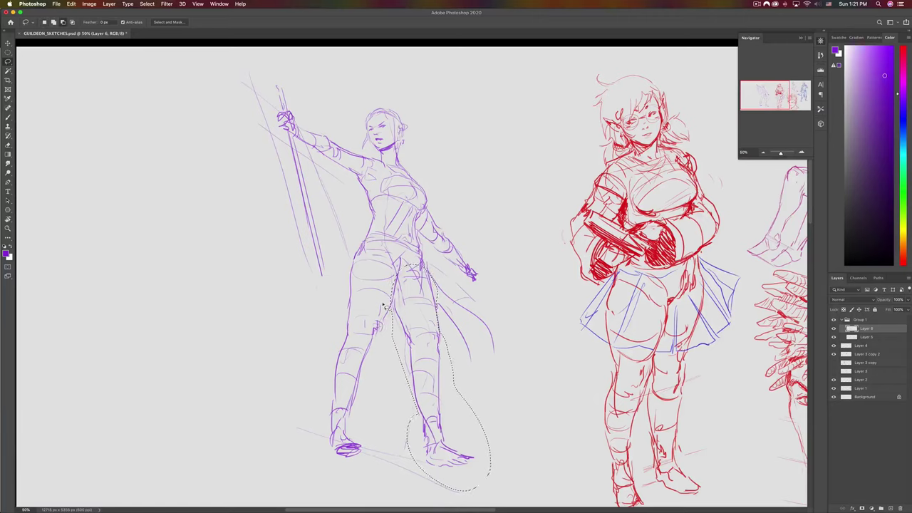
key(super+t)
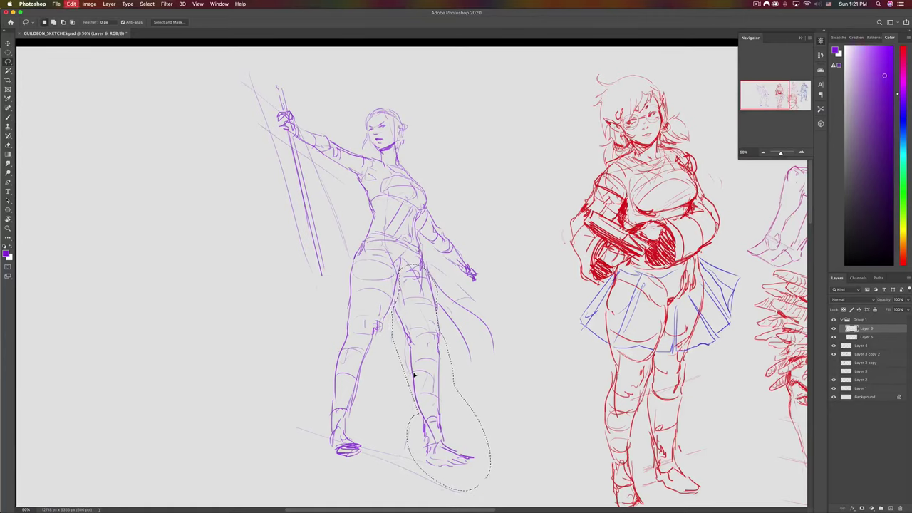
mouse_move(440, 374)
mouse_down()
mouse_move(430, 491)
mouse_move(443, 479)
mouse_move(440, 489)
mouse_move(418, 490)
mouse_up()
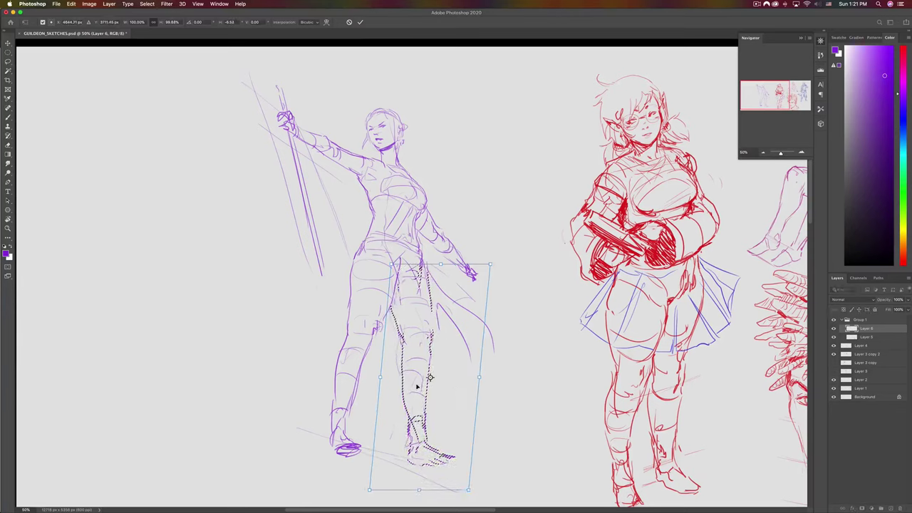
key(Return)
key(ctrl+d)
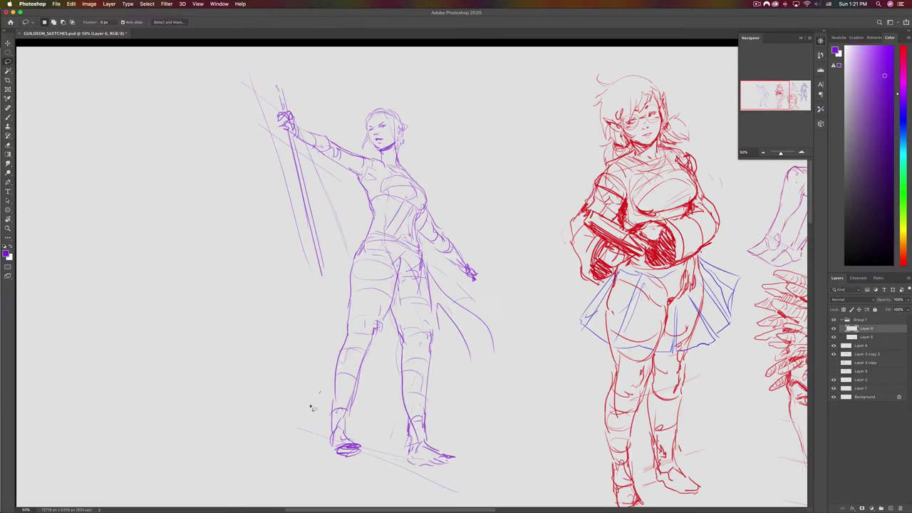
- Lasso the weapon-side leg and transform it so its foot sits slightly higher and further out
mouse_move(311, 407)
mouse_down()
mouse_move(370, 443)
mouse_move(401, 249)
mouse_move(354, 258)
mouse_move(342, 290)
mouse_up()
key(super+t)
mouse_move(354, 469)
mouse_down()
mouse_move(334, 447)
mouse_move(360, 437)
mouse_up()
key(Return)
key(ctrl+d)
- Redraw the weapon-side foot and ankle with firmer toe, sole and heel lines
key(e)
key(b)
mouse_move(344, 444)
mouse_down()
mouse_move(362, 440)
mouse_move(336, 448)
mouse_move(353, 439)
mouse_up()
mouse_move(332, 432)
mouse_down()
mouse_move(347, 430)
mouse_move(341, 417)
mouse_up()
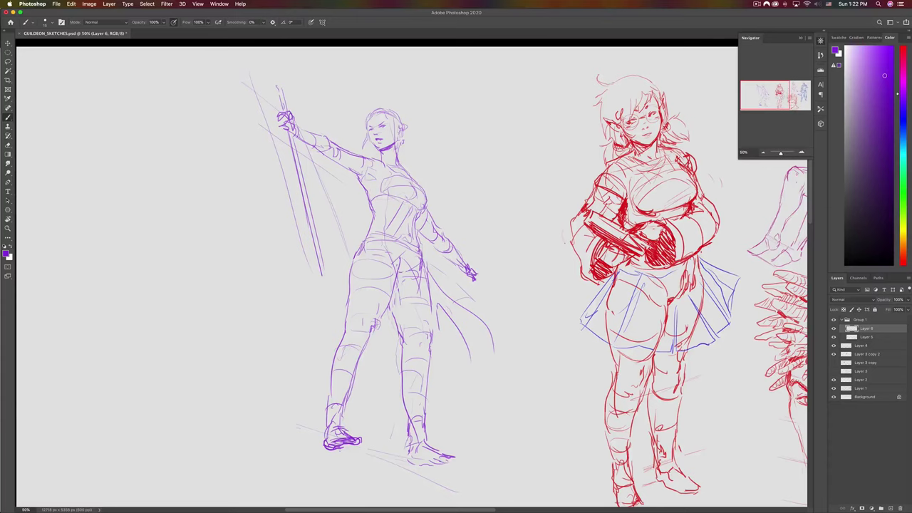
- Draw an ornate flared head on the upper end of the violet figure's weapon and add lines around the raised arm's shoulder
drag(284, 124, 296, 183)
drag(288, 144, 292, 163)
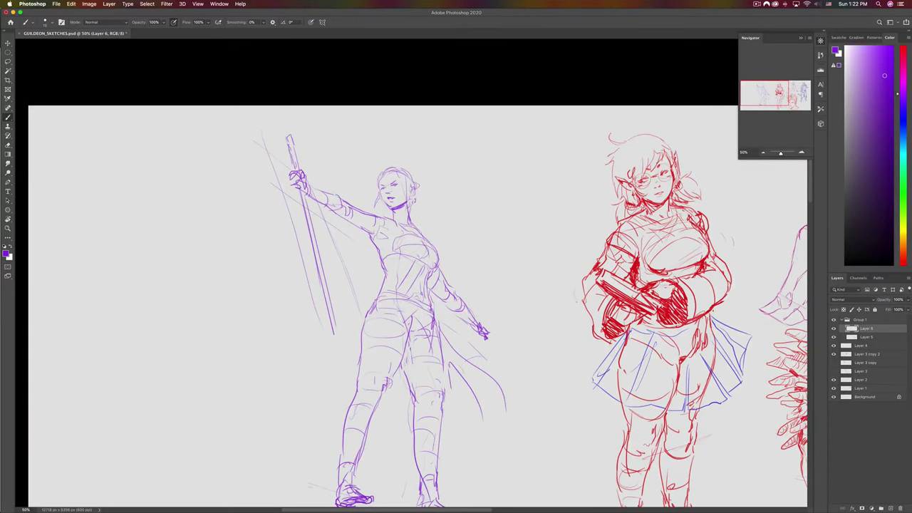
drag(290, 121, 292, 136)
mouse_move(283, 109)
mouse_down()
mouse_move(279, 127)
mouse_move(264, 124)
mouse_move(282, 150)
mouse_up()
mouse_move(283, 125)
mouse_down()
mouse_move(281, 136)
mouse_move(297, 131)
mouse_move(317, 245)
mouse_move(381, 239)
mouse_move(367, 268)
mouse_up()
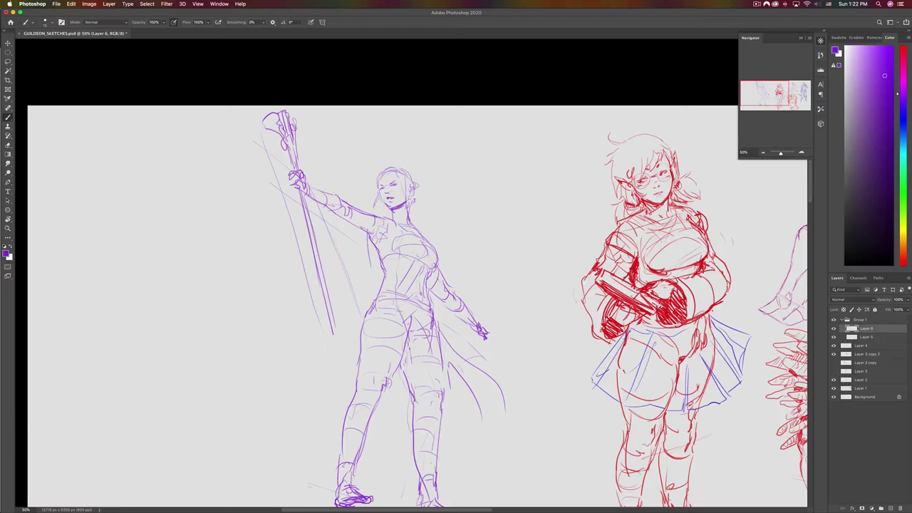
- Undo the last stroke and sketch a strip of cloth trailing outward from behind the violet figure's neck
key(super+z)
mouse_move(375, 214)
mouse_down()
mouse_move(413, 212)
mouse_move(418, 233)
mouse_move(479, 245)
mouse_up()
drag(420, 231, 458, 239)
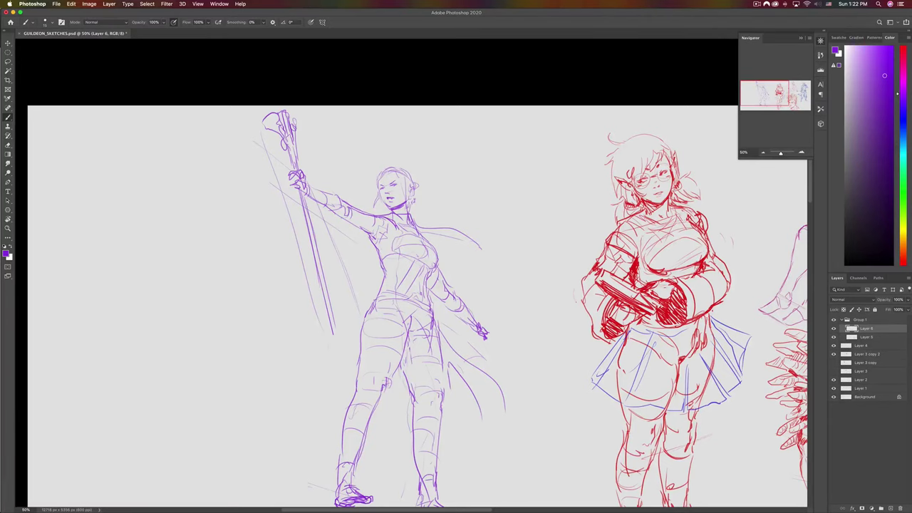
scroll(326, 237, down, 5)
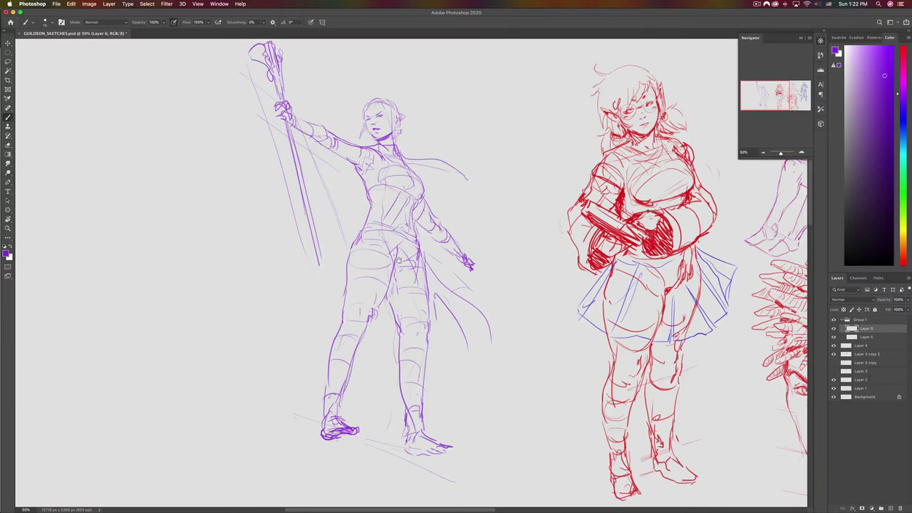
scroll(411, 273, up, 2)
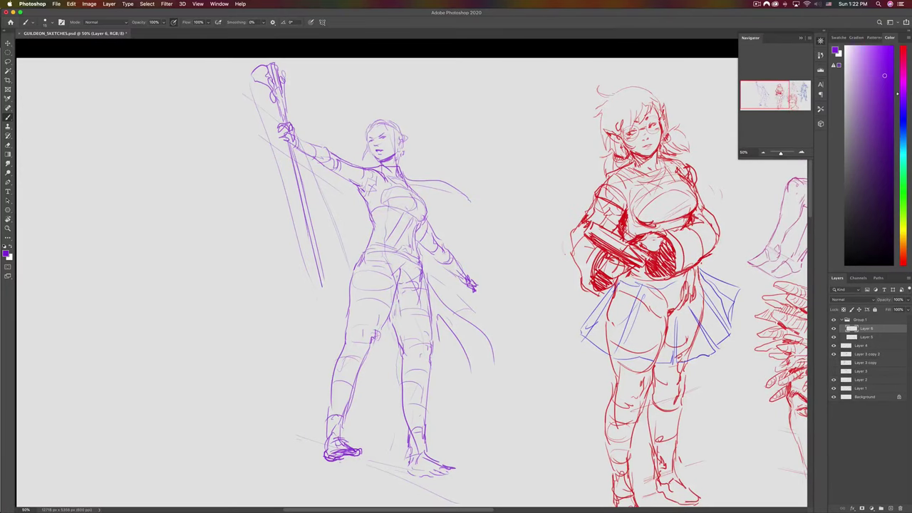
- Draw the violet figure's hairline and a bun with hair sticks, and refine the torso contour
mouse_move(382, 123)
mouse_down()
mouse_move(389, 138)
mouse_move(387, 119)
mouse_move(396, 126)
mouse_up()
drag(409, 134, 405, 136)
drag(407, 128, 398, 152)
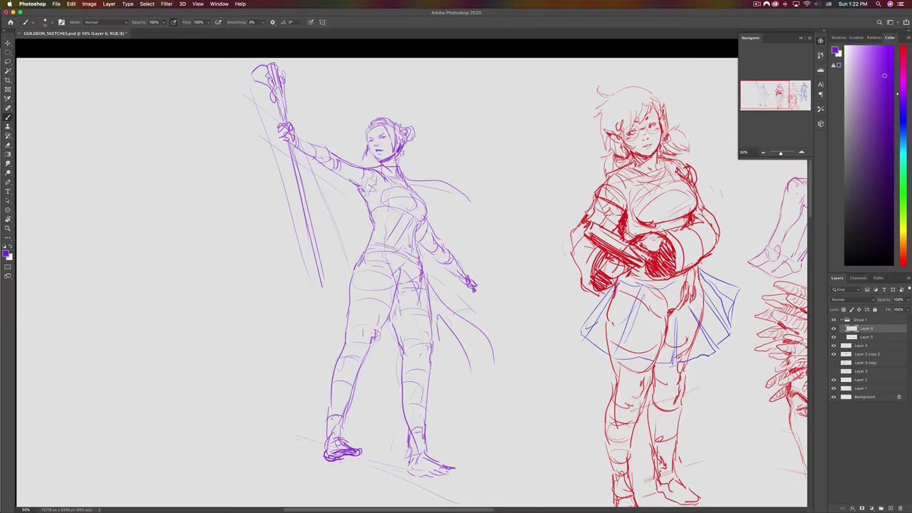
mouse_move(414, 115)
mouse_down()
mouse_move(392, 169)
mouse_move(407, 183)
mouse_move(395, 193)
mouse_up()
key(super+z)
mouse_move(396, 186)
mouse_down()
mouse_move(386, 196)
mouse_move(394, 216)
mouse_move(411, 211)
mouse_move(391, 219)
mouse_up()
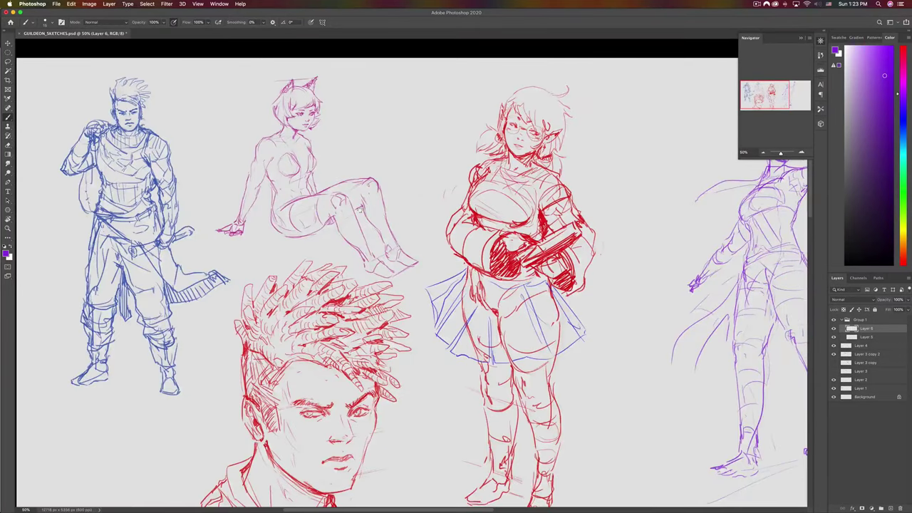
- Move the violet figure sideways so it stands closer to the red standing figure
scroll(320, 226, right, 8)
scroll(366, 193, down, 3)
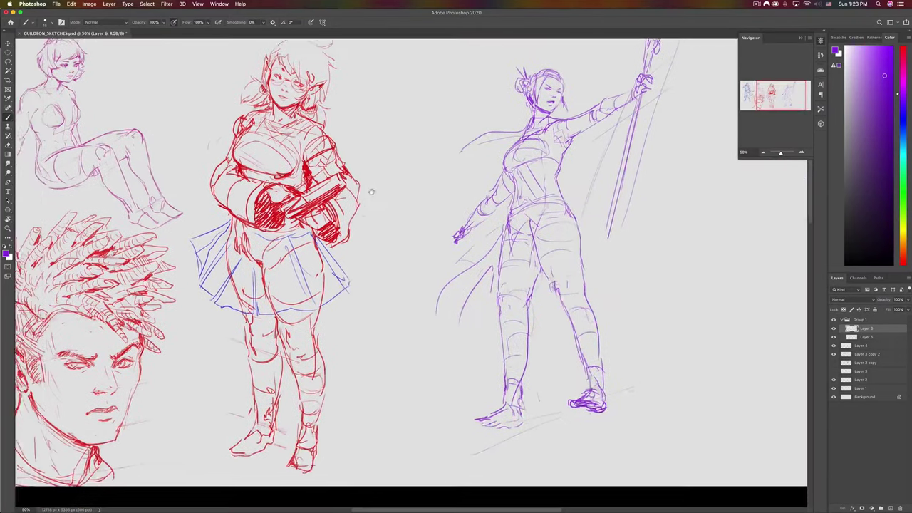
scroll(359, 230, up, 2)
drag(361, 230, 322, 235)
key(v)
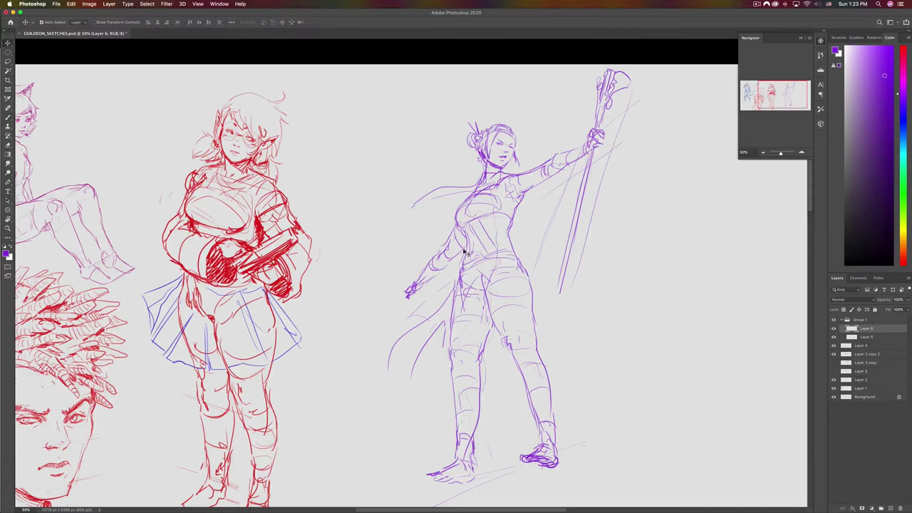
drag(472, 249, 402, 255)
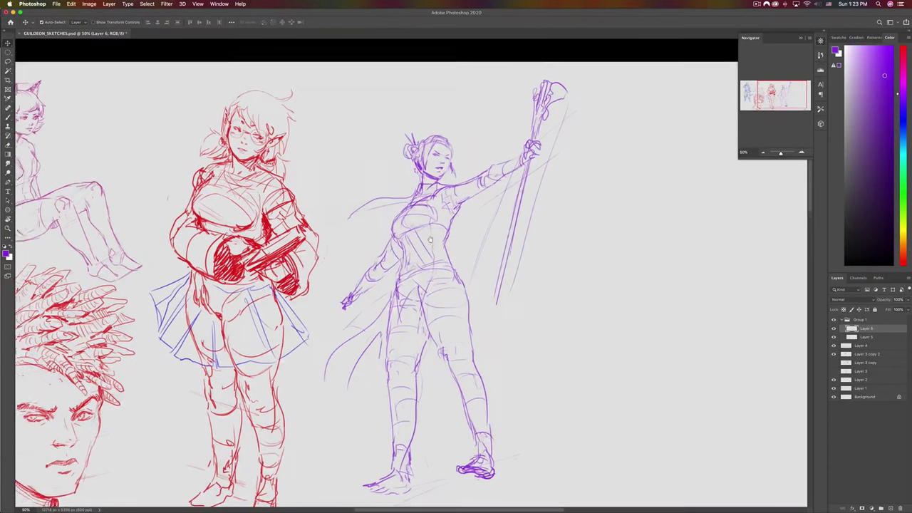
drag(368, 290, 401, 262)
scroll(400, 263, right, 5)
scroll(407, 258, left, 2)
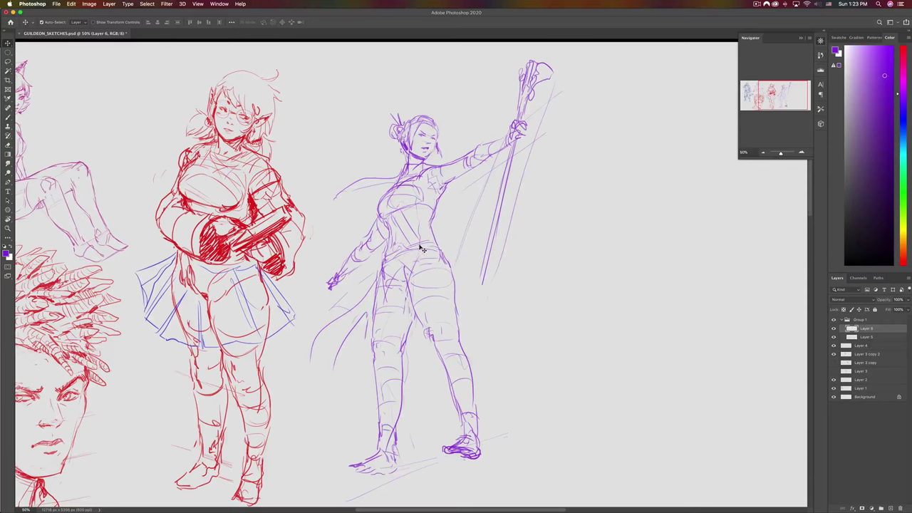
- Redraw the violet figure's lowered-arm-side foot with a closed outline and sole, and add lines across the upper chest
key(b)
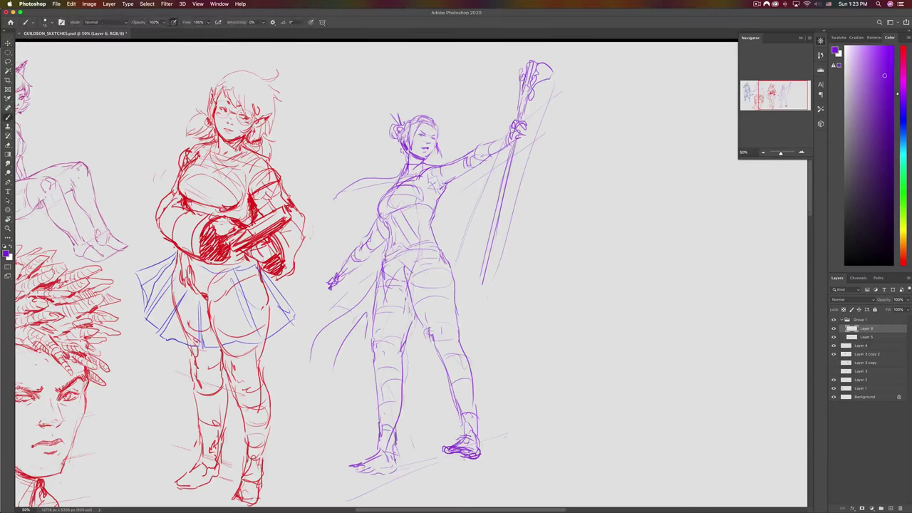
drag(360, 472, 396, 469)
drag(420, 291, 418, 294)
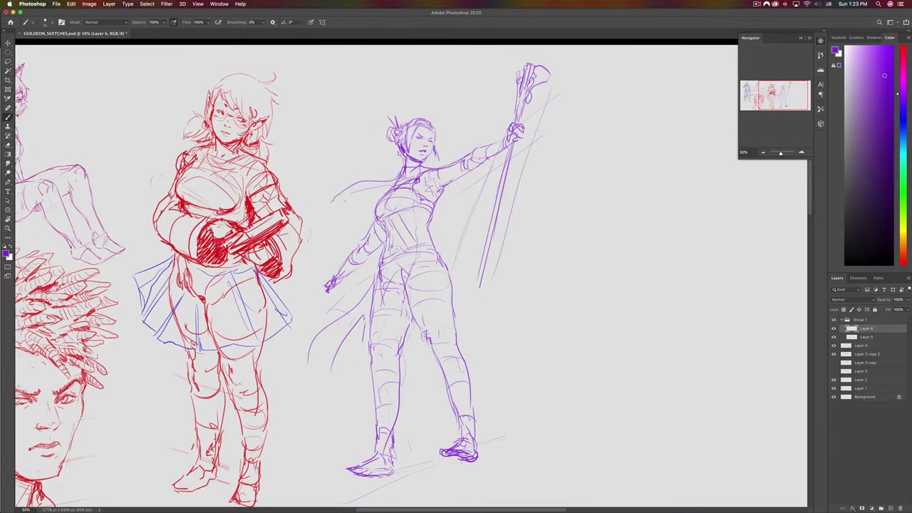
- Undo the last cloth strokes and draw a scarf billowing behind the violet figure's shoulder with a pointed tail
drag(401, 172, 356, 163)
key(super+z)
key(super+z)
mouse_move(314, 189)
mouse_down()
mouse_move(338, 207)
mouse_move(381, 187)
mouse_up()
drag(392, 184, 381, 193)
drag(387, 189, 379, 197)
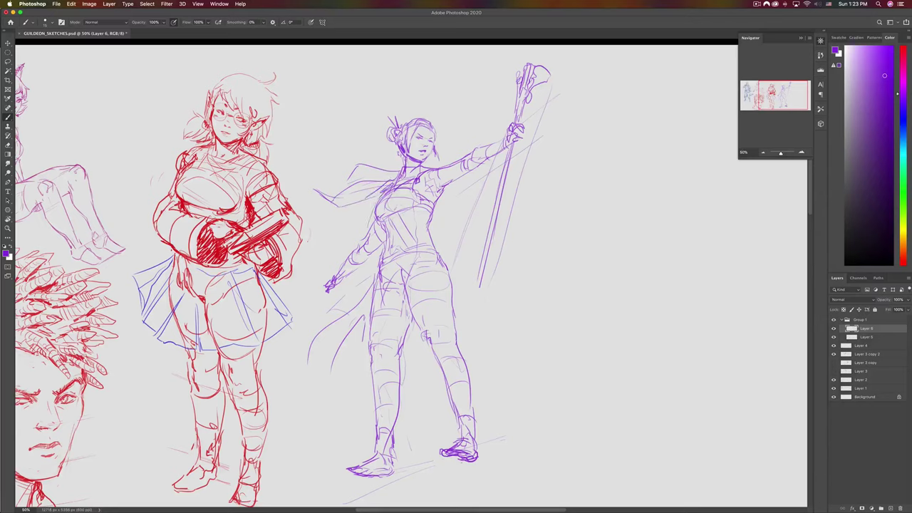
- Lasso the violet figure's lowered-arm-side leg, try shortening and skewing it with Free Transform, and cut the leg away
key(l)
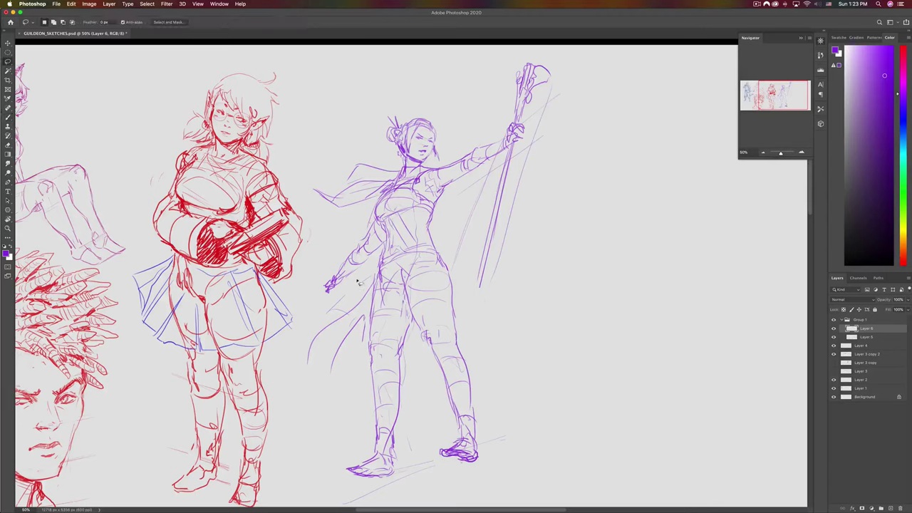
mouse_move(355, 422)
mouse_down()
mouse_move(334, 432)
mouse_move(411, 451)
mouse_move(411, 335)
mouse_move(388, 272)
mouse_move(355, 422)
mouse_up()
key(ctrl+t)
drag(368, 495, 343, 456)
drag(395, 302, 403, 316)
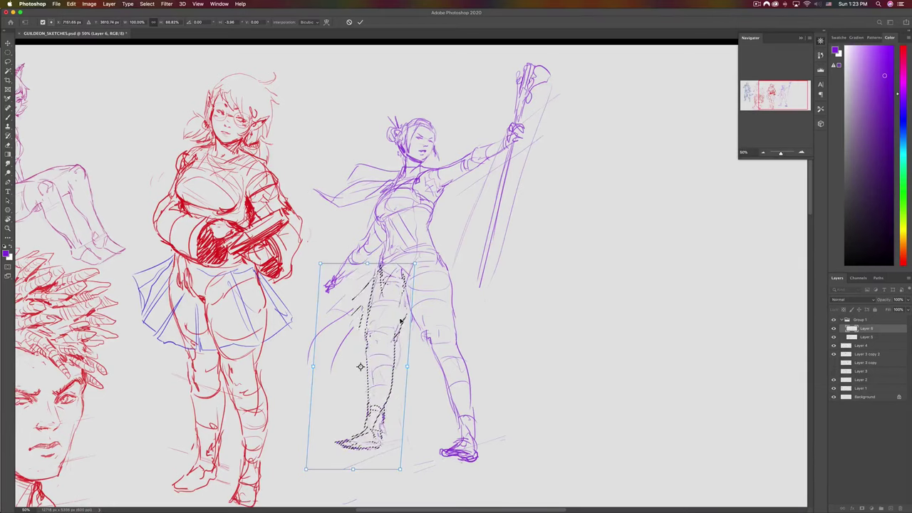
key(Return)
key(super+x)
key(b)
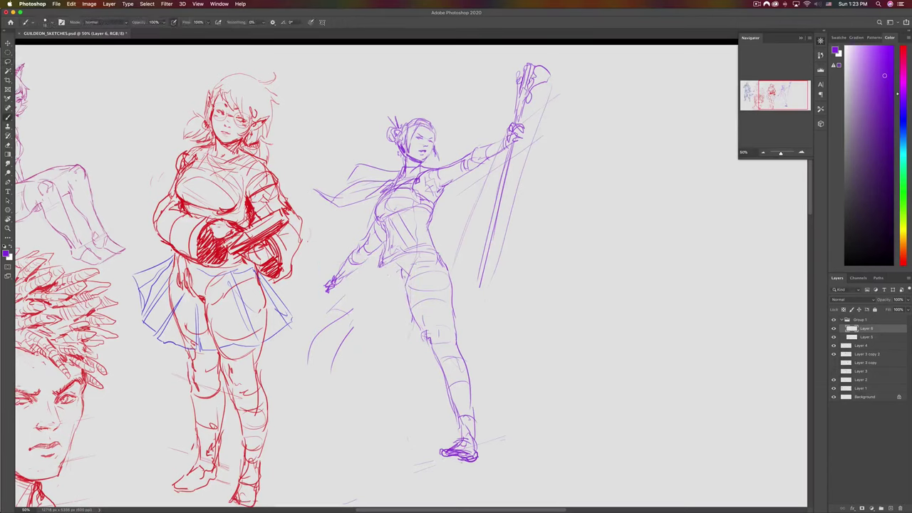
- Sketch a new outward-bent thigh and knee for the violet figure in place of the removed leg
mouse_move(381, 266)
mouse_down()
mouse_move(358, 302)
mouse_move(403, 299)
mouse_move(347, 312)
mouse_move(385, 312)
mouse_move(390, 282)
mouse_up()
mouse_move(372, 312)
mouse_down()
mouse_move(346, 317)
mouse_move(346, 328)
mouse_up()
drag(376, 269, 366, 284)
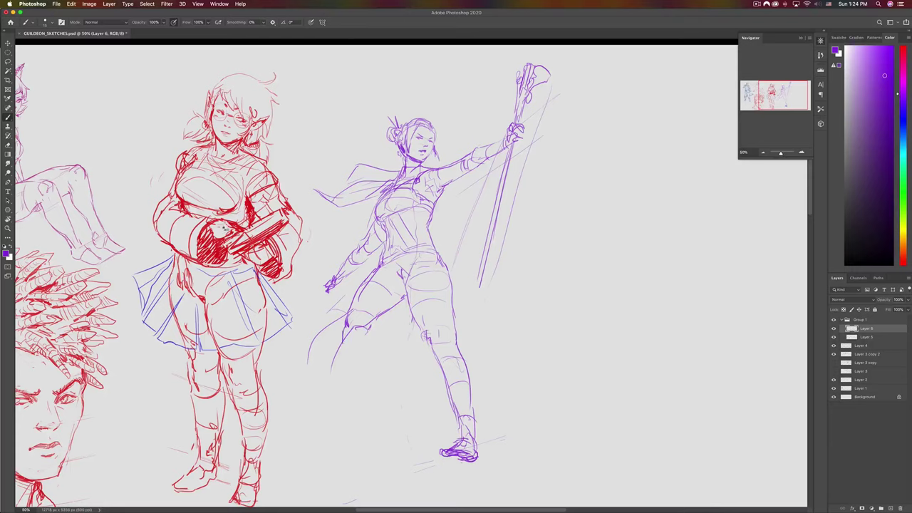
- Mirror the canvas and draw the bent leg's shin, calf, ankle and foot below the new knee
key(super+shift+h)
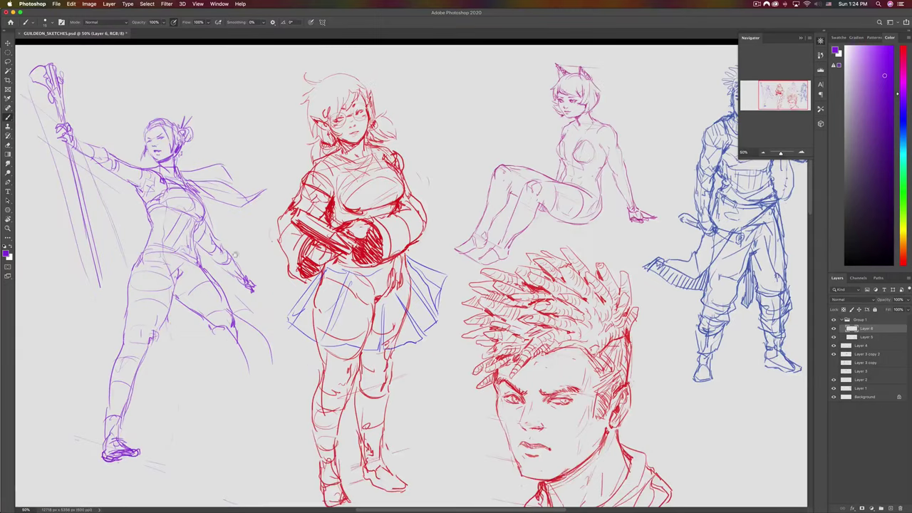
drag(199, 282, 271, 283)
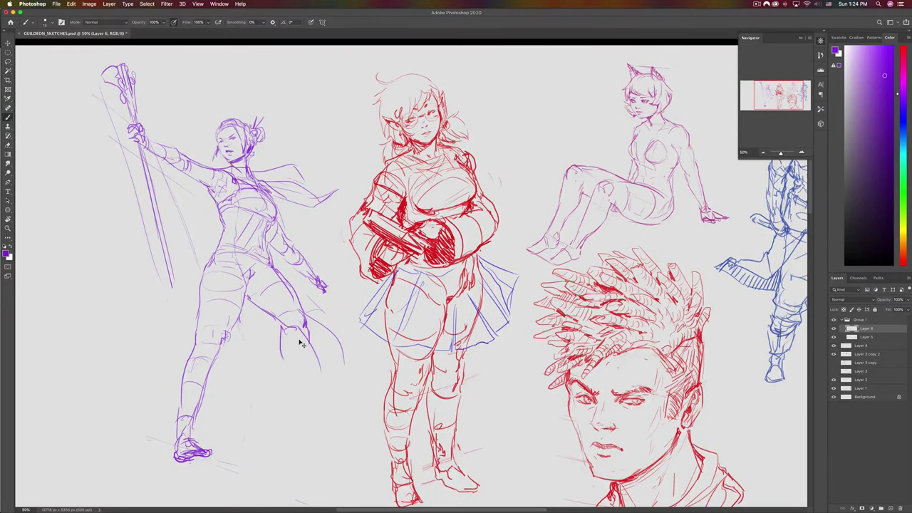
mouse_move(273, 330)
mouse_down()
mouse_move(265, 360)
mouse_move(278, 379)
mouse_move(257, 390)
mouse_move(271, 401)
mouse_move(253, 412)
mouse_move(259, 410)
mouse_up()
drag(271, 401, 277, 429)
mouse_move(277, 427)
mouse_down()
mouse_move(289, 430)
mouse_move(277, 421)
mouse_up()
drag(285, 367, 269, 394)
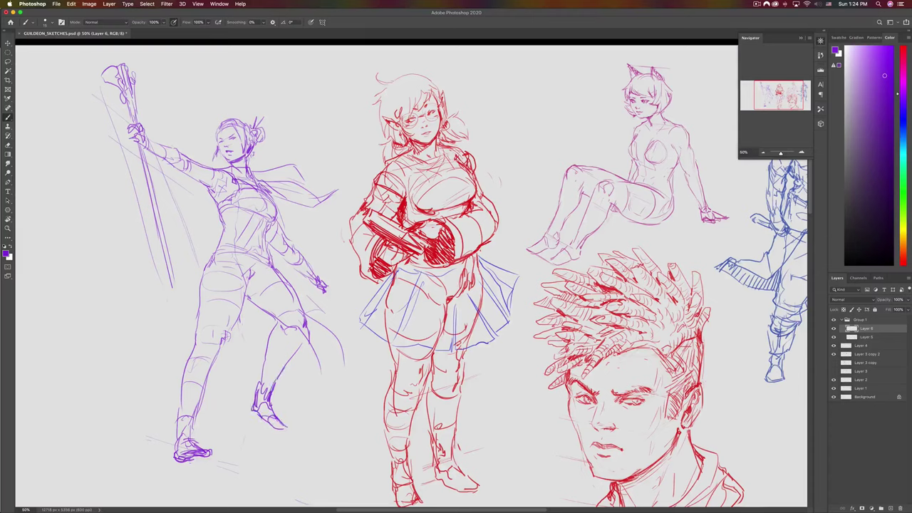
- Firm up the bent leg's knee, calf, ankle and sole lines, and touch up the opposite inner thigh
mouse_move(303, 329)
mouse_down()
mouse_move(286, 364)
mouse_move(264, 372)
mouse_up()
drag(240, 309, 219, 353)
drag(261, 417, 280, 432)
drag(274, 389, 271, 407)
- Lasso and delete the trailing cloth lines beside the bent knee, leaving nothing selected
key(l)
mouse_move(305, 352)
mouse_down()
mouse_move(312, 309)
mouse_move(345, 335)
mouse_move(335, 394)
mouse_move(312, 370)
mouse_up()
key(Delete)
key(ctrl+d)
key(b)
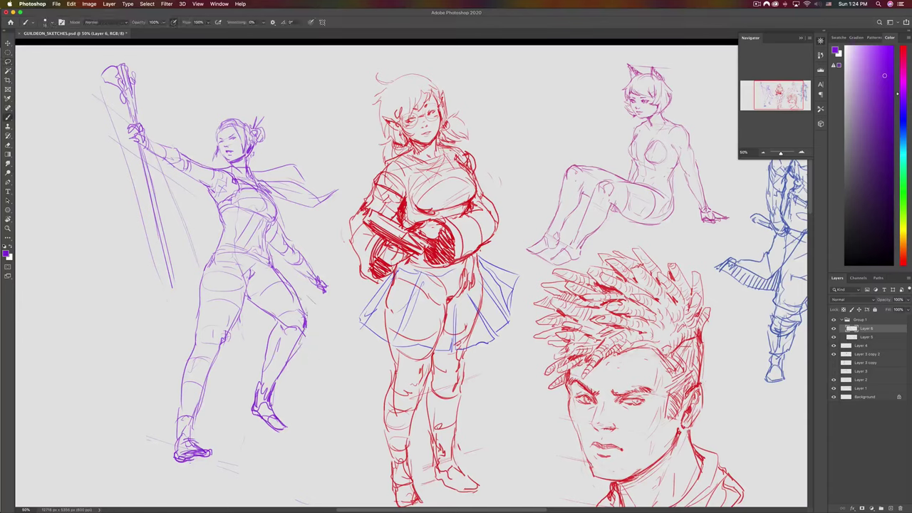
- Touch up the violet figure's knee and waist lines, and lasso and delete the lowered arm and hand
drag(291, 305, 278, 318)
drag(230, 249, 266, 257)
key(l)
mouse_move(292, 270)
mouse_down()
mouse_move(281, 250)
mouse_move(311, 300)
mouse_move(293, 271)
mouse_up()
drag(299, 266, 293, 257)
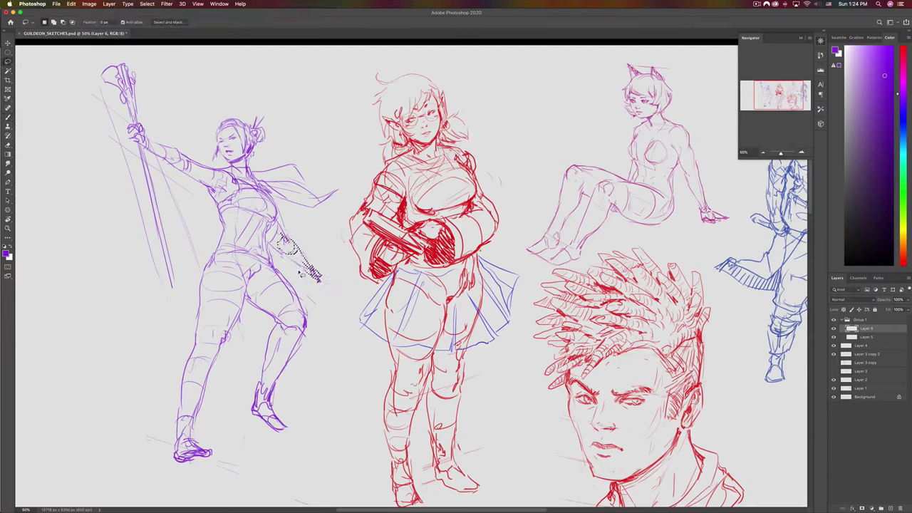
key(super+d)
mouse_move(338, 281)
mouse_down()
mouse_move(279, 256)
mouse_move(274, 222)
mouse_move(327, 284)
mouse_move(281, 258)
mouse_up()
key(Delete)
key(b)
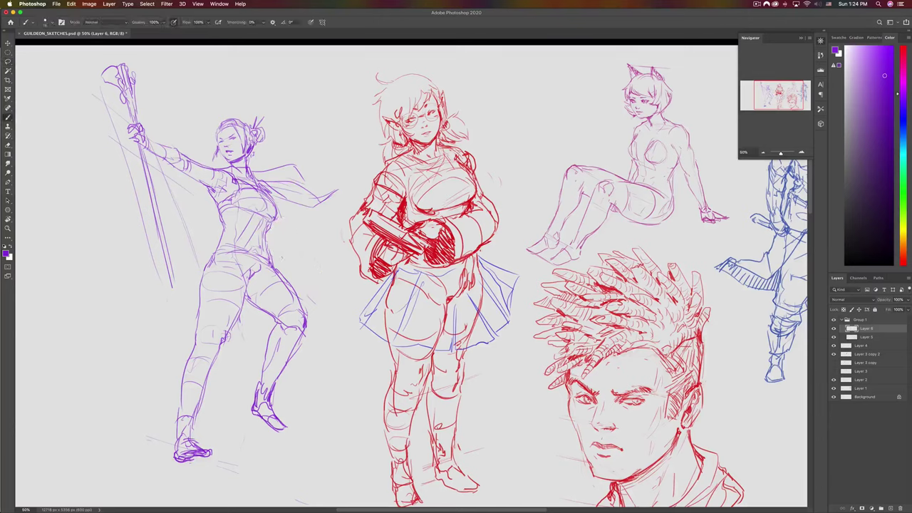
- Draw a raised hand beside the violet figure's ear and mirror the canvas
mouse_move(258, 158)
mouse_down()
mouse_move(268, 152)
mouse_move(262, 166)
mouse_move(270, 167)
mouse_move(260, 166)
mouse_up()
key(super+shift+h)
drag(404, 221, 402, 220)
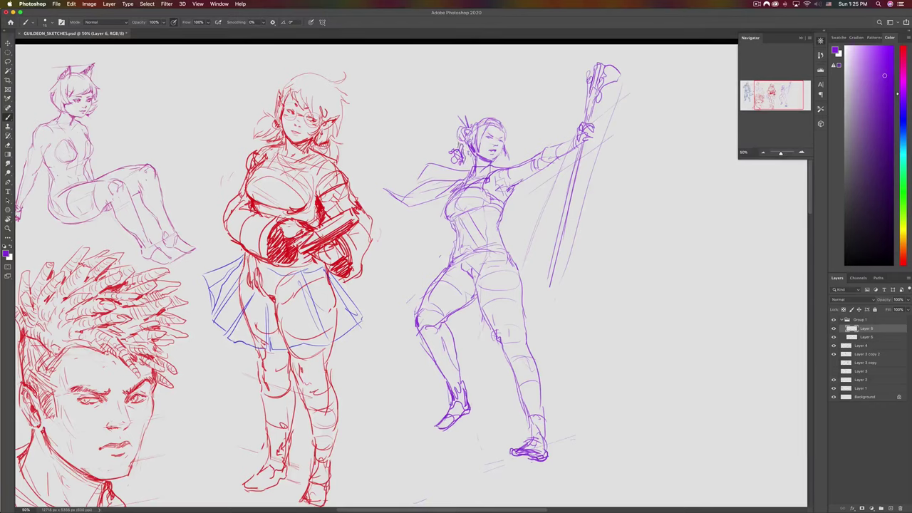
- Draw the violet figure's bent arm with a wrapped forearm connecting the shoulder to the raised hand, undoing unwanted strokes
key(e)
key(b)
mouse_move(422, 176)
mouse_down()
mouse_move(447, 162)
mouse_move(417, 186)
mouse_move(426, 170)
mouse_move(453, 164)
mouse_move(467, 172)
mouse_move(465, 182)
mouse_move(468, 170)
mouse_move(418, 190)
mouse_move(428, 186)
mouse_move(417, 179)
mouse_move(441, 190)
mouse_up()
key(super+z)
key(super+z)
key(super+z)
drag(440, 182, 461, 188)
mouse_move(458, 174)
mouse_down()
mouse_move(468, 184)
mouse_move(463, 173)
mouse_move(443, 186)
mouse_move(462, 164)
mouse_up()
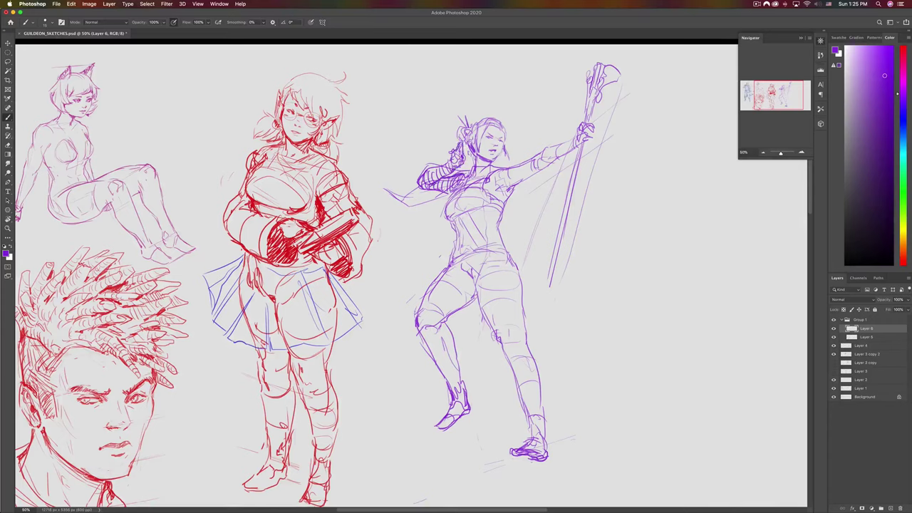
- Lasso the raised hand beside the head and adjust it with Free Transform, leaving nothing selected
key(l)
mouse_move(453, 137)
mouse_down()
mouse_move(470, 147)
mouse_move(474, 135)
mouse_move(457, 105)
mouse_move(448, 163)
mouse_move(466, 167)
mouse_move(456, 136)
mouse_move(471, 124)
mouse_up()
key(super+d)
key(super+t)
key(Return)
key(super+d)
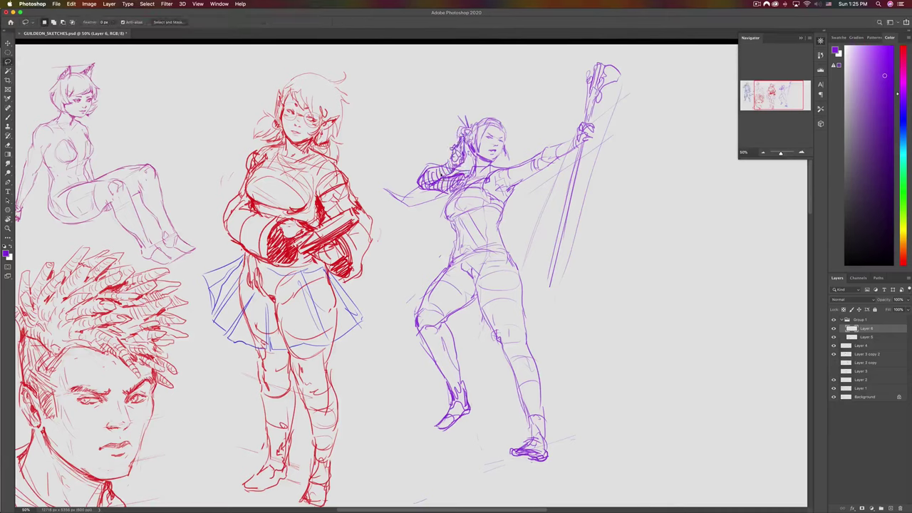
- Draw a wide cape flowing behind the violet figure from the scarf tail down to a jagged hem beside the bent leg
key(b)
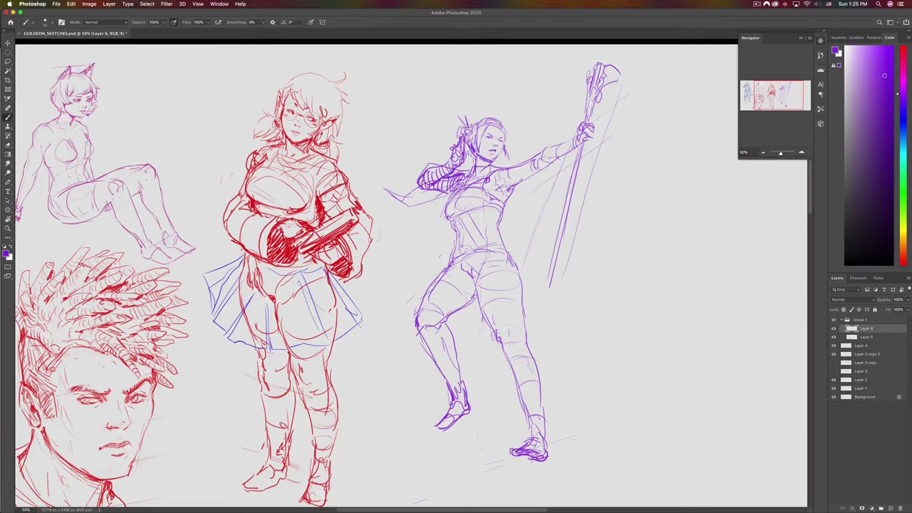
drag(418, 210, 383, 245)
key(super+z)
drag(410, 209, 380, 241)
key(super+z)
mouse_move(389, 195)
mouse_down()
mouse_move(413, 258)
mouse_move(448, 232)
mouse_move(385, 325)
mouse_up()
drag(444, 251, 388, 319)
mouse_move(429, 282)
mouse_down()
mouse_move(376, 318)
mouse_move(373, 366)
mouse_move(432, 369)
mouse_up()
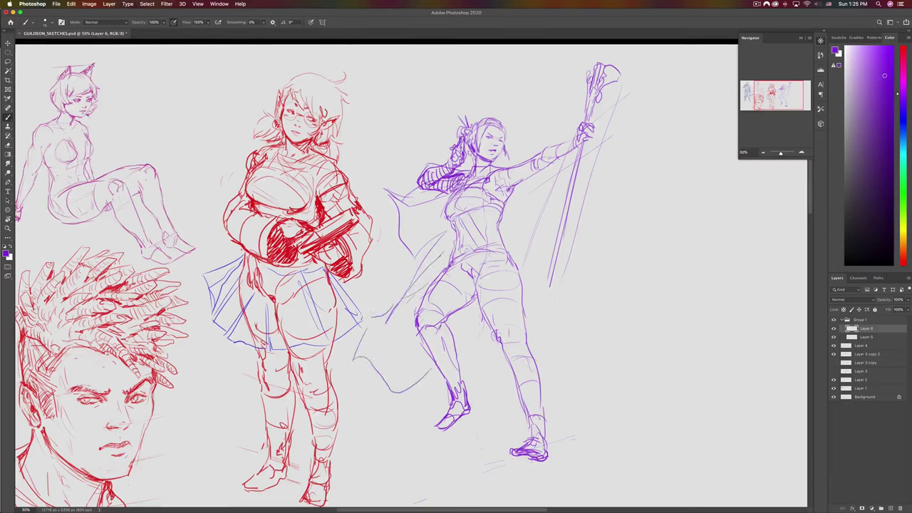
- Add cloth fold lines around the violet figure's legs and waist and a draped fold beneath the raised arm
drag(483, 320, 459, 353)
drag(461, 234, 439, 264)
drag(464, 217, 457, 231)
drag(519, 188, 506, 219)
drag(518, 186, 506, 205)
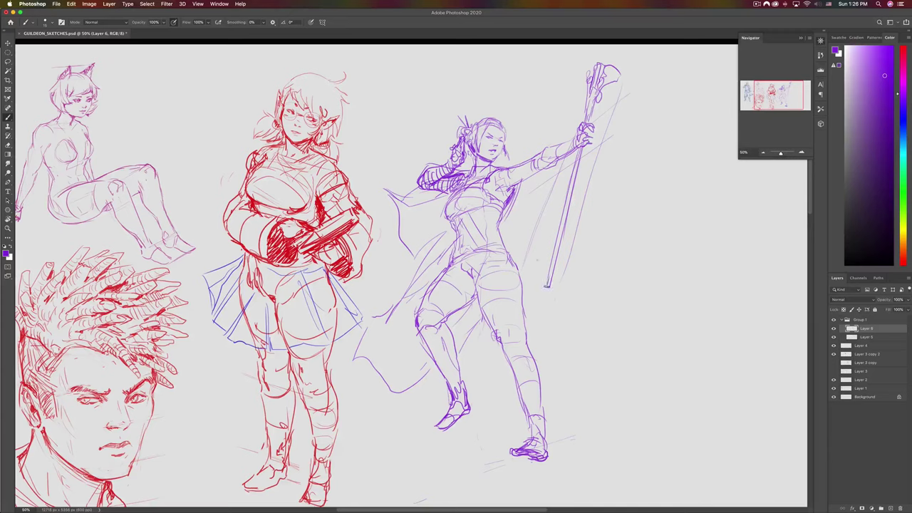
- Reshape the staff's head into a symmetrical ornament with drooping wing shapes on both sides, undoing unwanted strokes
drag(616, 69, 604, 89)
mouse_move(609, 72)
mouse_down()
mouse_move(602, 88)
mouse_move(605, 77)
mouse_move(578, 91)
mouse_move(583, 78)
mouse_move(578, 91)
mouse_up()
key(super+z)
key(super+z)
drag(585, 77, 580, 88)
- Lasso and delete the violet figure's bent leg, leaving nothing selected
key(l)
mouse_move(427, 411)
mouse_down()
mouse_move(465, 356)
mouse_move(474, 298)
mouse_move(423, 281)
mouse_move(418, 374)
mouse_up()
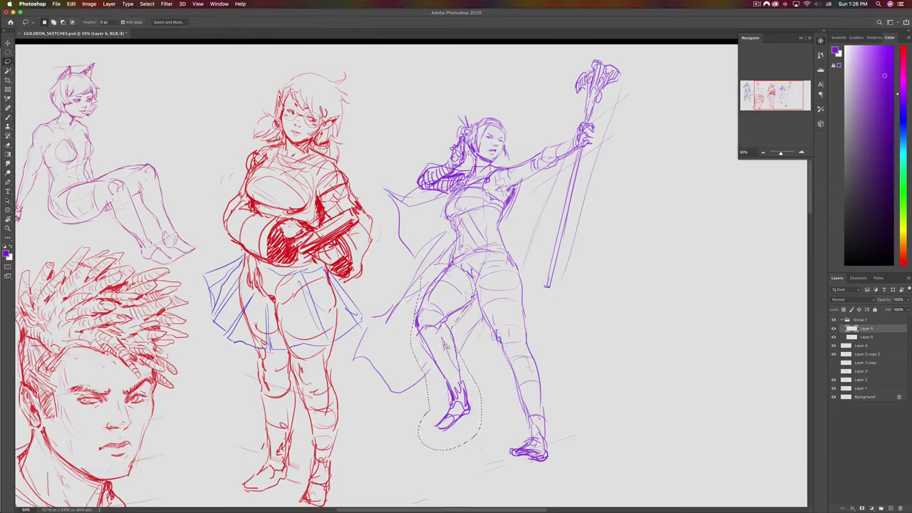
key(Delete)
key(ctrl+d)
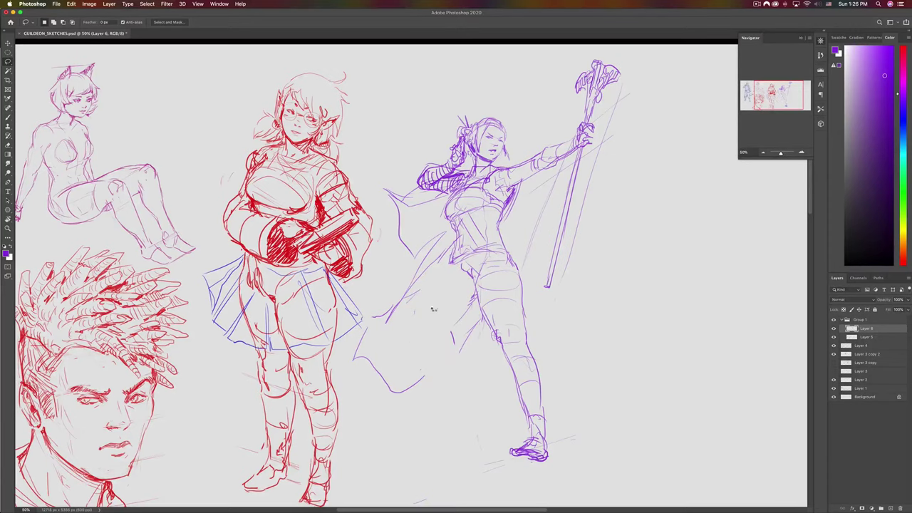
- Mirror the canvas and sketch a curved line at the hip where the bent leg was removed
key(ctrl+shift+h)
key(b)
drag(427, 272, 484, 275)
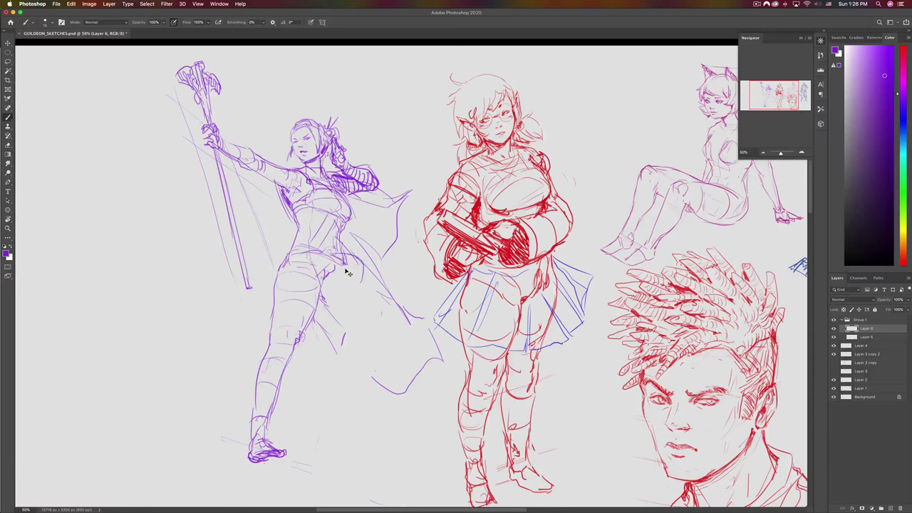
- Lasso the violet figure's remaining straight leg from the hip to the foot and cut it away
key(l)
mouse_move(266, 357)
mouse_down()
mouse_move(228, 383)
mouse_move(302, 387)
mouse_move(323, 273)
mouse_move(281, 300)
mouse_up()
key(super+z)
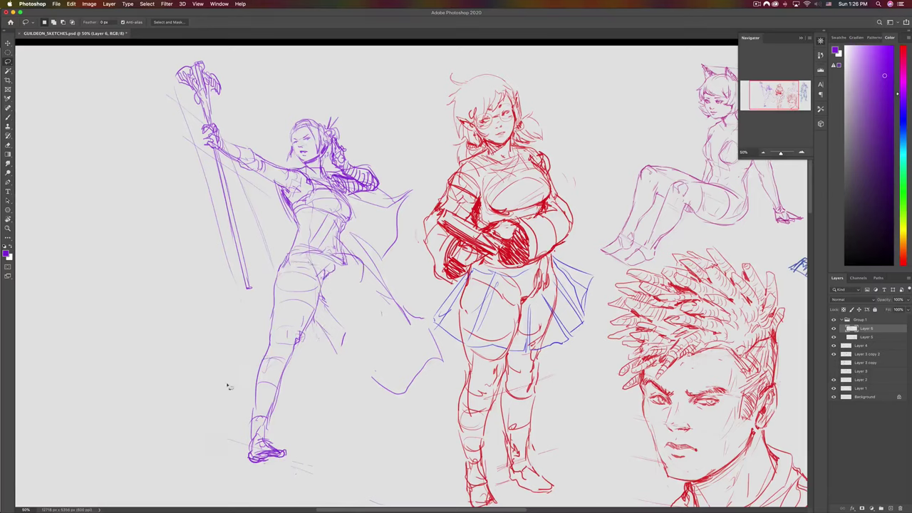
mouse_move(227, 387)
mouse_down()
mouse_move(313, 378)
mouse_move(335, 304)
mouse_move(359, 272)
mouse_move(328, 260)
mouse_move(274, 284)
mouse_up()
key(super+x)
key(b)
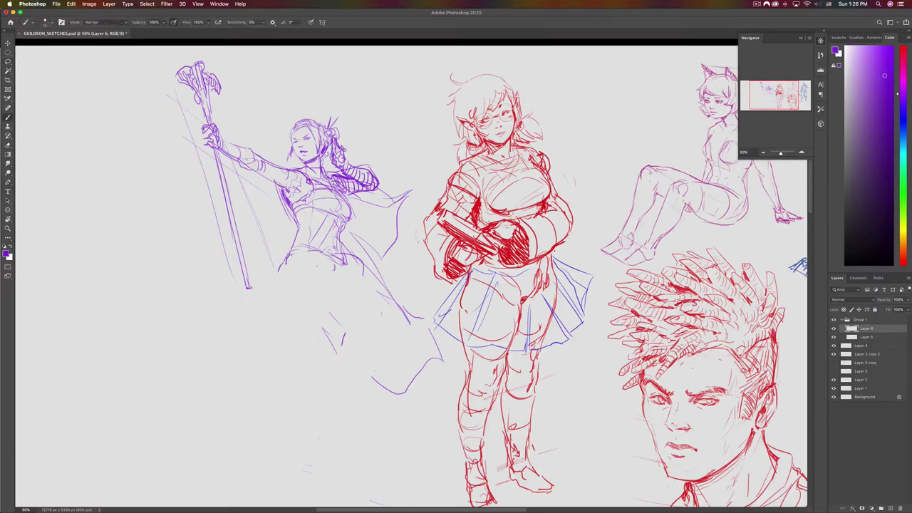
- Sketch the violet figure's hip and front thigh with curved contour strokes, undoing the unwanted first marks
mouse_move(293, 252)
mouse_down()
mouse_move(280, 297)
mouse_move(329, 295)
mouse_move(316, 265)
mouse_move(323, 287)
mouse_move(327, 271)
mouse_move(272, 295)
mouse_move(297, 260)
mouse_up()
key(super+z)
key(super+z)
mouse_move(296, 262)
mouse_down()
mouse_move(322, 288)
mouse_move(305, 312)
mouse_up()
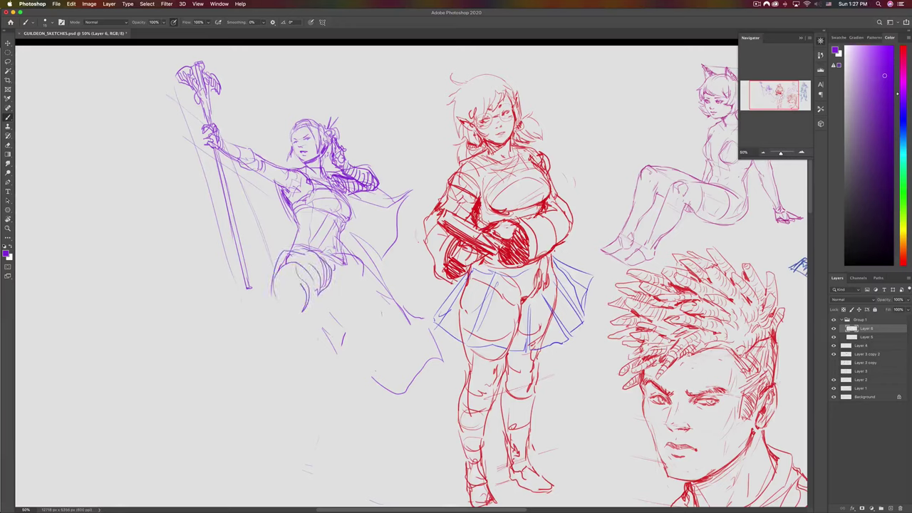
- Sketch the violet figure's rear thigh down to the knee, with coat edges around it and darker inner strokes
drag(350, 259, 386, 307)
mouse_move(333, 292)
mouse_down()
mouse_move(370, 322)
mouse_move(390, 318)
mouse_move(383, 303)
mouse_up()
drag(299, 308, 290, 314)
mouse_move(272, 291)
mouse_down()
mouse_move(279, 302)
mouse_move(279, 268)
mouse_move(273, 288)
mouse_up()
key(super+z)
mouse_move(345, 286)
mouse_down()
mouse_move(373, 309)
mouse_move(382, 305)
mouse_up()
drag(373, 320, 382, 326)
drag(343, 265, 349, 318)
mouse_move(333, 292)
mouse_down()
mouse_move(323, 309)
mouse_move(350, 321)
mouse_up()
mouse_move(356, 265)
mouse_down()
mouse_move(381, 292)
mouse_move(348, 295)
mouse_move(353, 321)
mouse_move(383, 308)
mouse_up()
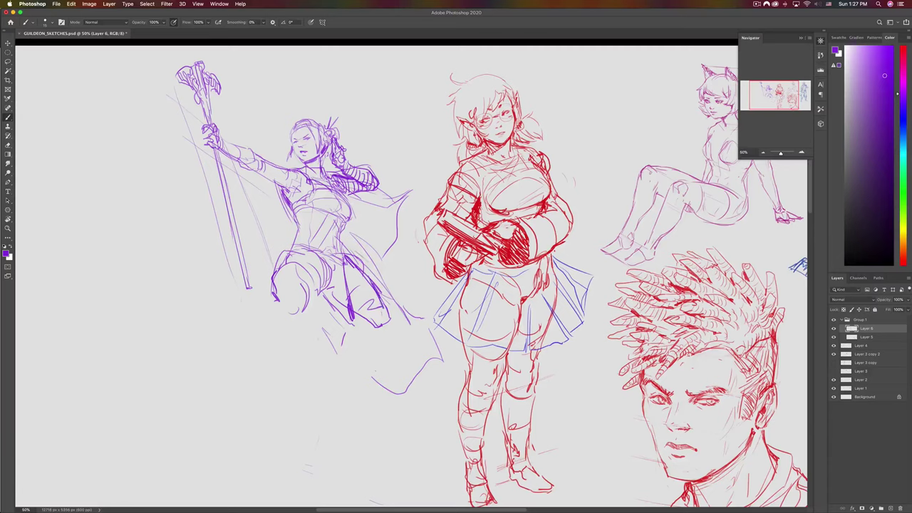
- Extend the violet figure's cape outward into a pointed corner behind the bent arm and save the document
drag(372, 248, 381, 259)
mouse_move(411, 198)
mouse_down()
mouse_move(431, 182)
mouse_move(410, 187)
mouse_up()
key(super+s)
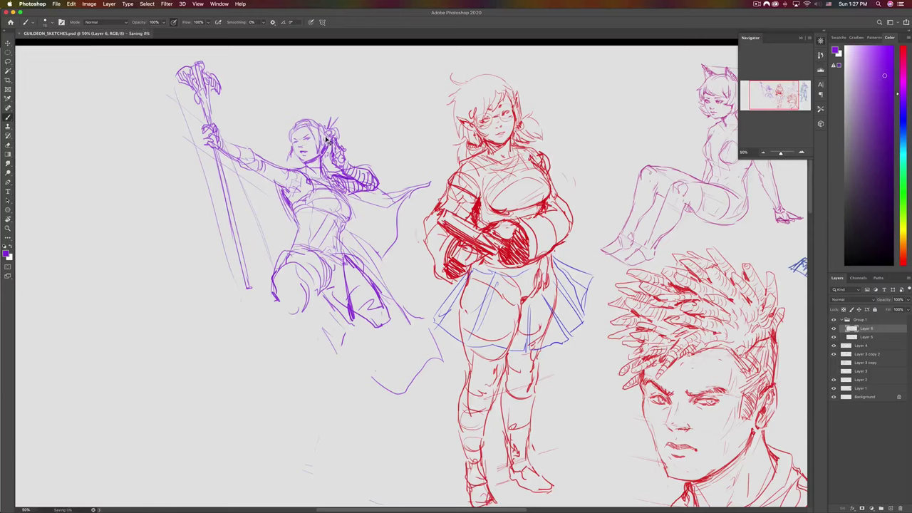
- Mirror the canvas and sketch the front leg's knee and both shin contours down to the ankle
key(super+shift+h)
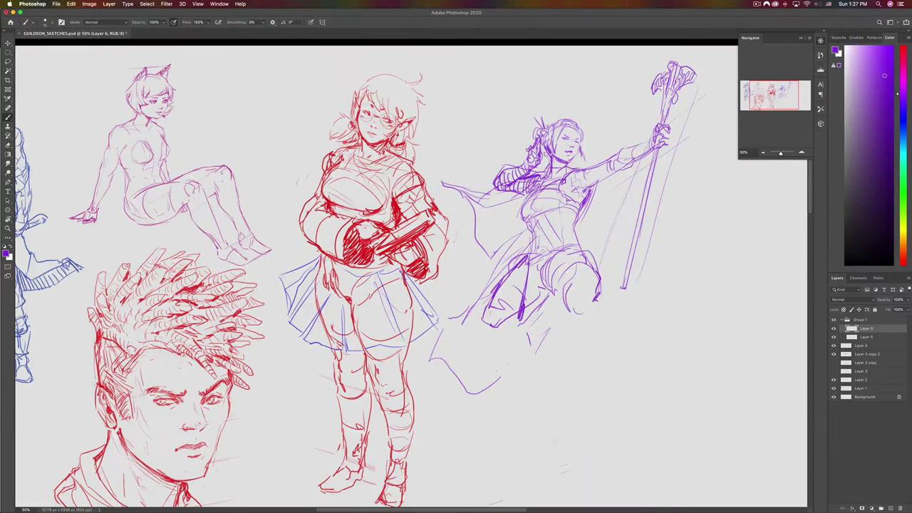
drag(589, 302, 596, 295)
mouse_move(480, 325)
mouse_down()
mouse_move(495, 309)
mouse_move(503, 323)
mouse_move(478, 318)
mouse_move(487, 305)
mouse_up()
key(super+z)
drag(599, 296, 603, 317)
drag(579, 285, 572, 360)
mouse_move(603, 329)
mouse_down()
mouse_move(595, 376)
mouse_move(582, 389)
mouse_up()
drag(475, 330, 461, 358)
key(super+z)
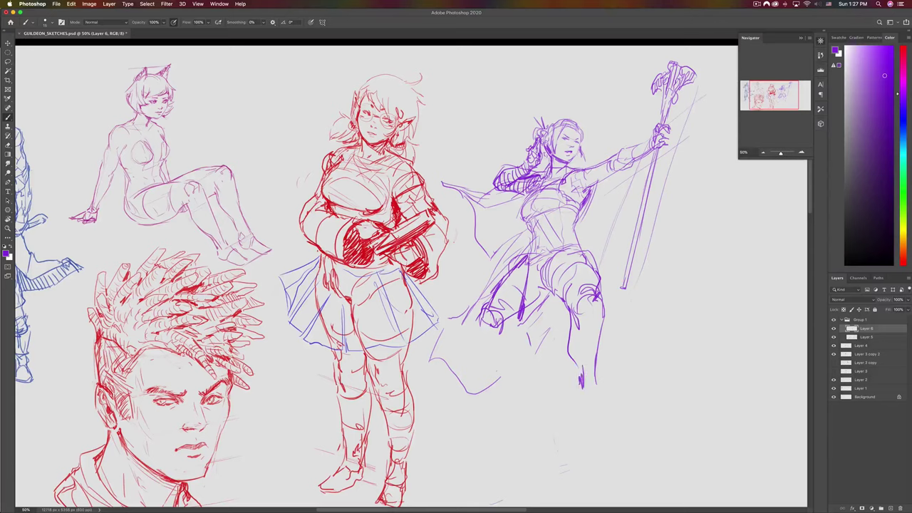
- Sketch the rear lower leg as a long diagonal from knee to toe, with a calf contour and crossing bands
drag(479, 328, 446, 379)
key(super+z)
drag(476, 328, 420, 415)
mouse_move(446, 384)
mouse_down()
mouse_move(487, 328)
mouse_move(442, 390)
mouse_up()
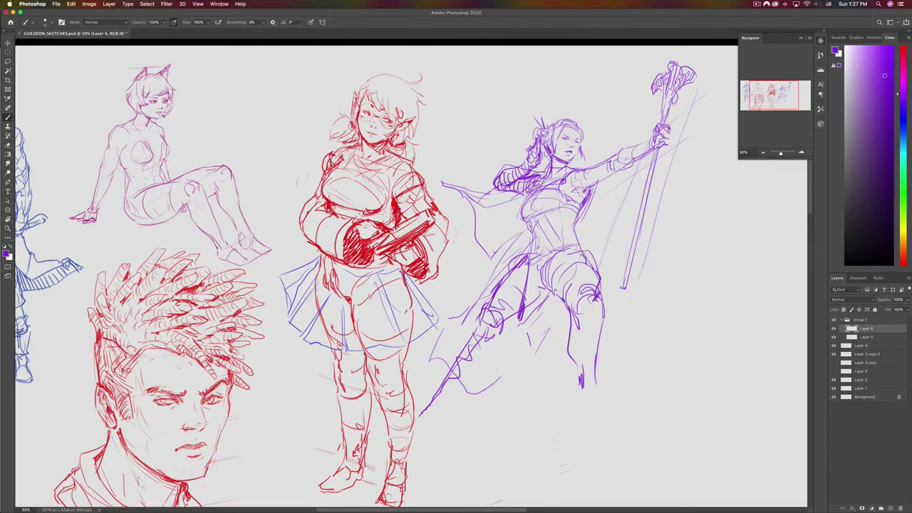
key(v)
mouse_move(484, 328)
mouse_down()
mouse_move(527, 331)
mouse_move(465, 359)
mouse_move(464, 378)
mouse_move(449, 388)
mouse_up()
key(b)
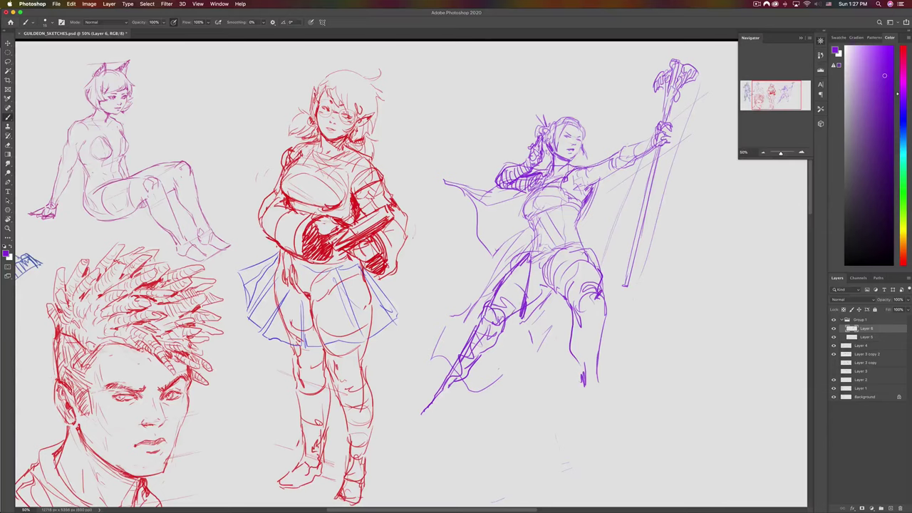
- Add contour strokes at the rear ankle and below the front knee, and save the document
drag(460, 378, 451, 389)
drag(598, 304, 603, 320)
key(super+s)
- Mirror the canvas back and rough in the violet figure's rear foot and front foot
key(super+u)
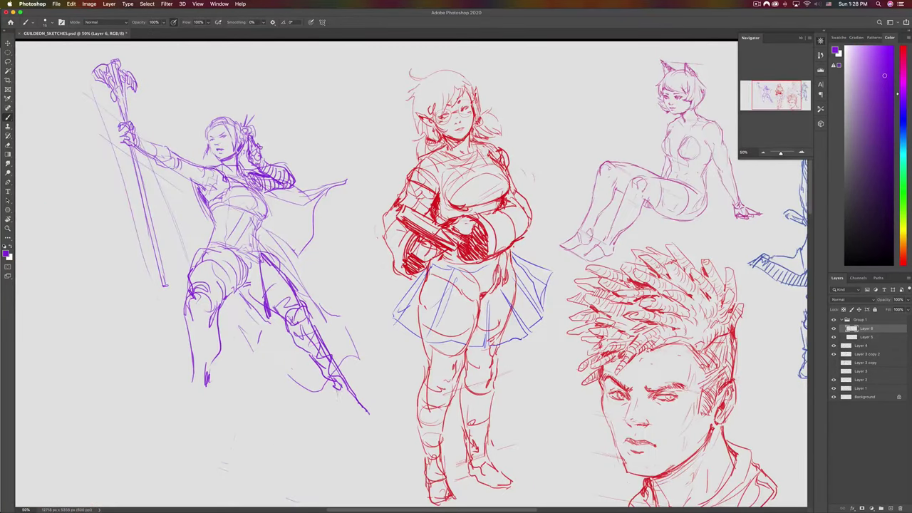
drag(334, 390, 376, 402)
mouse_move(211, 370)
mouse_down()
mouse_move(214, 385)
mouse_move(176, 397)
mouse_move(201, 379)
mouse_up()
mouse_move(202, 380)
mouse_down()
mouse_move(213, 394)
mouse_move(174, 382)
mouse_up()
drag(179, 378, 172, 389)
key(super+z)
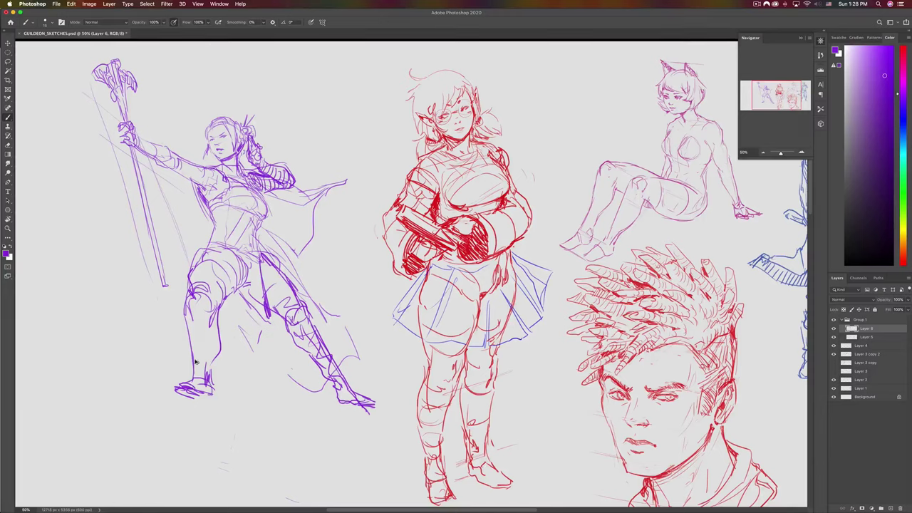
- Lasso and delete the front foot and the inner shin lines, leaving nothing selected
key(super+z)
key(l)
mouse_move(161, 360)
mouse_down()
mouse_move(172, 405)
mouse_move(217, 381)
mouse_up()
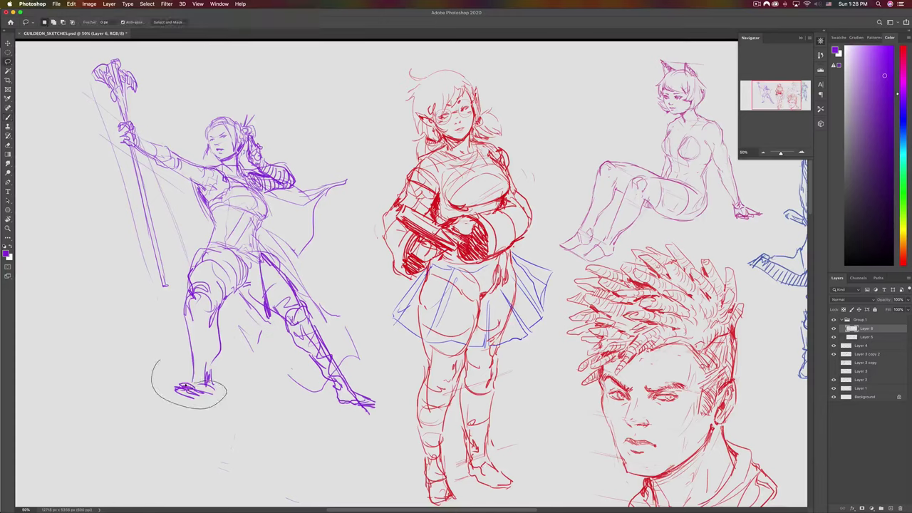
key(Delete)
key(super+d)
key(b)
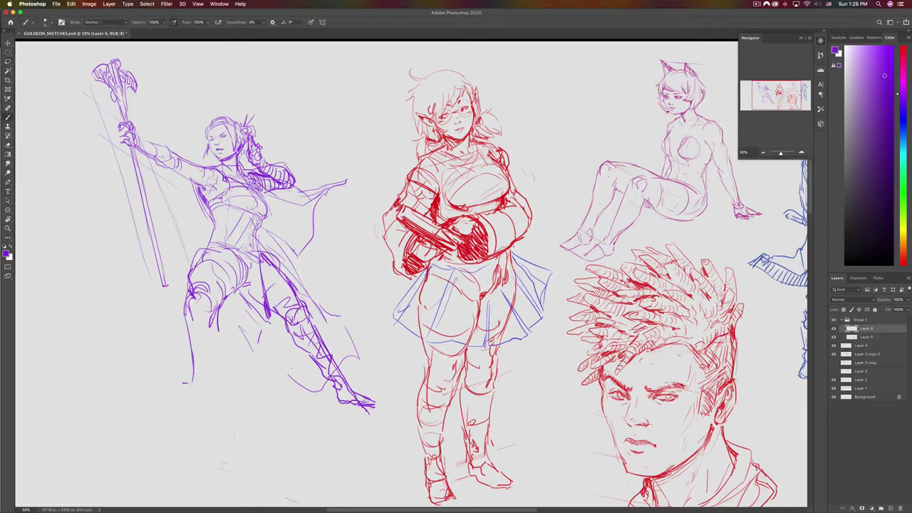
- Redraw the front lower leg with shin bands and a small foot, and add strokes to the rear foot
drag(214, 338, 206, 376)
drag(215, 329, 205, 364)
drag(189, 307, 206, 309)
drag(195, 340, 211, 337)
mouse_move(198, 357)
mouse_down()
mouse_move(207, 362)
mouse_move(198, 377)
mouse_up()
mouse_move(198, 382)
mouse_down()
mouse_move(212, 383)
mouse_move(201, 392)
mouse_up()
mouse_move(210, 384)
mouse_down()
mouse_move(203, 392)
mouse_move(212, 393)
mouse_move(205, 336)
mouse_up()
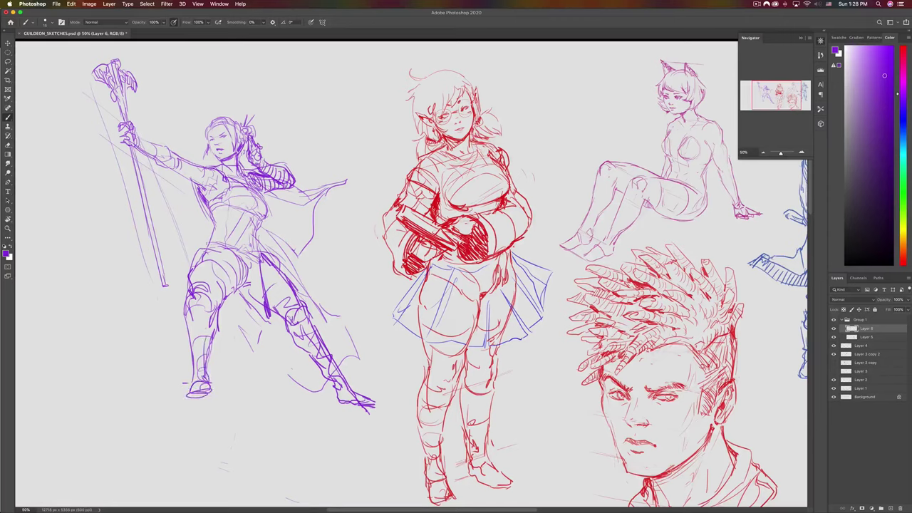
drag(346, 401, 369, 389)
mouse_move(175, 375)
mouse_down()
mouse_move(209, 389)
mouse_move(198, 392)
mouse_up()
drag(198, 383, 205, 389)
mouse_move(175, 380)
mouse_down()
mouse_move(199, 397)
mouse_move(182, 390)
mouse_up()
drag(169, 382, 182, 387)
mouse_move(167, 378)
mouse_down()
mouse_move(187, 381)
mouse_move(182, 401)
mouse_move(211, 383)
mouse_up()
key(super+z)
key(super+z)
key(super+z)
key(super+z)
key(super+z)
key(super+z)
key(super+z)
key(super+z)
- Lasso and cut away the front foot, and rework the front calf's contour down to the ankle
key(l)
key(super+x)
key(b)
drag(207, 366, 212, 383)
drag(213, 344, 208, 370)
drag(214, 306, 213, 327)
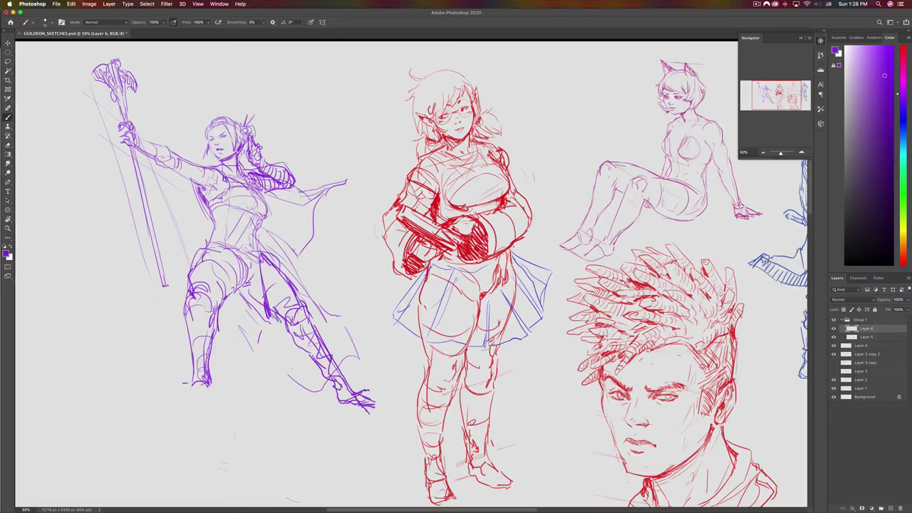
- Add a coat fold between the legs and crossing detail lines over the torso, and save the document
key(e)
key(b)
drag(238, 298, 249, 336)
mouse_move(216, 212)
mouse_down()
mouse_move(220, 240)
mouse_move(243, 216)
mouse_move(238, 226)
mouse_up()
drag(236, 217, 250, 226)
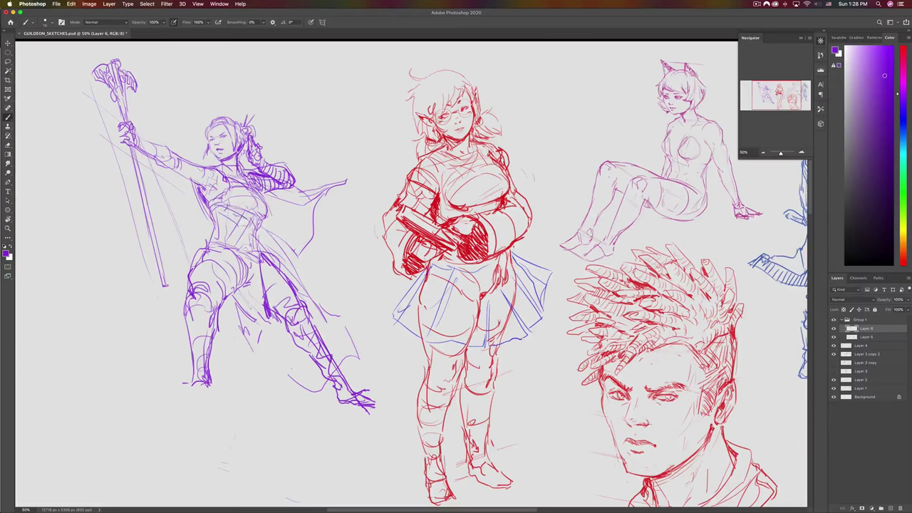
mouse_move(232, 188)
mouse_down()
mouse_move(222, 205)
mouse_move(230, 196)
mouse_move(262, 213)
mouse_move(254, 250)
mouse_up()
key(super+s)
- Mirror the canvas, and lasso and cut away the rear leg below the knee
key(super+shift+h)
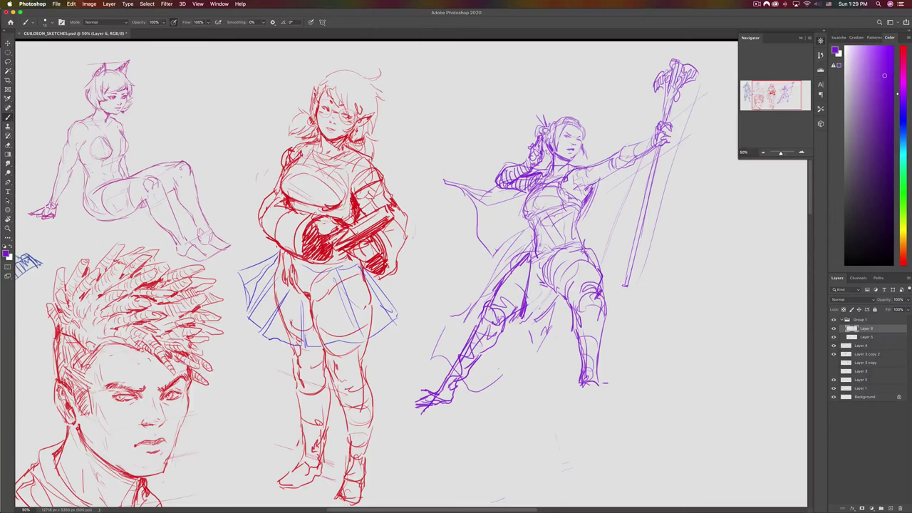
key(l)
mouse_move(428, 382)
mouse_down()
mouse_move(426, 427)
mouse_move(479, 378)
mouse_move(488, 324)
mouse_move(460, 334)
mouse_up()
key(super+x)
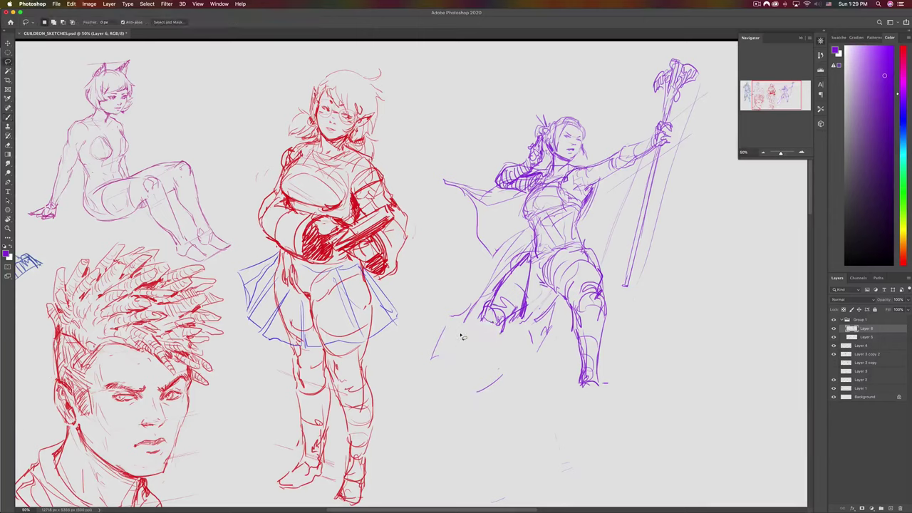
key(b)
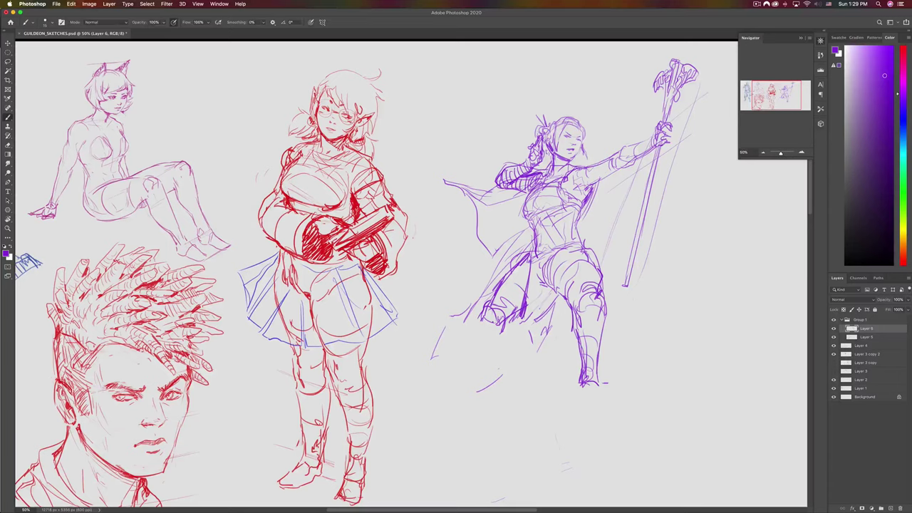
- Sketch a band below the rear knee and try cape and shin lines, undoing the unwanted strokes
drag(543, 289, 532, 297)
drag(476, 338, 499, 334)
mouse_move(478, 337)
mouse_down()
mouse_move(496, 338)
mouse_move(472, 348)
mouse_up()
drag(491, 352, 481, 362)
key(ctrl+z)
drag(521, 258, 463, 280)
mouse_move(522, 288)
mouse_down()
mouse_move(458, 298)
mouse_move(500, 364)
mouse_move(469, 366)
mouse_move(461, 386)
mouse_up()
key(super+z)
key(super+z)
key(super+z)
key(super+z)
- Redraw the rear lower leg angled outward, with crisscross boot lacing, knee detail and a small foot
drag(501, 299, 435, 394)
drag(471, 326, 426, 396)
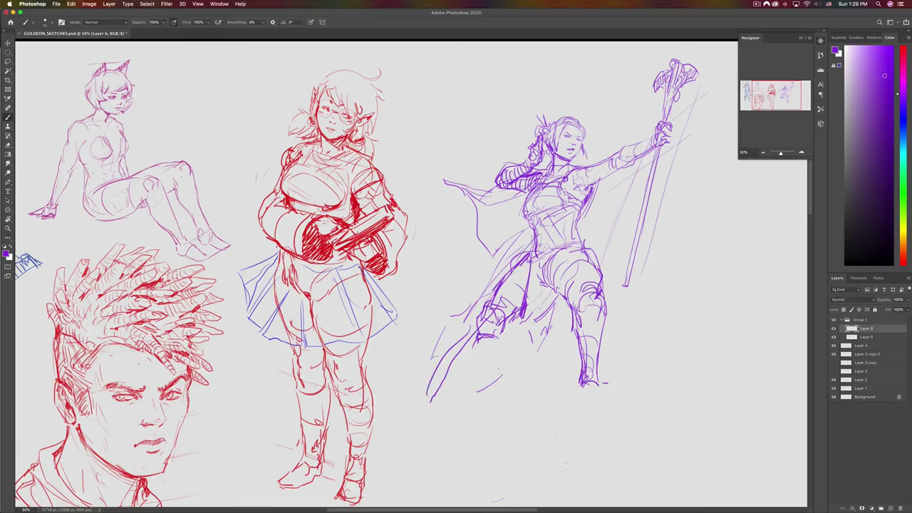
drag(476, 349, 440, 399)
key(super+z)
drag(490, 343, 432, 404)
drag(486, 309, 466, 336)
mouse_move(504, 282)
mouse_down()
mouse_move(519, 288)
mouse_move(528, 268)
mouse_up()
mouse_move(469, 336)
mouse_down()
mouse_move(481, 349)
mouse_move(467, 347)
mouse_up()
mouse_move(441, 369)
mouse_down()
mouse_move(454, 360)
mouse_move(422, 417)
mouse_up()
- Sketch the front foot pointing outward, undoing weak strokes, and add darker lacing on the rear boot
drag(583, 383, 588, 398)
mouse_move(596, 395)
mouse_down()
mouse_move(606, 382)
mouse_move(604, 403)
mouse_move(632, 389)
mouse_up()
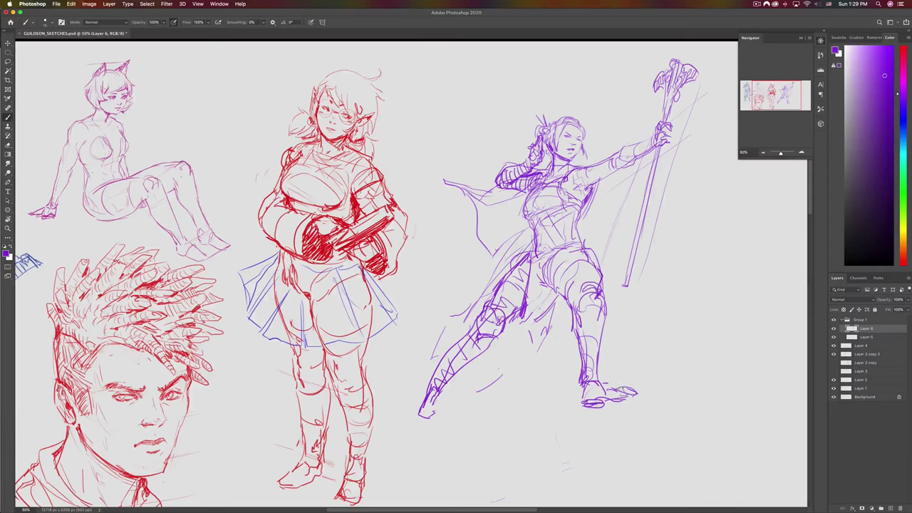
key(super+z)
drag(598, 389, 627, 394)
key(super+z)
key(super+z)
drag(443, 372, 434, 398)
- Sketch the coat tail hanging behind the legs, with a pointed hem and fold lines near the rear thigh
drag(475, 372, 481, 390)
drag(518, 329, 493, 384)
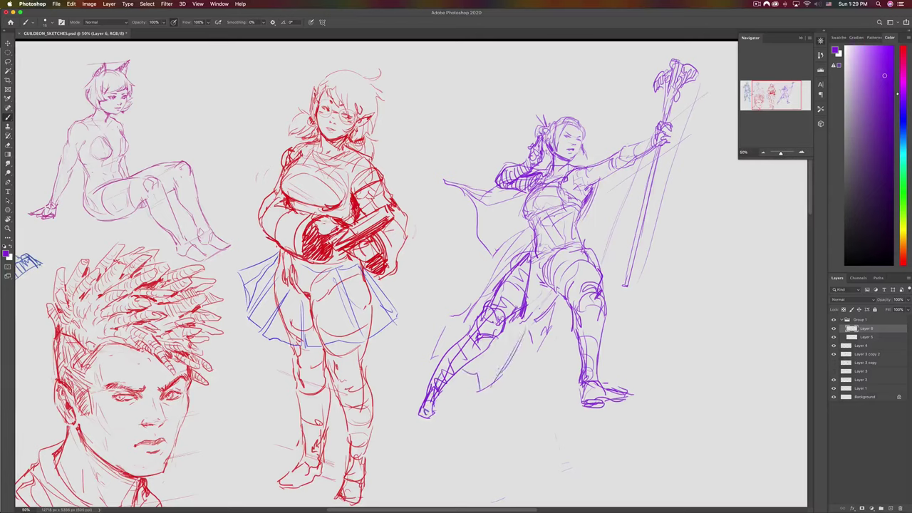
drag(533, 343, 503, 373)
drag(449, 326, 437, 356)
drag(531, 308, 525, 327)
mouse_move(524, 320)
mouse_down()
mouse_move(520, 336)
mouse_move(505, 333)
mouse_up()
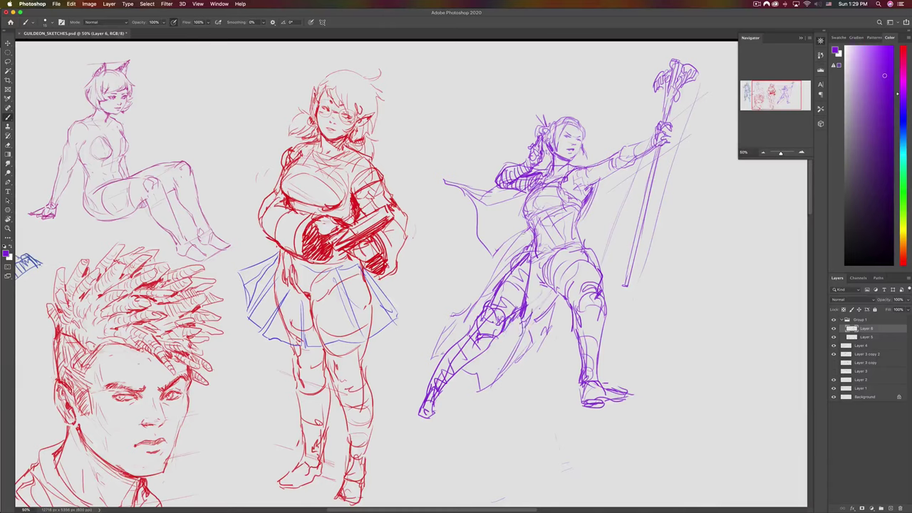
- Define the violet figure's chest wrap and waist with darker contour lines, and save the document
mouse_move(527, 195)
mouse_down()
mouse_move(521, 215)
mouse_move(526, 196)
mouse_up()
drag(531, 187, 557, 184)
mouse_move(534, 214)
mouse_down()
mouse_move(568, 208)
mouse_move(559, 244)
mouse_move(570, 244)
mouse_up()
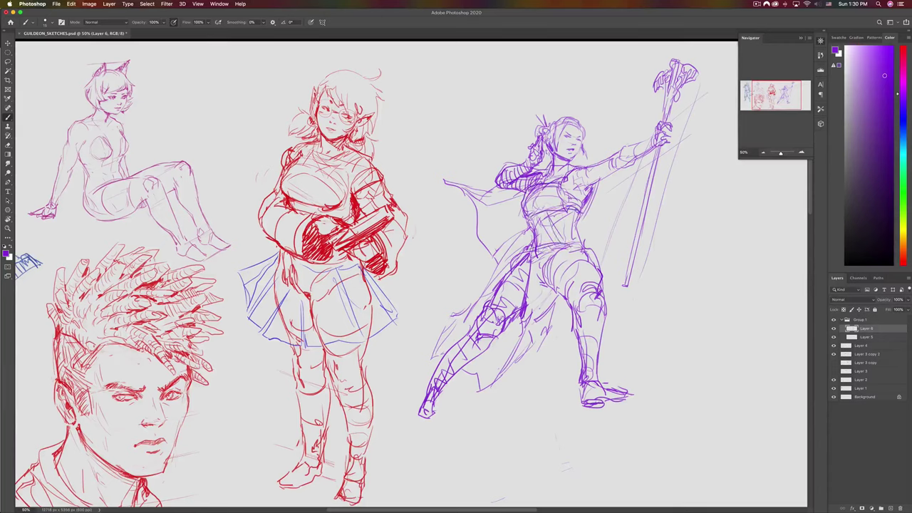
key(super+s)
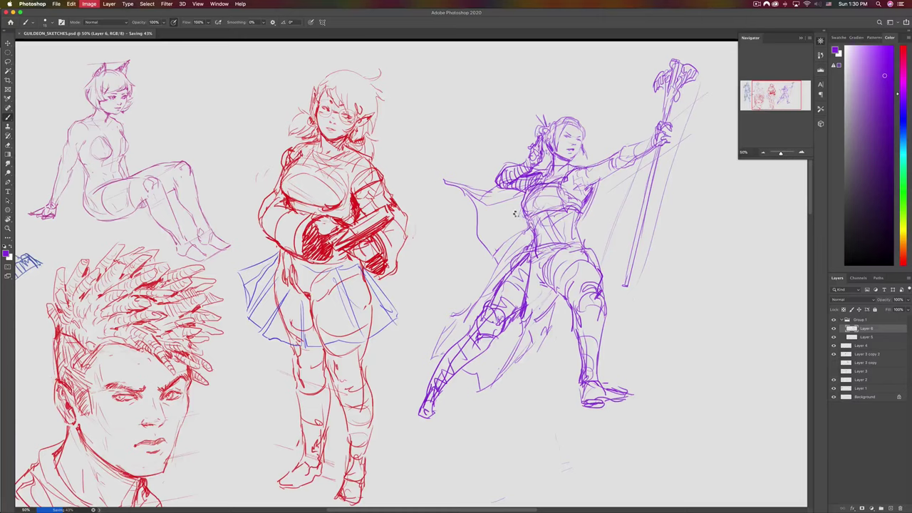
- Mirror the canvas, and lasso and delete the violet figure's front foot
key(super+f)
drag(492, 272, 531, 279)
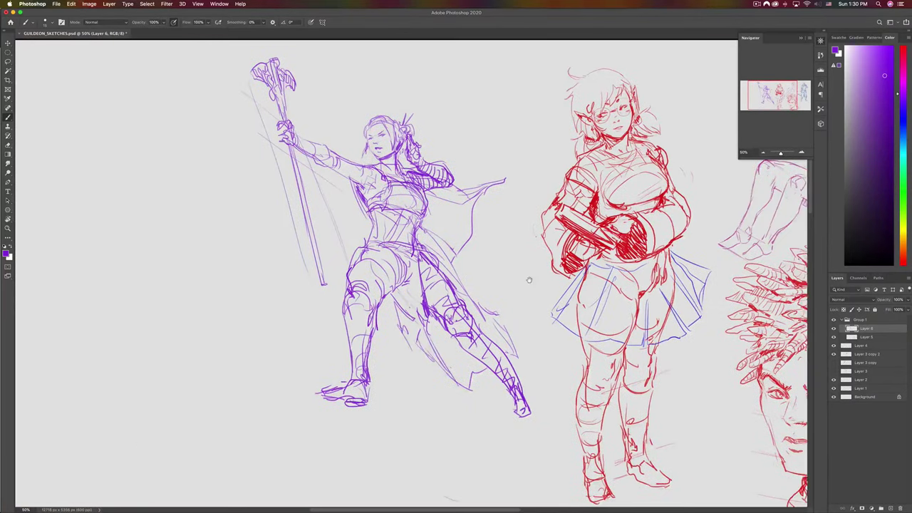
scroll(519, 290, left, 6)
scroll(520, 290, up, 2)
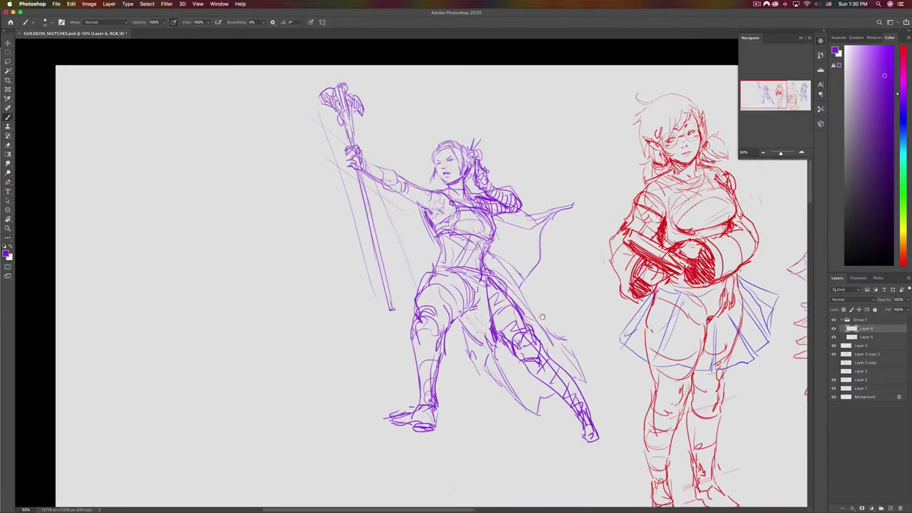
scroll(544, 306, left, 2)
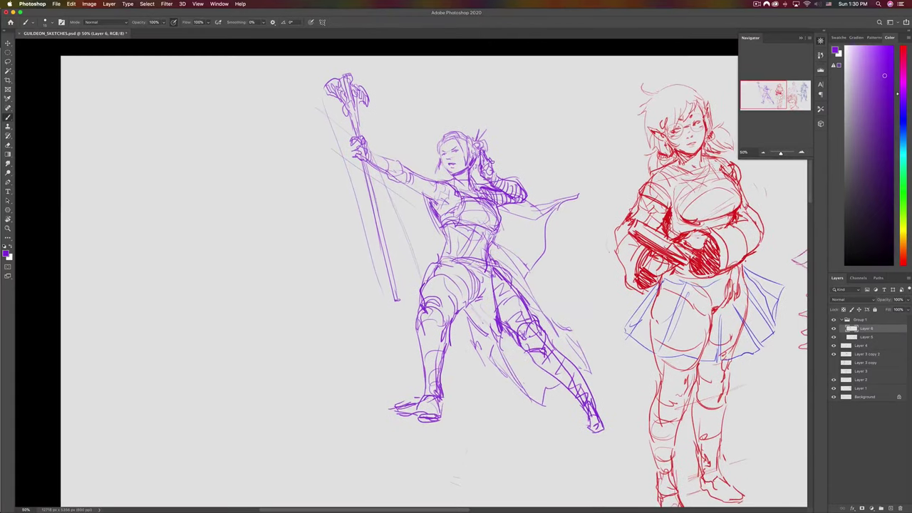
key(l)
mouse_move(376, 382)
mouse_down()
mouse_move(375, 389)
mouse_move(446, 356)
mouse_move(463, 314)
mouse_move(434, 261)
mouse_move(428, 265)
mouse_up()
key(Delete)
key(ctrl+d)
key(Delete)
key(ctrl+d)
key(b)
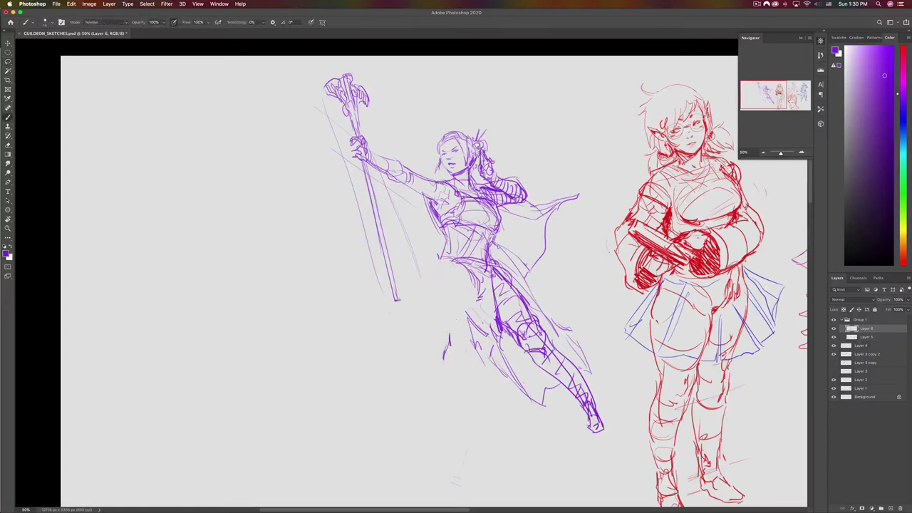
key(super+z)
key(super+z)
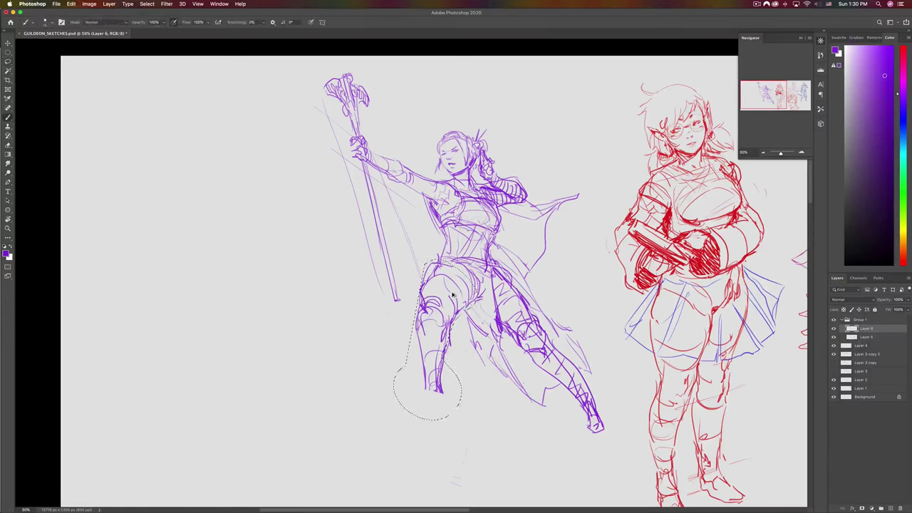
key(super+d)
- Lasso and remove the rear lower leg and foot, followed by the remaining knee
key(l)
mouse_move(570, 420)
mouse_down()
mouse_move(606, 413)
mouse_move(576, 364)
mouse_move(529, 364)
mouse_move(566, 396)
mouse_up()
key(Delete)
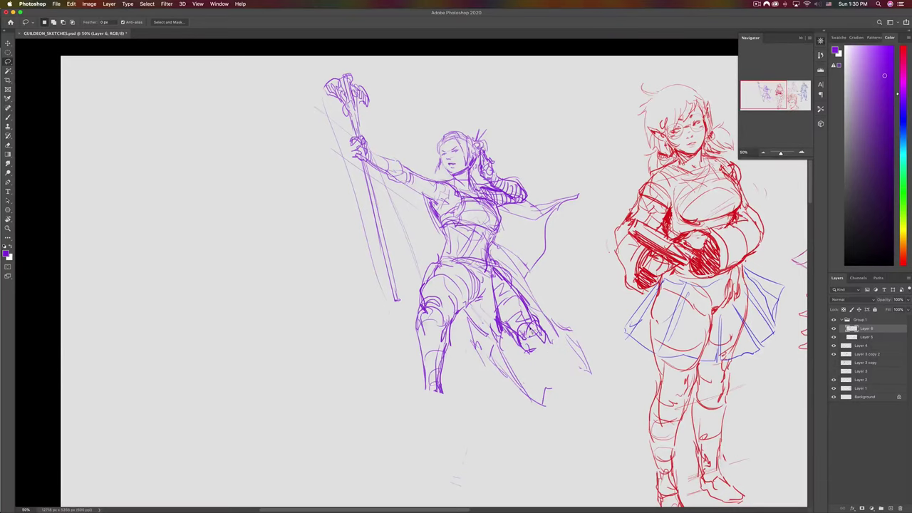
key(b)
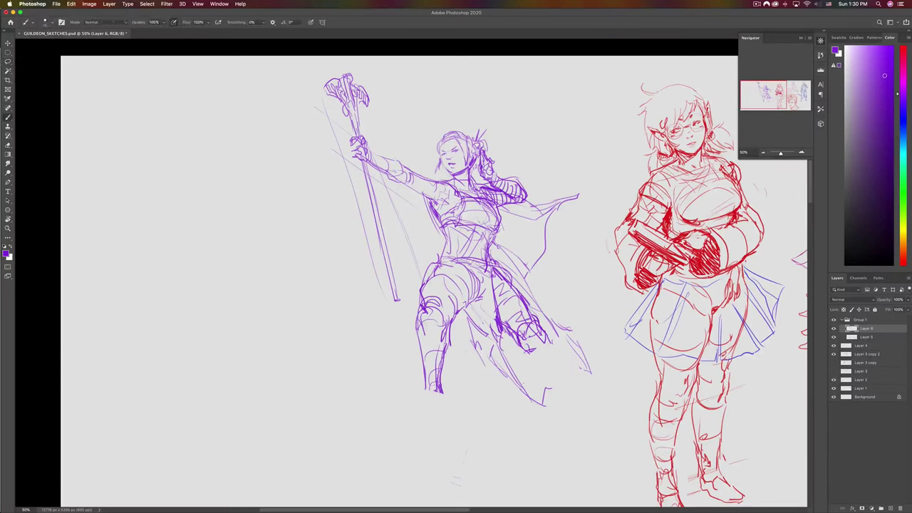
key(l)
mouse_move(524, 366)
mouse_down()
mouse_move(531, 316)
mouse_move(521, 364)
mouse_up()
key(super+x)
key(b)
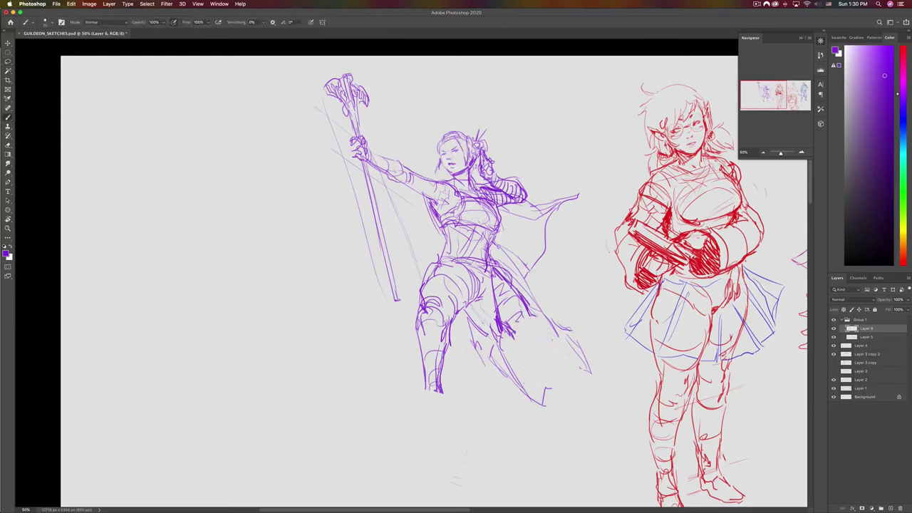
drag(538, 314, 527, 381)
drag(538, 333, 556, 407)
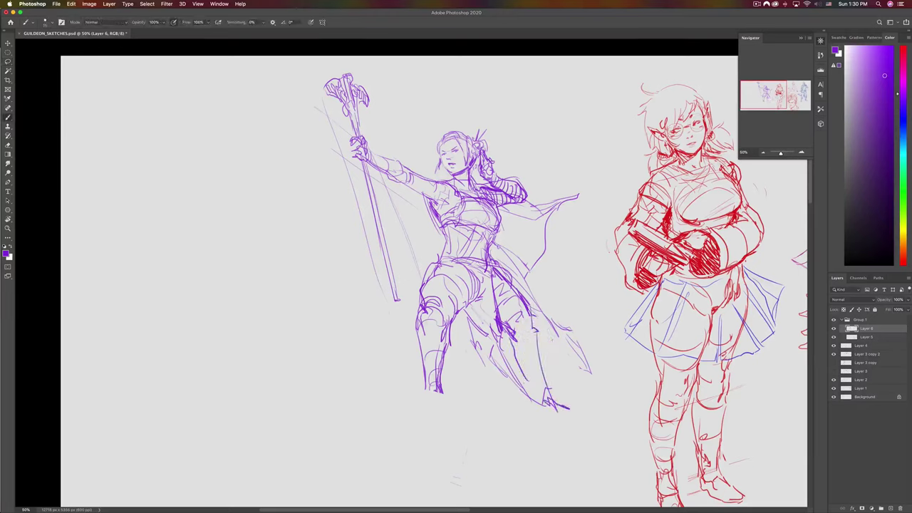
drag(443, 398, 431, 402)
key(super+z)
key(super+z)
key(super+z)
key(super+z)
key(super+z)
key(super+z)
mouse_move(532, 326)
mouse_down()
mouse_move(529, 339)
mouse_move(535, 329)
mouse_up()
key(super+z)
key(super+z)
- Sketch the violet figure's rear lower leg bending inward from the knee and rough in the base of both feet
mouse_move(535, 325)
mouse_down()
mouse_move(513, 343)
mouse_move(487, 340)
mouse_up()
mouse_move(494, 307)
mouse_down()
mouse_move(499, 342)
mouse_move(484, 359)
mouse_up()
drag(485, 341, 451, 374)
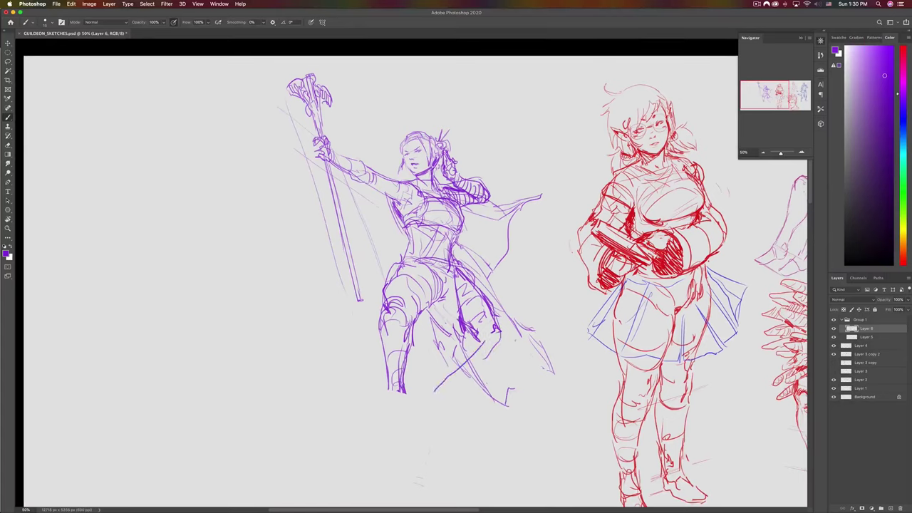
mouse_move(393, 397)
mouse_down()
mouse_move(400, 404)
mouse_move(365, 399)
mouse_up()
mouse_move(431, 400)
mouse_down()
mouse_move(444, 407)
mouse_move(445, 362)
mouse_move(470, 338)
mouse_move(449, 361)
mouse_up()
key(super+z)
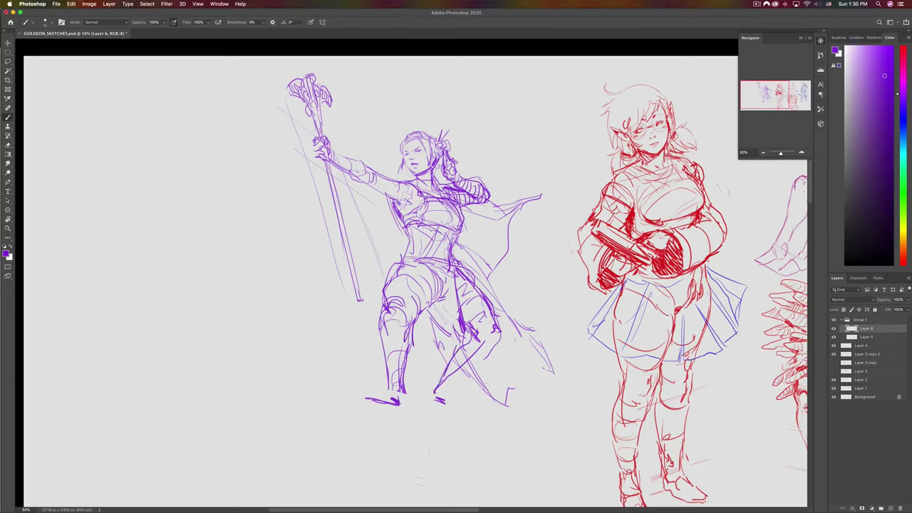
- Refine the bent rear lower leg, shape the front foot at the ankle, and save the document
drag(444, 395, 495, 340)
drag(495, 342, 443, 394)
drag(445, 374, 446, 394)
mouse_move(434, 392)
mouse_down()
mouse_move(443, 398)
mouse_move(406, 403)
mouse_up()
mouse_move(383, 398)
mouse_down()
mouse_move(404, 394)
mouse_move(354, 395)
mouse_up()
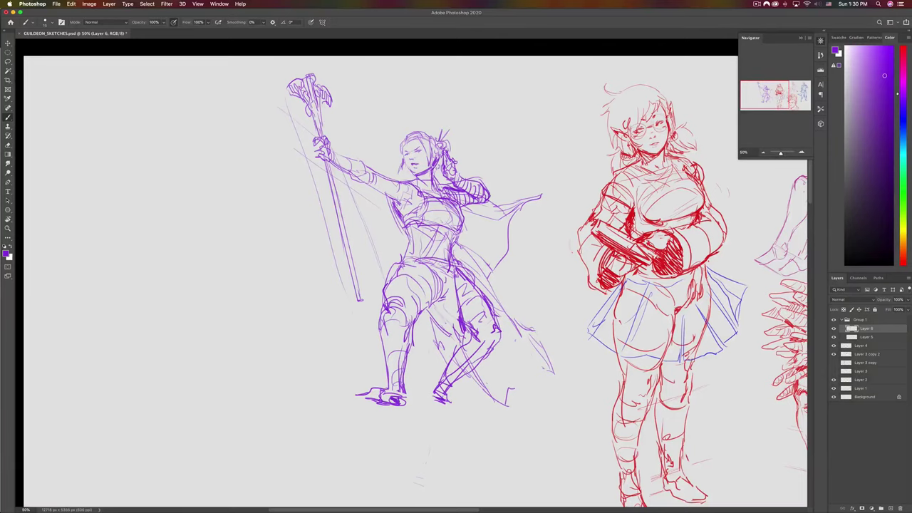
key(super+s)
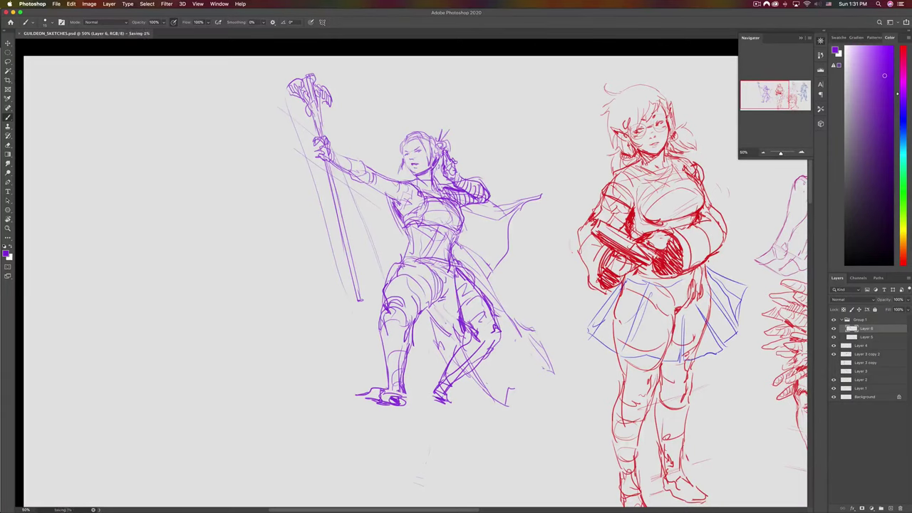
- Tighten the front foot's outline and draw the rear foot pointing outward
mouse_move(405, 291)
mouse_down()
mouse_move(388, 329)
mouse_move(393, 258)
mouse_up()
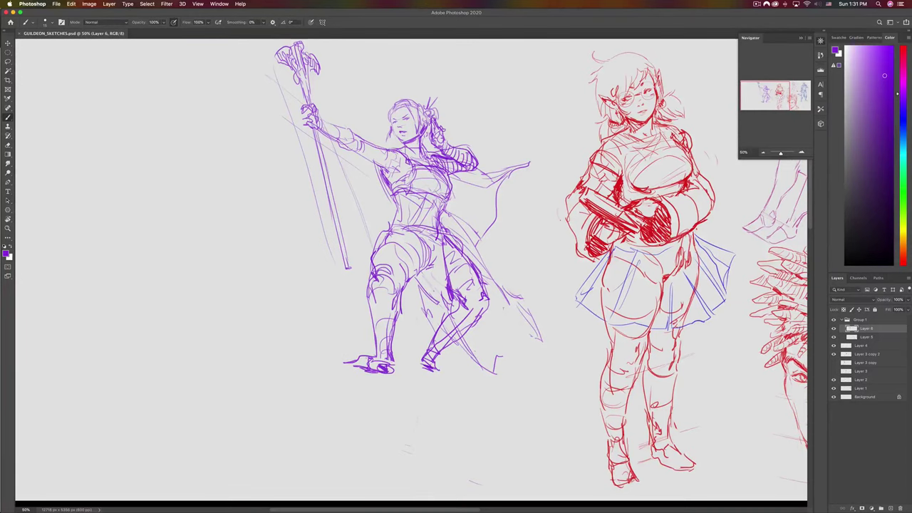
drag(368, 352, 356, 358)
mouse_move(424, 376)
mouse_down()
mouse_move(449, 381)
mouse_move(429, 371)
mouse_move(437, 375)
mouse_up()
mouse_move(454, 301)
mouse_down()
mouse_move(446, 317)
mouse_move(458, 305)
mouse_up()
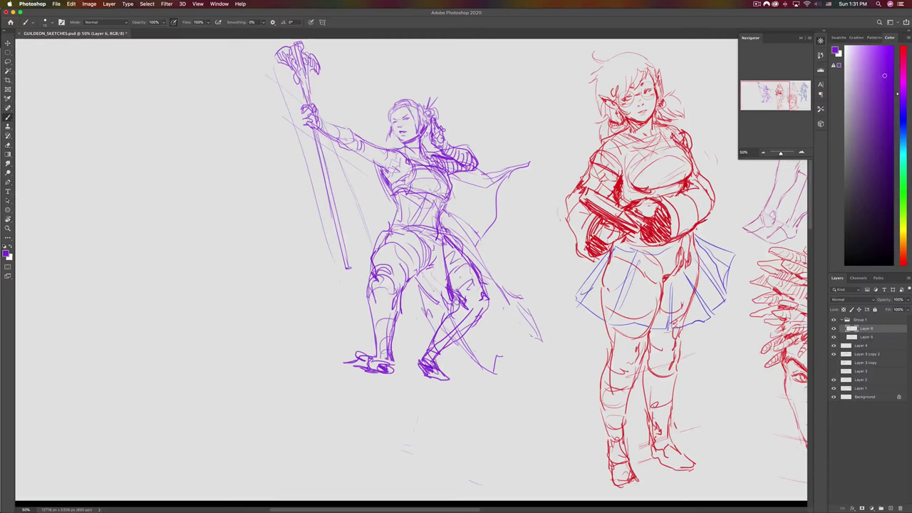
- Close the coat tail's ragged hem, add fold lines down the tail, and touch up the chest's rear contour
drag(507, 342, 520, 355)
drag(526, 320, 534, 335)
drag(496, 298, 511, 329)
drag(453, 173, 450, 193)
- Erase the heavy line under the raised arm beside the chest and redraw the waist line
key(e)
mouse_move(372, 165)
mouse_down()
mouse_move(392, 199)
mouse_move(385, 184)
mouse_up()
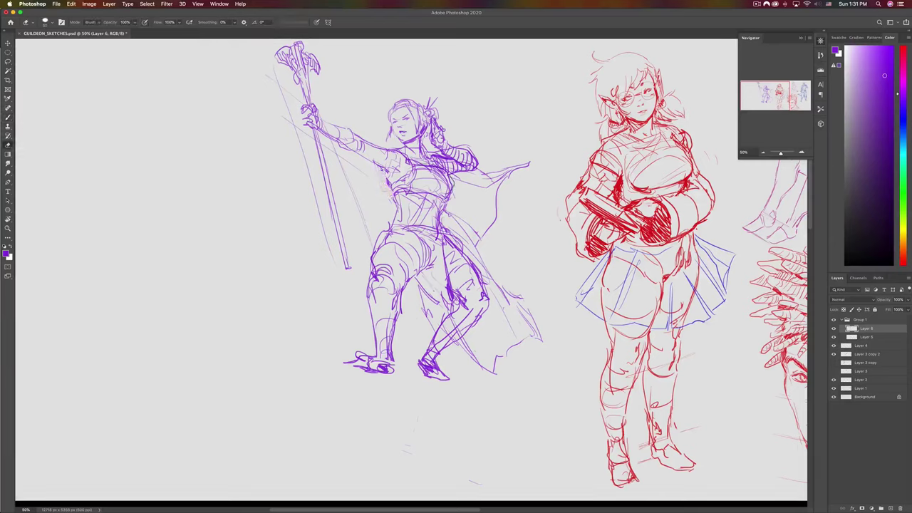
key(r)
key(b)
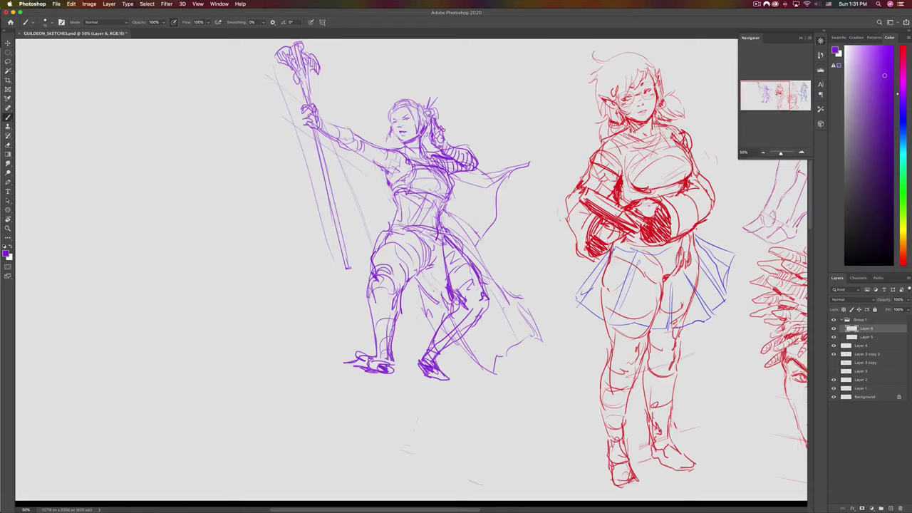
drag(392, 227, 438, 221)
- Lasso and delete the violet figure's front leg and rear leg, and save the document
key(l)
mouse_move(349, 330)
mouse_down()
mouse_move(360, 406)
mouse_move(411, 362)
mouse_move(424, 237)
mouse_move(384, 232)
mouse_up()
key(Delete)
mouse_move(428, 333)
mouse_down()
mouse_move(449, 394)
mouse_move(486, 324)
mouse_move(482, 280)
mouse_move(446, 242)
mouse_move(450, 300)
mouse_move(438, 325)
mouse_up()
key(Delete)
key(b)
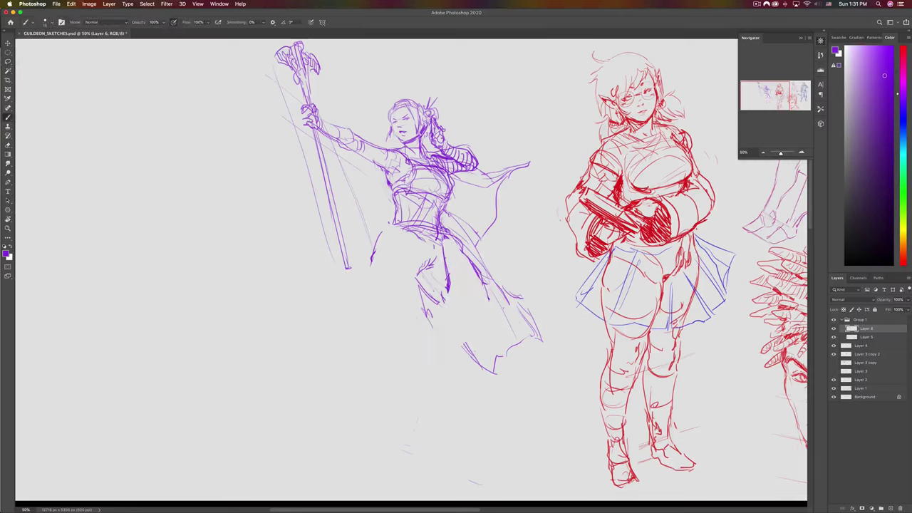
key(ctrl+s)
- Sketch a new foreshortened front thigh with a raised knee and a shin dropping straight down
mouse_move(394, 231)
mouse_down()
mouse_move(419, 259)
mouse_move(397, 229)
mouse_up()
drag(421, 284, 412, 274)
mouse_move(414, 270)
mouse_down()
mouse_move(382, 251)
mouse_move(380, 268)
mouse_move(429, 235)
mouse_move(416, 261)
mouse_move(417, 237)
mouse_move(381, 255)
mouse_move(392, 253)
mouse_up()
key(ctrl+z)
key(ctrl+z)
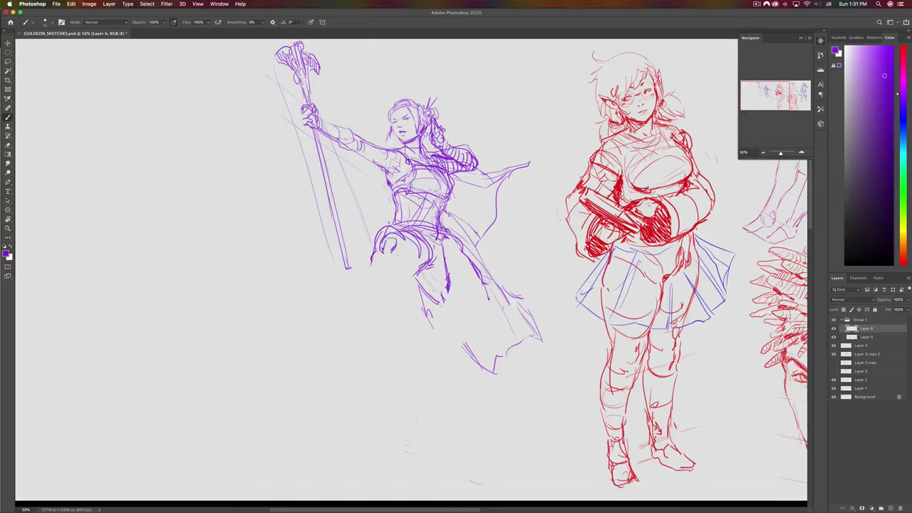
drag(473, 252, 469, 284)
drag(413, 255, 400, 283)
mouse_move(396, 236)
mouse_down()
mouse_move(408, 256)
mouse_move(383, 302)
mouse_move(385, 288)
mouse_move(379, 342)
mouse_up()
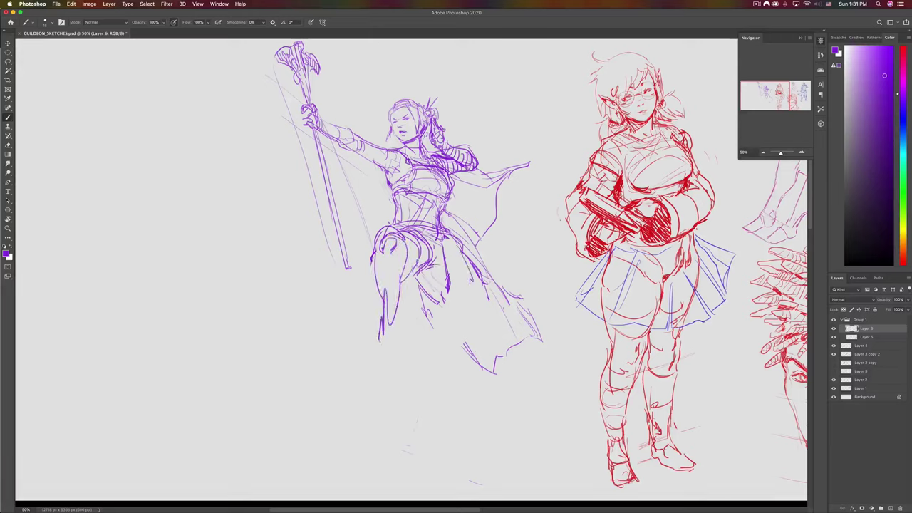
drag(487, 315, 527, 370)
key(super+z)
key(super+z)
key(super+z)
key(super+z)
drag(450, 244, 510, 275)
key(super+z)
- Sketch the rear leg stretched diagonally back under the coat tail, and add knee and shin bands to the front leg
drag(453, 254, 523, 353)
mouse_move(374, 258)
mouse_down()
mouse_move(397, 265)
mouse_move(398, 277)
mouse_up()
mouse_move(392, 293)
mouse_down()
mouse_move(379, 308)
mouse_move(381, 345)
mouse_up()
mouse_move(446, 253)
mouse_down()
mouse_move(496, 305)
mouse_move(512, 348)
mouse_up()
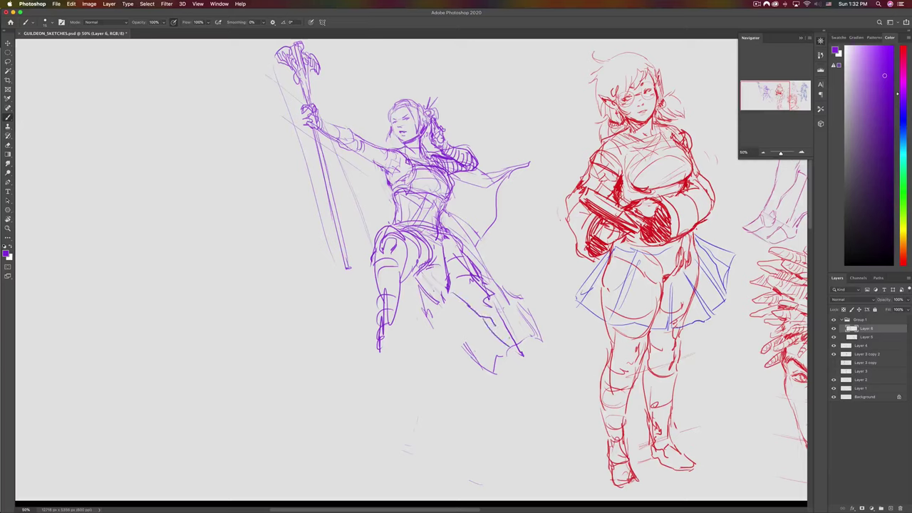
drag(499, 310, 526, 356)
- Erase the hanging cloth lines between the thighs and strengthen the front leg's thigh, calf and shin-band contours
key(e)
drag(421, 280, 440, 304)
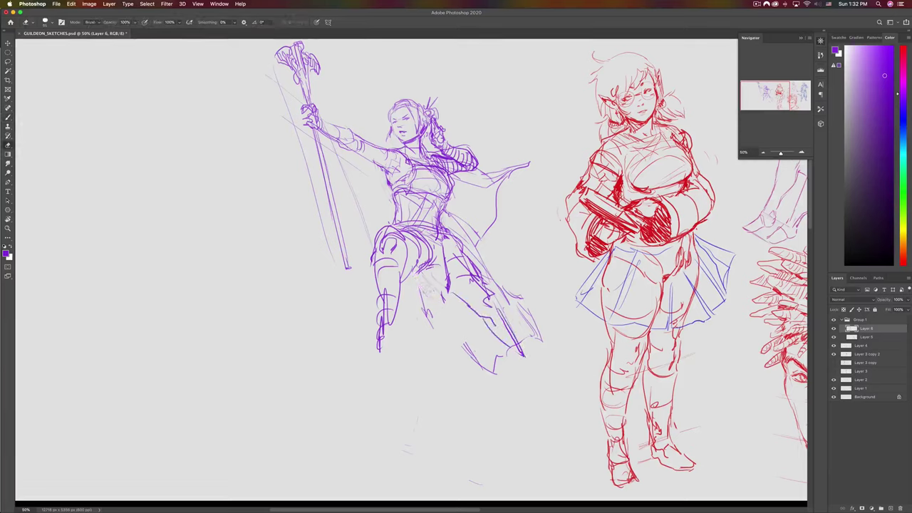
key(b)
mouse_move(406, 272)
mouse_down()
mouse_move(435, 263)
mouse_move(394, 320)
mouse_up()
drag(378, 280, 381, 304)
drag(387, 307, 395, 300)
- Mirror the canvas, add wraps and a foot to the extended rear leg, and draw the coat's inner edge between the legs
key(super+shift+h)
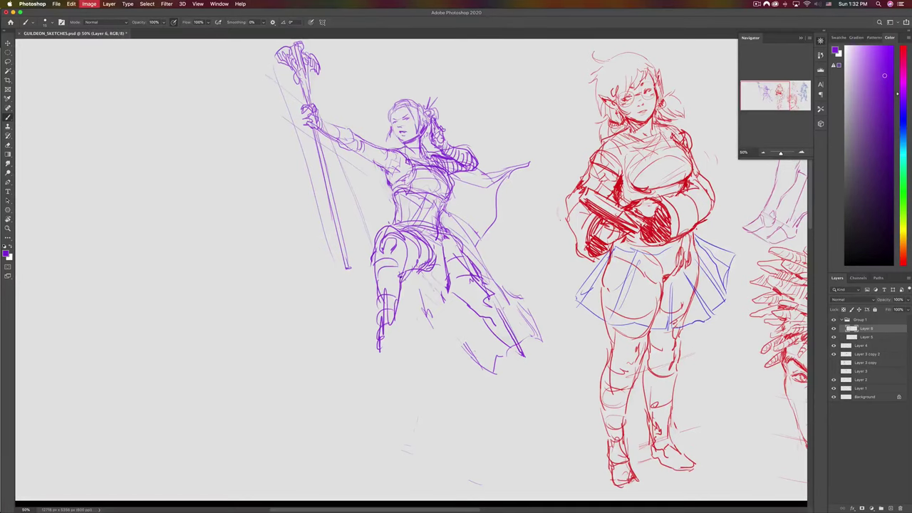
drag(615, 280, 368, 276)
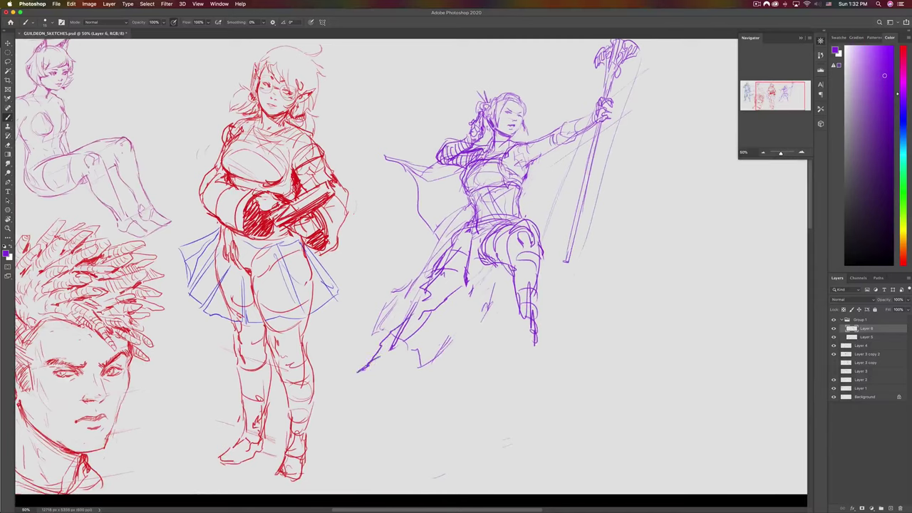
mouse_move(364, 366)
mouse_down()
mouse_move(355, 375)
mouse_move(413, 319)
mouse_move(422, 294)
mouse_move(483, 266)
mouse_move(465, 294)
mouse_up()
drag(496, 269, 457, 339)
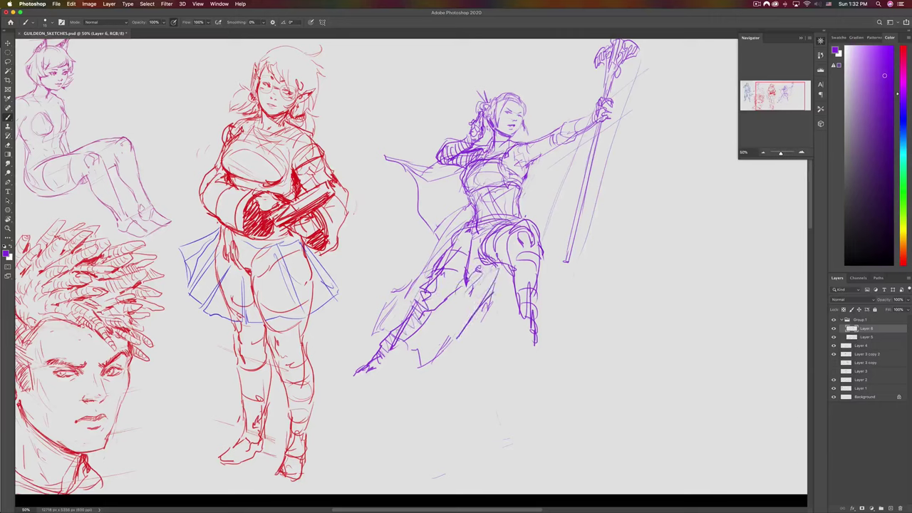
- Try a pointed front foot below the shin and clear it away
mouse_move(517, 318)
mouse_down()
mouse_move(543, 348)
mouse_move(557, 344)
mouse_move(550, 352)
mouse_move(560, 340)
mouse_up()
key(super+z)
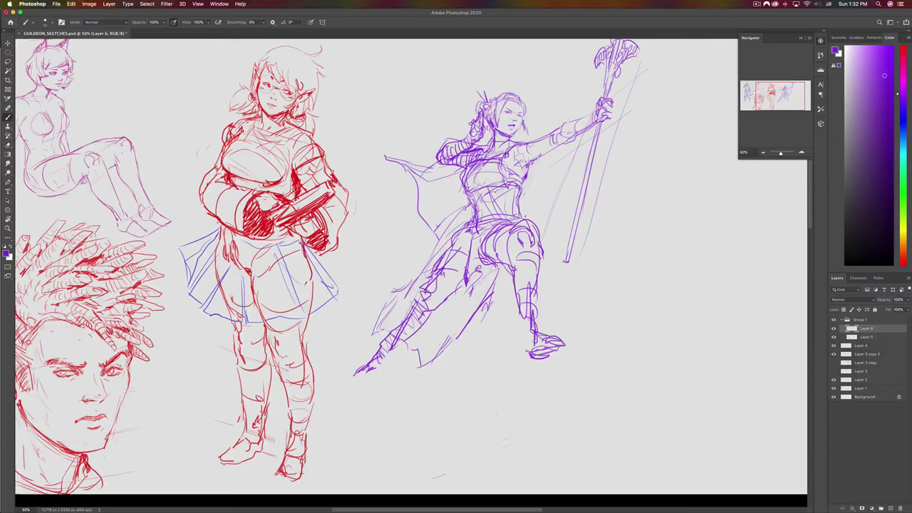
mouse_move(528, 353)
mouse_down()
mouse_move(517, 349)
mouse_move(558, 342)
mouse_move(553, 353)
mouse_move(528, 356)
mouse_move(525, 345)
mouse_up()
key(super+z)
key(e)
key(b)
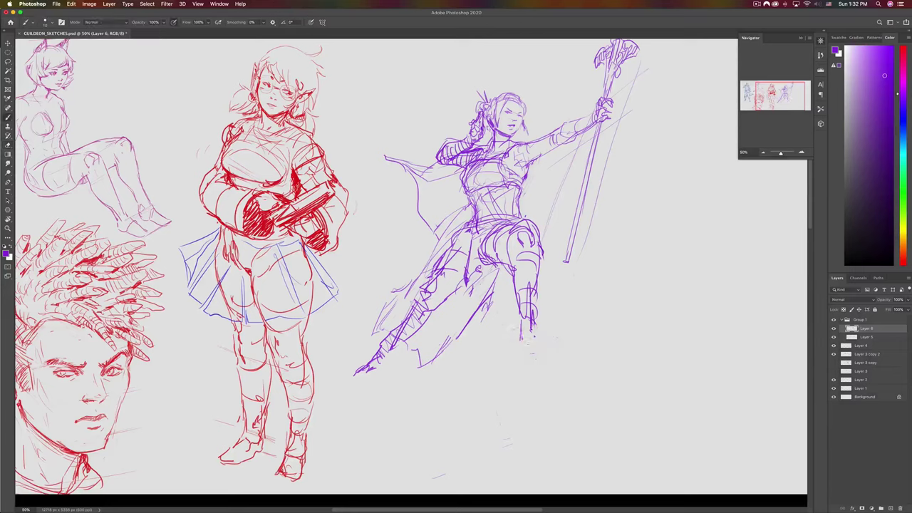
- Darken the rear leg's outer contour and extend its foot outward from the ankle
mouse_move(382, 359)
mouse_down()
mouse_move(426, 312)
mouse_move(409, 304)
mouse_move(417, 297)
mouse_up()
drag(408, 307, 425, 280)
drag(391, 348, 370, 364)
drag(371, 360, 339, 376)
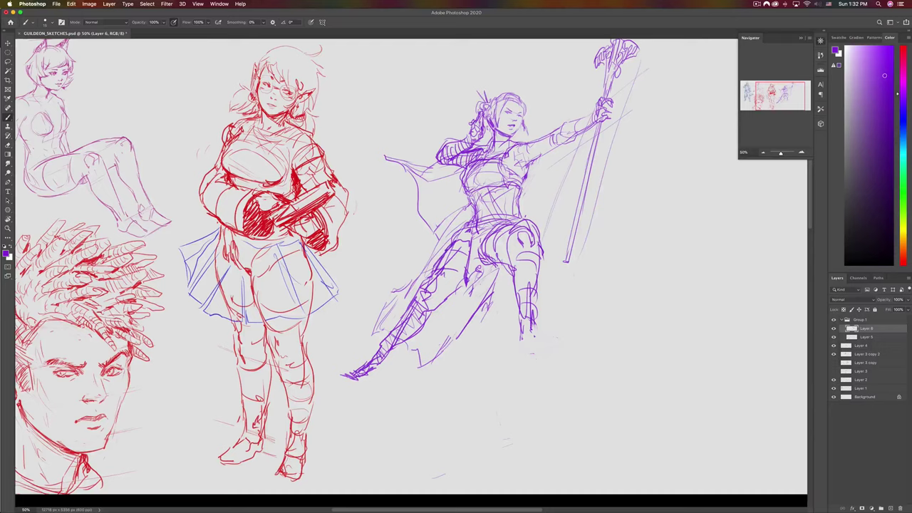
drag(474, 279, 465, 307)
mouse_move(495, 269)
mouse_down()
mouse_move(481, 295)
mouse_move(491, 293)
mouse_up()
mouse_move(486, 241)
mouse_down()
mouse_move(482, 296)
mouse_move(465, 309)
mouse_up()
drag(503, 229, 497, 247)
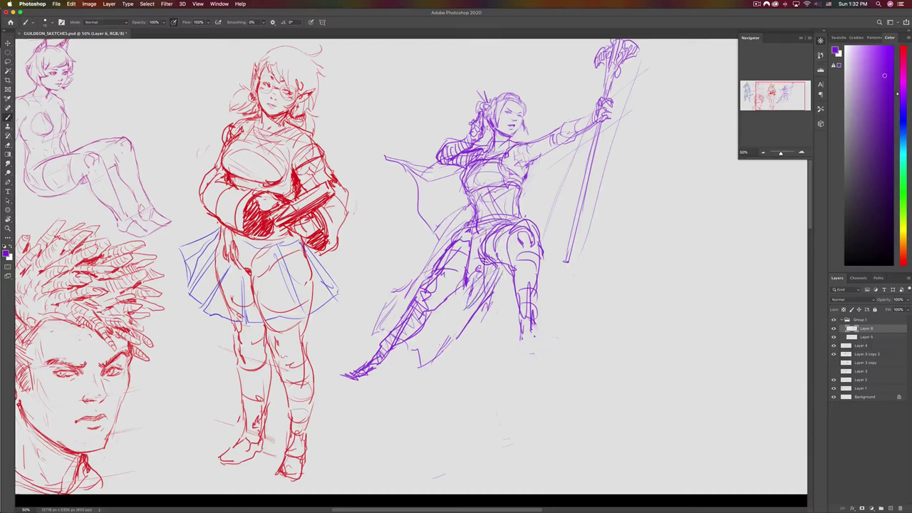
key(super+z)
key(super+z)
key(super+z)
key(super+z)
- Erase the inner thigh lines below the waist and sketch a sash flowing back from the rear hip
key(e)
mouse_move(495, 228)
mouse_down()
mouse_move(476, 270)
mouse_move(487, 273)
mouse_move(499, 239)
mouse_move(486, 286)
mouse_move(496, 270)
mouse_move(462, 298)
mouse_up()
key(b)
key(super+z)
mouse_move(450, 238)
mouse_down()
mouse_move(425, 267)
mouse_move(466, 224)
mouse_up()
mouse_move(382, 255)
mouse_down()
mouse_move(433, 245)
mouse_move(470, 224)
mouse_up()
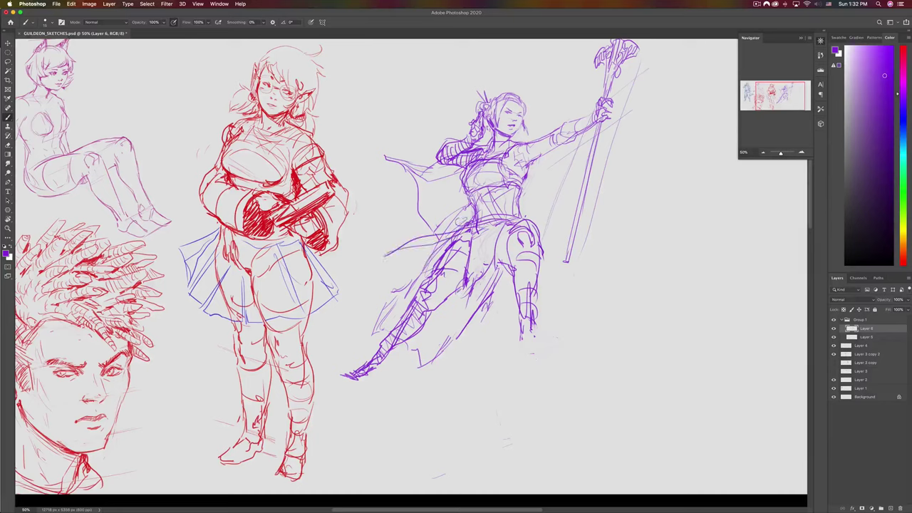
- Shorten the rear foot's toe with the eraser and sketch a flat front foot below the ankle
drag(536, 320, 540, 337)
key(e)
mouse_move(360, 358)
mouse_down()
mouse_move(342, 376)
mouse_move(357, 378)
mouse_up()
key(b)
key(super+z)
key(super+z)
drag(526, 345, 559, 344)
drag(534, 347, 550, 338)
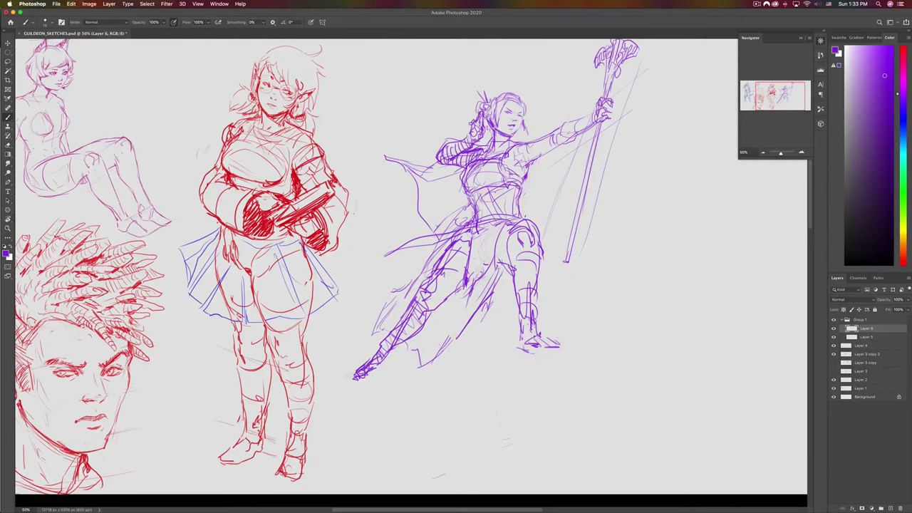
drag(506, 275, 435, 324)
key(r)
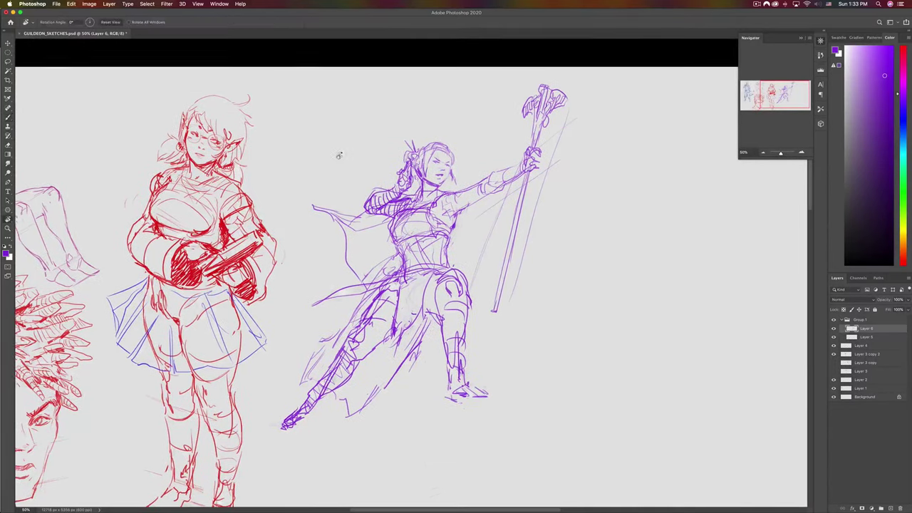
drag(339, 154, 505, 218)
drag(410, 139, 255, 317)
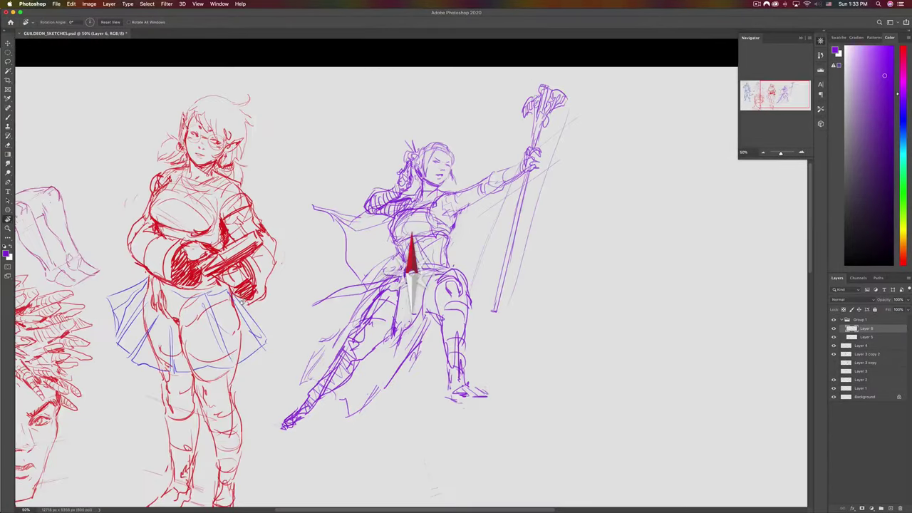
drag(258, 273, 258, 273)
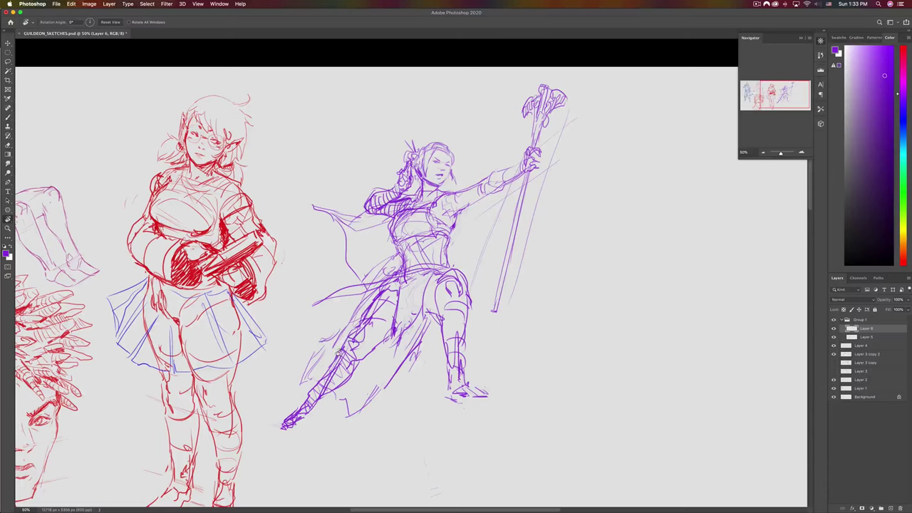
key(l)
mouse_move(300, 405)
mouse_down()
mouse_move(284, 437)
mouse_move(311, 418)
mouse_up()
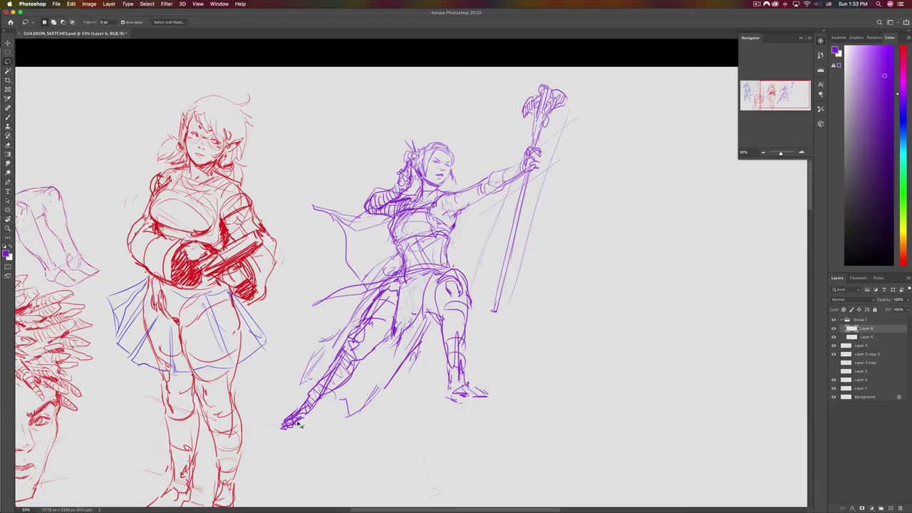
key(b)
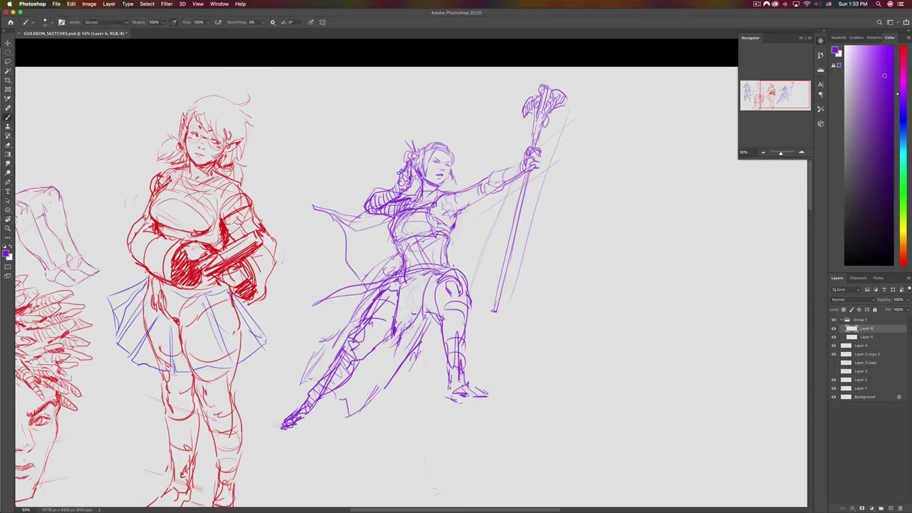
drag(285, 329, 548, 309)
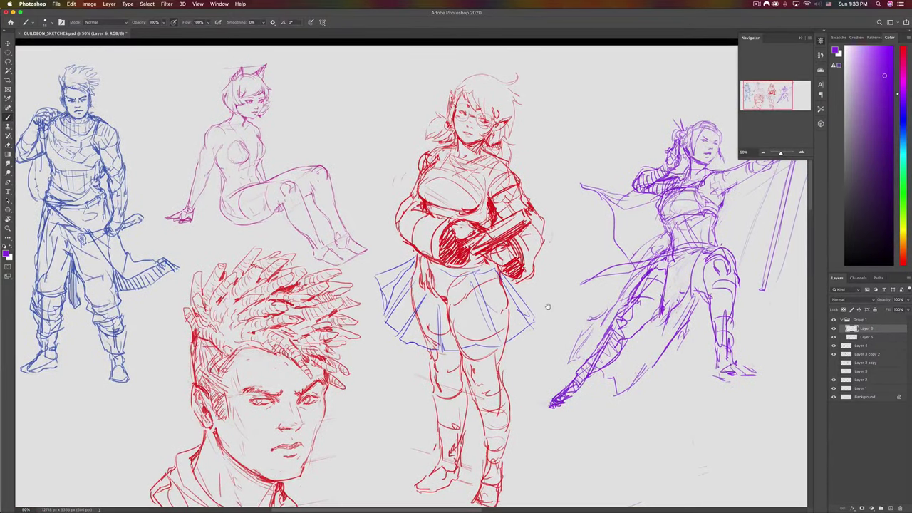
drag(740, 320, 562, 306)
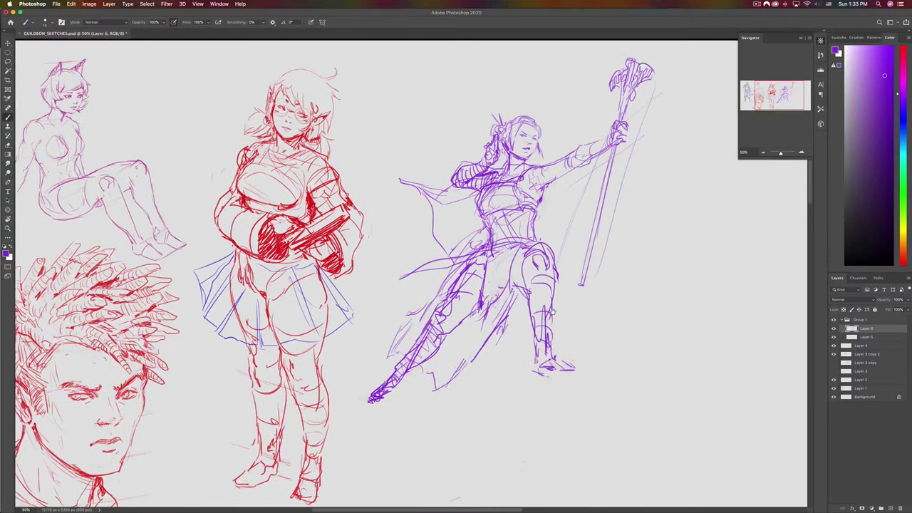
- Lasso the rear leg, stretch and skew it with Free Transform to reach further back and down, and deselect it
key(l)
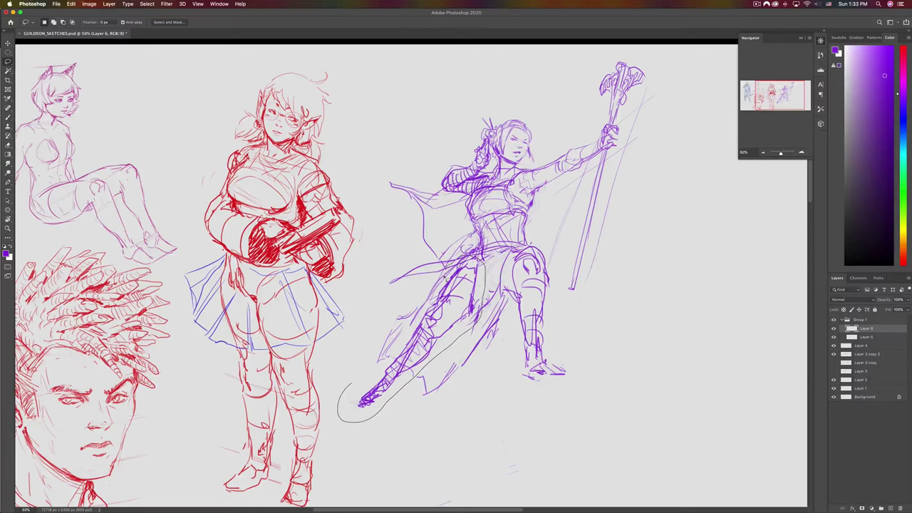
key(super+t)
mouse_move(410, 422)
mouse_down()
mouse_move(399, 428)
mouse_move(407, 425)
mouse_up()
drag(335, 341, 308, 335)
drag(462, 286, 470, 286)
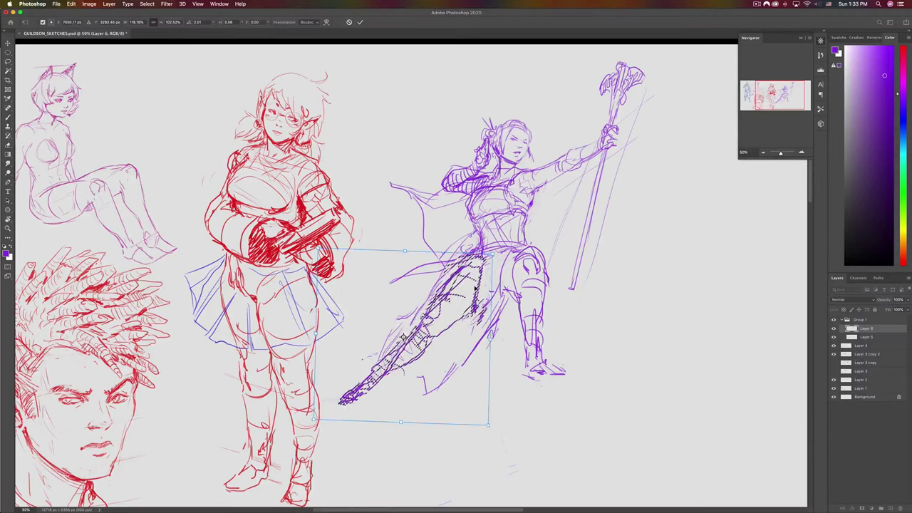
mouse_move(495, 342)
mouse_down()
mouse_move(503, 344)
mouse_move(498, 329)
mouse_up()
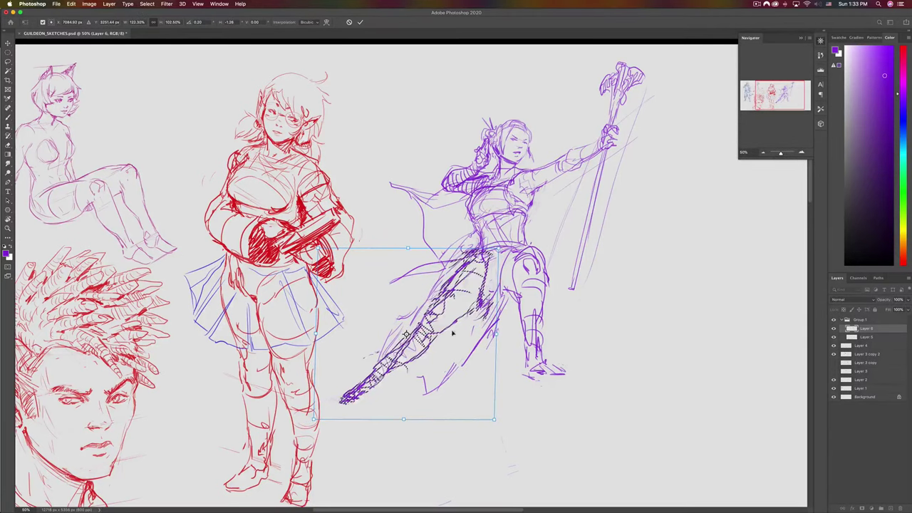
drag(312, 421, 305, 441)
drag(407, 248, 400, 247)
key(Return)
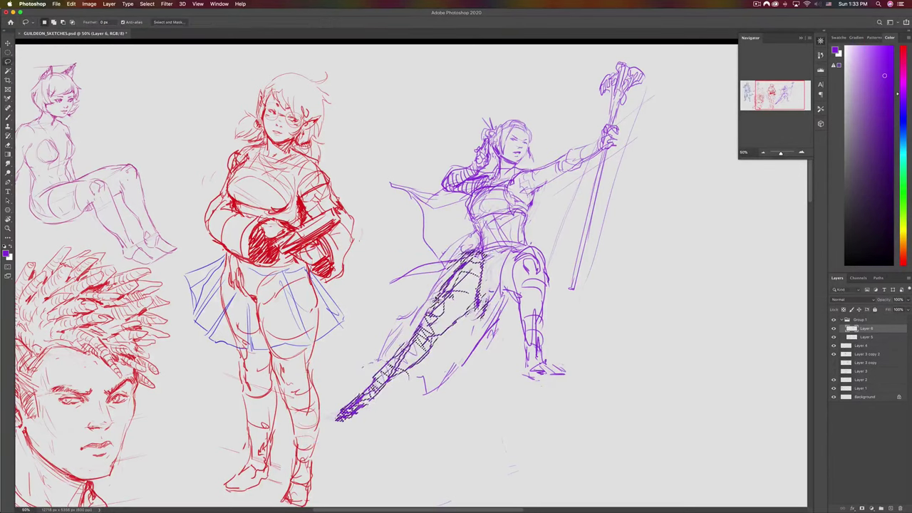
key(super+d)
key(b)
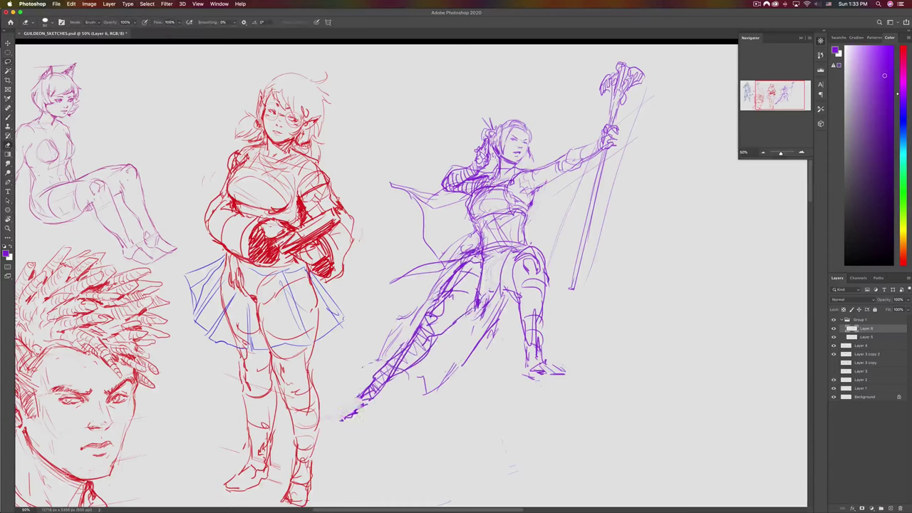
- Redraw the rear foot with a shorter, darker shape, then clean up and re-sketch the rear leg's knee and shin armor
key(b)
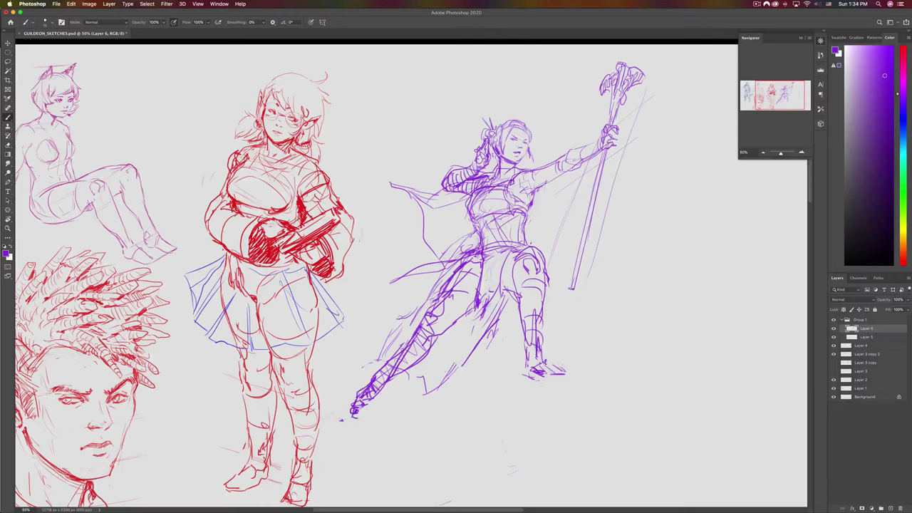
mouse_move(352, 416)
mouse_down()
mouse_move(366, 412)
mouse_move(372, 394)
mouse_up()
key(e)
mouse_move(409, 350)
mouse_down()
mouse_move(388, 375)
mouse_move(416, 336)
mouse_move(396, 354)
mouse_up()
key(b)
drag(417, 322, 381, 379)
drag(391, 376, 416, 352)
drag(406, 345, 422, 357)
- Flip the canvas horizontally and sketch a jagged rock ledge under the violet figure's front and rear feet
key(super+shift+h)
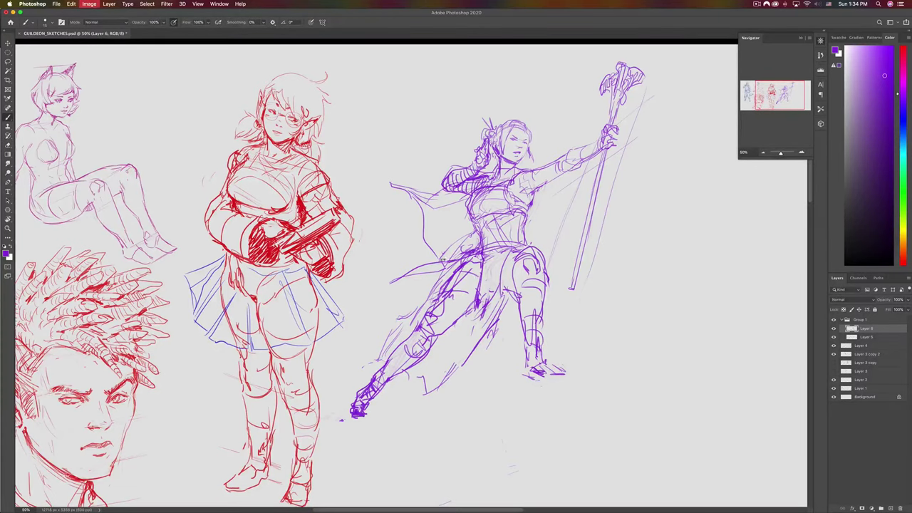
scroll(449, 235, left, 10)
scroll(449, 235, up, 2)
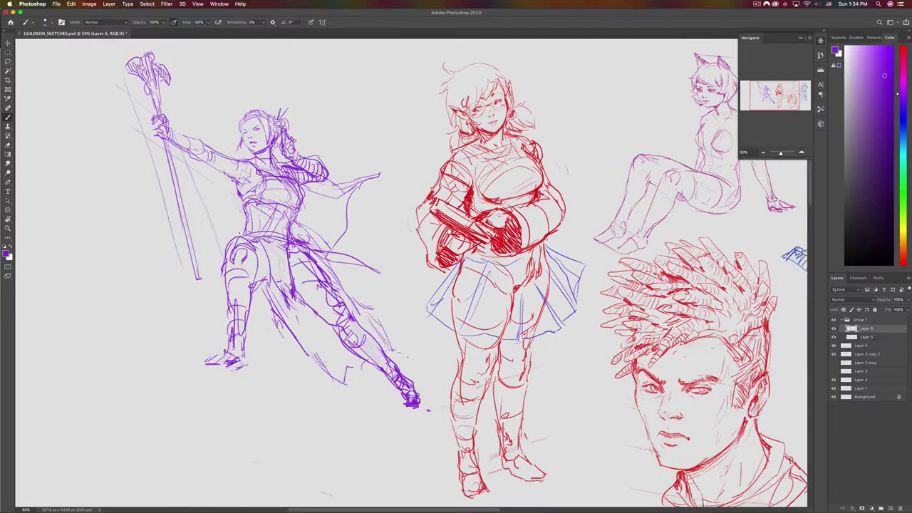
drag(452, 241, 436, 229)
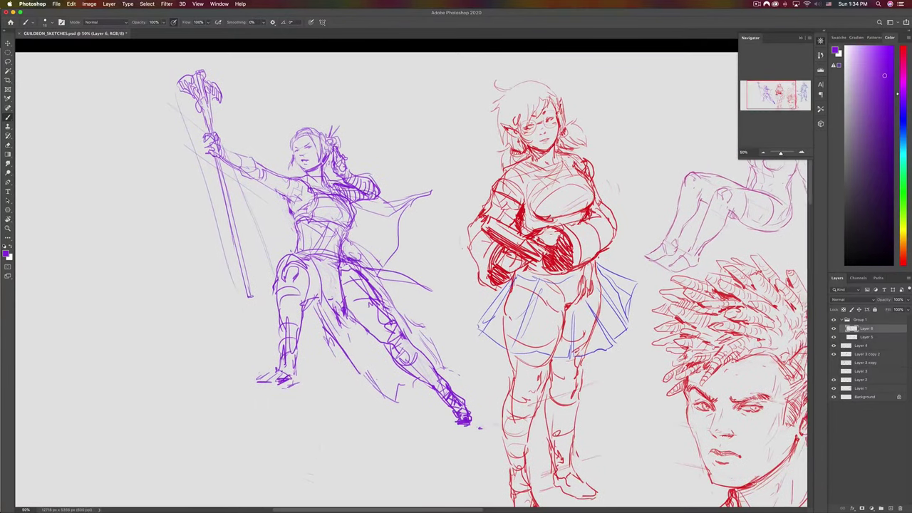
drag(235, 395, 262, 381)
drag(315, 411, 407, 422)
mouse_move(314, 403)
mouse_down()
mouse_move(456, 421)
mouse_move(440, 443)
mouse_up()
drag(391, 408, 430, 418)
drag(326, 389, 339, 406)
drag(308, 386, 328, 391)
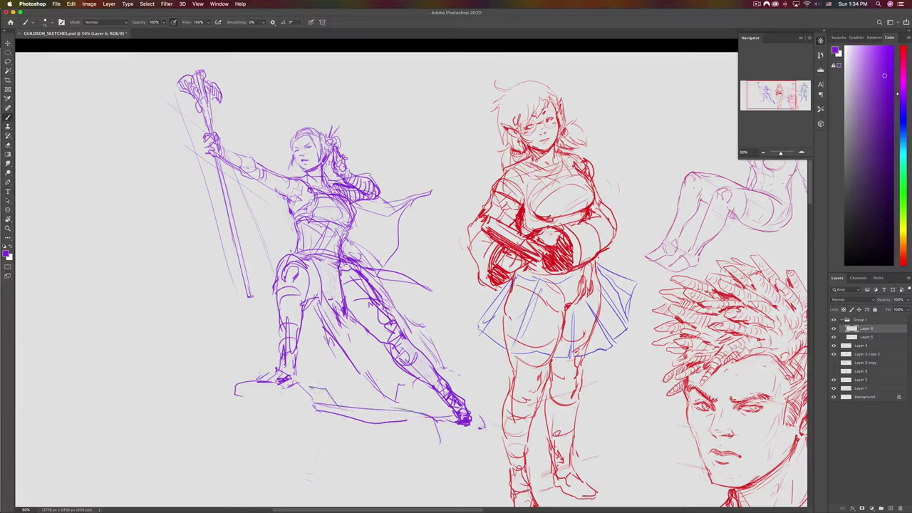
- Sketch angular floating rock fragments around the staff, from beside the front shin up to the staff's head
mouse_move(208, 338)
mouse_down()
mouse_move(231, 359)
mouse_move(210, 345)
mouse_up()
drag(203, 342, 231, 358)
mouse_move(207, 272)
mouse_down()
mouse_move(211, 291)
mouse_move(197, 280)
mouse_move(209, 275)
mouse_up()
mouse_move(170, 185)
mouse_down()
mouse_move(191, 190)
mouse_move(184, 195)
mouse_up()
drag(242, 123, 254, 137)
mouse_move(246, 123)
mouse_down()
mouse_move(253, 134)
mouse_move(235, 127)
mouse_up()
drag(239, 137, 253, 134)
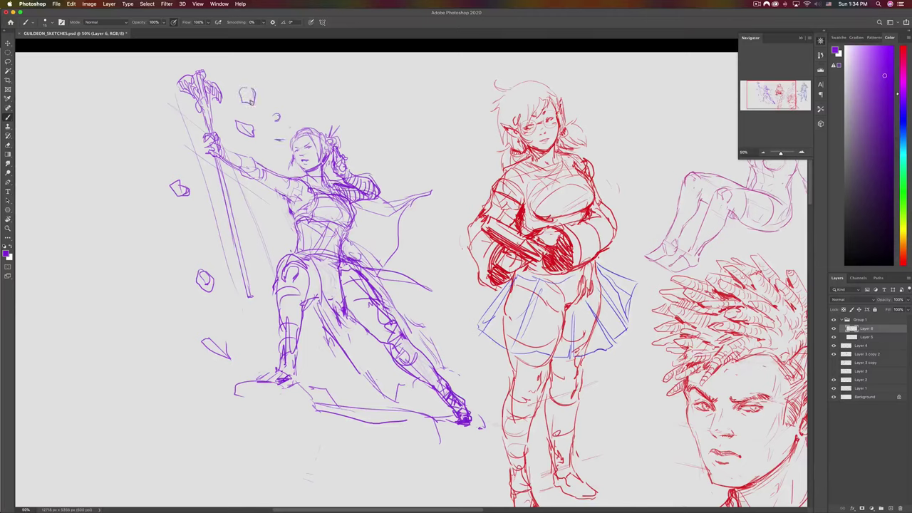
- Add a rock beyond the staff head, a small one beside the shaft, and scattered debris specks around the front leg
mouse_move(155, 94)
mouse_down()
mouse_move(152, 114)
mouse_move(165, 121)
mouse_up()
drag(170, 105, 167, 122)
drag(258, 223, 264, 231)
click(216, 285)
click(231, 319)
click(311, 339)
click(308, 348)
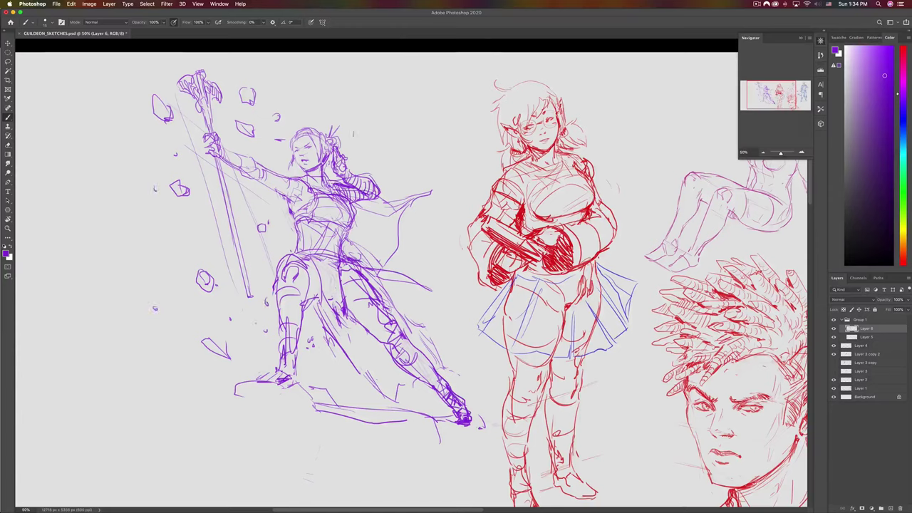
- Sketch long pointed shards above and behind the figure's head, shade their edges, and add more small debris around the staff
mouse_move(354, 132)
mouse_down()
mouse_move(354, 140)
mouse_move(382, 129)
mouse_move(344, 102)
mouse_up()
mouse_move(287, 88)
mouse_down()
mouse_move(307, 101)
mouse_move(278, 81)
mouse_move(295, 95)
mouse_up()
drag(259, 142, 270, 149)
drag(269, 150, 278, 152)
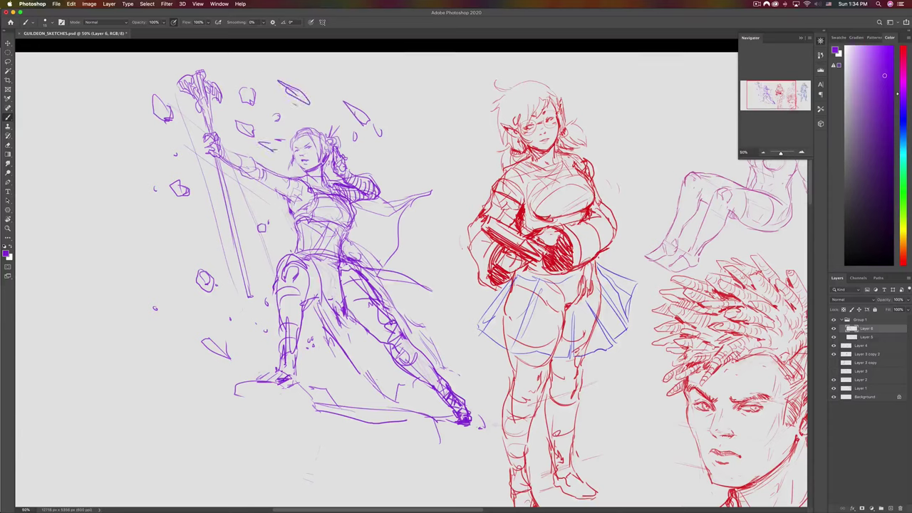
drag(306, 104, 275, 83)
drag(355, 114, 367, 125)
drag(150, 218, 221, 230)
drag(275, 262, 279, 285)
mouse_move(325, 324)
mouse_down()
mouse_move(329, 290)
mouse_move(340, 314)
mouse_up()
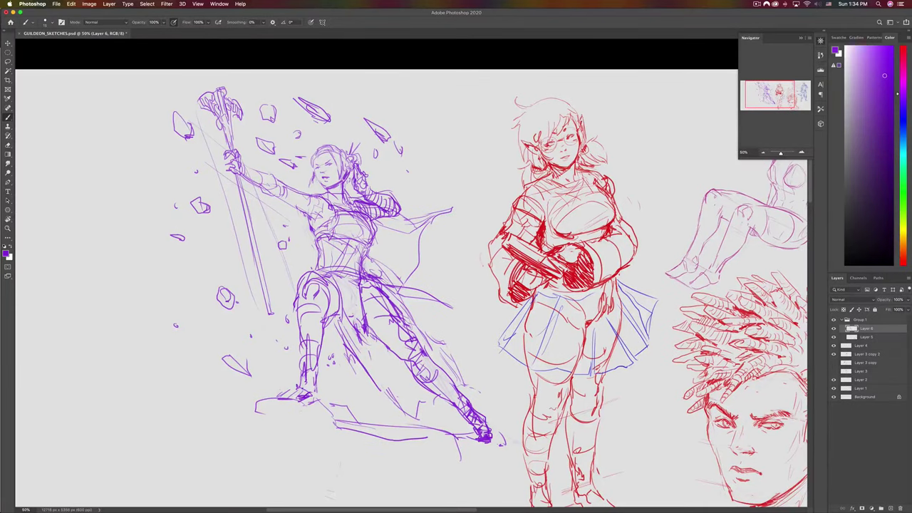
- Draw cloth folds over the front thigh and hatch the dark underside of the garment between the legs
mouse_move(332, 276)
mouse_down()
mouse_move(350, 315)
mouse_move(354, 307)
mouse_up()
drag(300, 322, 296, 401)
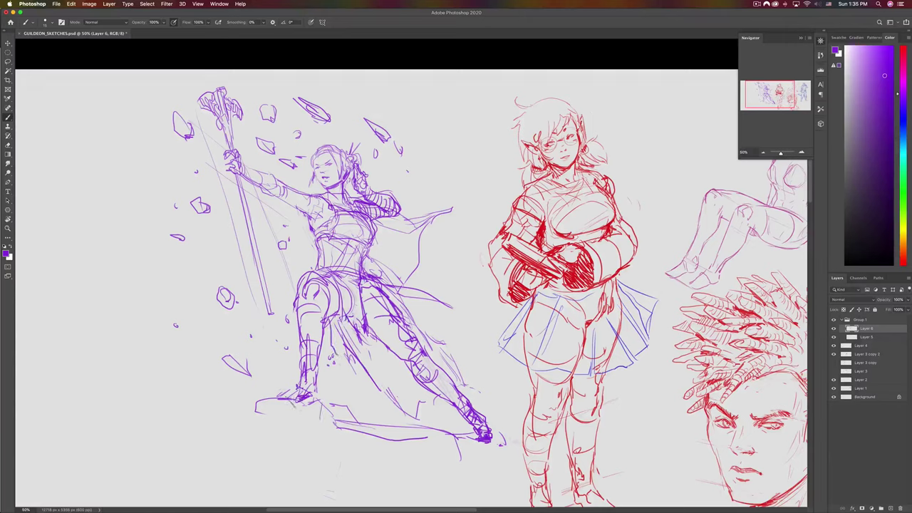
mouse_move(335, 335)
mouse_down()
mouse_move(340, 315)
mouse_move(351, 318)
mouse_move(331, 338)
mouse_move(345, 336)
mouse_up()
mouse_move(344, 324)
mouse_down()
mouse_move(352, 346)
mouse_move(375, 345)
mouse_move(387, 356)
mouse_up()
drag(385, 347, 395, 364)
drag(413, 323, 423, 343)
drag(407, 318, 416, 332)
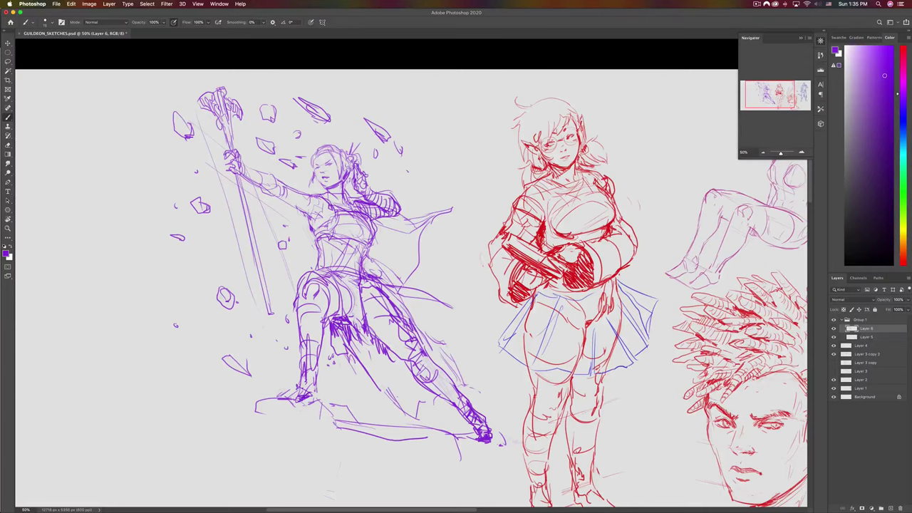
- Clean up and redraw the waist contour above the rear hip and save the document
key(e)
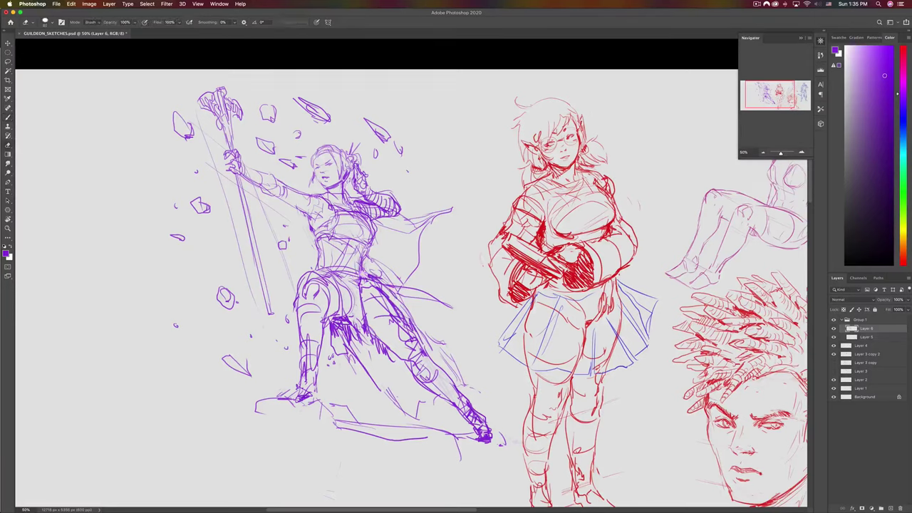
key(b)
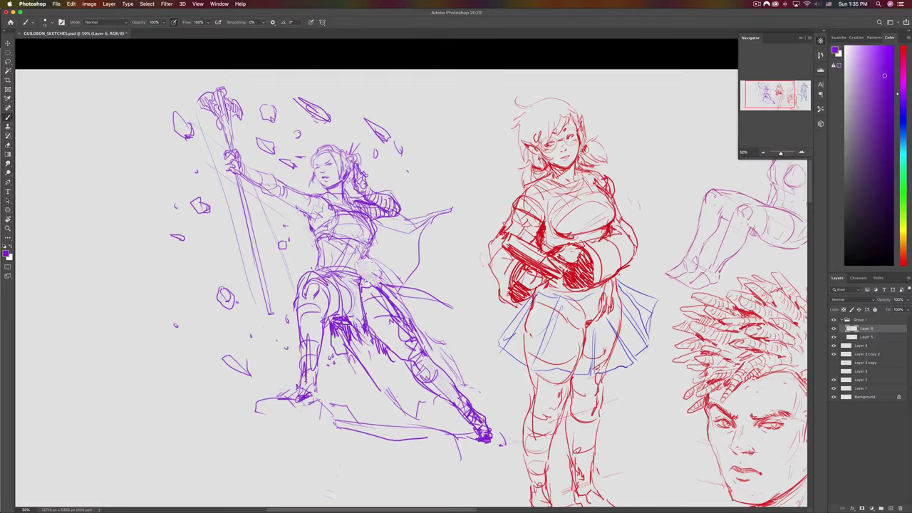
key(e)
drag(316, 238, 319, 265)
key(b)
key(super+z)
drag(370, 282, 367, 251)
key(super+s)
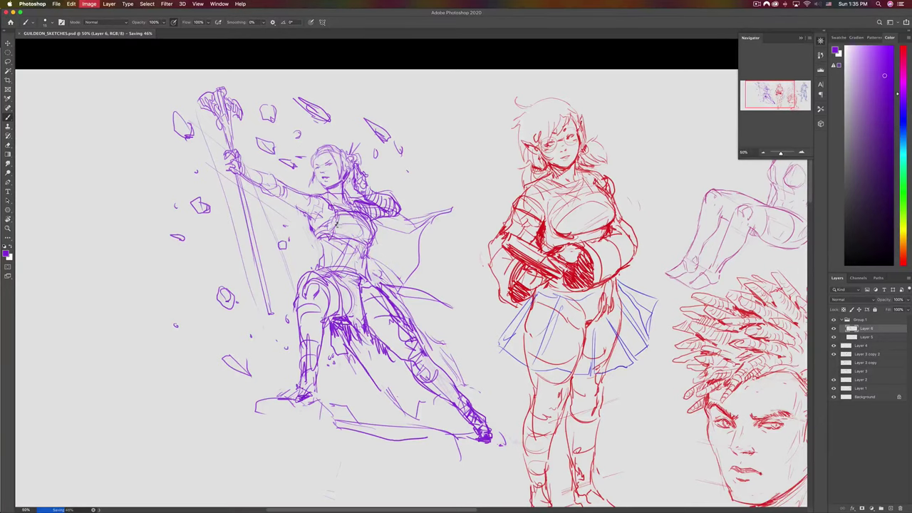
- Flip the canvas back to its original orientation and lasso the violet figure's upper body, cape and staff
scroll(338, 224, left, 5)
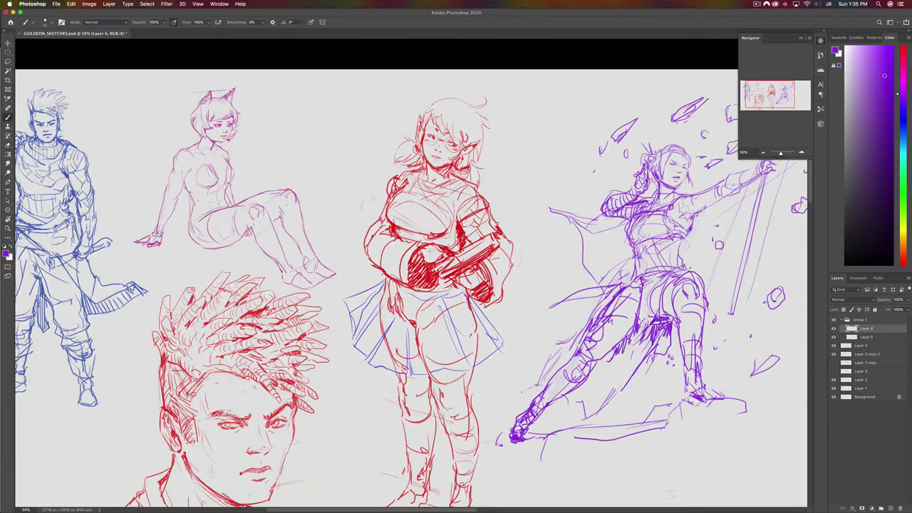
scroll(410, 285, right, 5)
scroll(411, 285, up, 2)
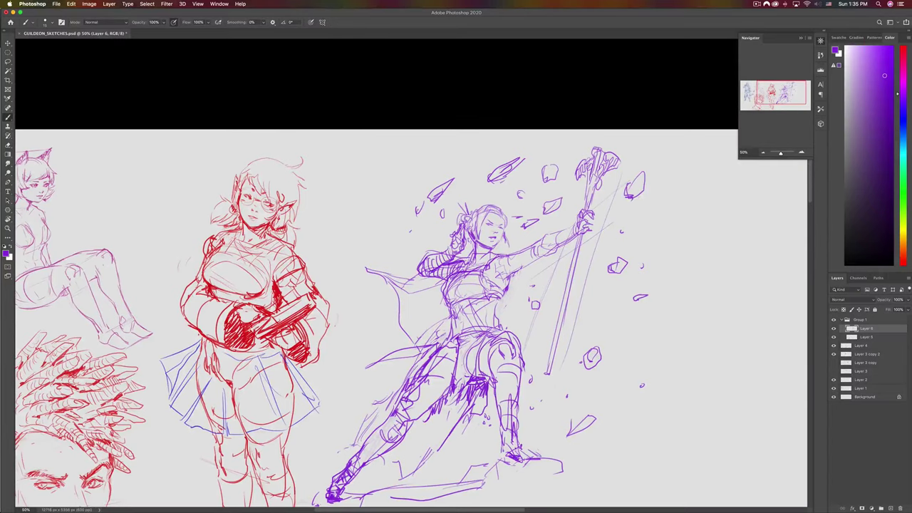
scroll(303, 259, down, 5)
scroll(302, 259, right, 4)
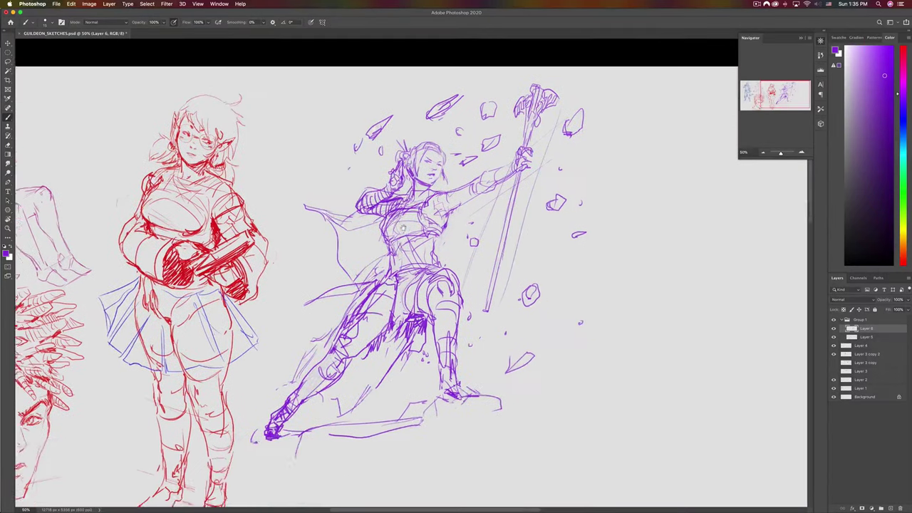
key(l)
mouse_move(303, 259)
mouse_down()
mouse_move(459, 265)
mouse_move(485, 298)
mouse_move(547, 142)
mouse_move(554, 62)
mouse_move(505, 99)
mouse_move(467, 152)
mouse_move(447, 158)
mouse_move(471, 155)
mouse_move(472, 135)
mouse_move(427, 114)
mouse_move(389, 120)
mouse_move(353, 165)
mouse_move(283, 171)
mouse_up()
- Try to rotate the selected upper body about 4° clockwise and skew it with Free Transform, and undo the change
key(ctrl+t)
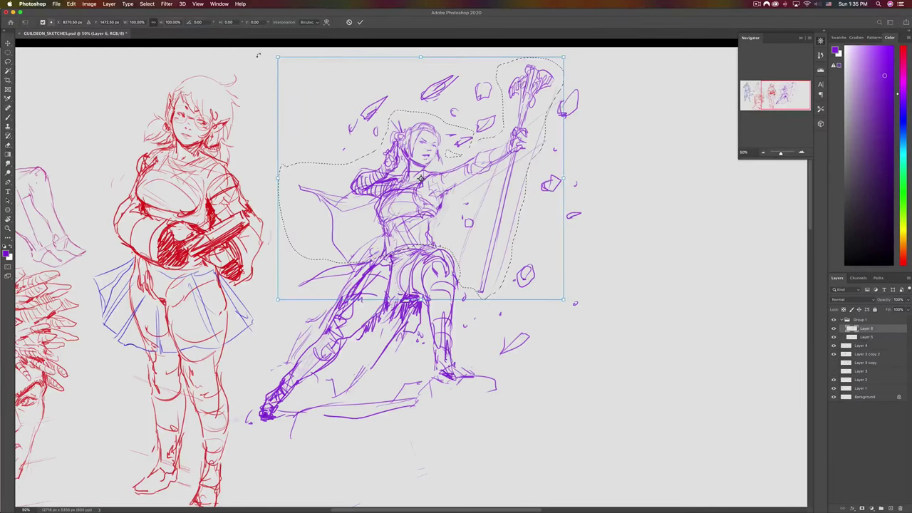
drag(254, 55, 281, 43)
drag(405, 184, 414, 184)
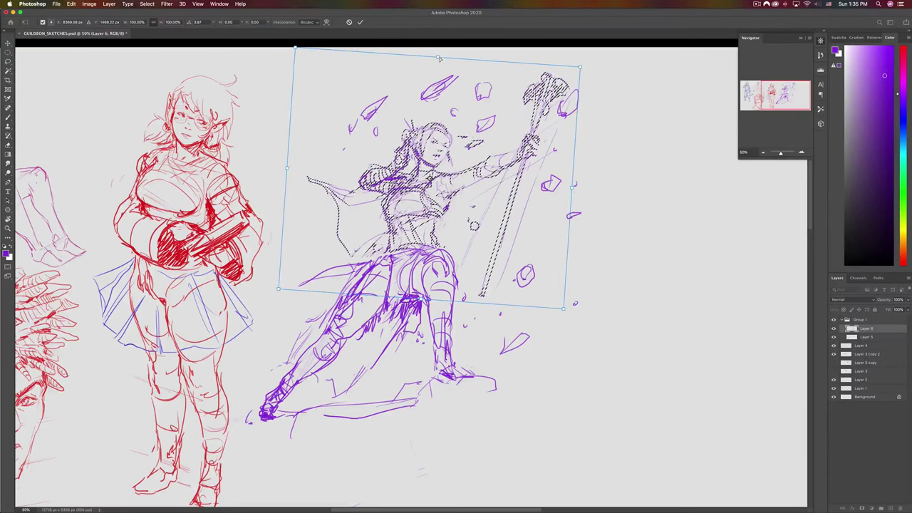
drag(438, 57, 451, 62)
drag(422, 297, 409, 302)
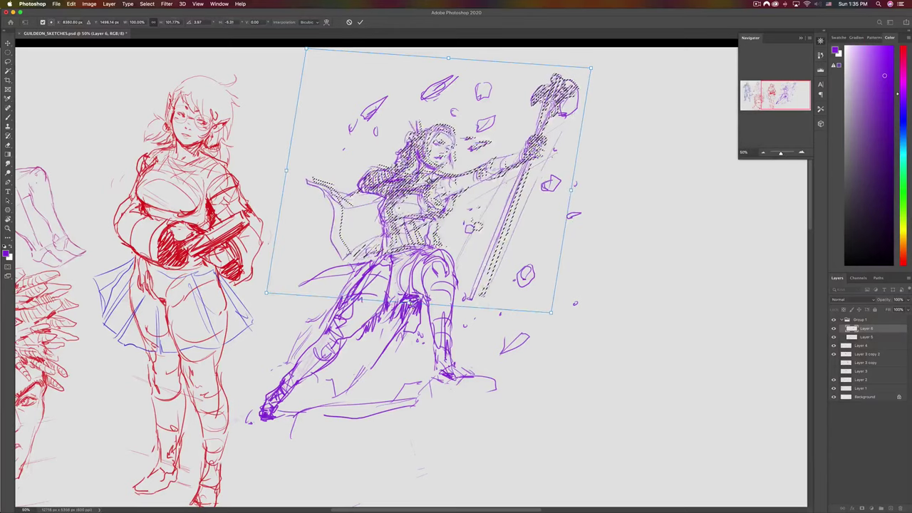
drag(439, 212, 445, 213)
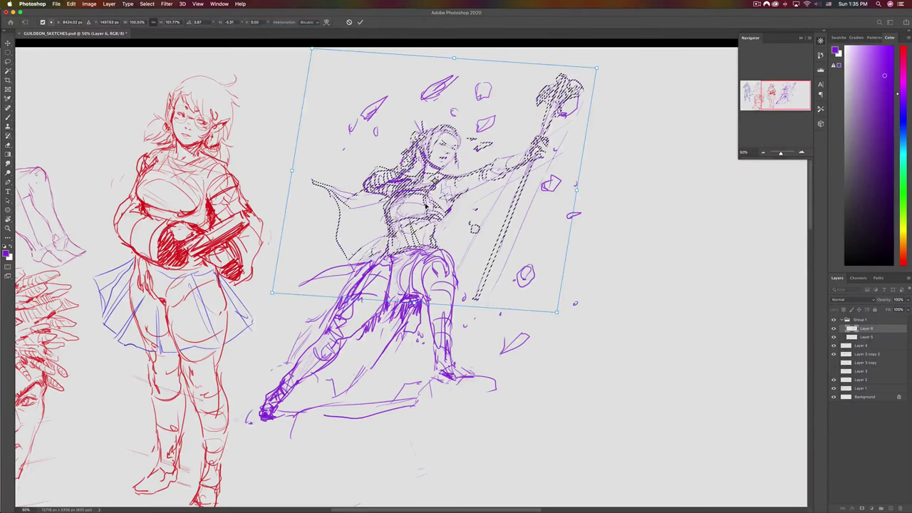
key(Return)
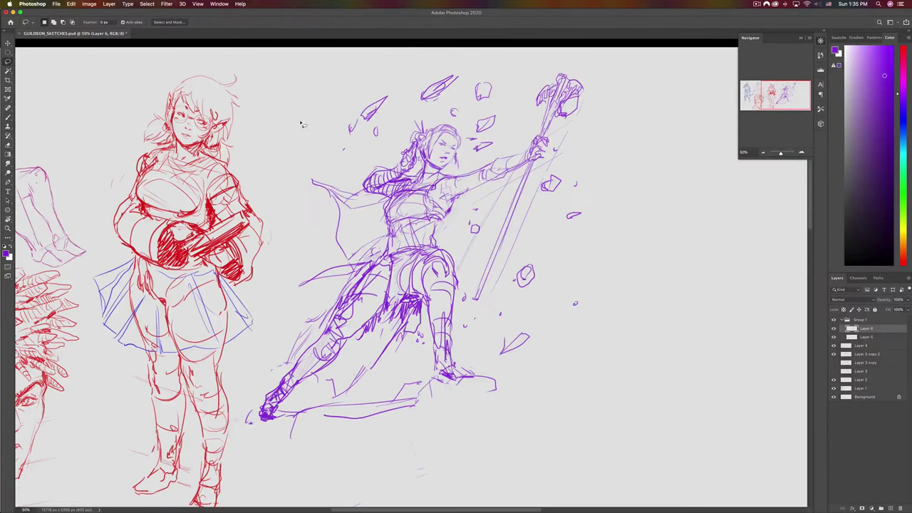
key(ctrl+z)
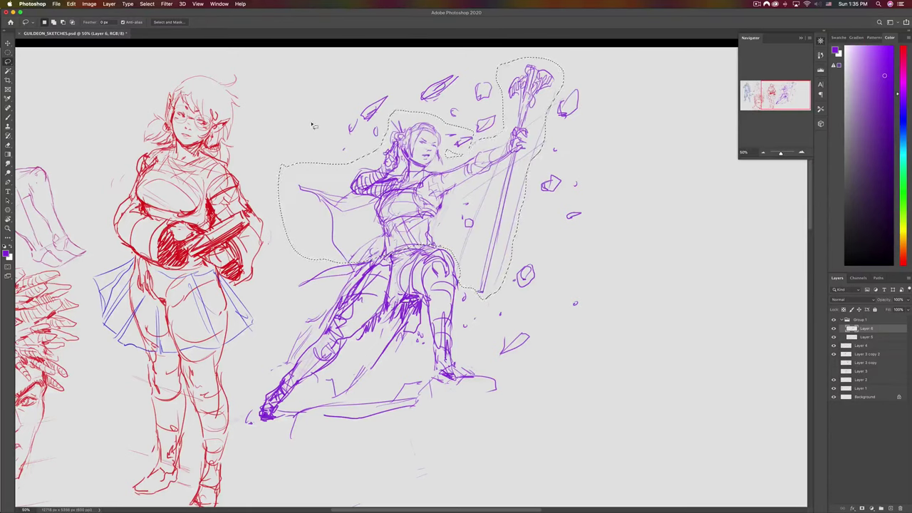
- Try to rotate the selected upper body clockwise and shift it up and forward with Free Transform, and undo the change
key(super+t)
drag(258, 58, 280, 35)
drag(402, 165, 418, 159)
drag(415, 193, 416, 191)
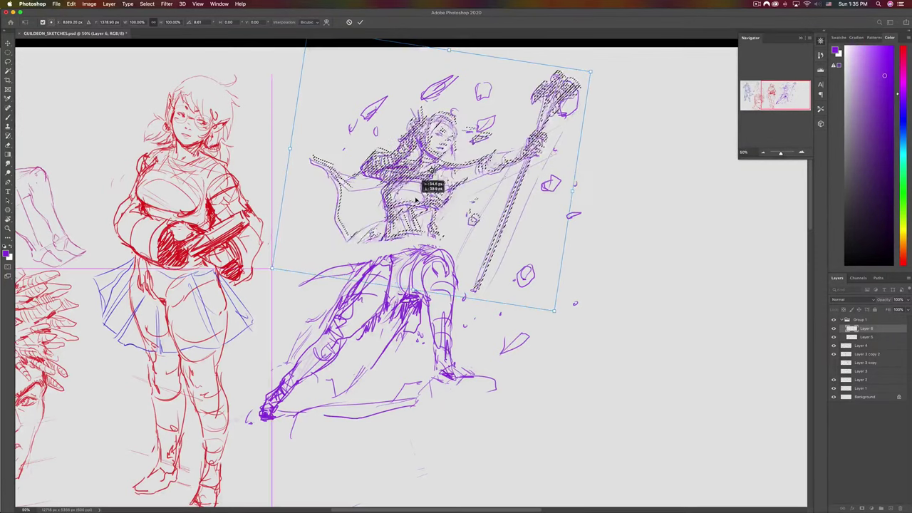
key(Return)
key(ctrl+d)
key(b)
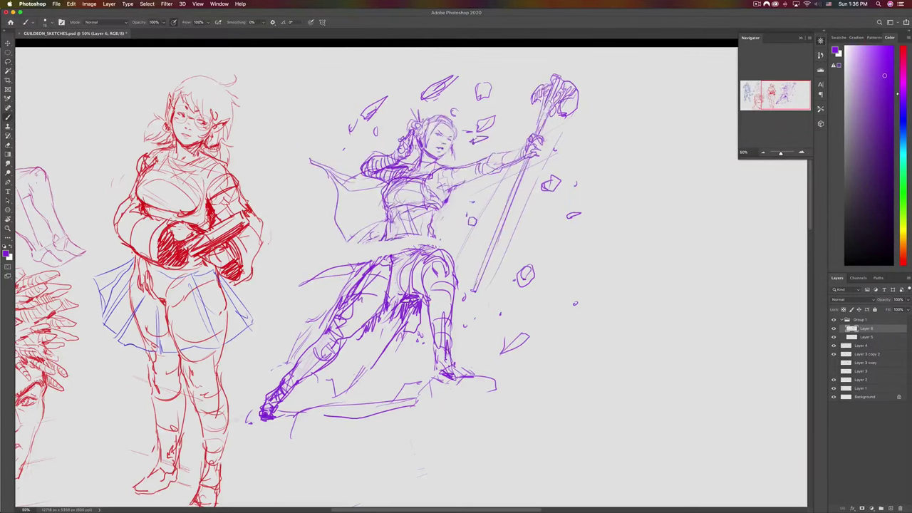
key(ctrl+z)
key(ctrl+z)
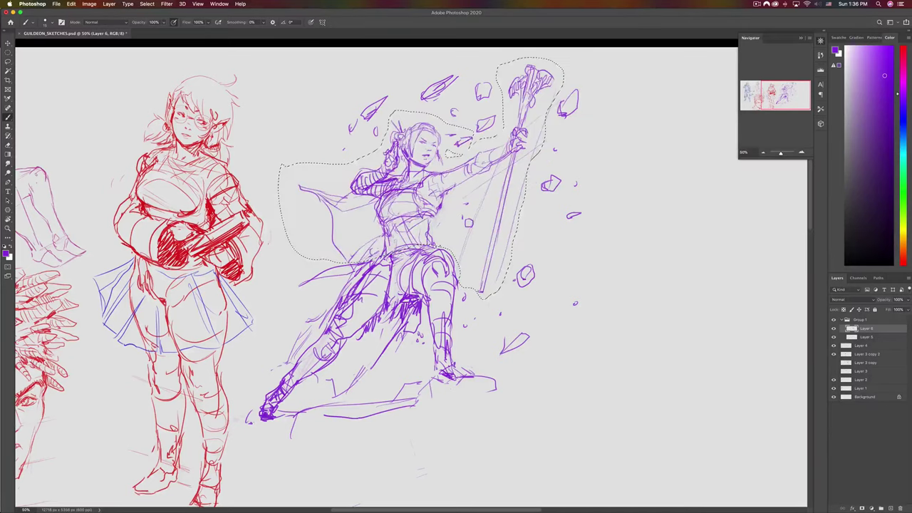
- Add the rock beside the staff head to the selection, rotate everything about 10.6° clockwise, shift it forward, and deselect
key(l)
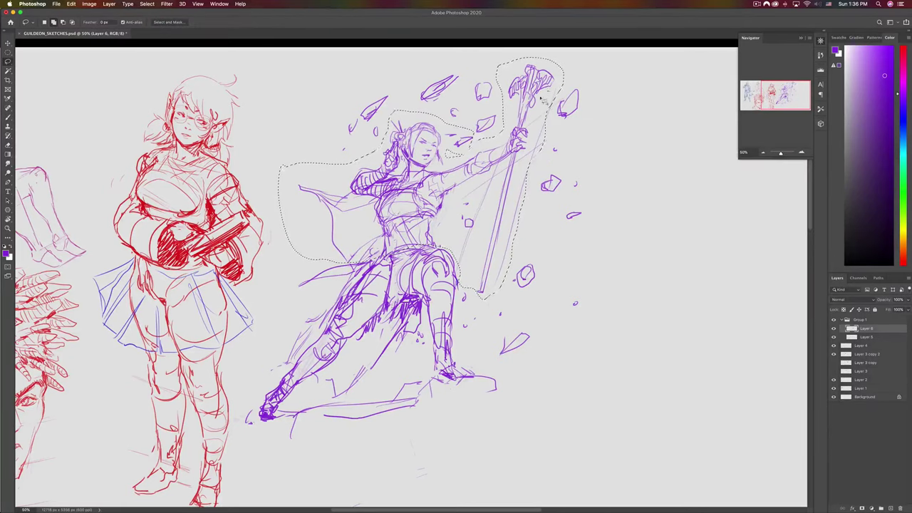
drag(548, 90, 546, 86)
key(ctrl+t)
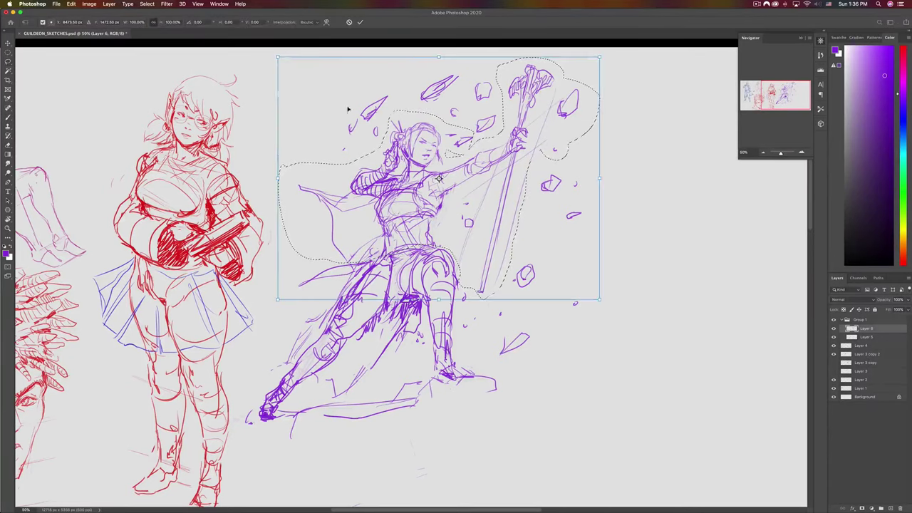
drag(255, 67, 272, 45)
drag(443, 209, 457, 199)
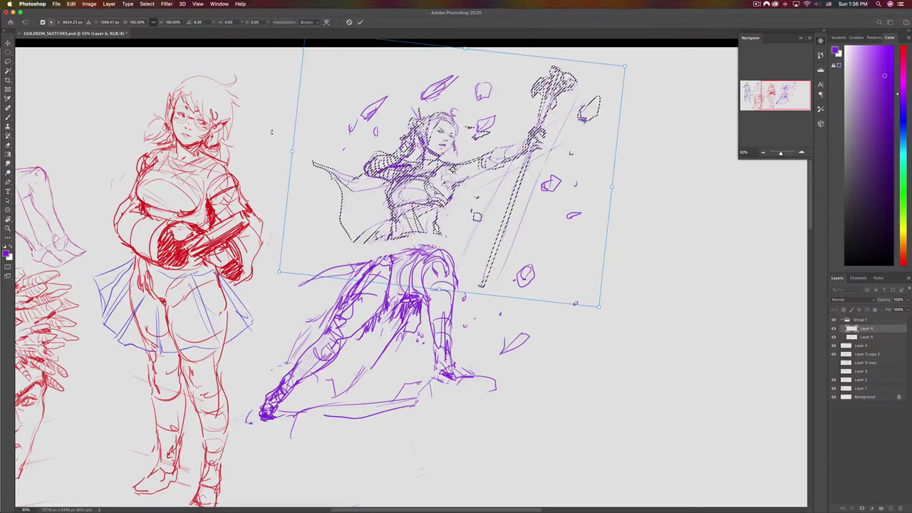
drag(275, 51, 281, 41)
drag(411, 201, 414, 210)
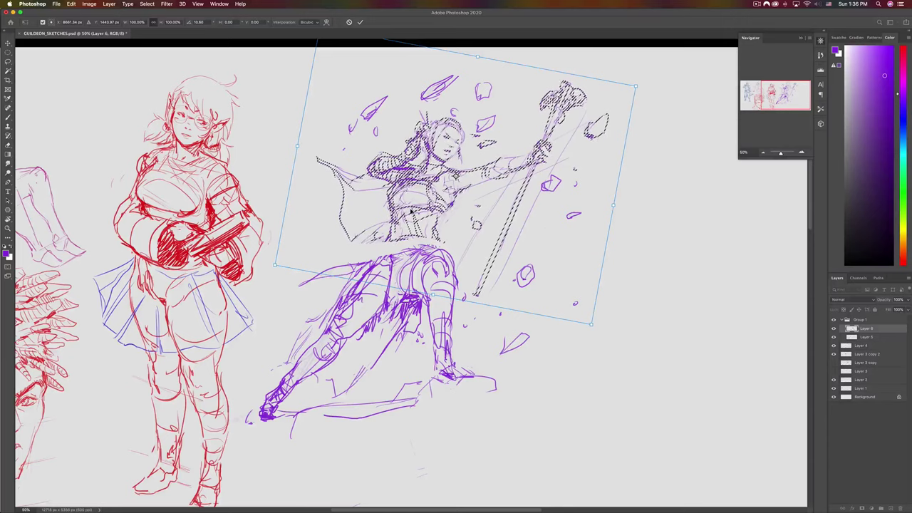
key(Return)
key(ctrl+d)
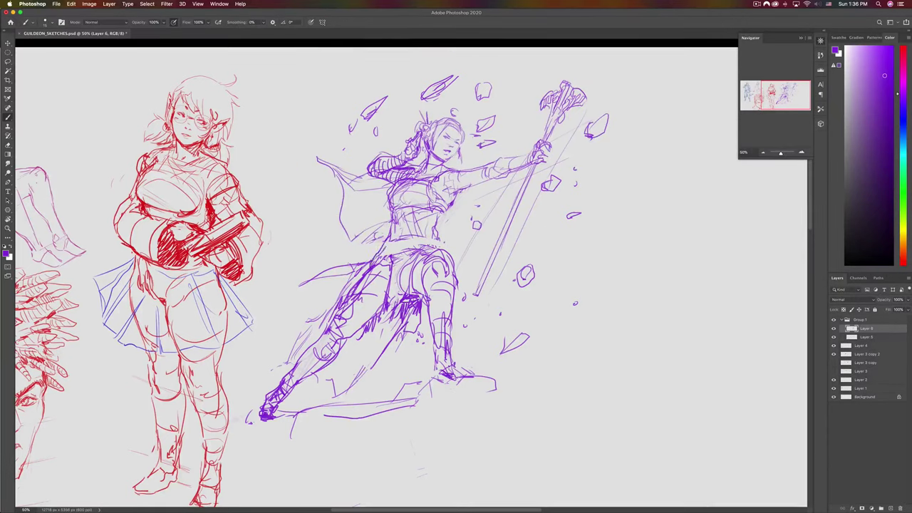
- Sketch the missing waist lines joining the torso to the hips and save the document
mouse_move(418, 250)
mouse_down()
mouse_move(444, 245)
mouse_move(421, 242)
mouse_up()
key(super+s)
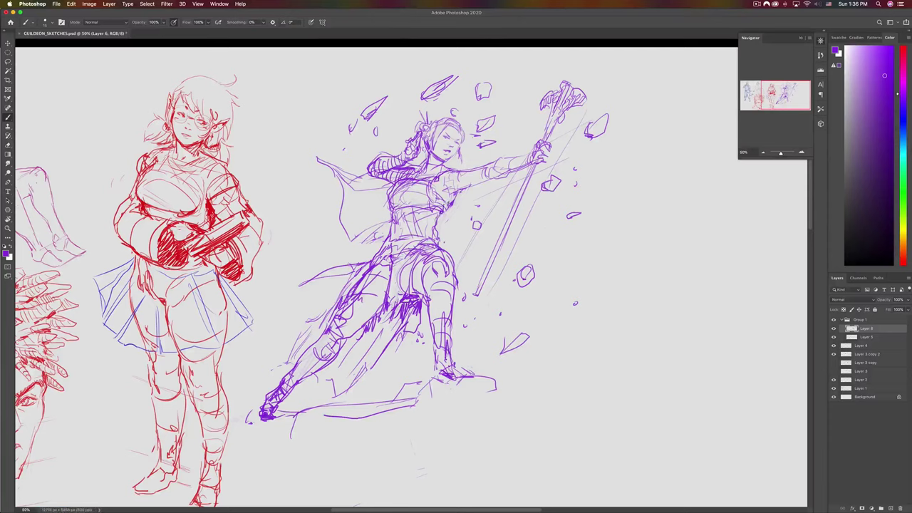
- Draw a row of vertical fold lines across the cape behind the torso
drag(386, 194, 385, 218)
drag(381, 191, 381, 217)
drag(371, 189, 365, 217)
mouse_move(356, 189)
mouse_down()
mouse_move(357, 227)
mouse_move(348, 221)
mouse_up()
drag(339, 196, 340, 214)
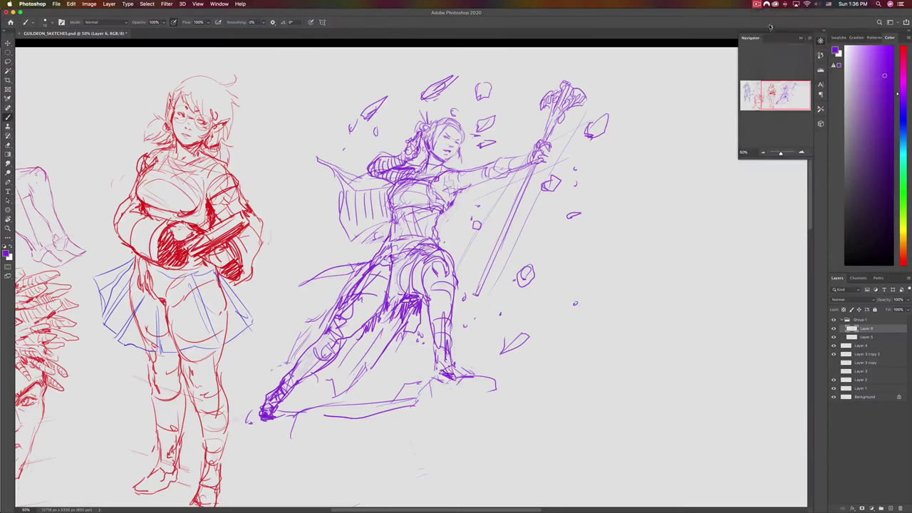
- Lasso the upper body, cape, staff and shards above the head, and move them slightly down toward the hips
key(l)
mouse_move(289, 164)
mouse_down()
mouse_move(462, 274)
mouse_move(509, 262)
mouse_move(576, 132)
mouse_move(520, 118)
mouse_move(471, 149)
mouse_move(499, 155)
mouse_move(439, 52)
mouse_move(285, 155)
mouse_move(289, 164)
mouse_up()
key(v)
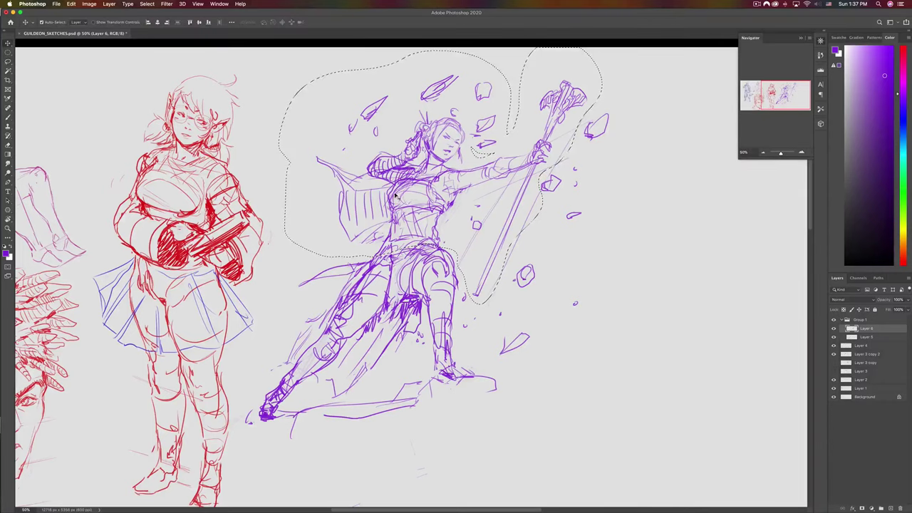
drag(422, 201, 420, 211)
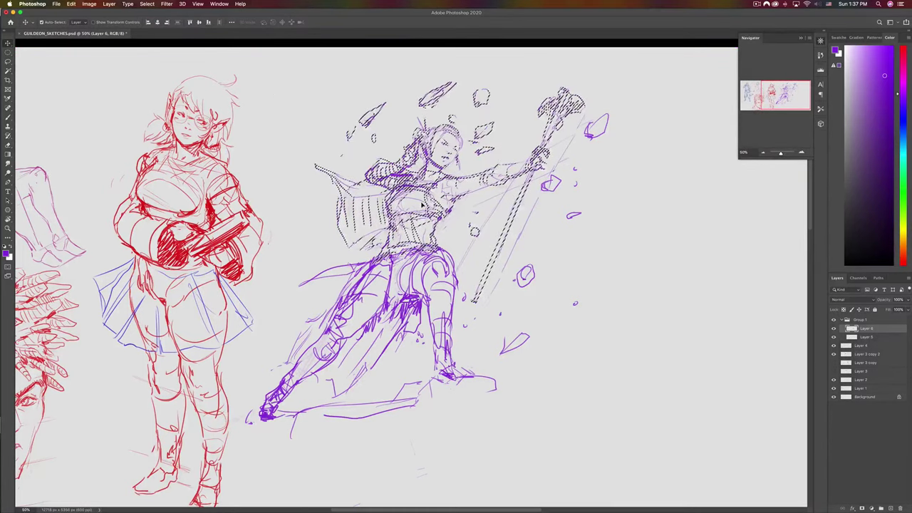
- Deselect the upper body and compare its shifted placement with the previous one by undoing and redoing the move
key(super+d)
key(super+z)
key(super+z)
key(super+shift+z)
key(super+shift+z)
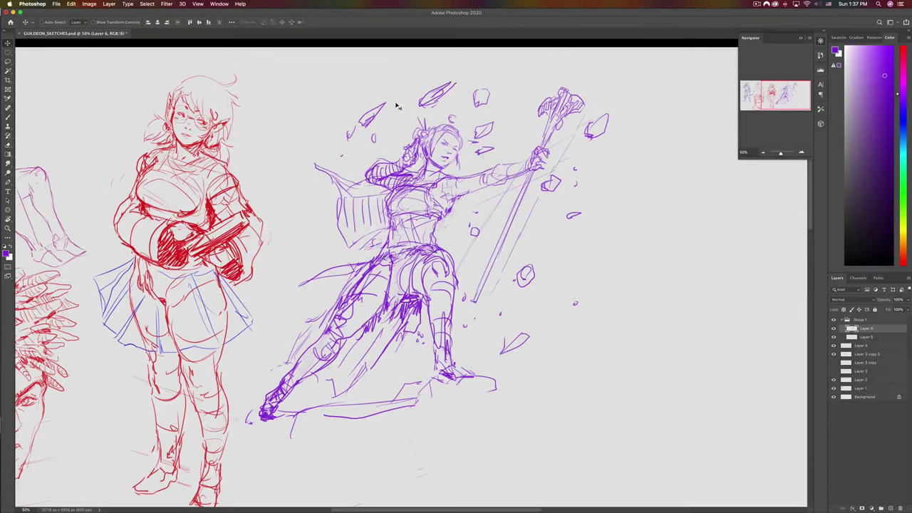
- Extend the trailing skirt cloth behind the rear leg with long pointed strands and dark hatching
key(r)
drag(280, 184, 464, 205)
drag(337, 127, 247, 357)
key(b)
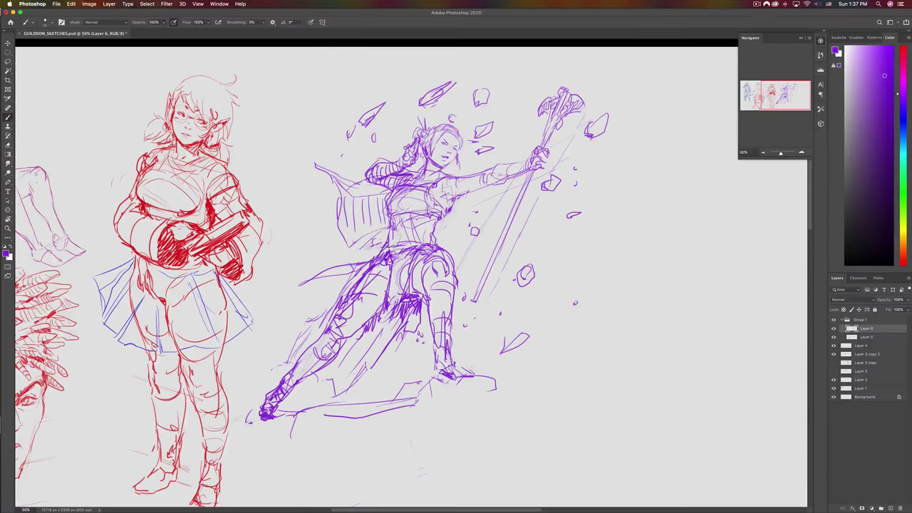
drag(265, 332, 352, 275)
mouse_move(279, 329)
mouse_down()
mouse_move(346, 284)
mouse_move(341, 290)
mouse_up()
drag(305, 345, 352, 286)
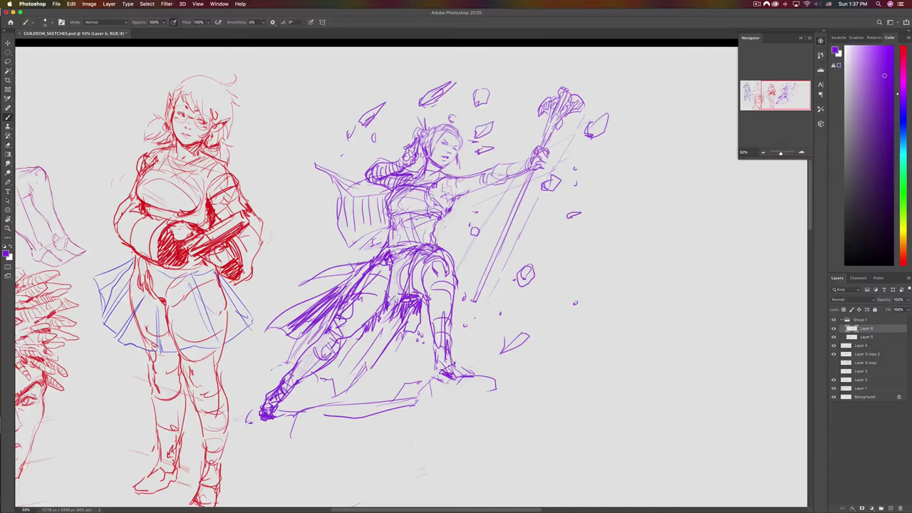
- Erase the excess lines on the skirt cloth between the thighs and touch up the waistline at the figure's back
key(e)
drag(397, 296, 386, 316)
drag(400, 276, 384, 312)
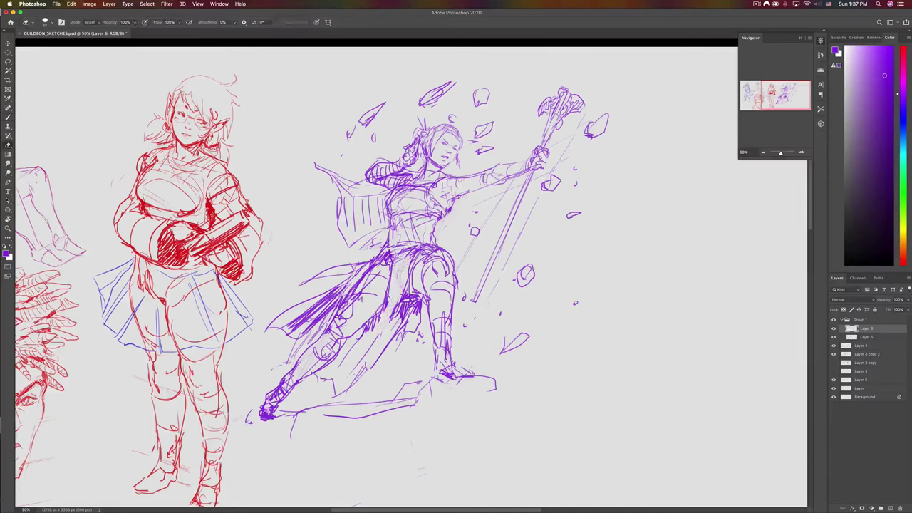
drag(406, 257, 391, 264)
key(b)
drag(403, 243, 386, 248)
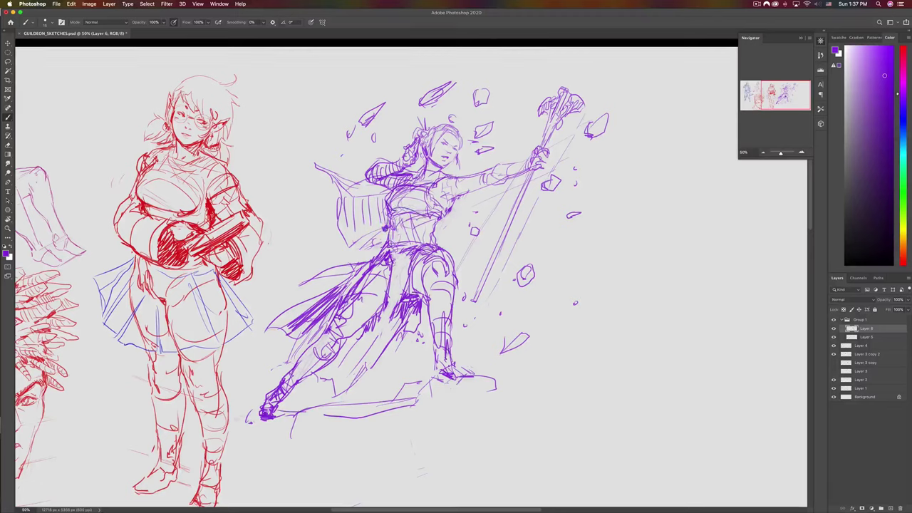
- Lasso the rear leg with its trailing cloth, stretch and skew it slightly away from the body, and deselect
drag(316, 231, 285, 225)
key(l)
mouse_move(241, 373)
mouse_down()
mouse_move(220, 423)
mouse_move(348, 366)
mouse_move(369, 267)
mouse_move(260, 276)
mouse_move(234, 361)
mouse_up()
key(super+t)
drag(290, 423, 283, 424)
drag(288, 242, 287, 239)
mouse_move(204, 423)
mouse_down()
mouse_move(189, 422)
mouse_move(199, 422)
mouse_up()
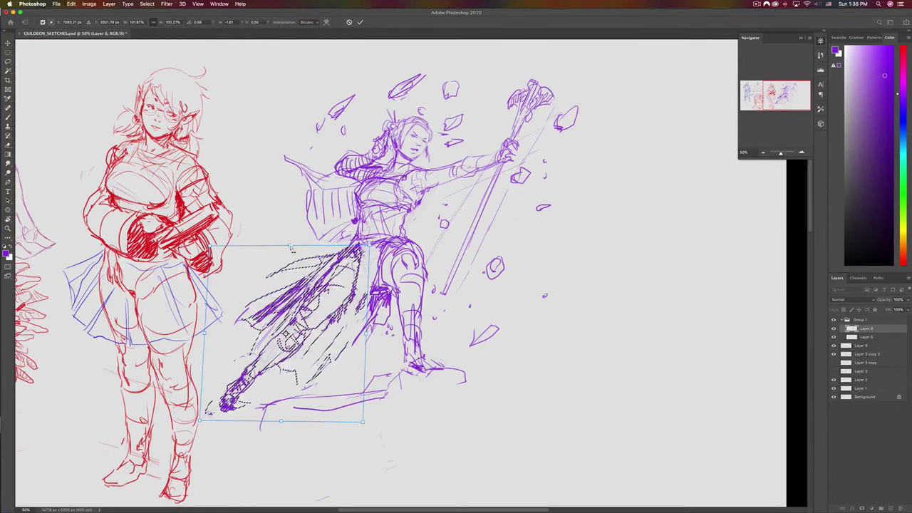
drag(288, 245, 289, 243)
key(Return)
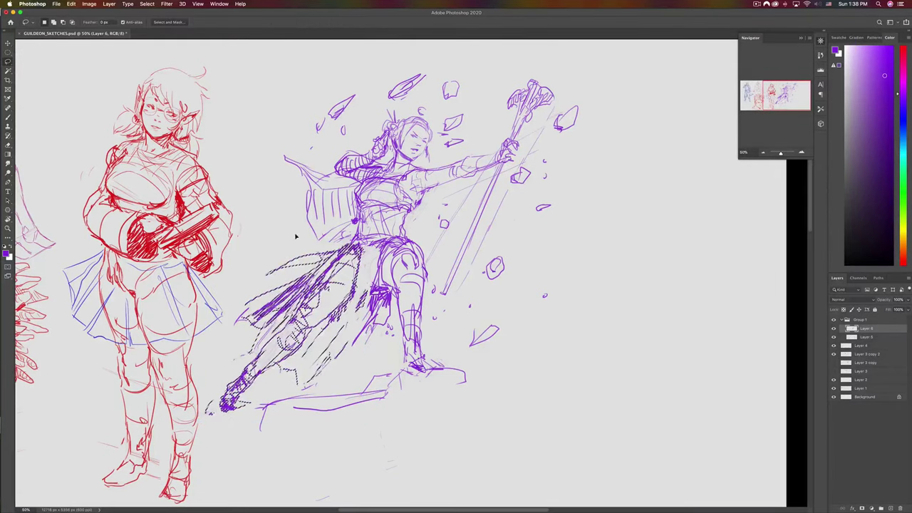
key(ctrl+d)
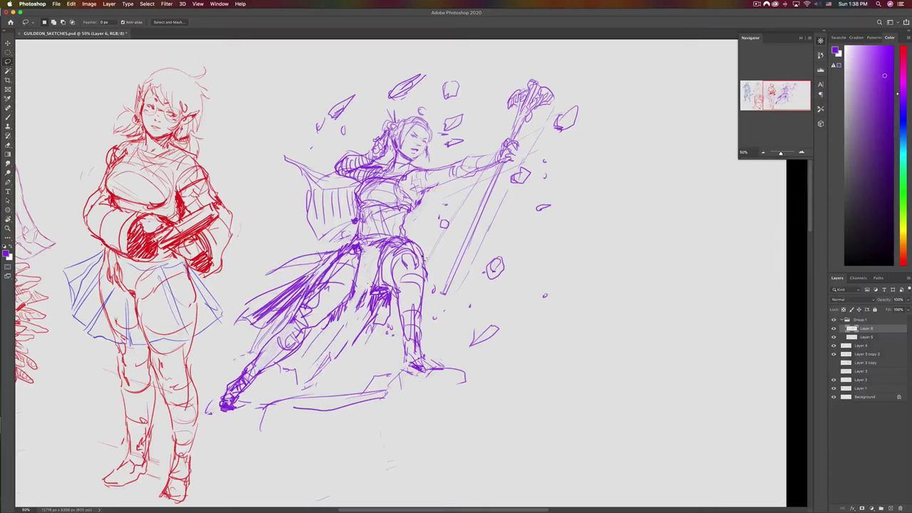
- Lasso the front leg, skew and shift it forward so the knee juts farther from the hips, and deselect
mouse_move(396, 367)
mouse_down()
mouse_move(447, 410)
mouse_move(477, 366)
mouse_move(436, 310)
mouse_move(434, 258)
mouse_move(408, 244)
mouse_move(392, 356)
mouse_up()
key(ctrl+t)
mouse_move(432, 407)
mouse_down()
mouse_move(421, 411)
mouse_move(443, 411)
mouse_up()
drag(447, 242, 471, 246)
key(Return)
key(ctrl+d)
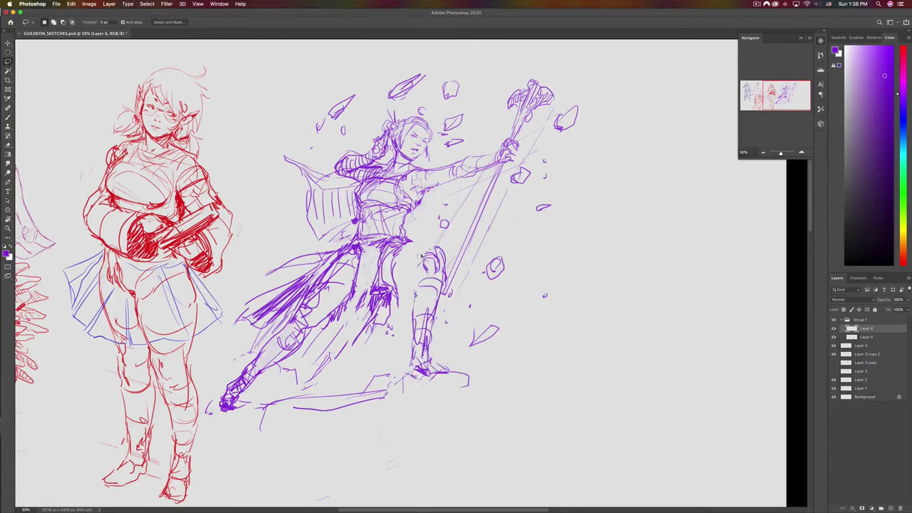
- Redraw the front thigh and knee contours to connect the hips with the shifted lower leg
key(b)
drag(408, 253, 440, 243)
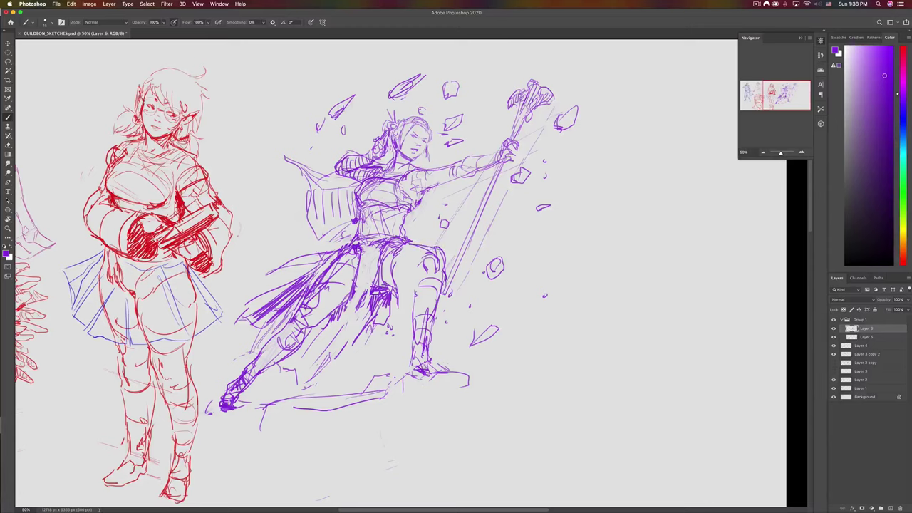
drag(418, 275, 410, 317)
mouse_move(423, 254)
mouse_down()
mouse_move(417, 284)
mouse_move(436, 286)
mouse_up()
drag(417, 251, 403, 282)
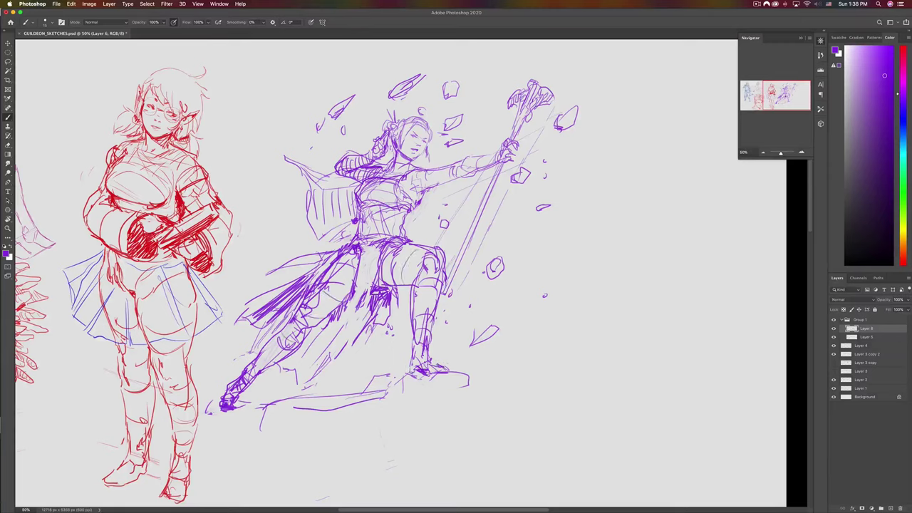
- Flip the canvas horizontally to check the lunging pose in mirror view
key(super+u)
drag(129, 238, 439, 249)
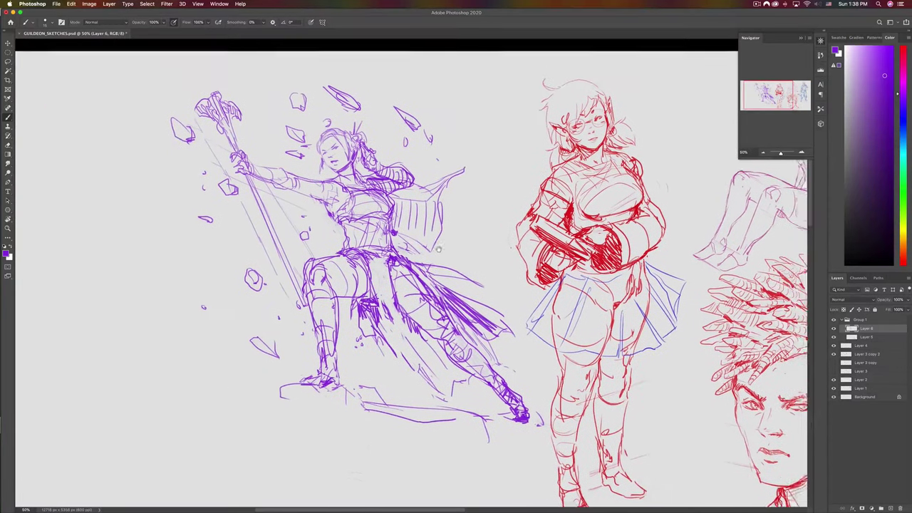
scroll(438, 248, left, 3)
- Darken the hatching under the hips and reinforce the contours of the rear thigh and its wraps
key(e)
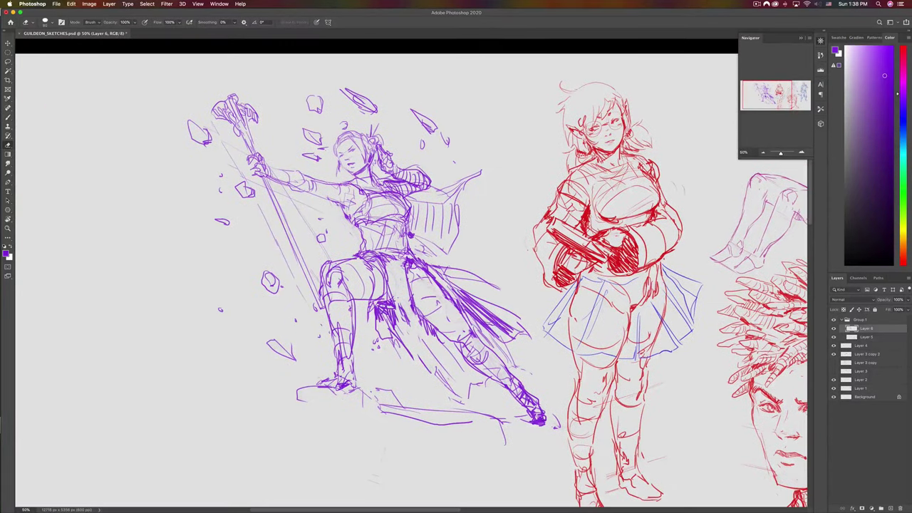
key(b)
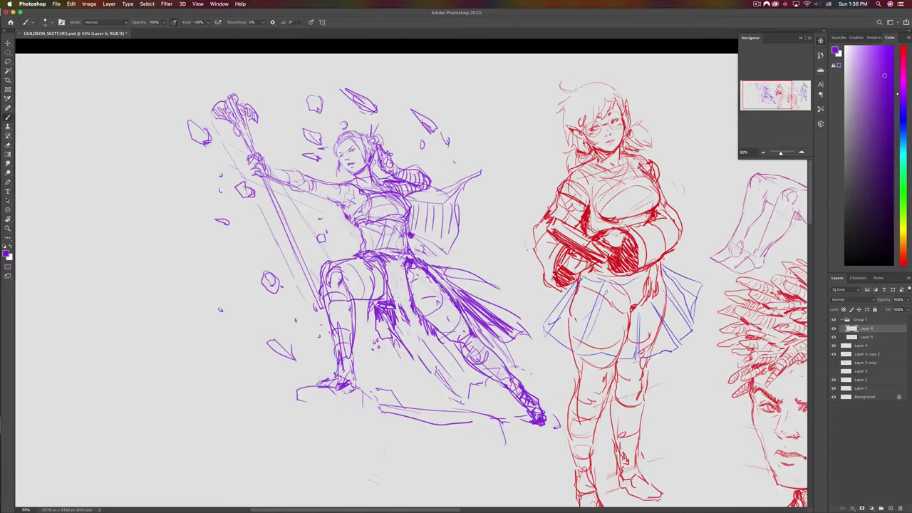
mouse_move(405, 272)
mouse_down()
mouse_move(396, 306)
mouse_move(418, 338)
mouse_move(379, 337)
mouse_up()
mouse_move(391, 325)
mouse_down()
mouse_move(374, 339)
mouse_move(455, 348)
mouse_up()
drag(491, 322, 471, 341)
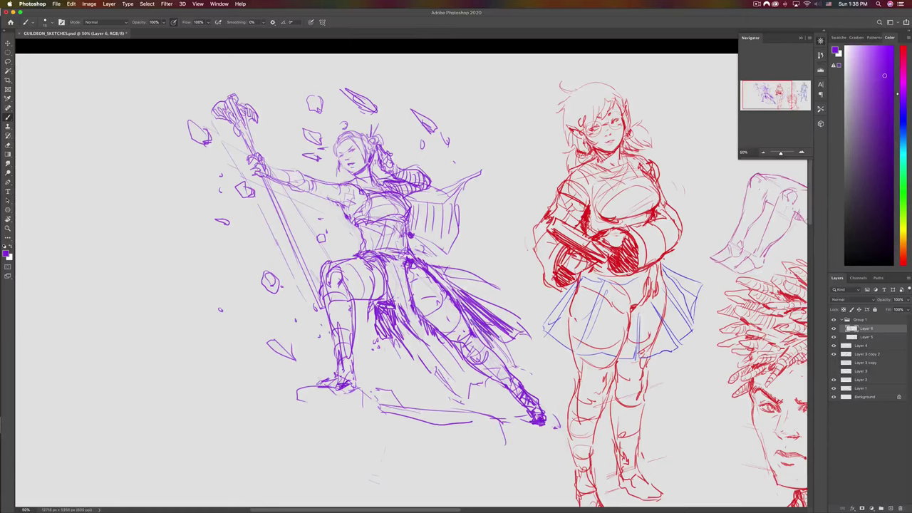
- Strengthen the lines of the outstretched forearm, its cuff and the hand gripping the staff
drag(453, 270, 432, 291)
drag(455, 272, 430, 293)
drag(426, 192, 409, 199)
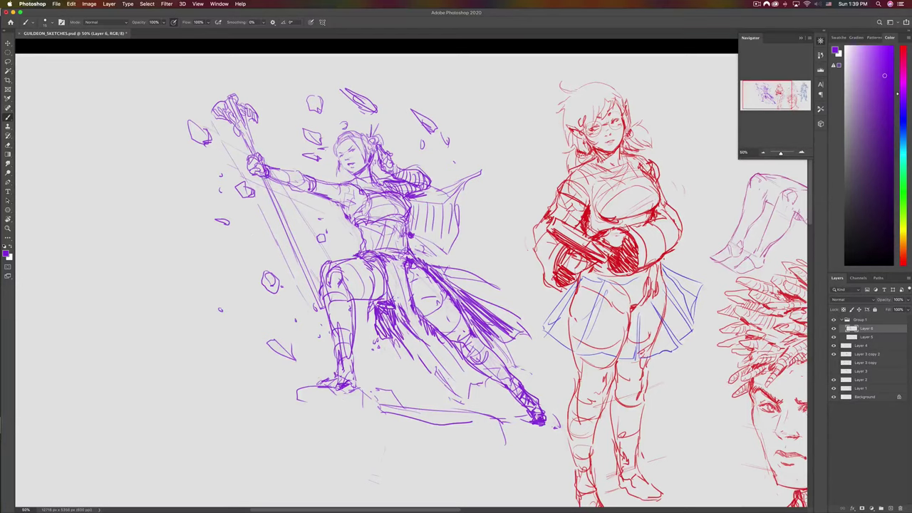
- Draw a long pointed shard beyond the staff head and smaller shards between the staff head and the figure's face
scroll(250, 210, right, 3)
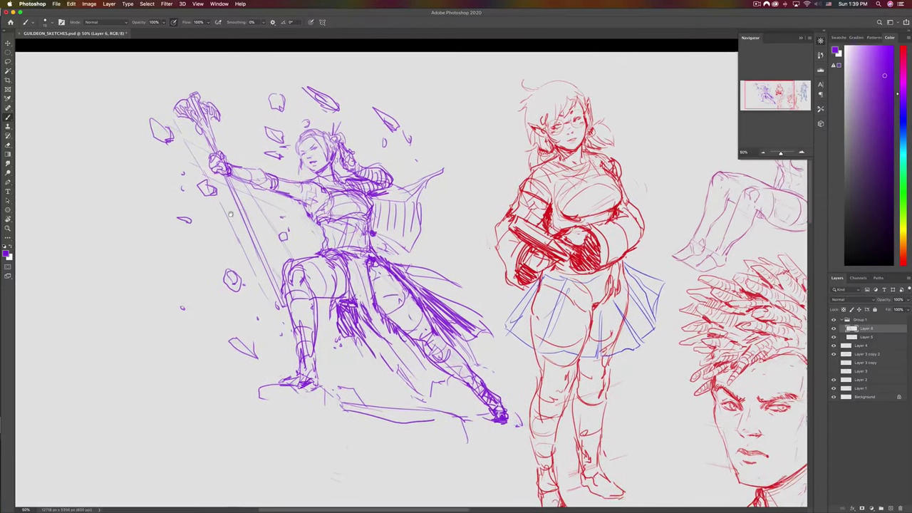
scroll(230, 214, left, 5)
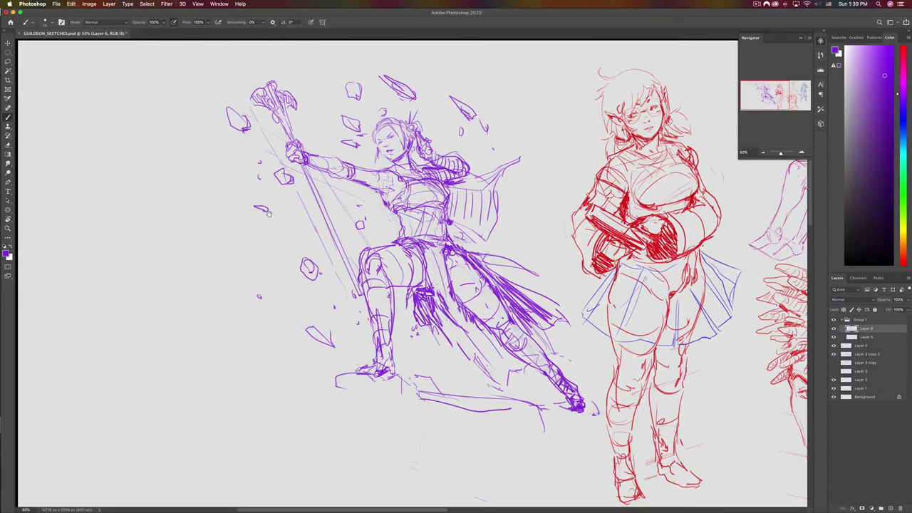
drag(272, 242, 299, 267)
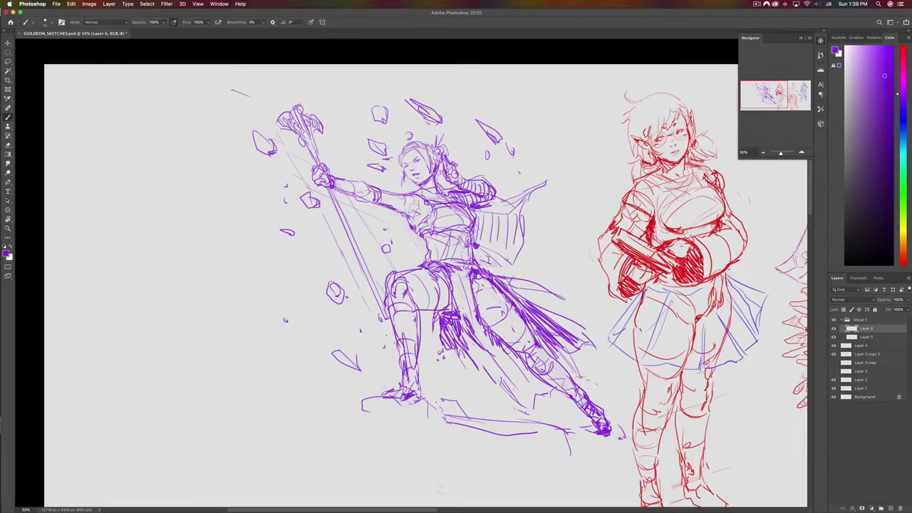
mouse_move(231, 90)
mouse_down()
mouse_move(254, 101)
mouse_move(205, 81)
mouse_move(258, 107)
mouse_up()
mouse_move(332, 125)
mouse_down()
mouse_move(344, 122)
mouse_move(341, 130)
mouse_up()
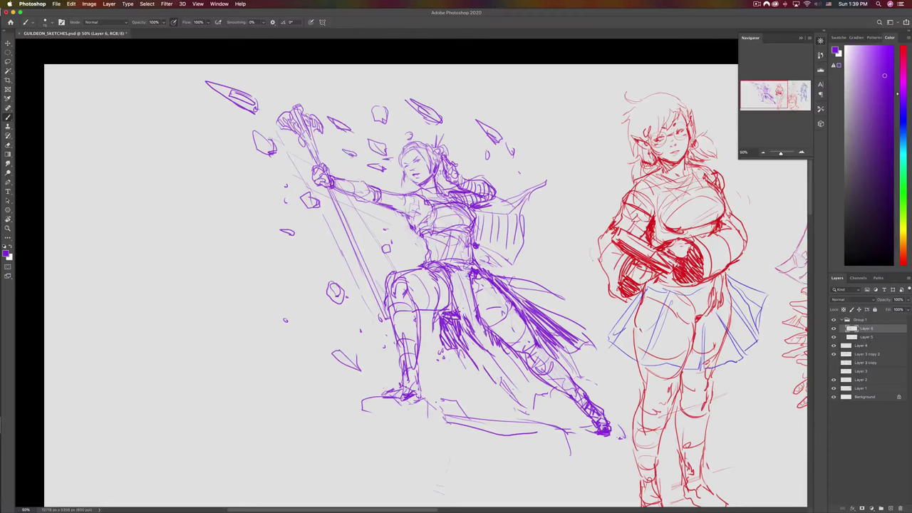
- Lasso the outstretched arm and staff, skew them upward, shift them slightly away from the body, and deselect
key(e)
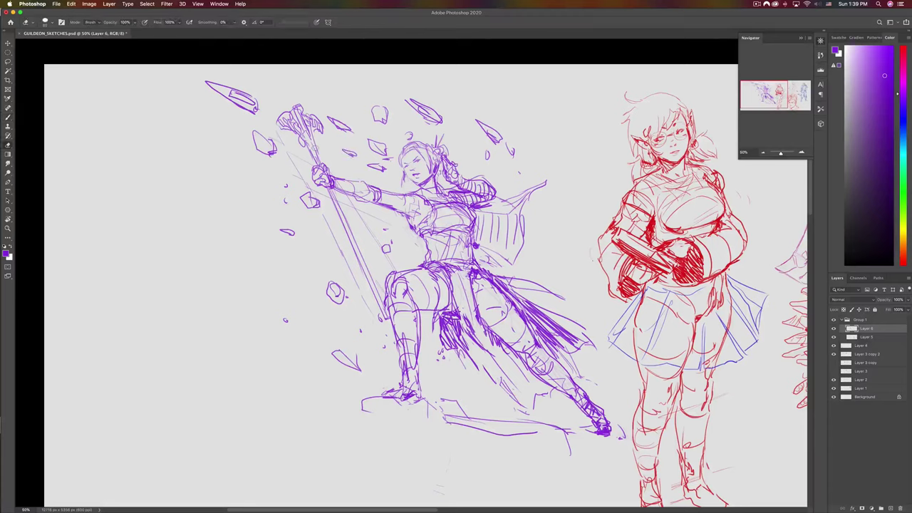
key(l)
mouse_move(389, 322)
mouse_down()
mouse_move(374, 229)
mouse_move(414, 211)
mouse_move(274, 100)
mouse_move(289, 164)
mouse_move(334, 256)
mouse_up()
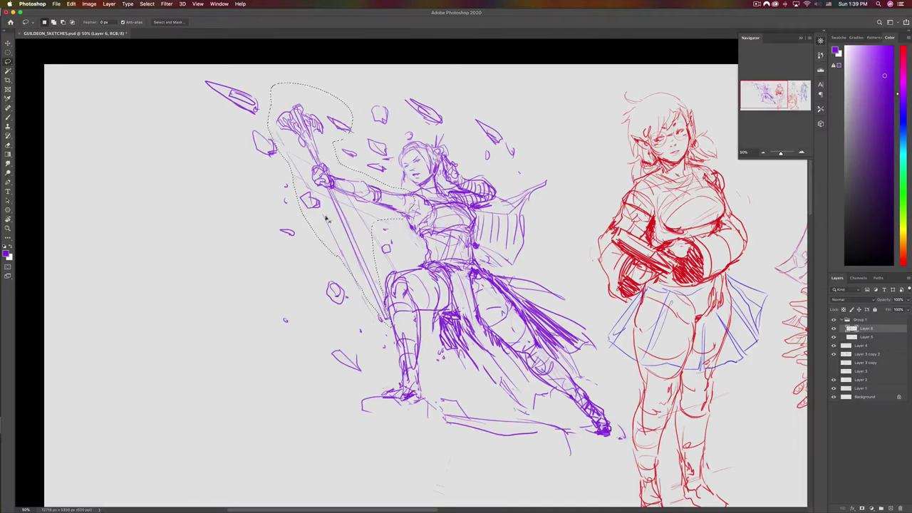
key(ctrl+t)
drag(282, 196, 271, 182)
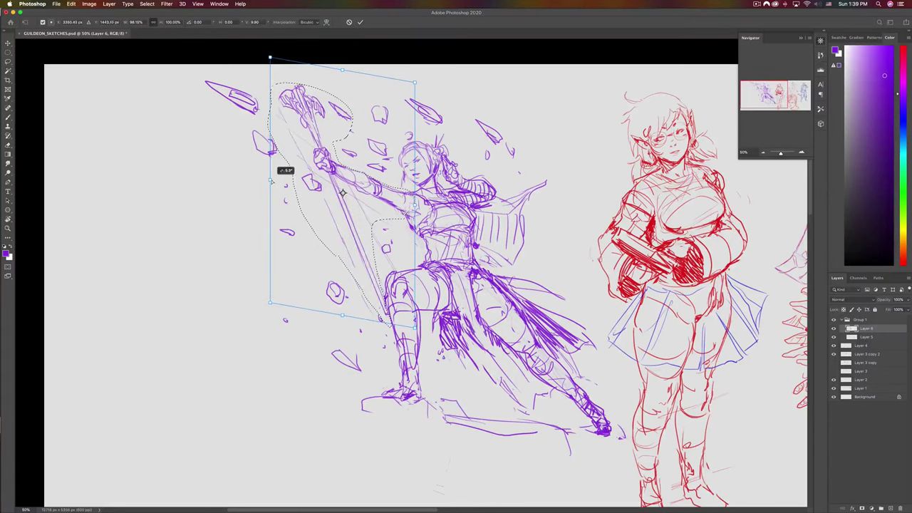
drag(342, 316, 332, 314)
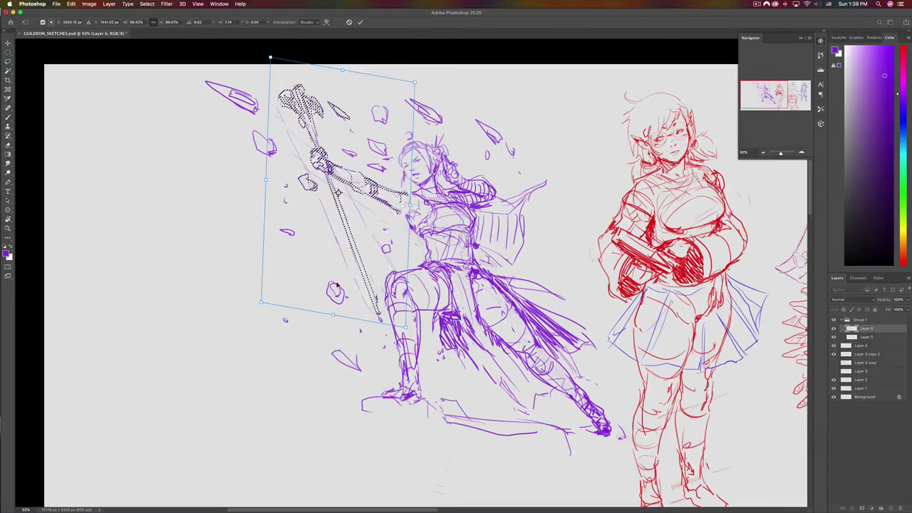
drag(382, 196, 375, 189)
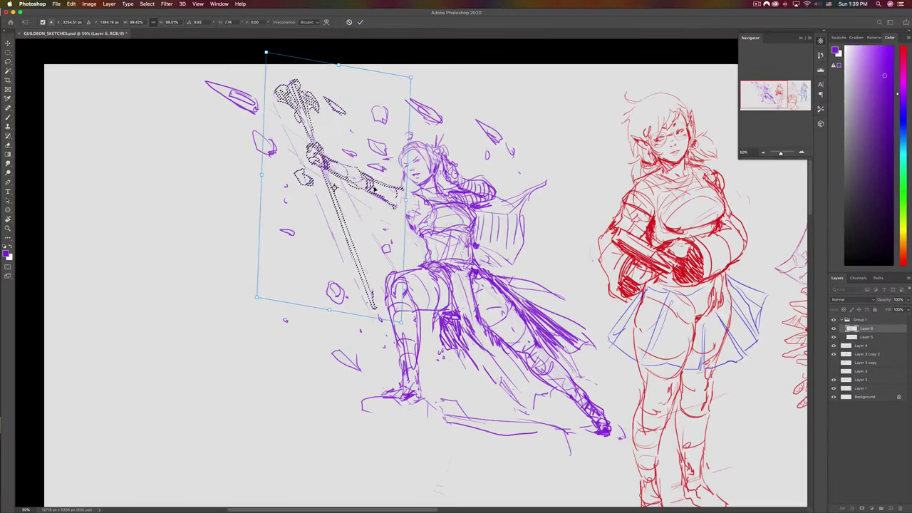
key(Return)
key(ctrl+d)
- Sketch the lines reconnecting the raised arm to the shoulder and save the document
key(b)
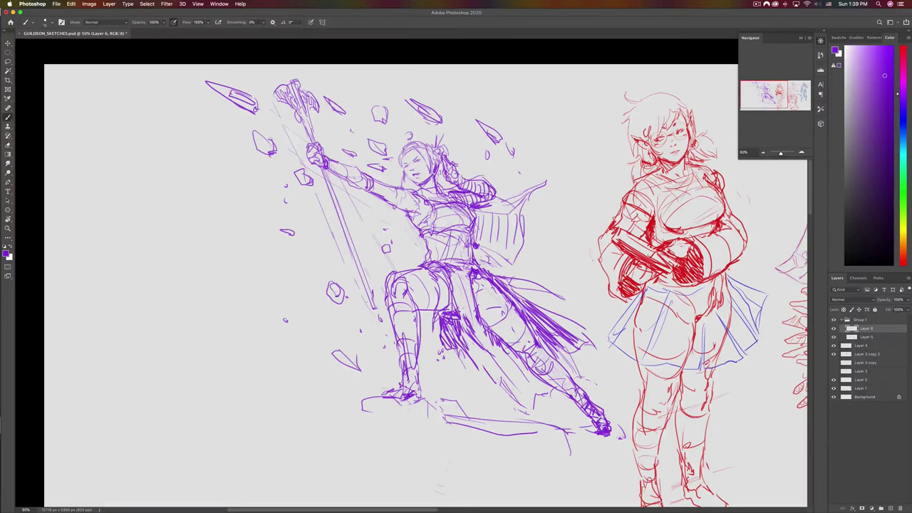
key(super+s)
- Move the violet figure with its debris slightly down and away from the red standing figure
drag(367, 220, 337, 226)
key(v)
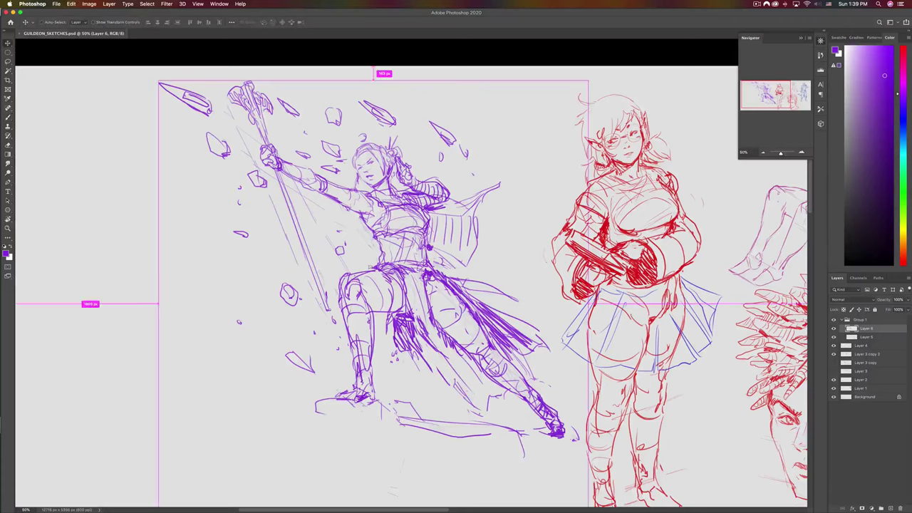
mouse_move(386, 249)
mouse_down()
mouse_move(362, 275)
mouse_move(375, 266)
mouse_up()
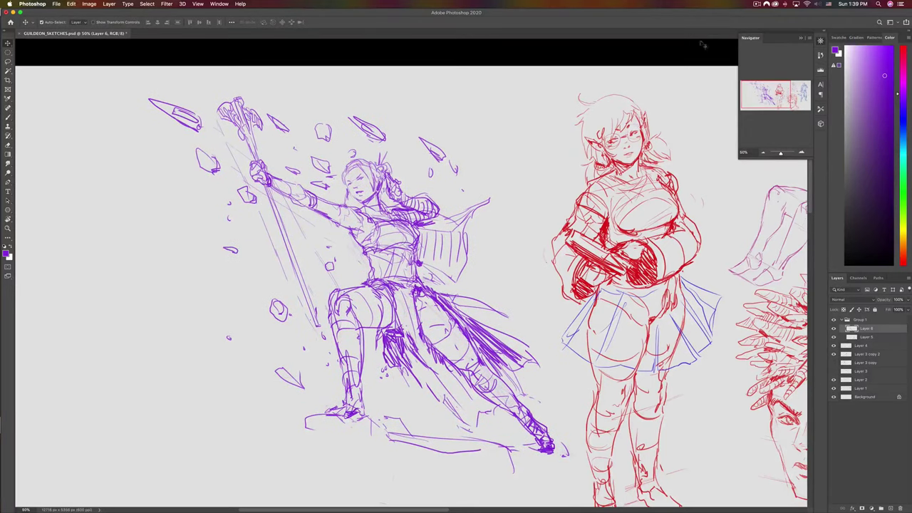